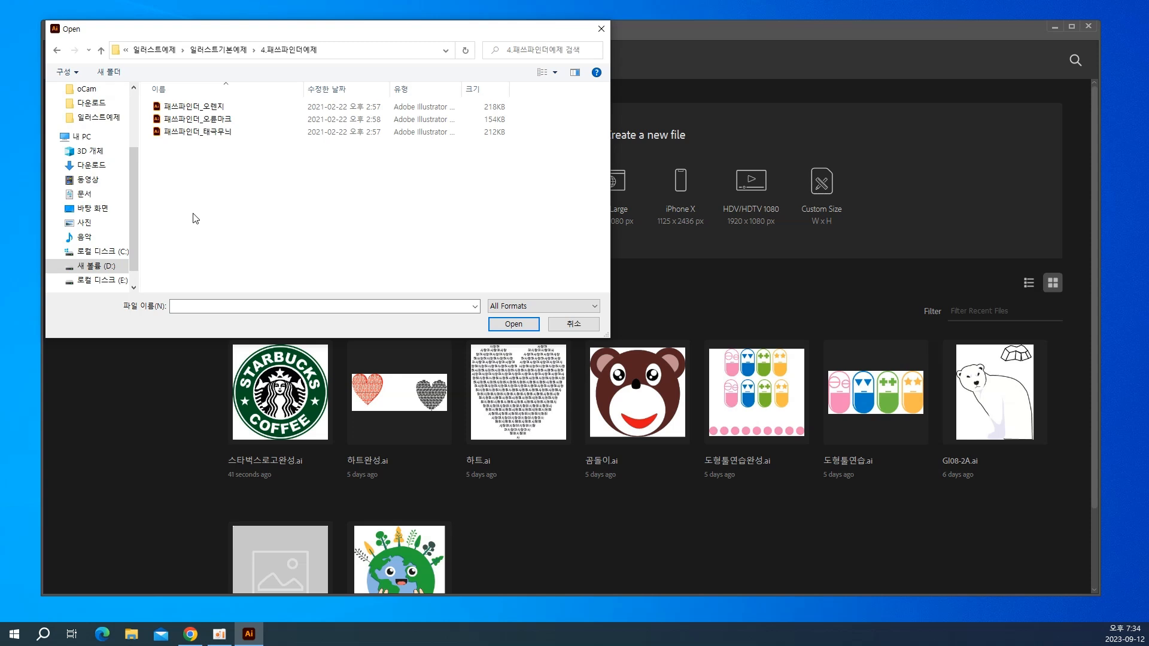
Open the Illustrator file 패쓰파인더_태극무늬 from the 4.패쓰파인더예제 folder.
click(208, 137)
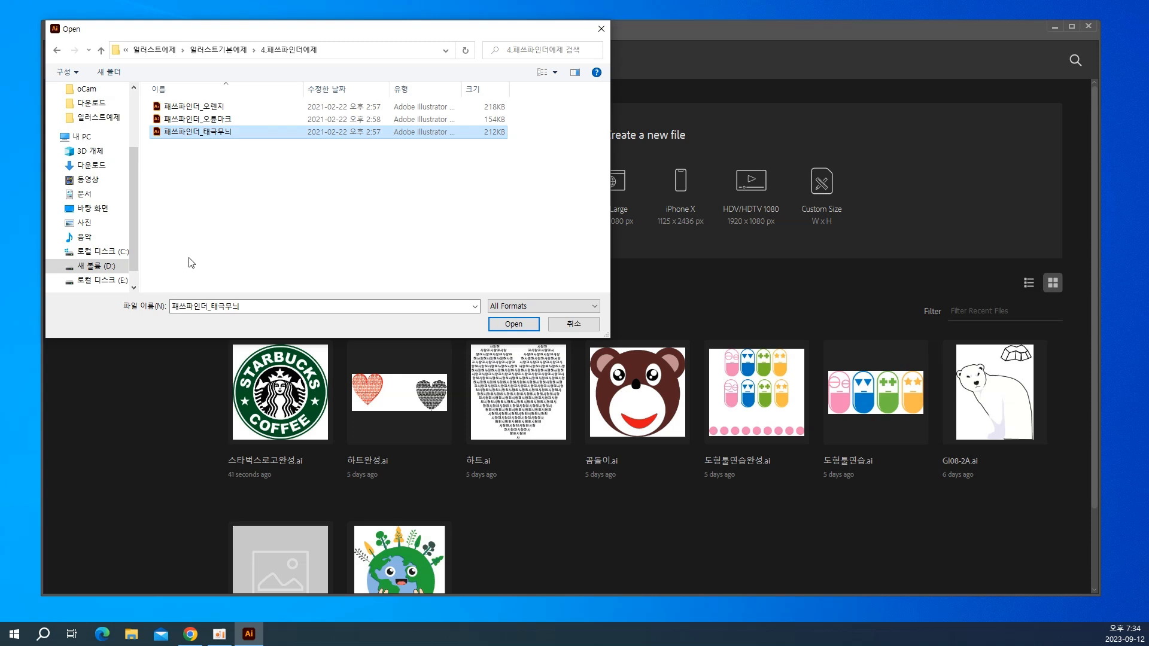
click(511, 324)
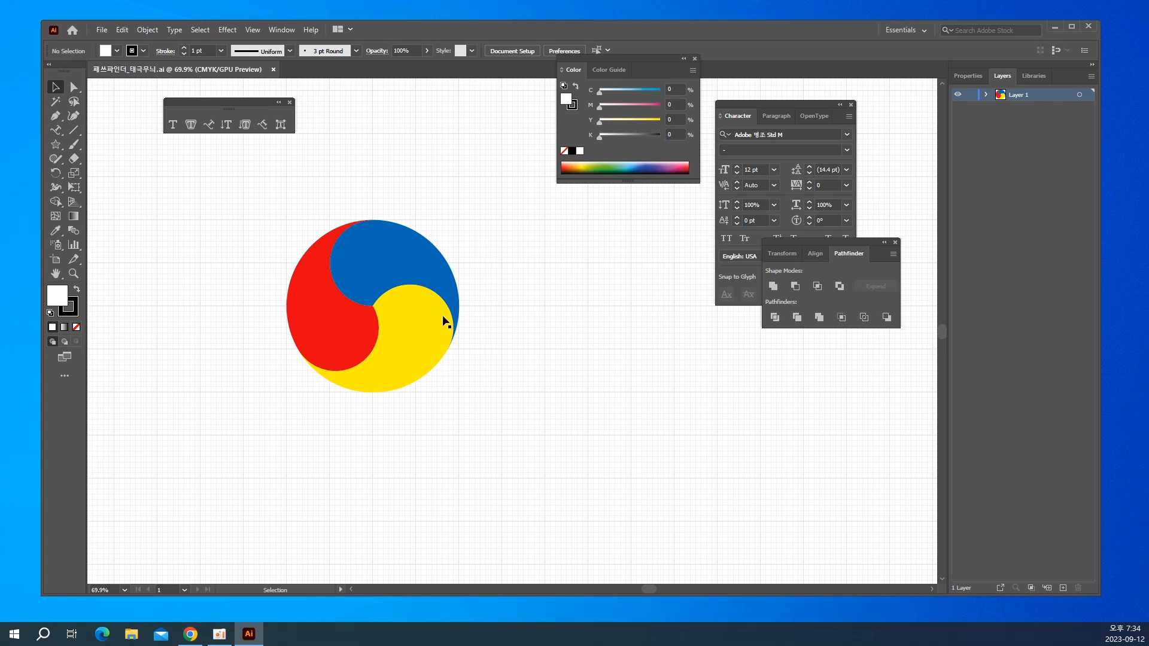
Turn off Snap to Grid for the document.
key(a)
key(ctrl+minus)
key(v)
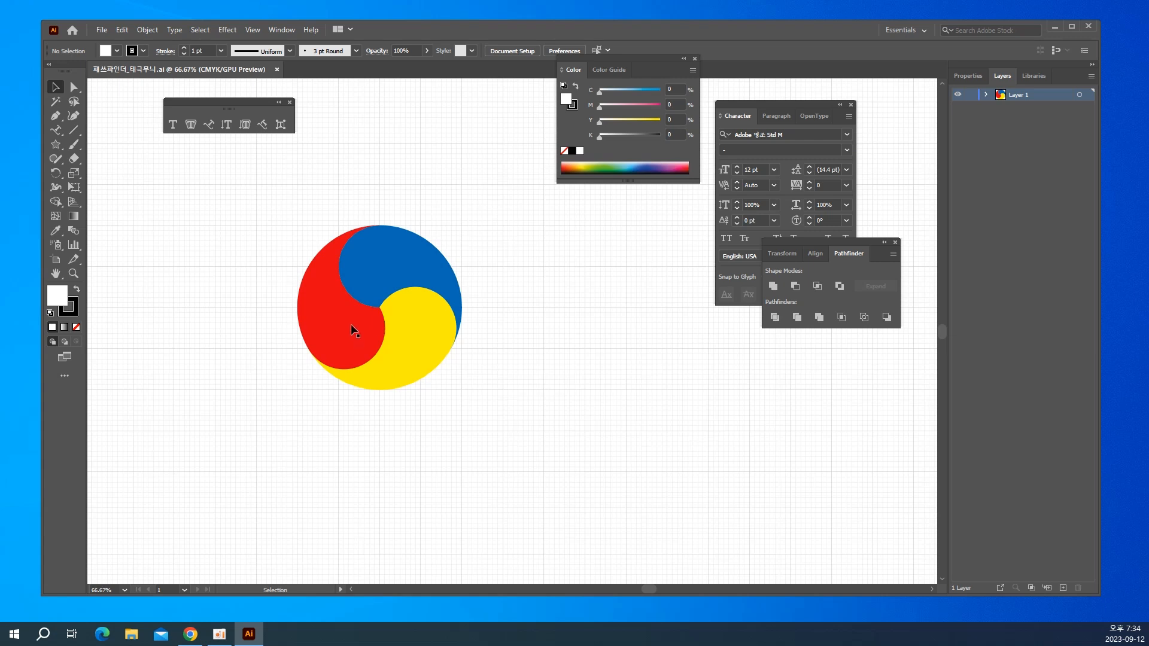
key(space)
drag(408, 336, 242, 337)
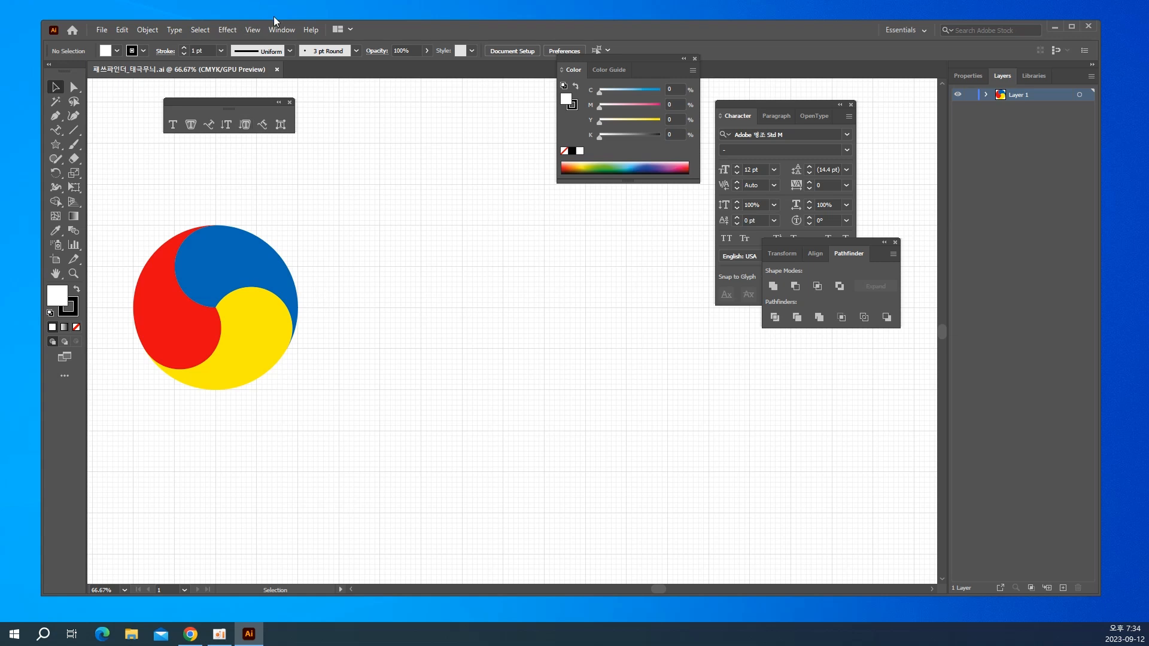
click(252, 30)
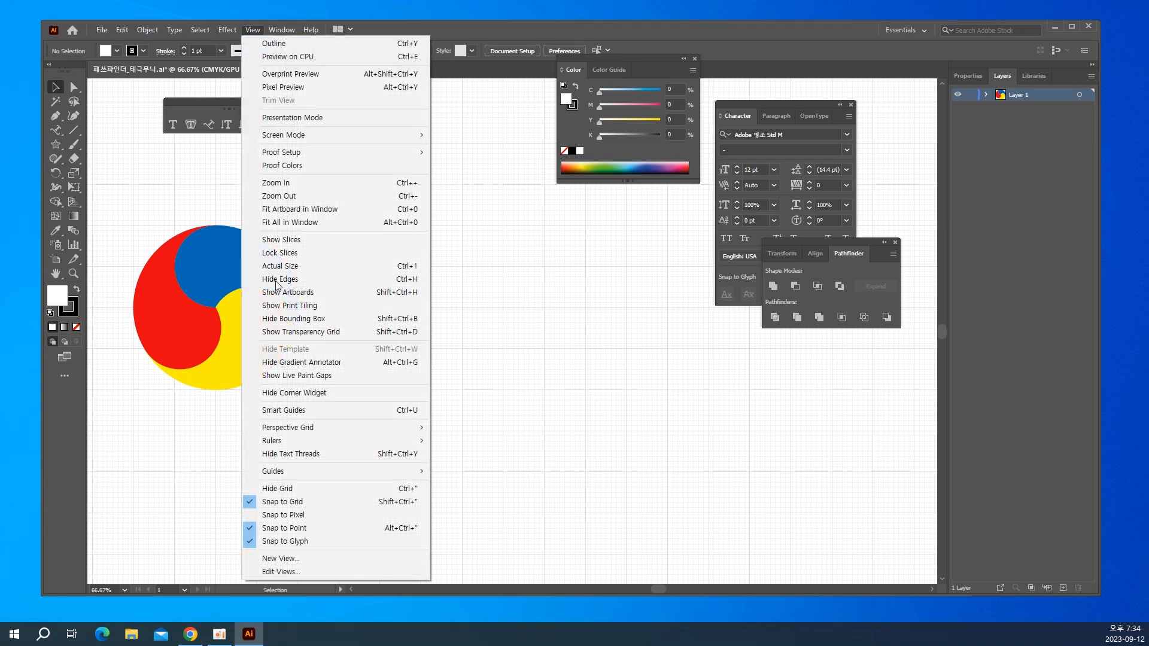
click(283, 502)
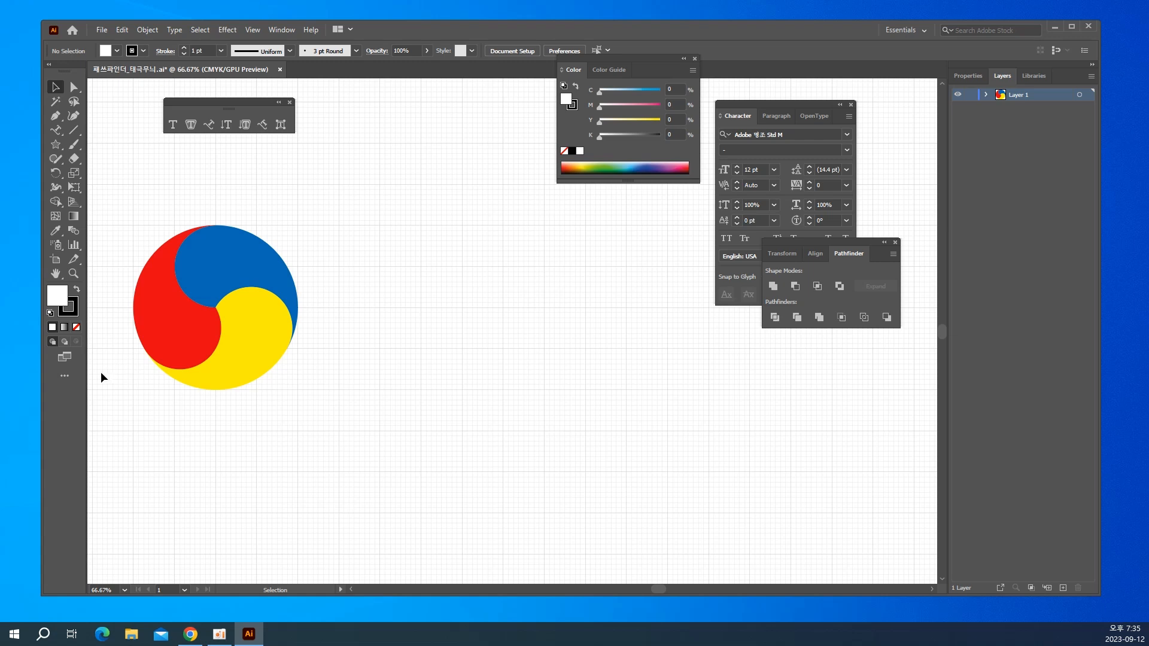
Create a circle 100 mm wide and 100 mm high in the empty area beside the taegeuk pattern with the Ellipse tool.
click(59, 149)
click(58, 151)
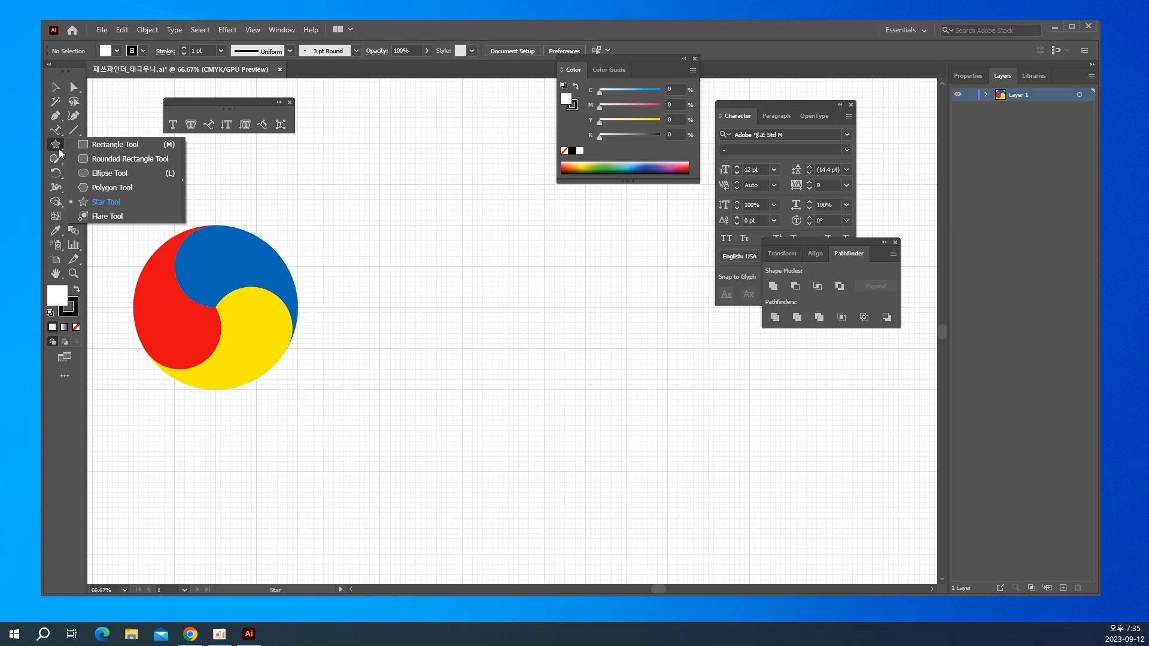
click(107, 174)
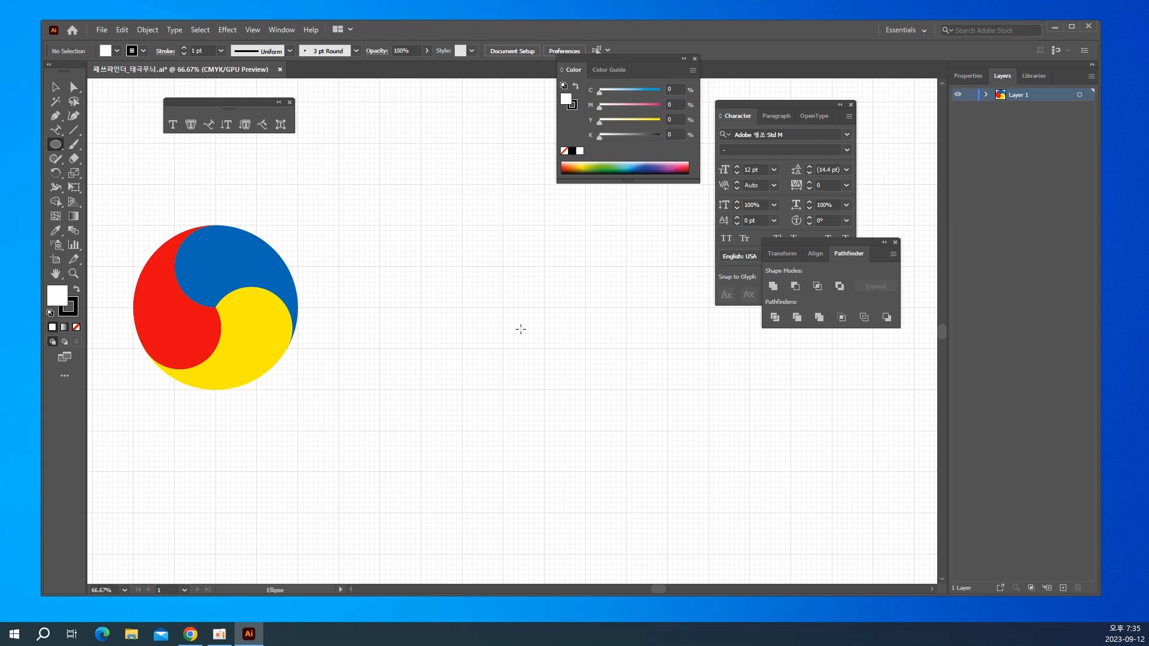
click(520, 330)
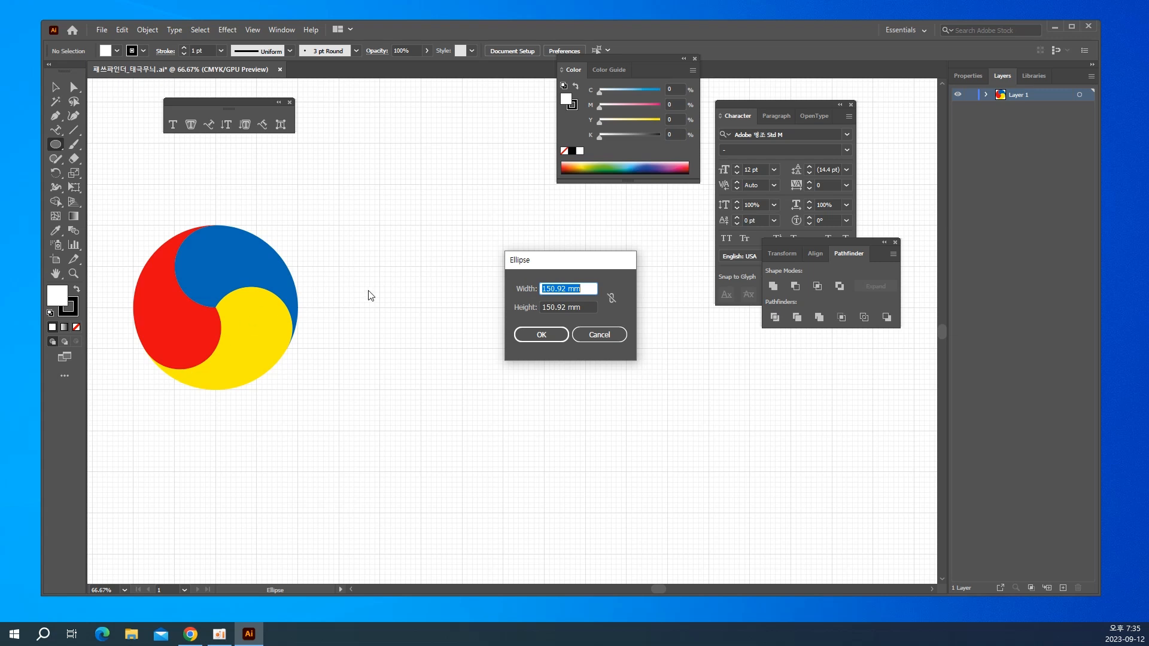
text(100)
key(Tab)
text(100)
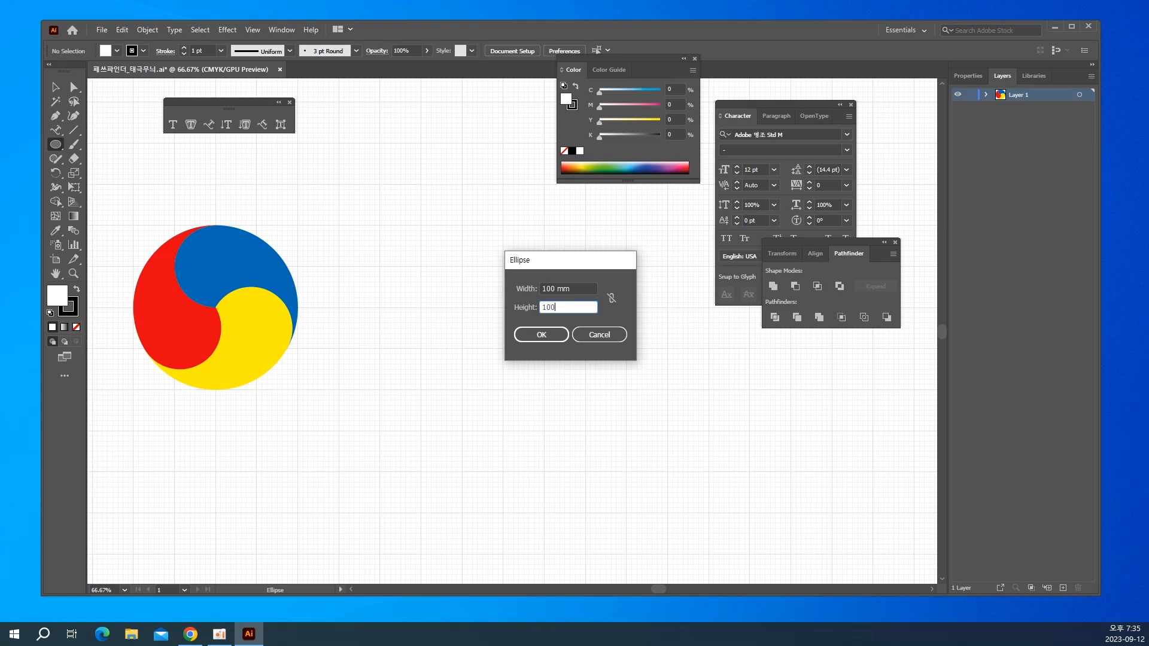
key(Return)
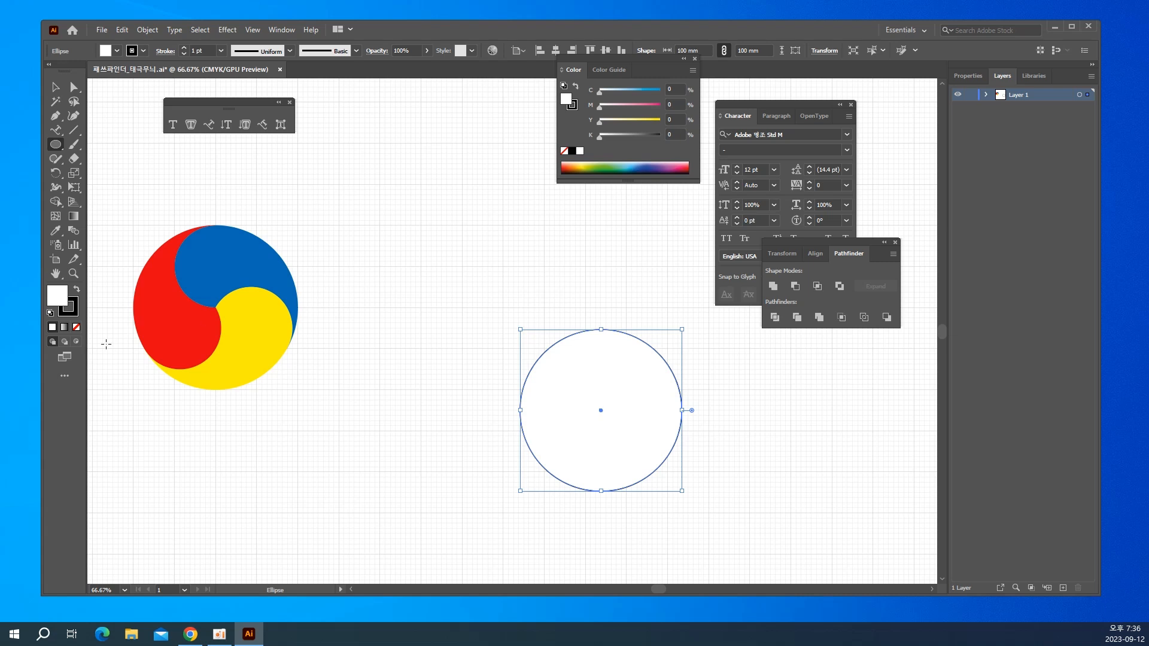
Create a second circle 50 mm wide and 50 mm high between the taegeuk pattern and the large circle.
click(420, 290)
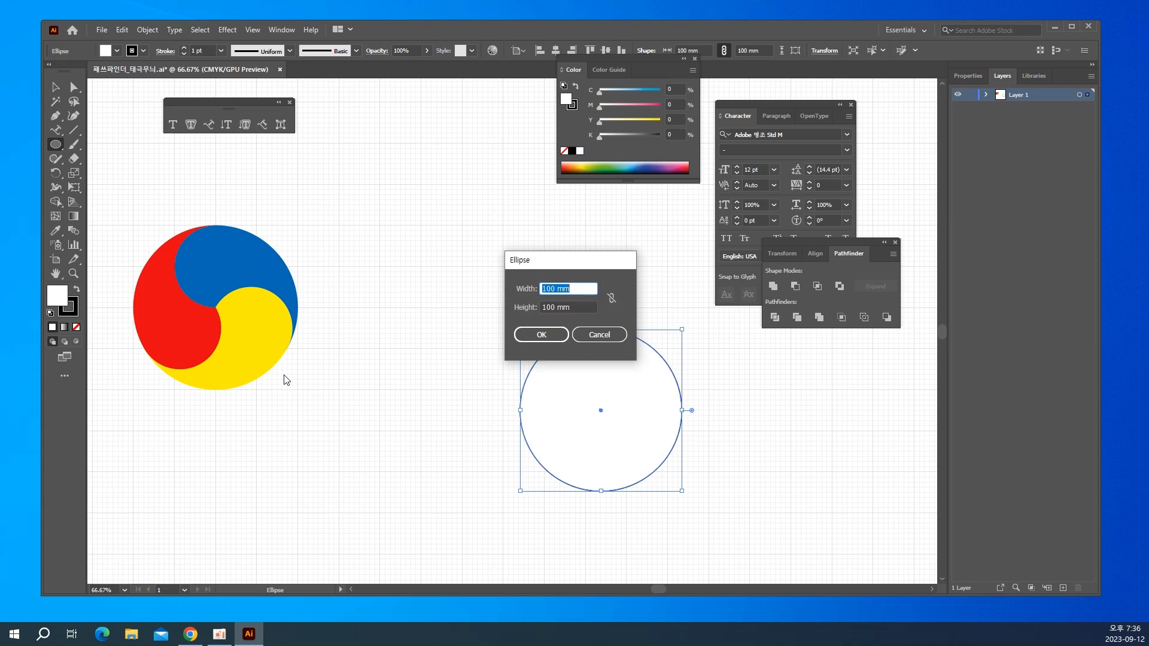
text(50)
key(Tab)
text(50)
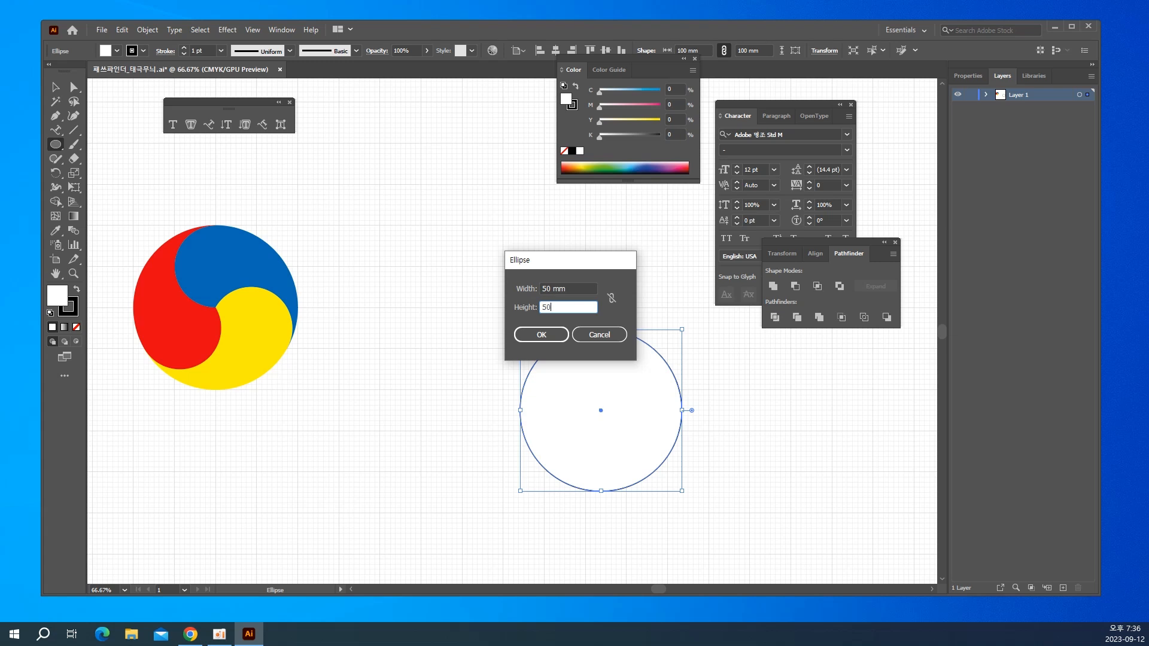
key(Return)
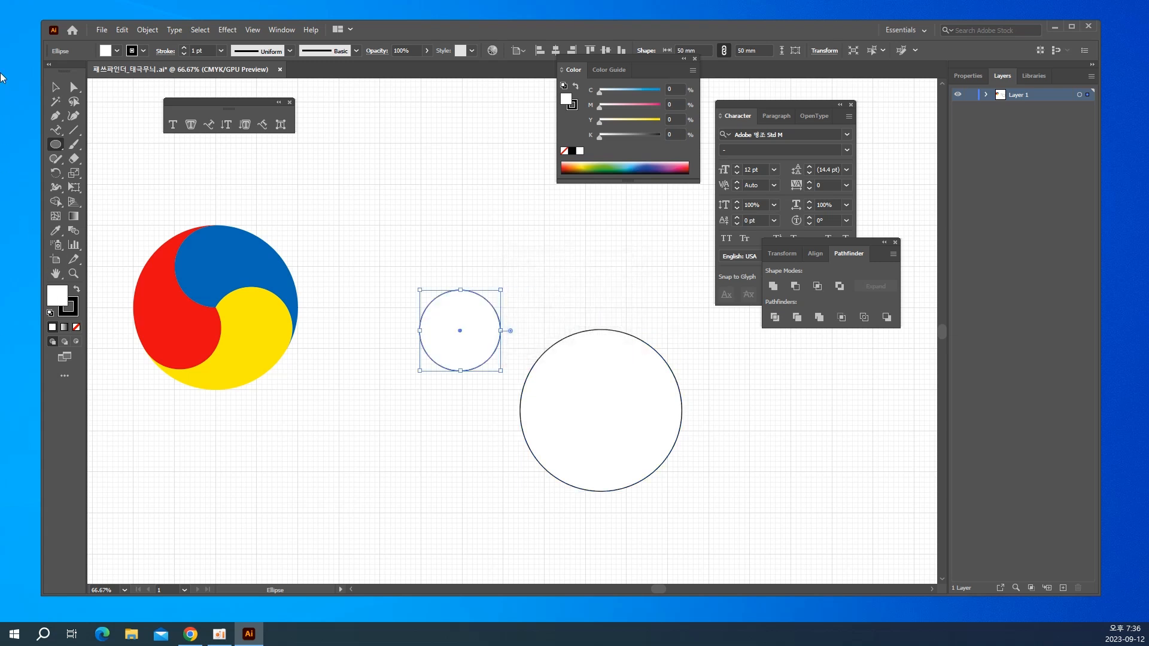
Move the 100 mm circle slightly up beside the small circle and select both circles.
key(v)
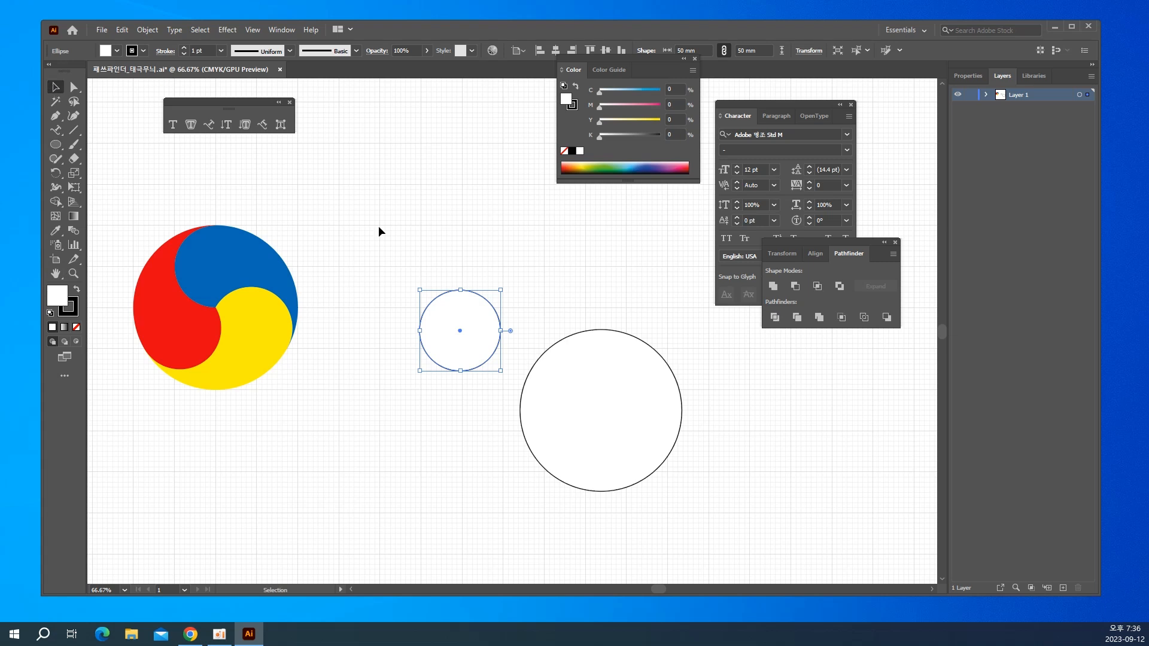
drag(581, 409, 569, 366)
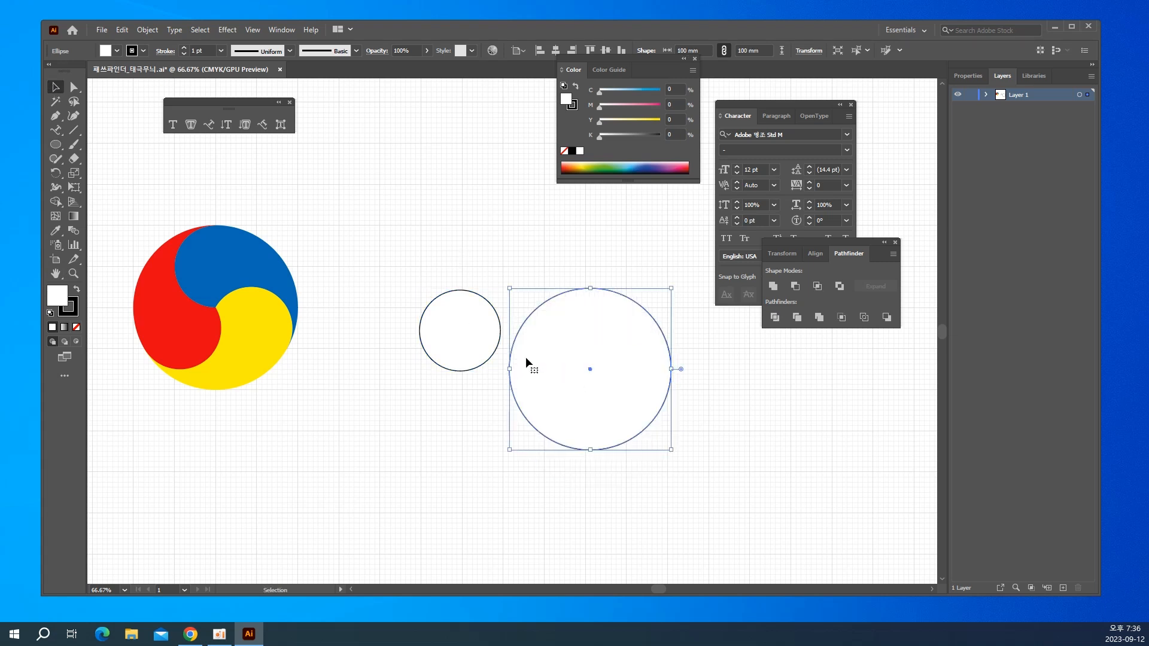
drag(407, 257, 700, 440)
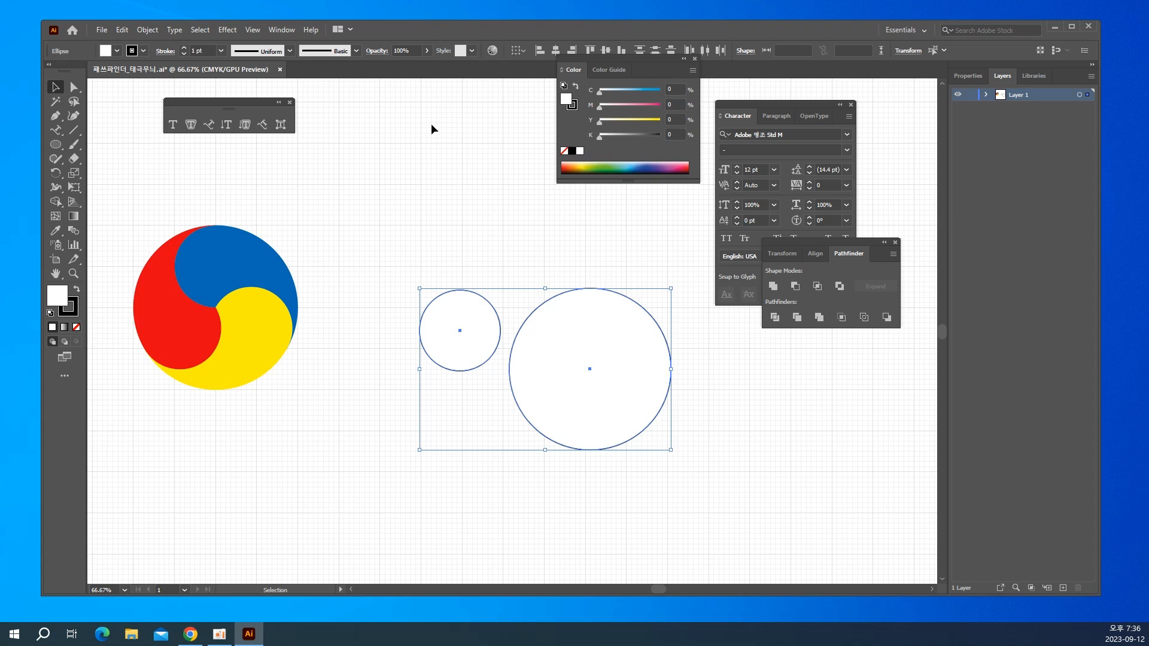
Display the Align controls with their options and place them above the two circles.
click(289, 32)
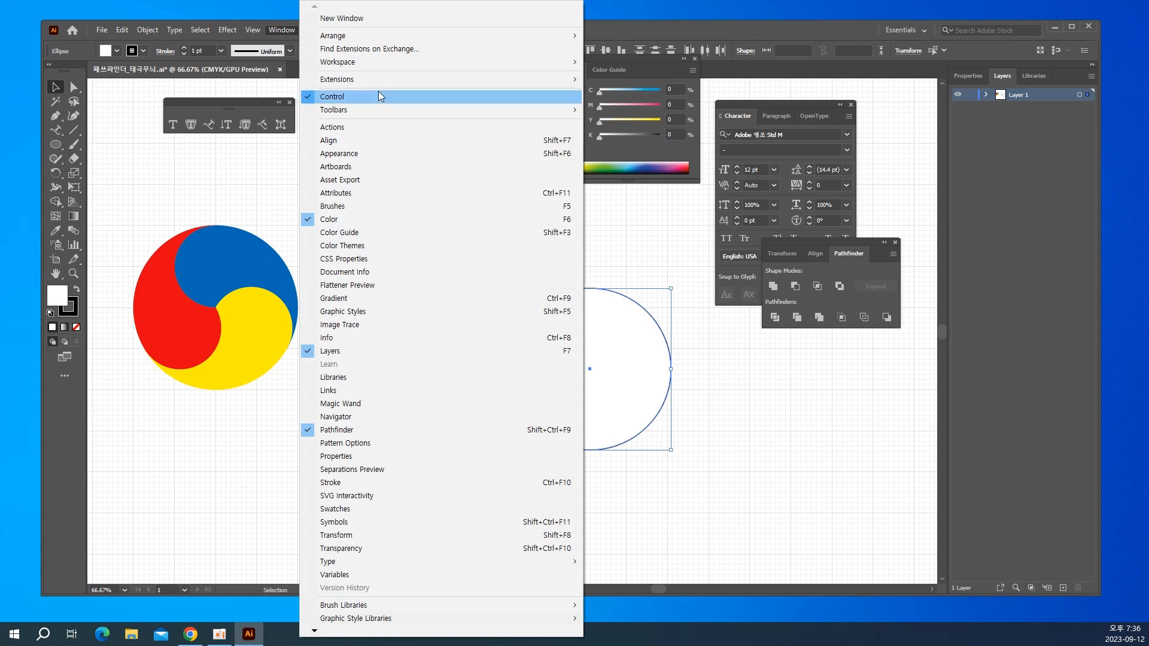
click(375, 142)
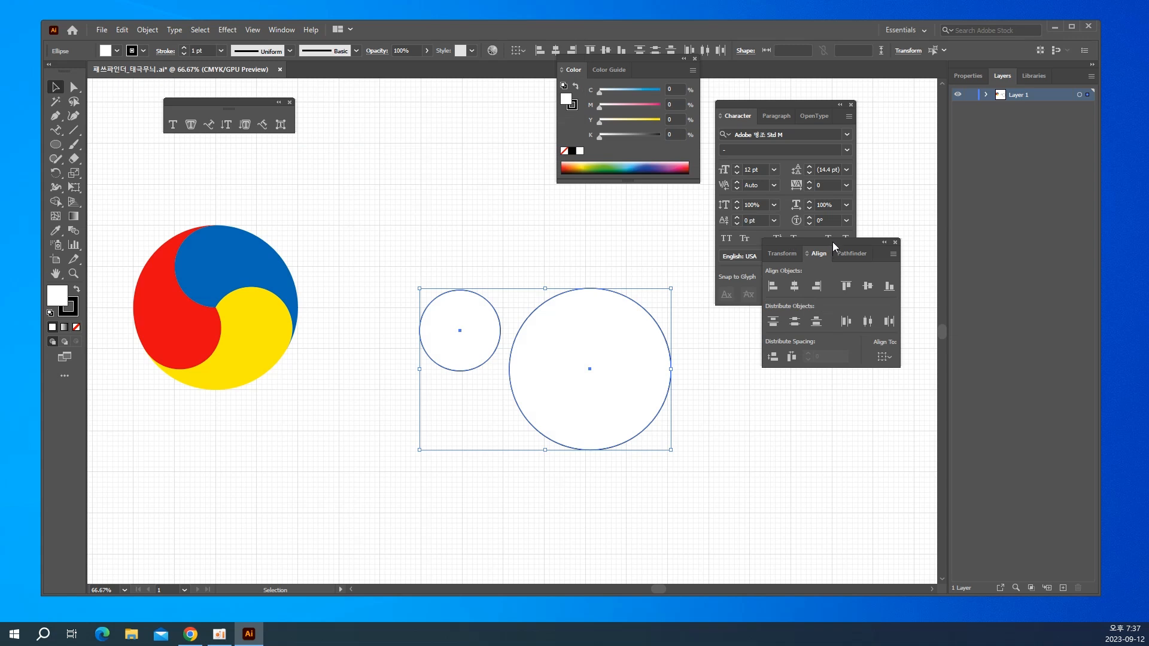
drag(831, 240, 470, 88)
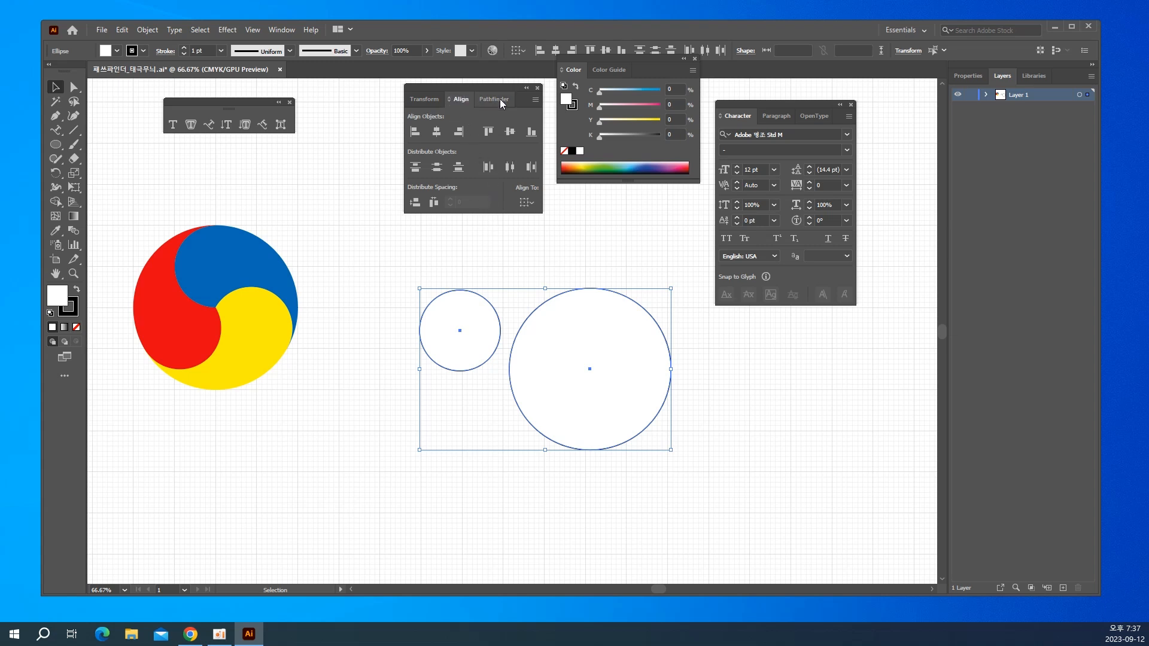
click(535, 100)
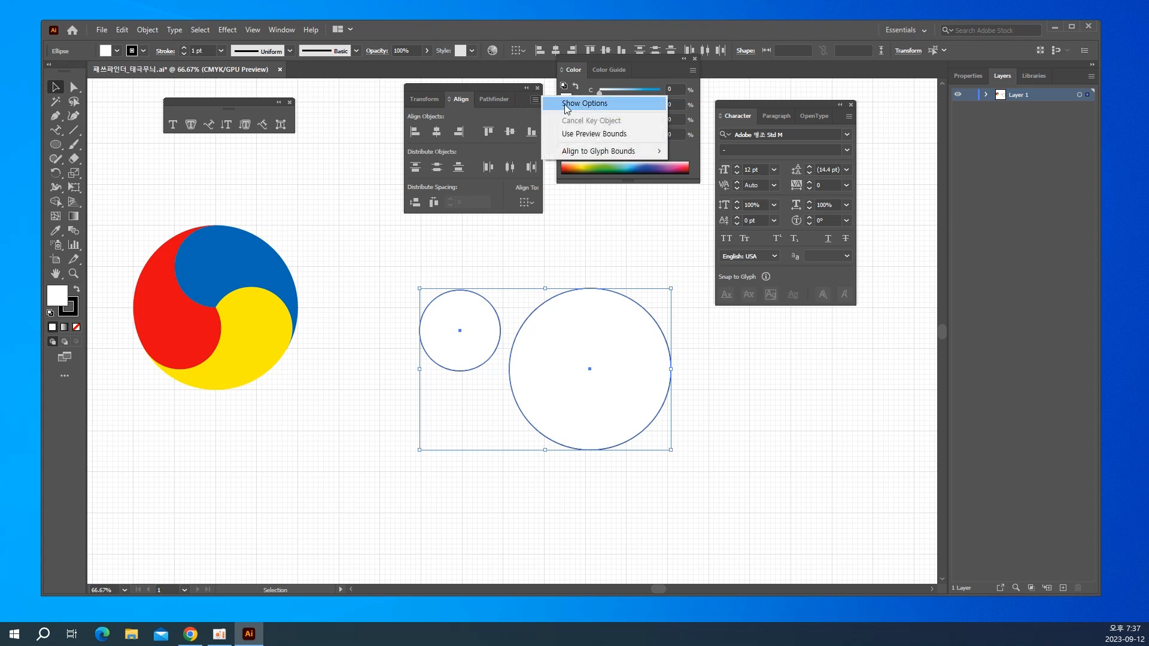
click(585, 109)
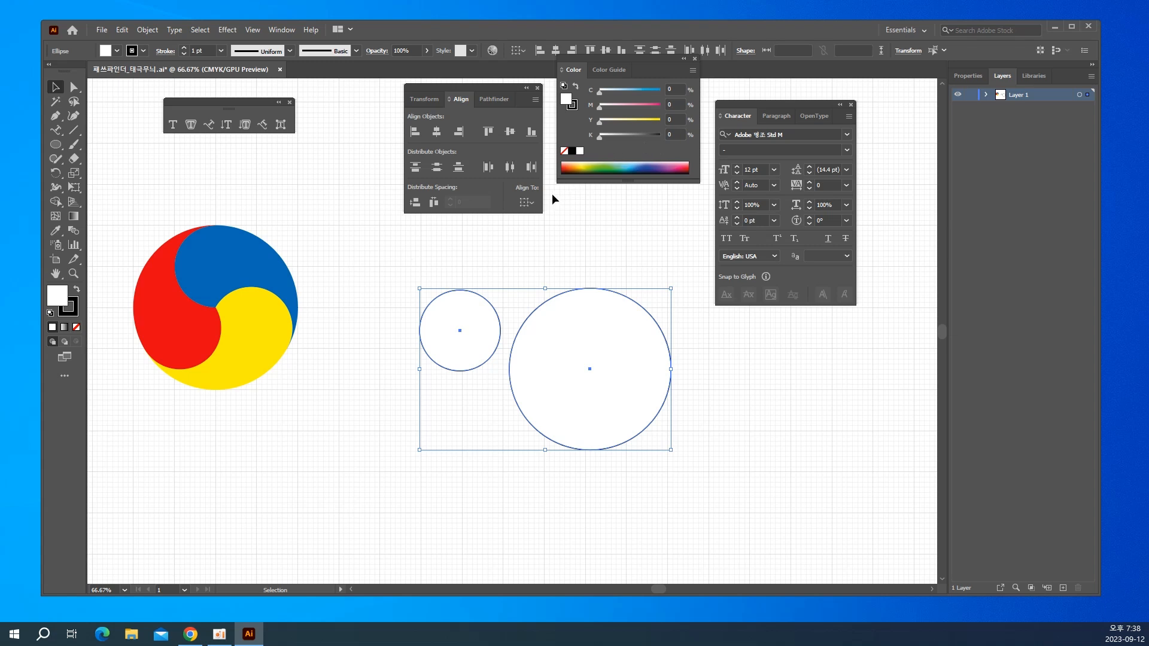
Align the two circles relative to the selection by their left edges and vertical centers, and deselect them.
click(526, 203)
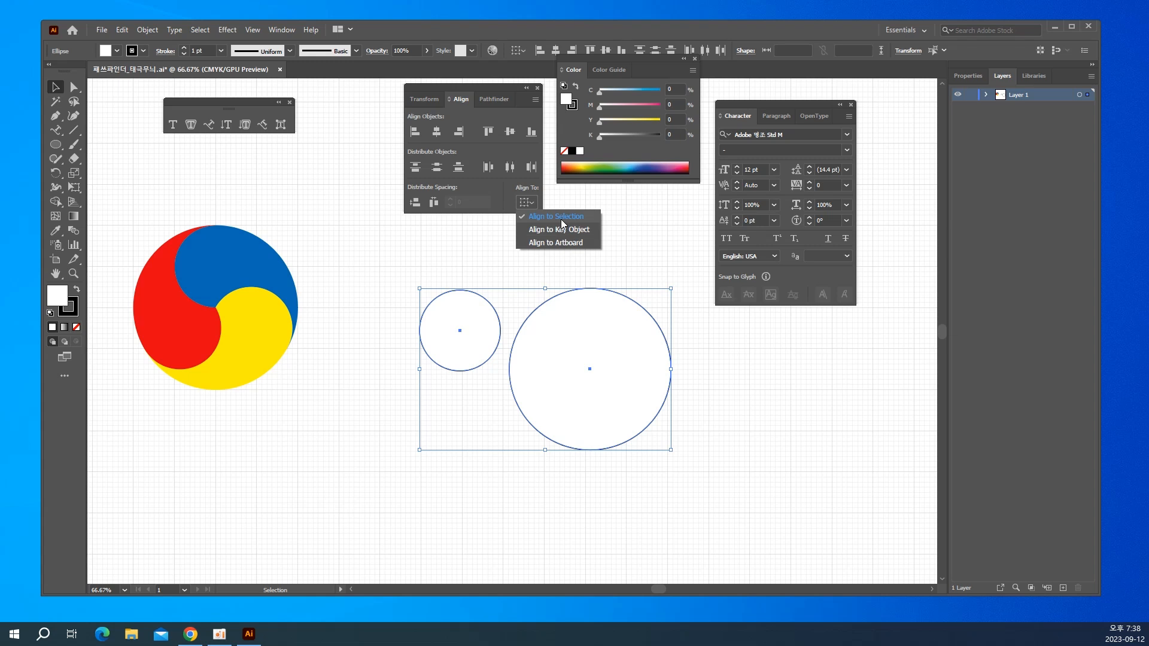
click(562, 219)
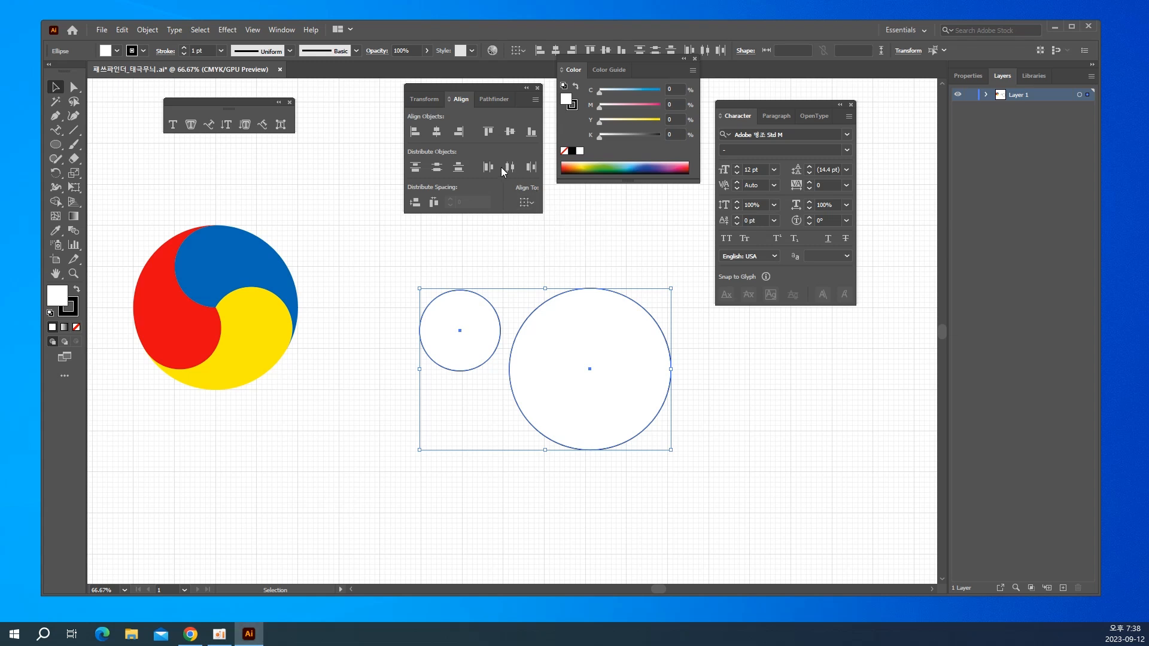
click(415, 132)
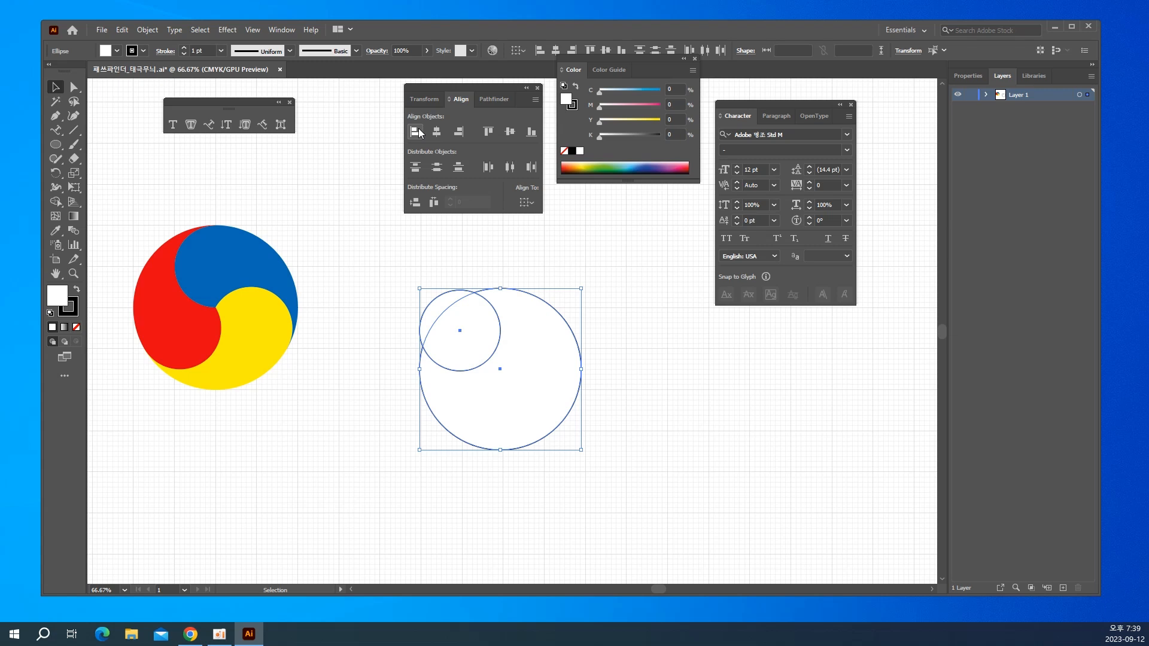
click(510, 131)
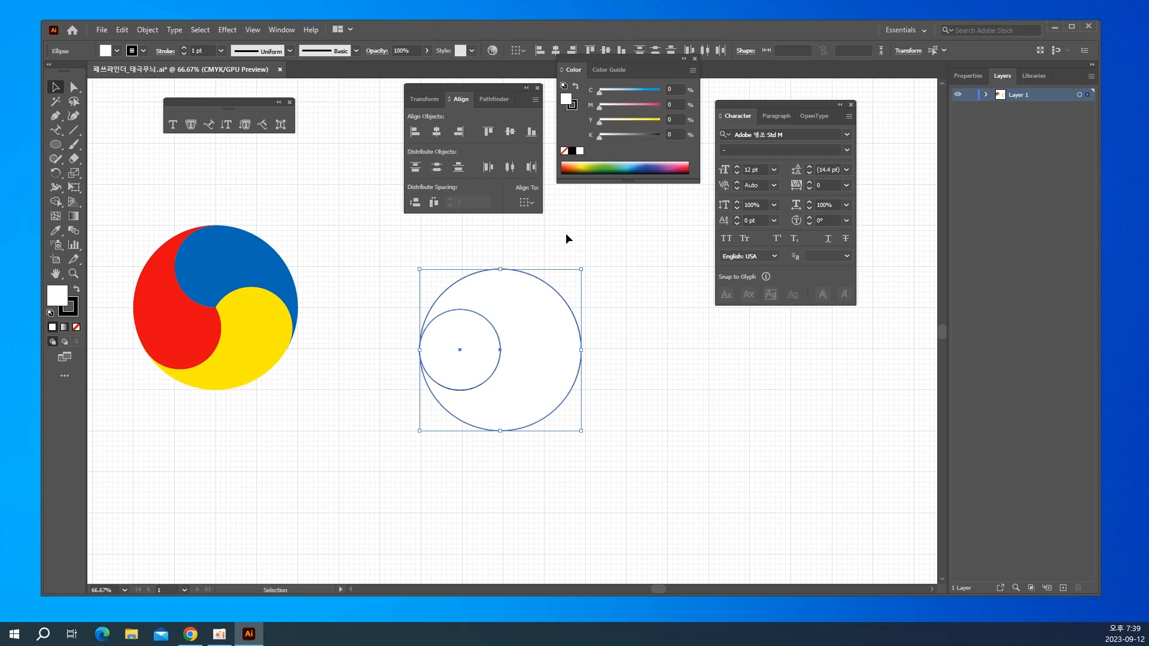
click(612, 331)
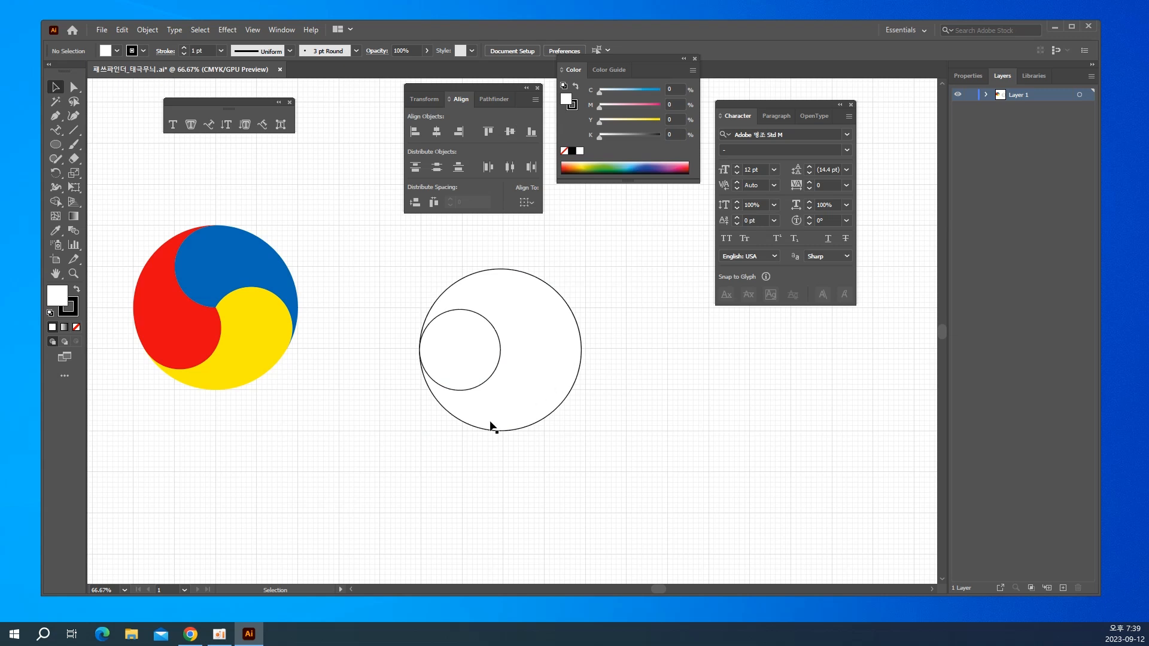
Select the 50 mm circle and begin a rotation about its right anchor point, at the large circle's center.
click(465, 358)
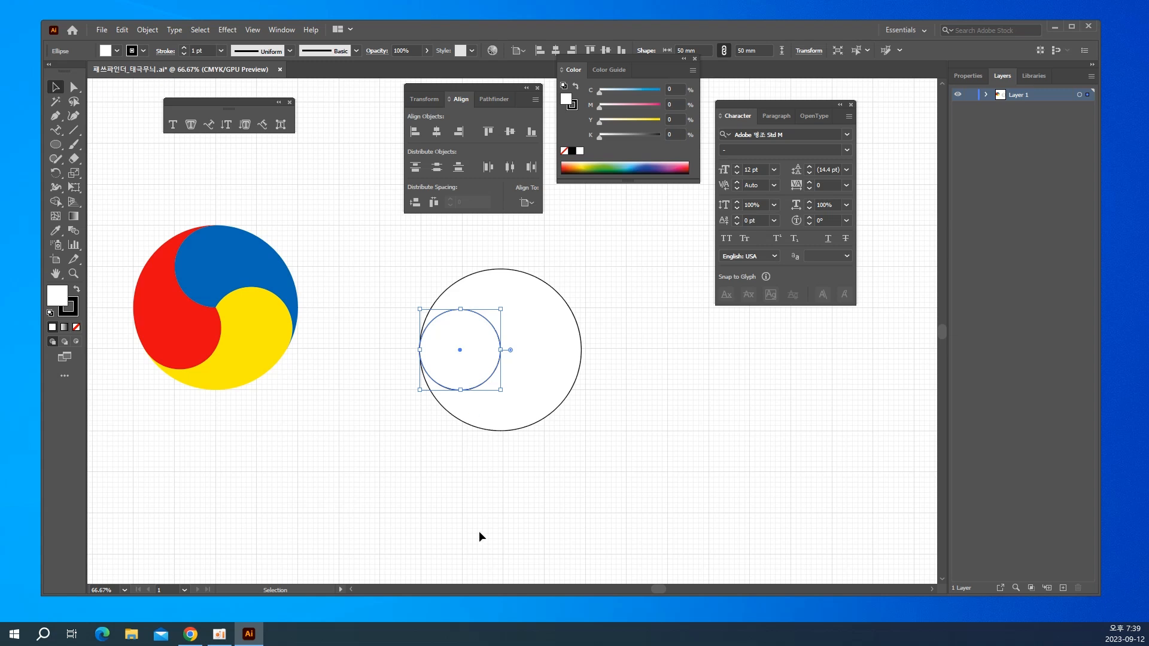
key(a)
key(ctrl+1)
key(ctrl+equal)
key(ctrl+equal)
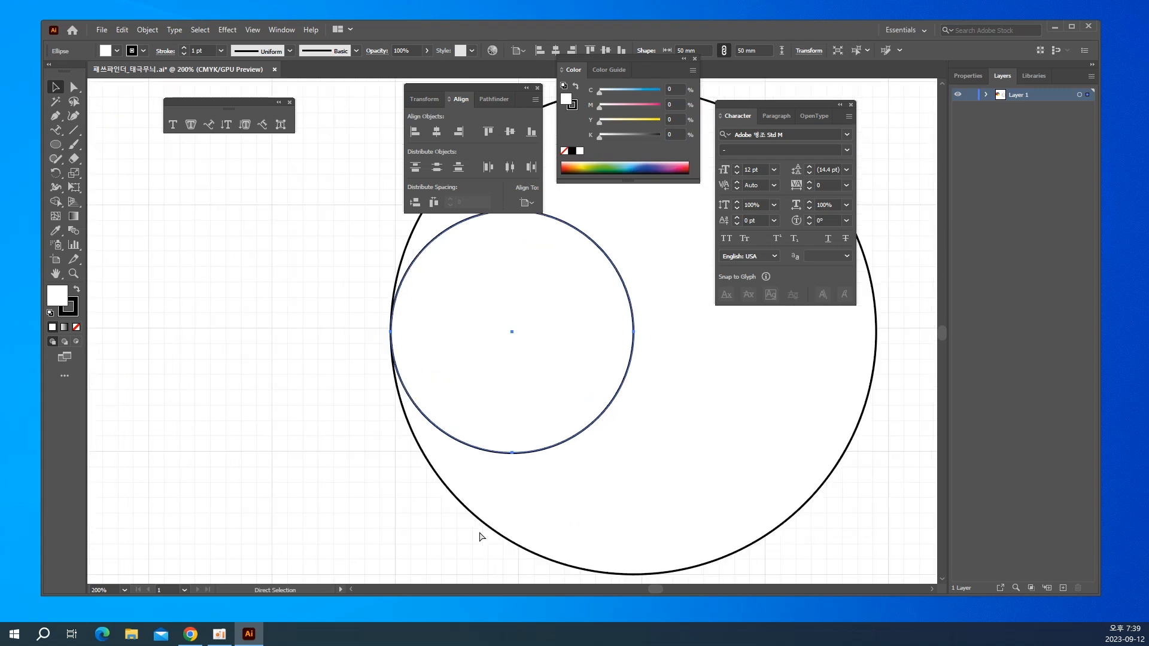
key(v)
drag(598, 474, 461, 477)
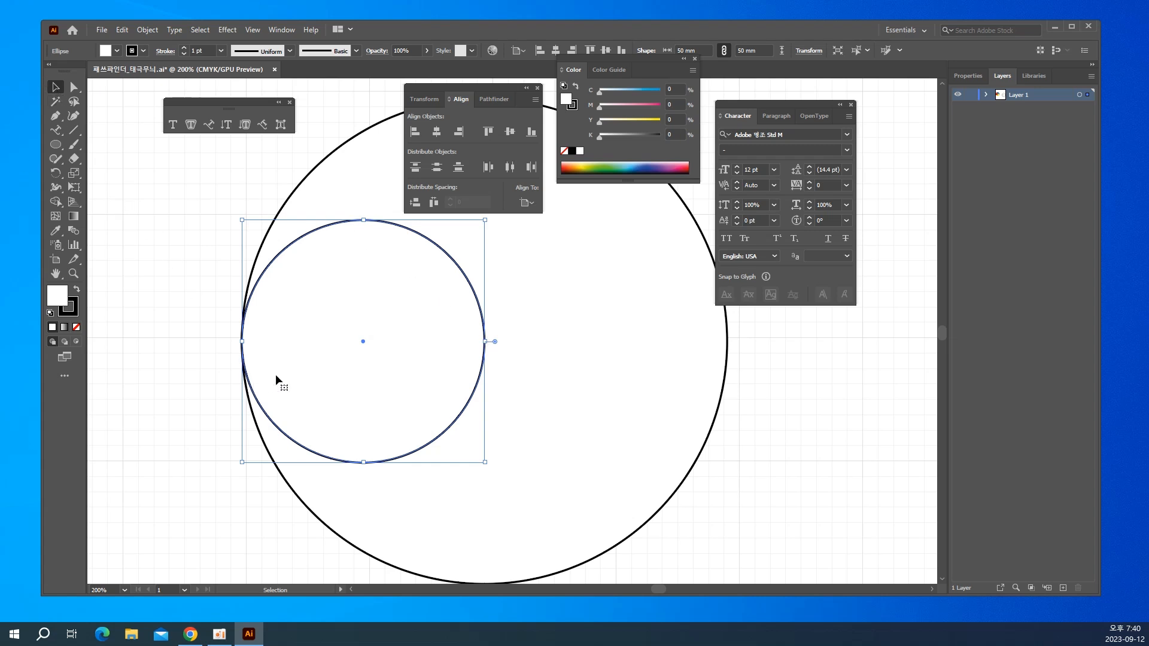
click(57, 175)
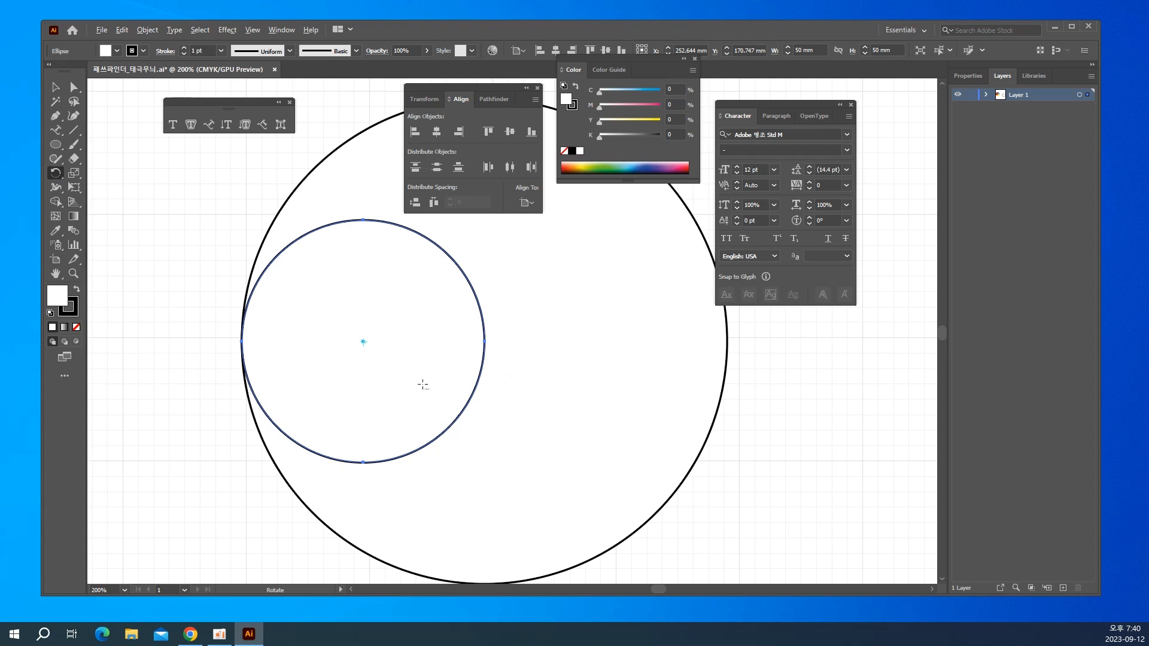
alt+click(485, 341)
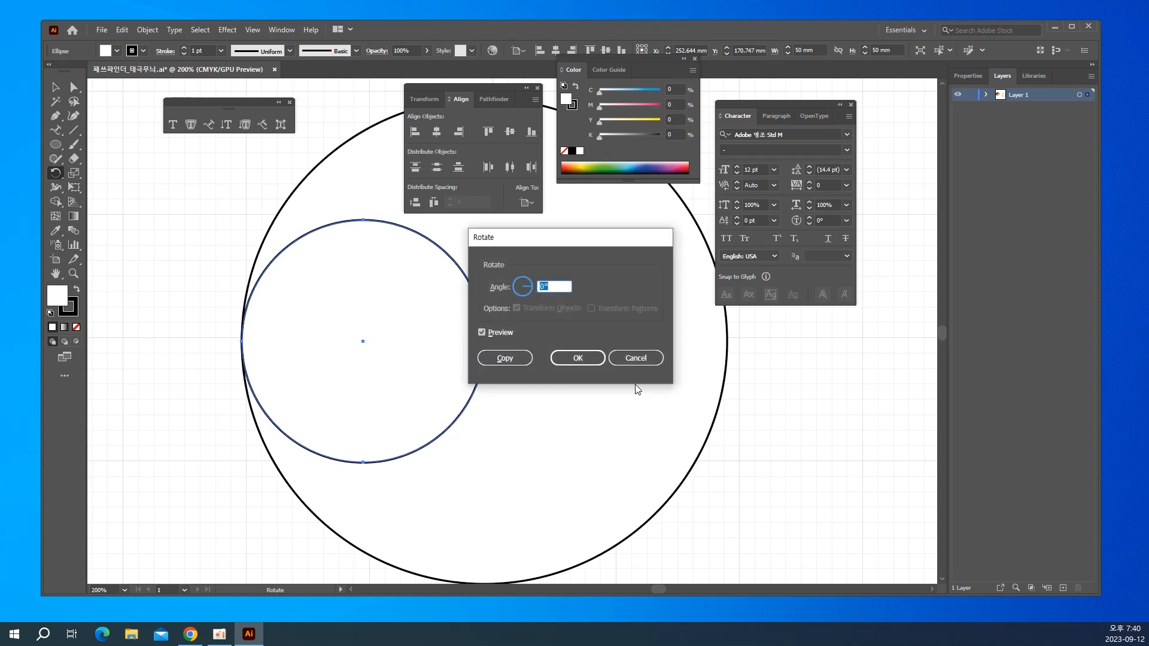
drag(575, 239, 815, 250)
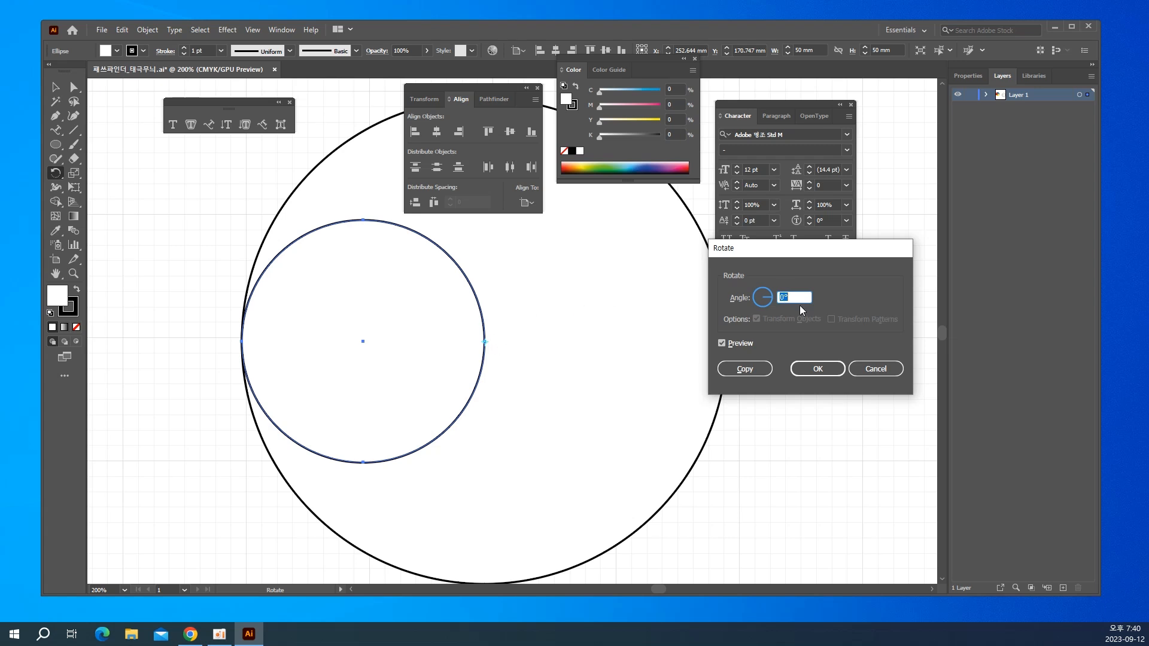
Rotate a copy of the 50 mm circle 180° about the large circle's center, comparing the result with and without preview.
text(180)
click(722, 344)
click(723, 343)
click(722, 344)
click(725, 343)
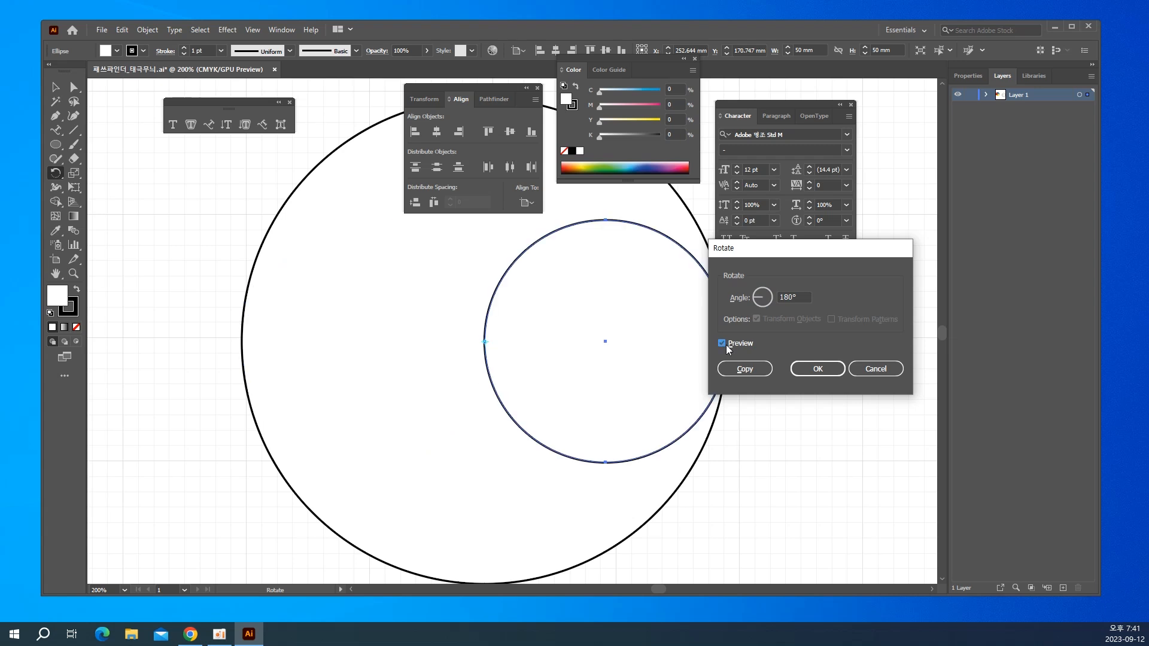
click(724, 344)
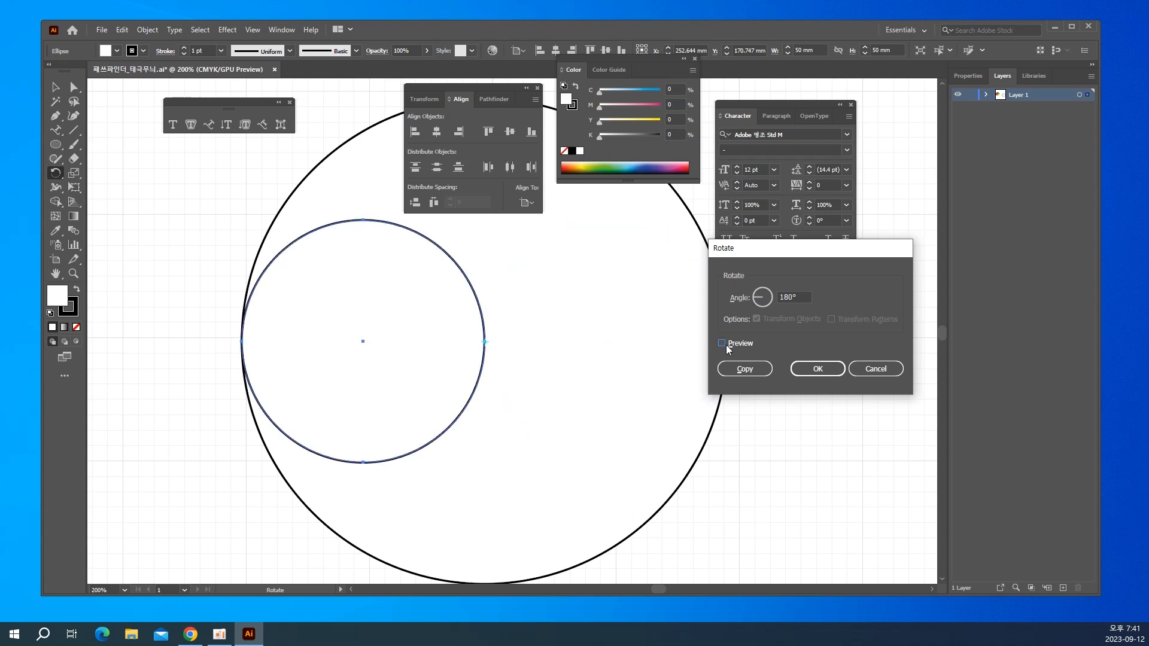
click(727, 345)
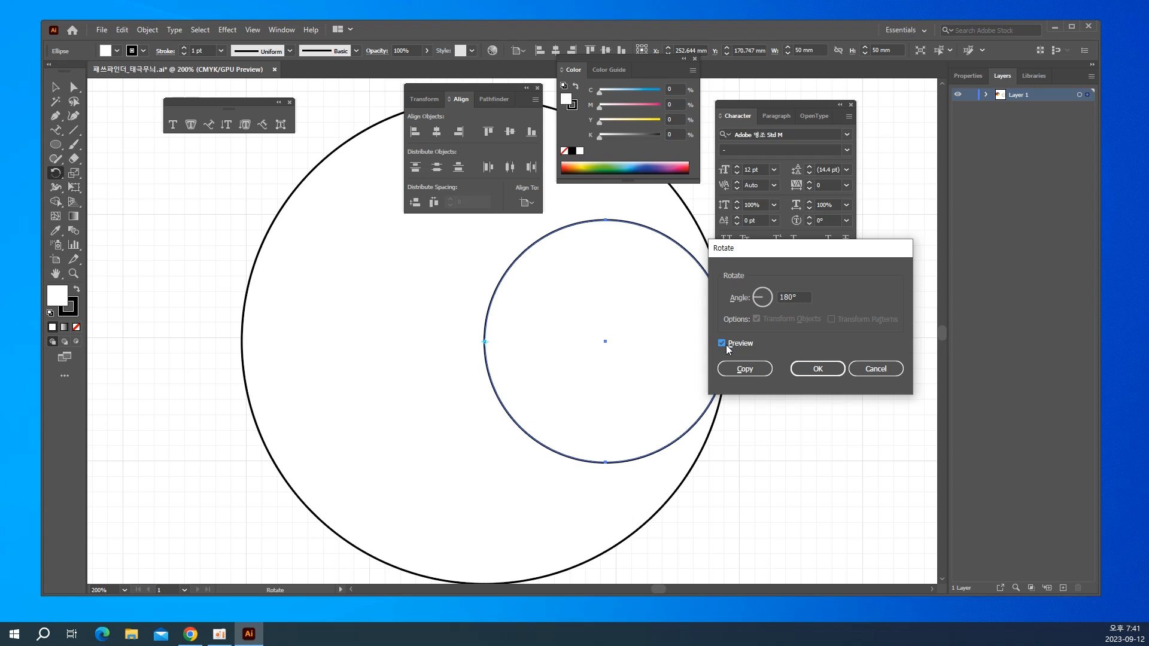
click(726, 345)
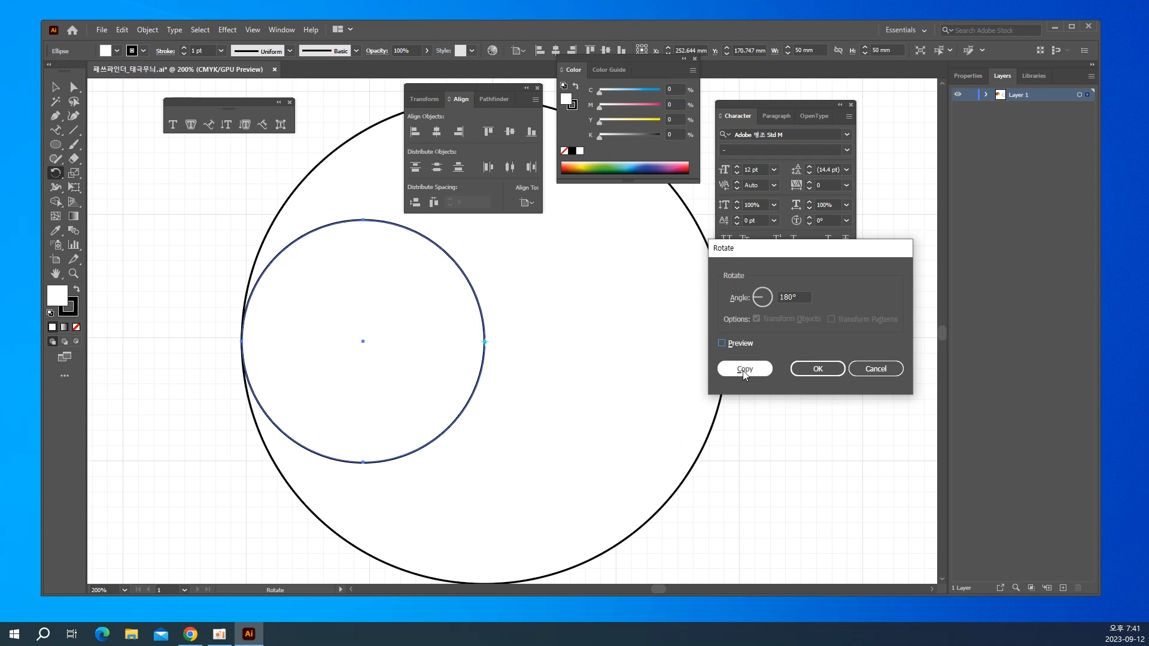
click(743, 369)
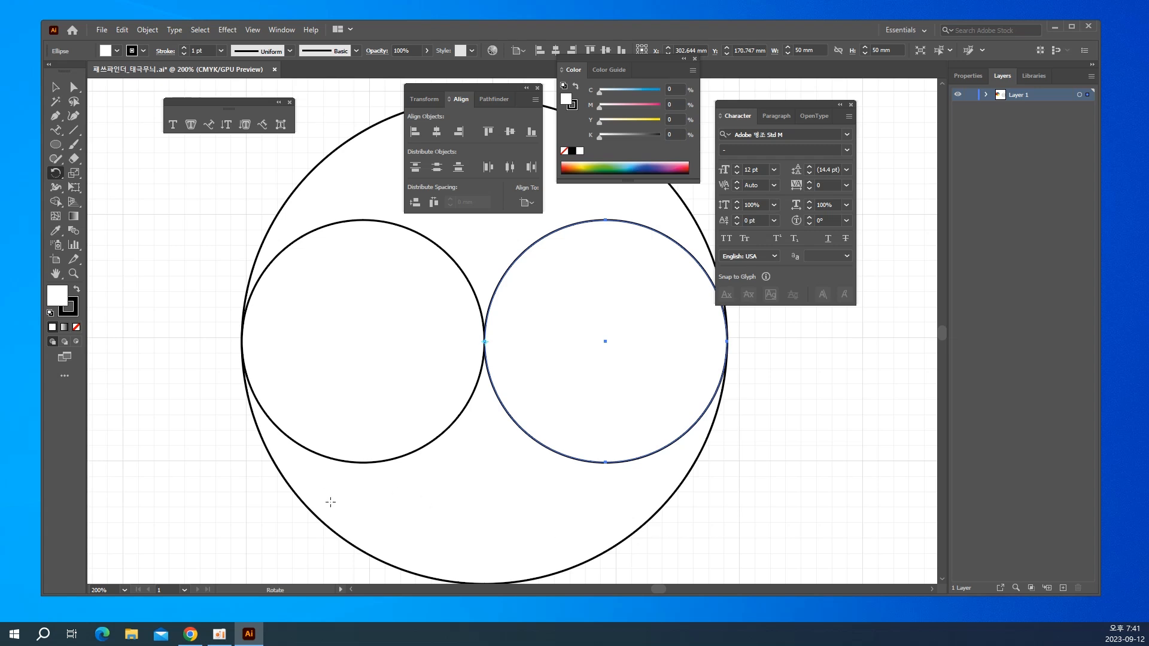
Draw a horizontal straight line about 140 mm long across all three circles, extending past the large circle on both sides.
click(70, 134)
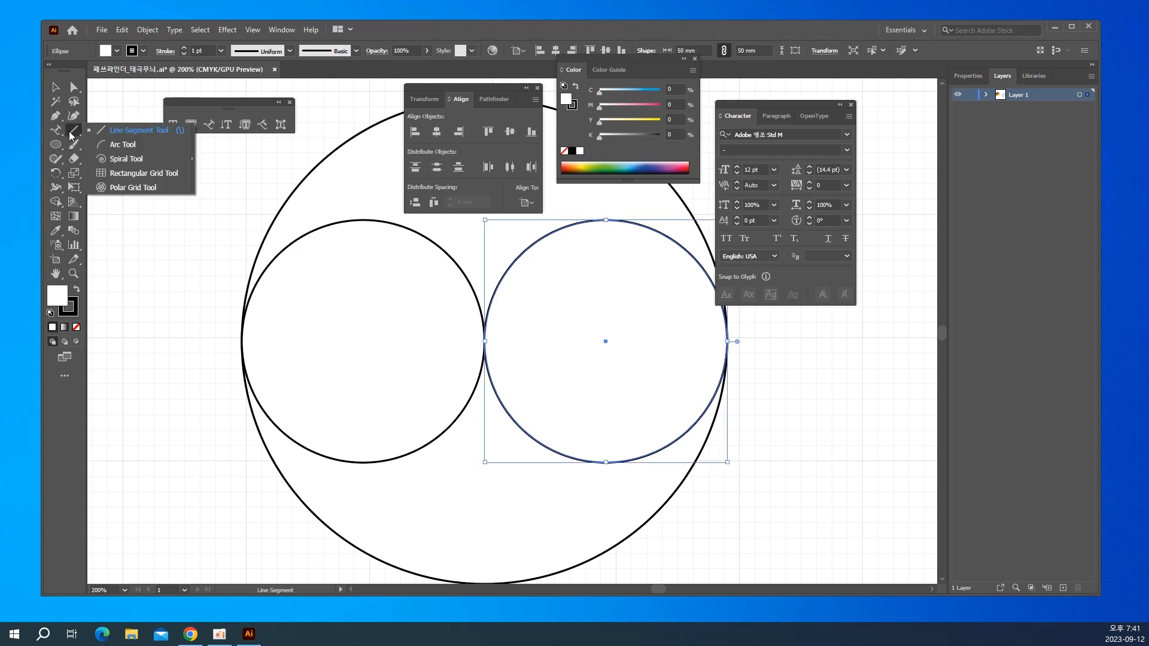
click(101, 131)
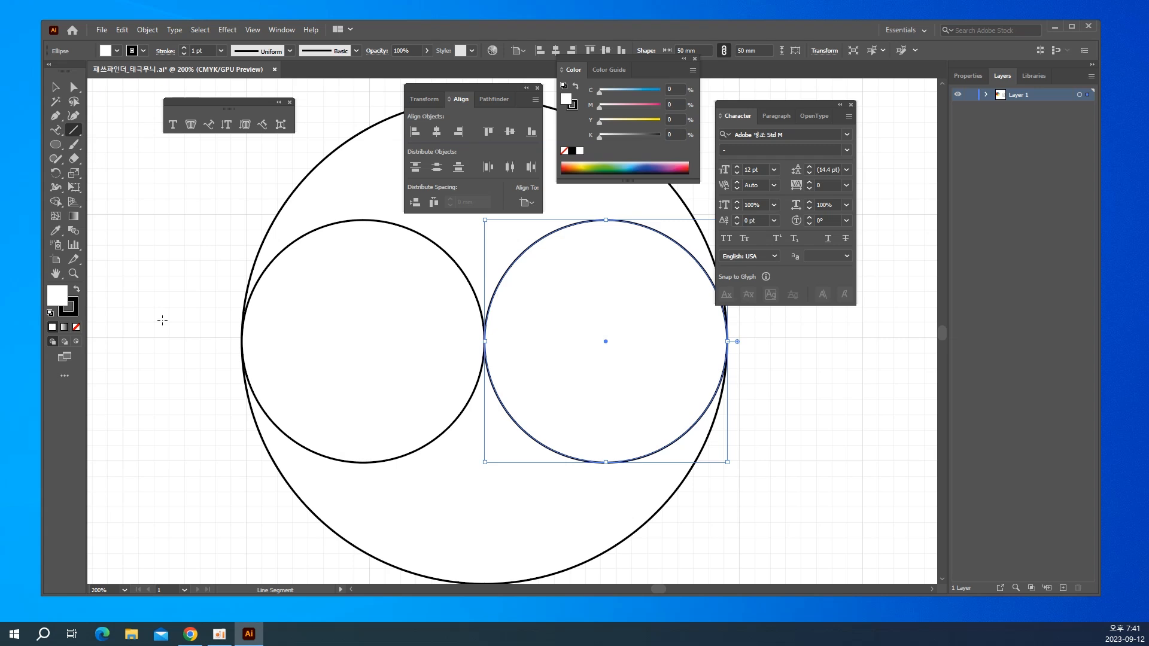
drag(161, 302, 835, 359)
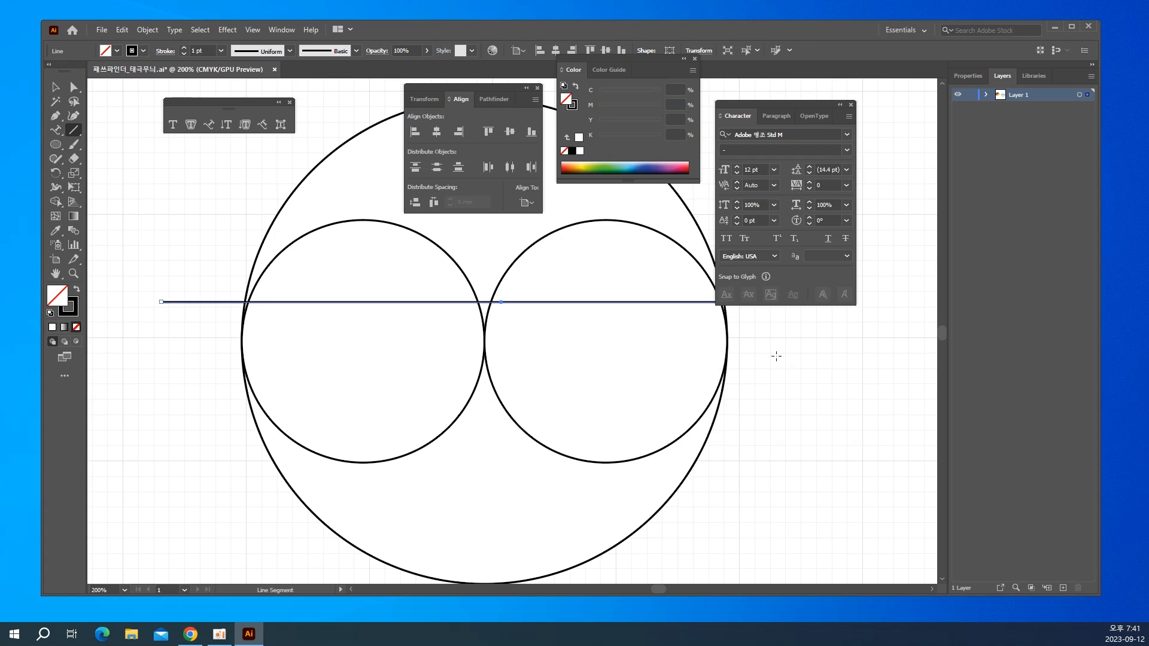
key(space)
drag(708, 353, 634, 415)
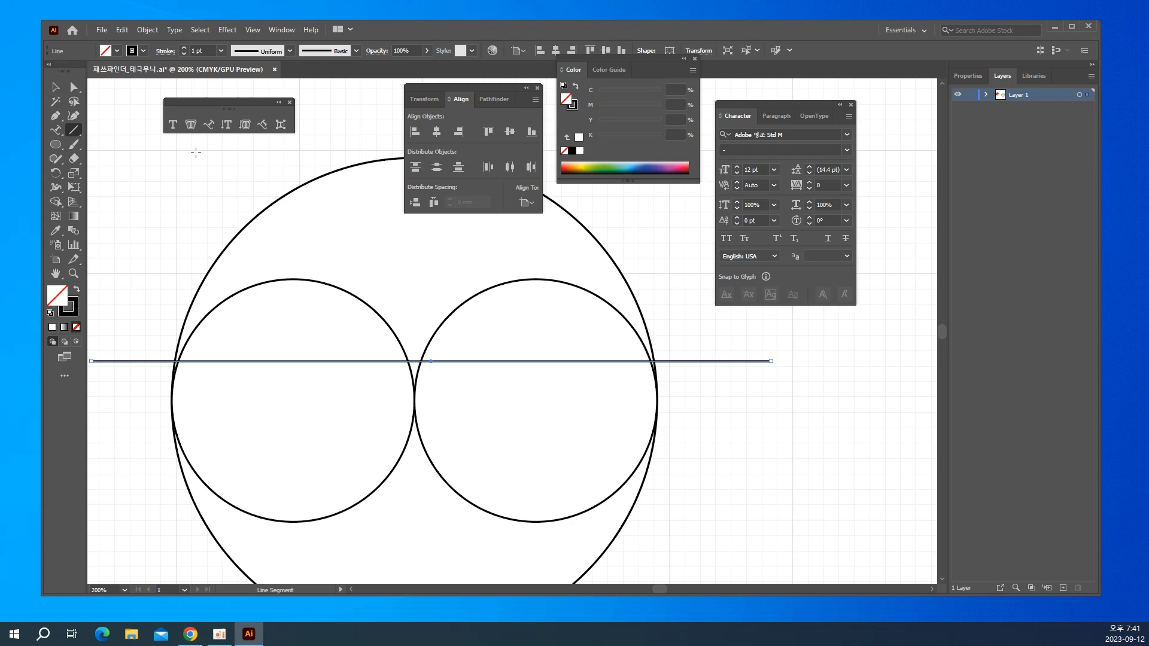
Select the line and all three circles and align them by their vertical centers.
click(55, 86)
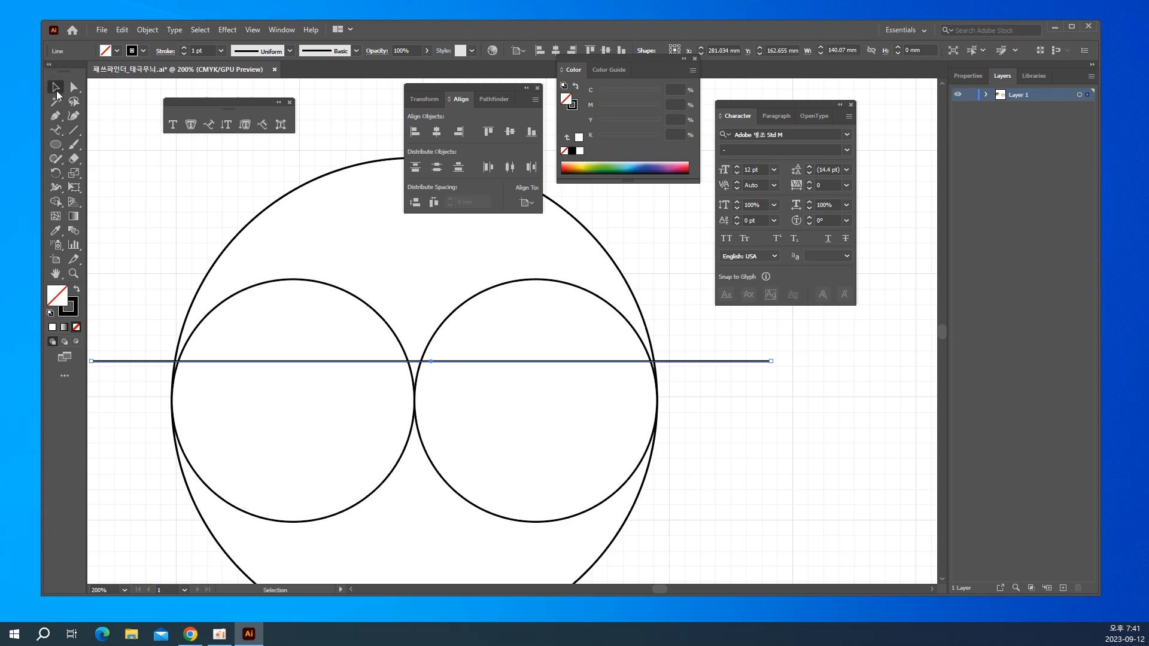
drag(164, 229, 656, 544)
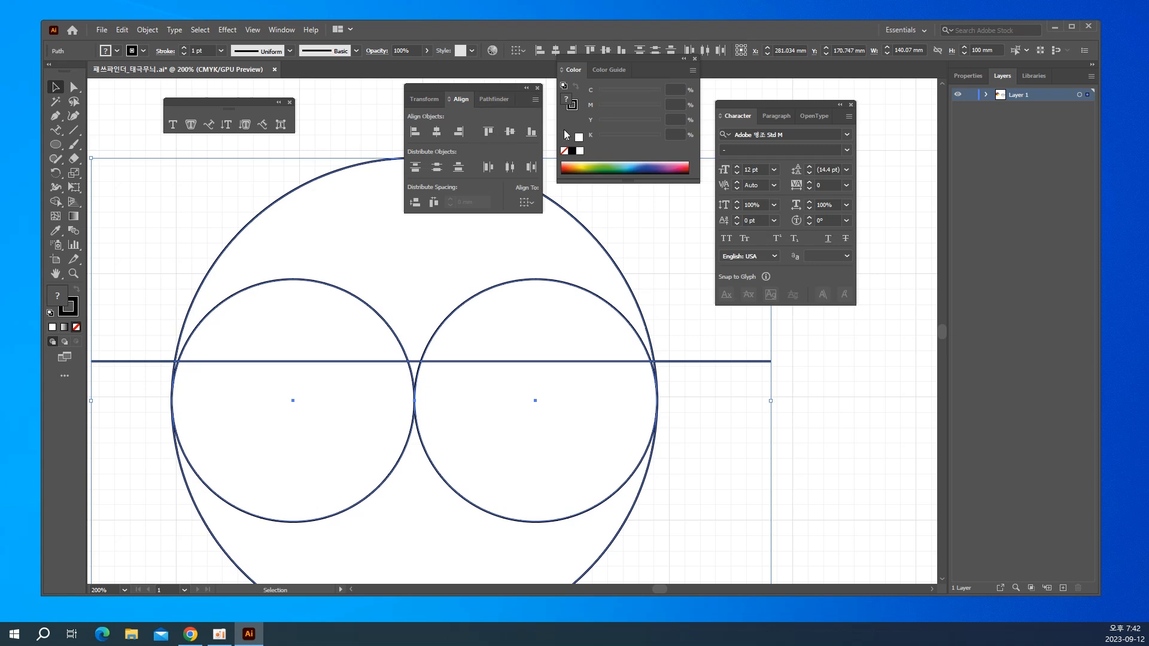
click(510, 132)
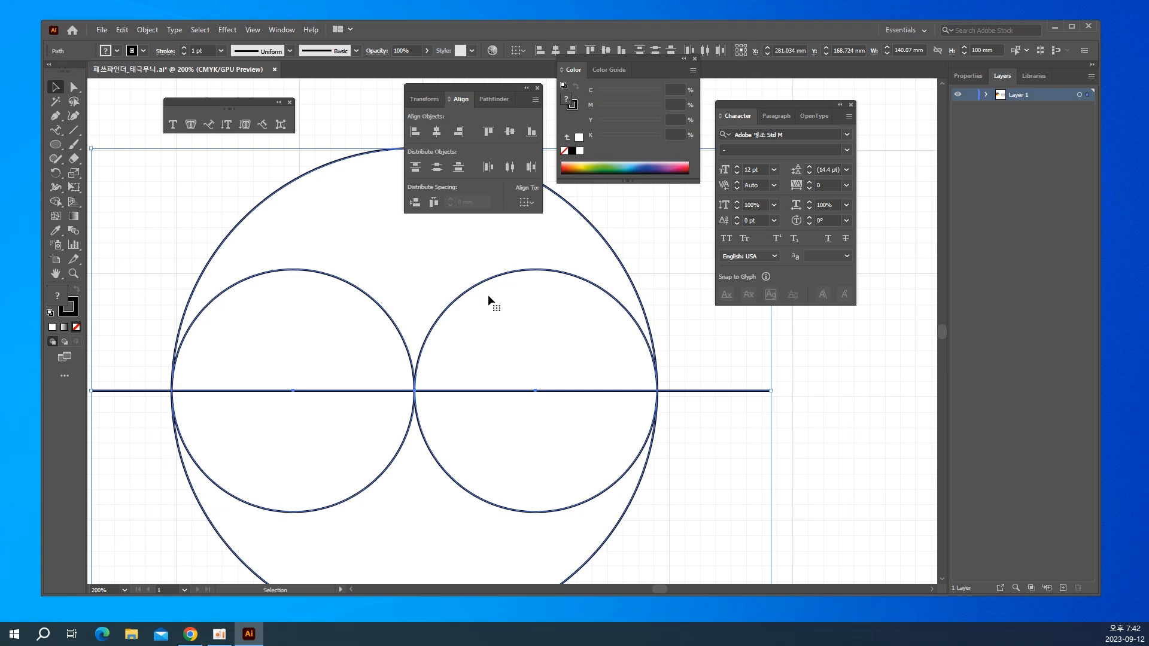
Display the Pathfinder controls and apply Divide to the selected circles and line.
click(281, 29)
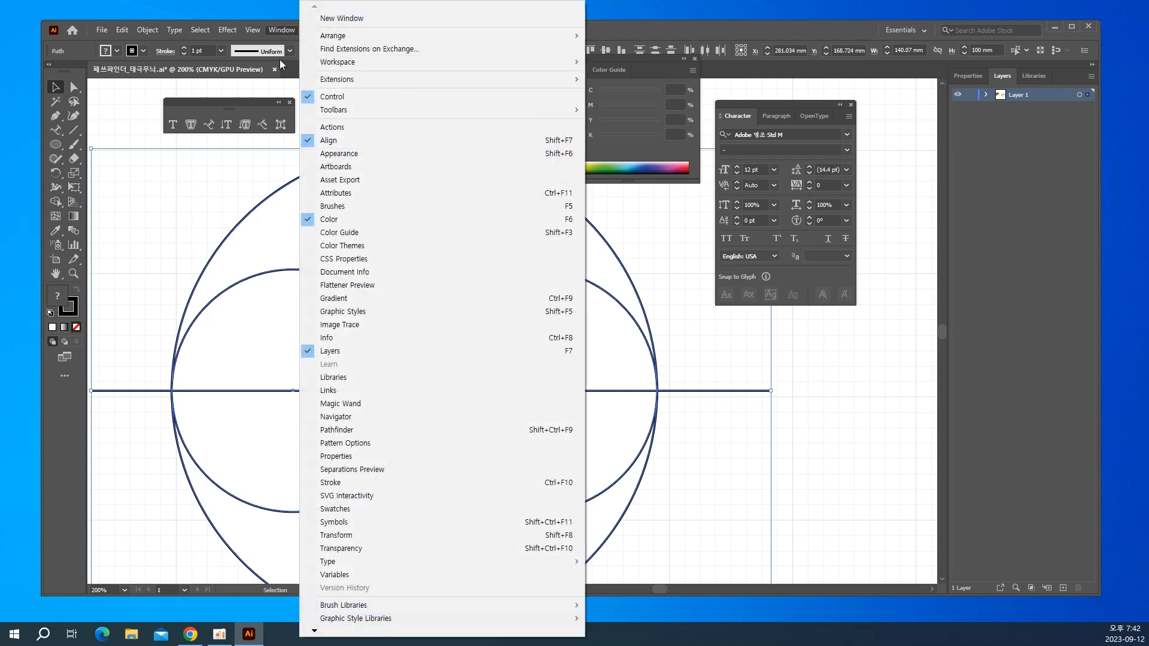
click(357, 431)
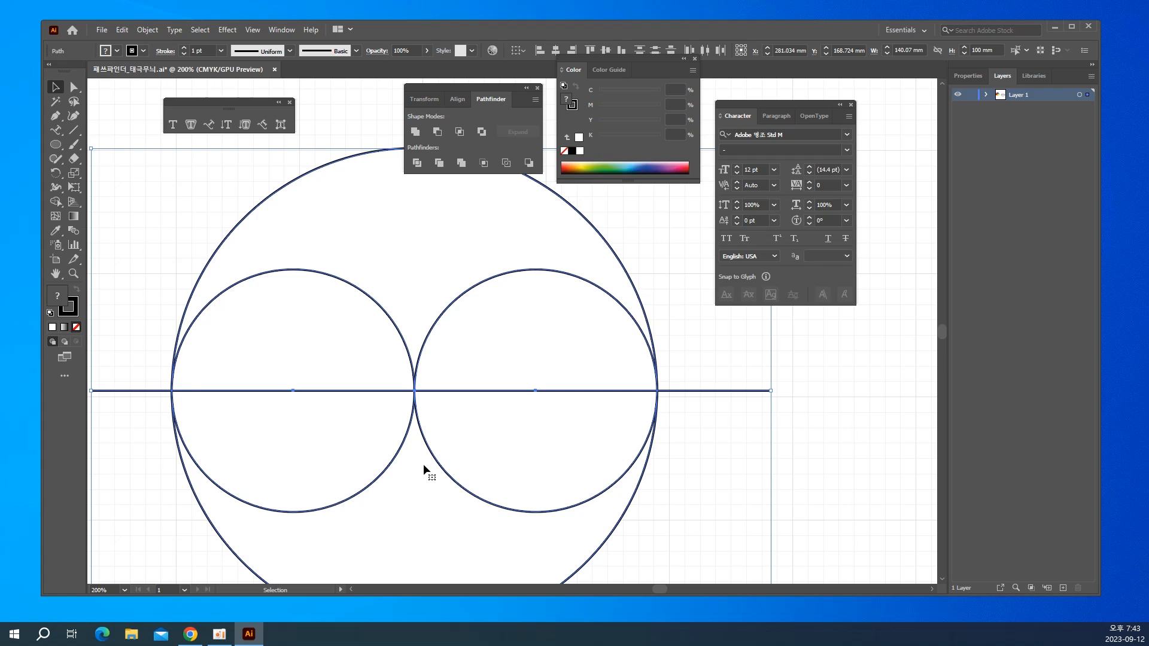
click(417, 163)
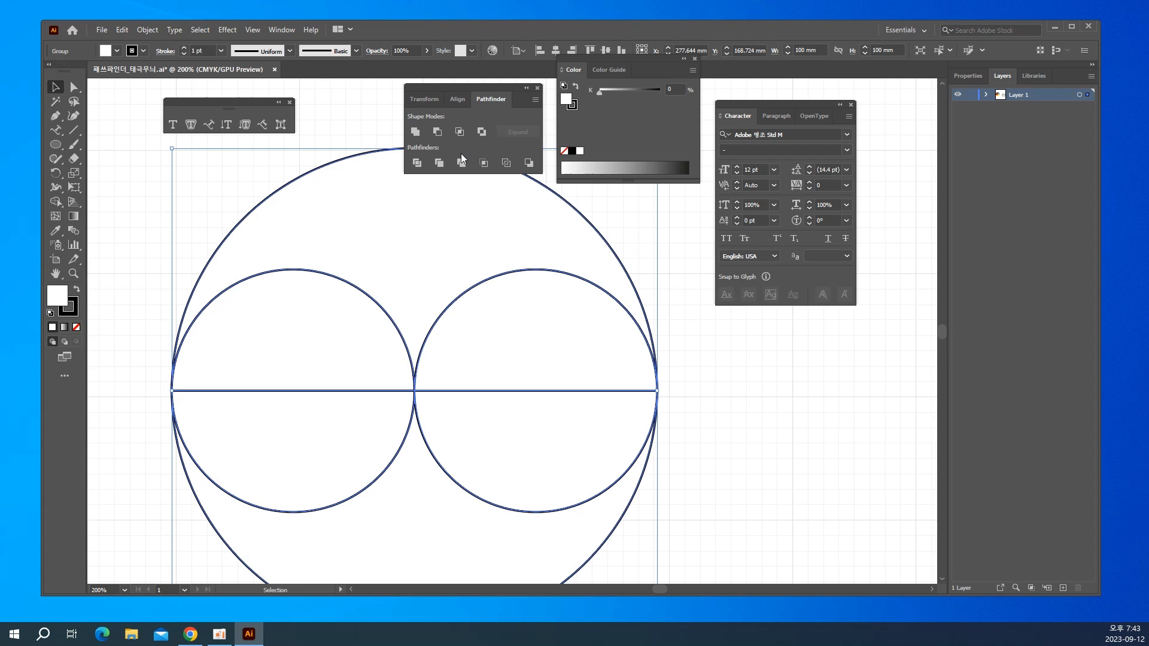
Ungroup the divided pieces and deselect them.
click(147, 30)
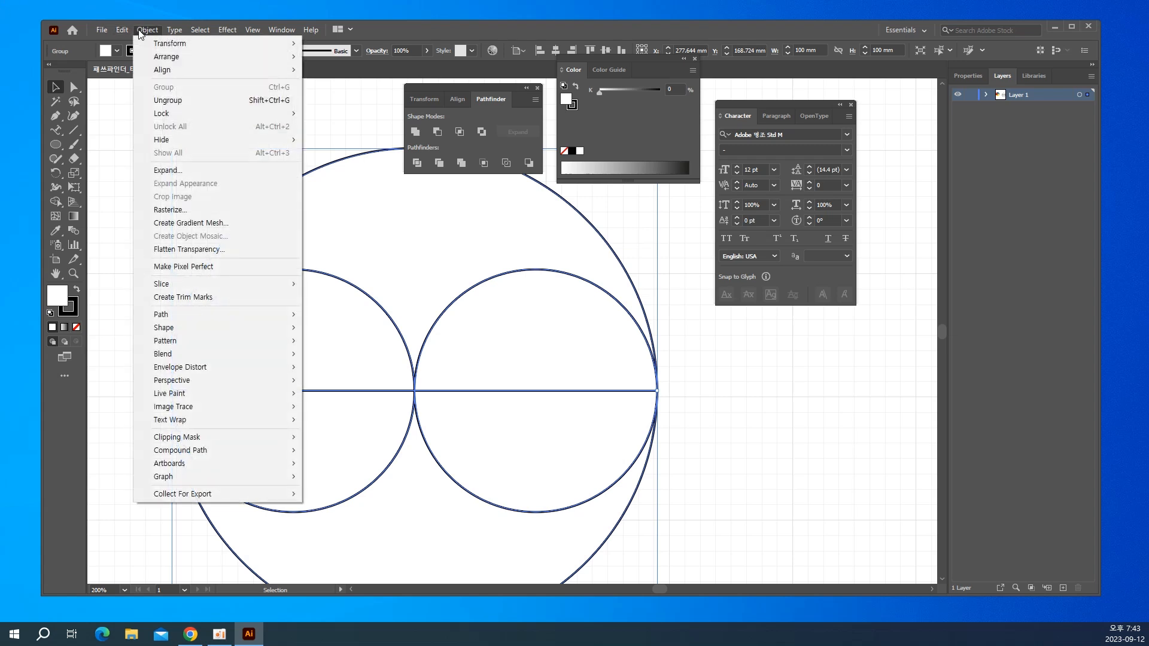
click(181, 103)
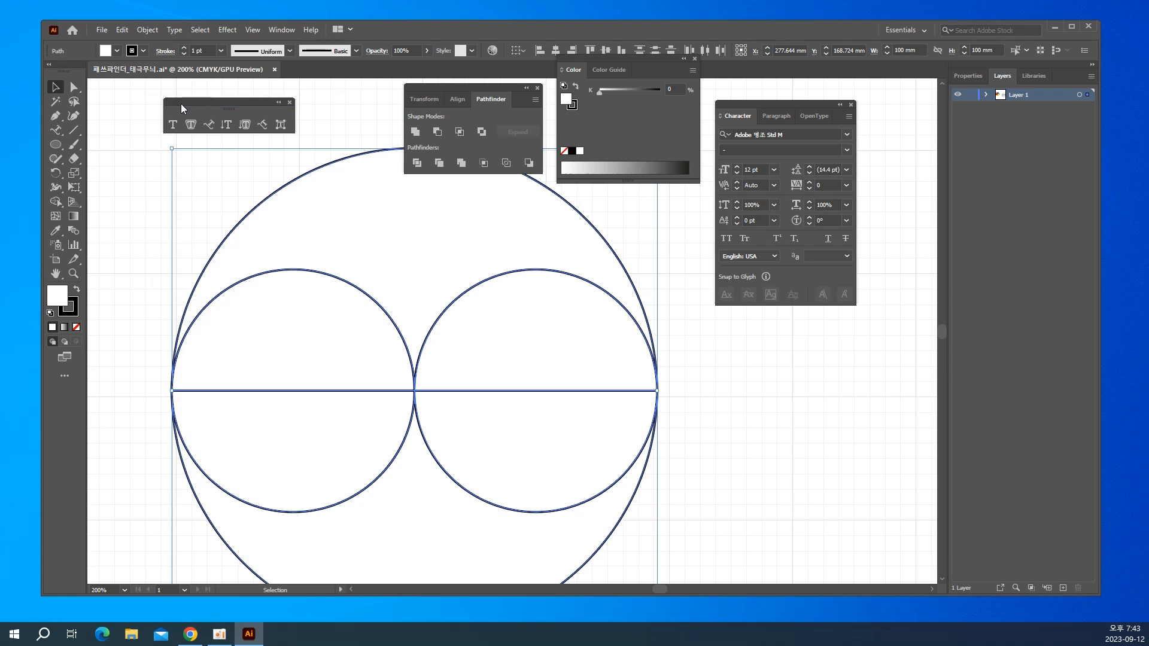
key(ctrl+minus)
key(ctrl+minus)
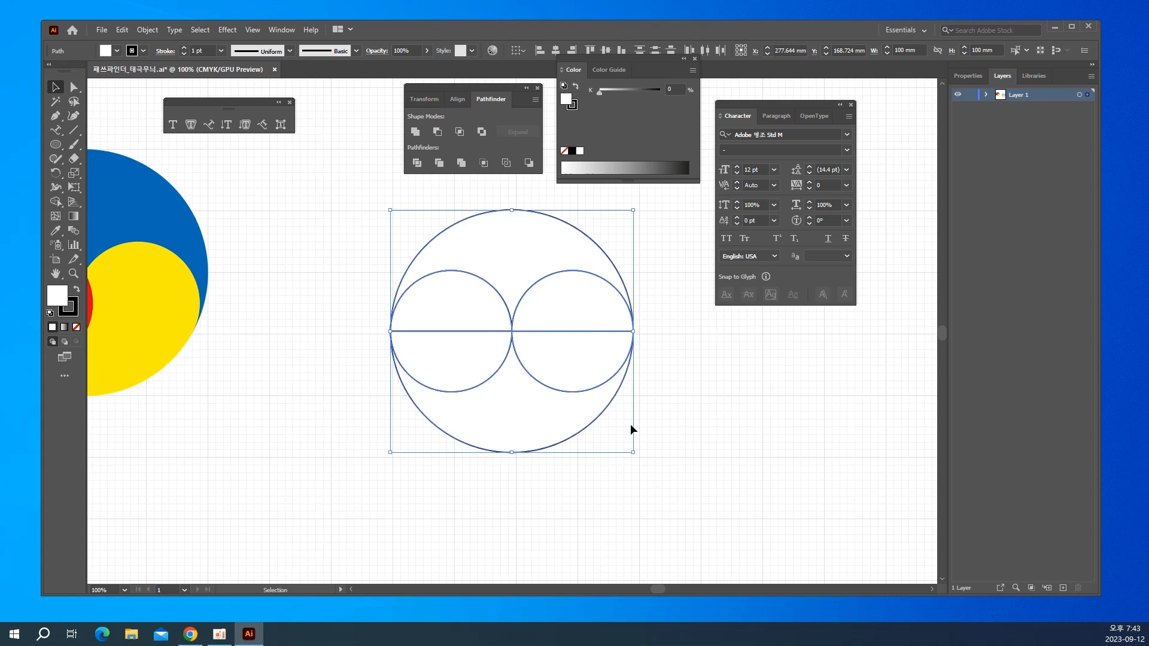
click(719, 422)
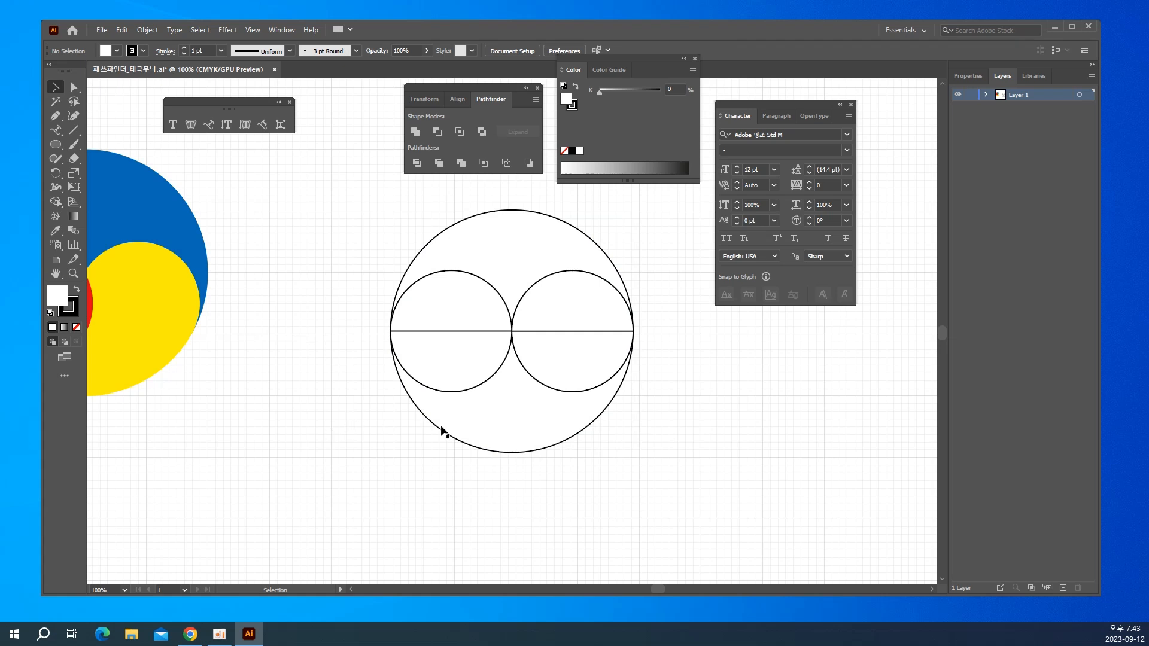
Move the two large crescents and four small half circles apart to check that they are separate pieces.
drag(468, 432, 449, 518)
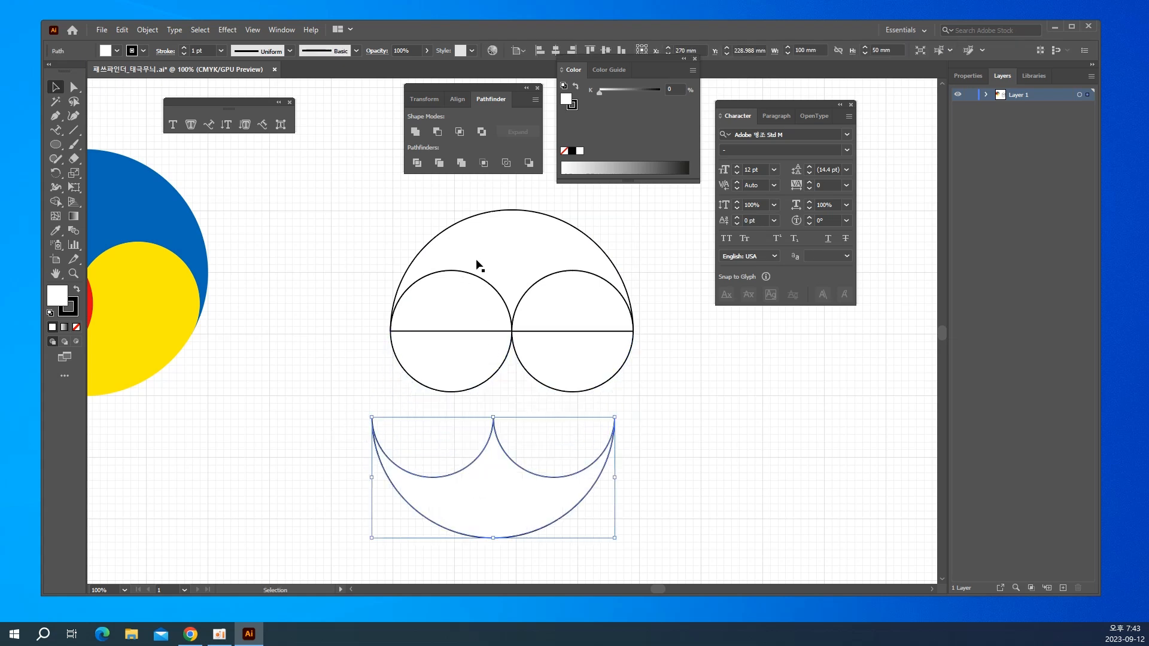
drag(477, 265, 450, 209)
drag(458, 352, 444, 394)
drag(454, 317, 422, 296)
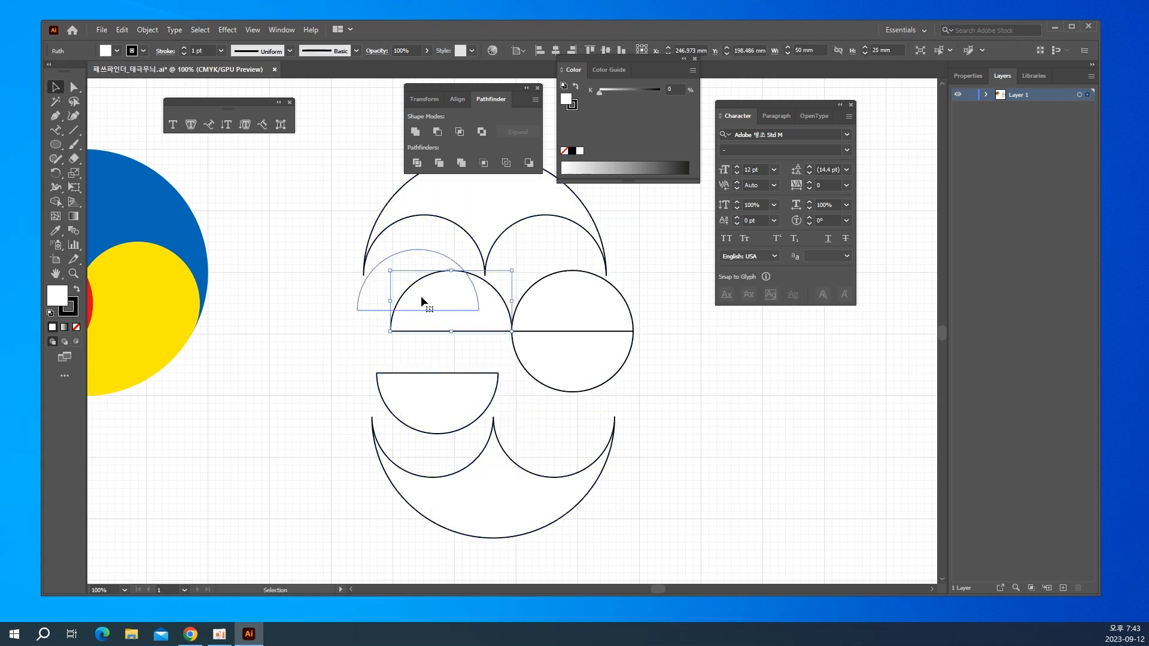
drag(557, 315, 587, 278)
drag(555, 377, 601, 417)
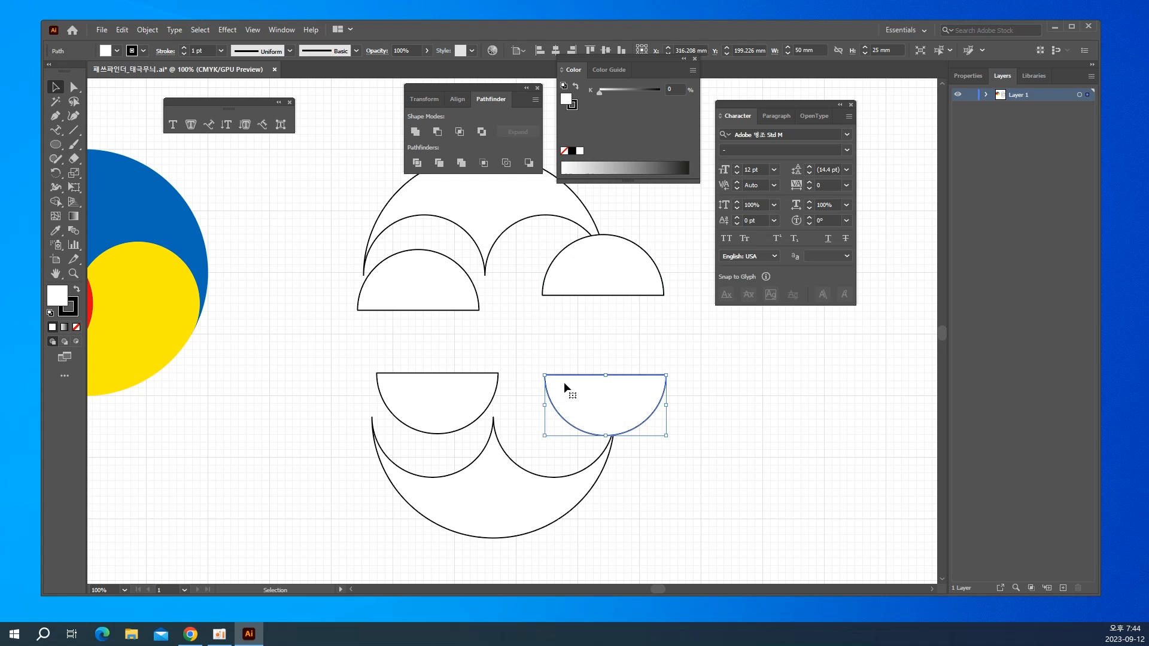
Undo the moves of the divided pieces.
key(a)
key(ctrl+z)
key(ctrl+z)
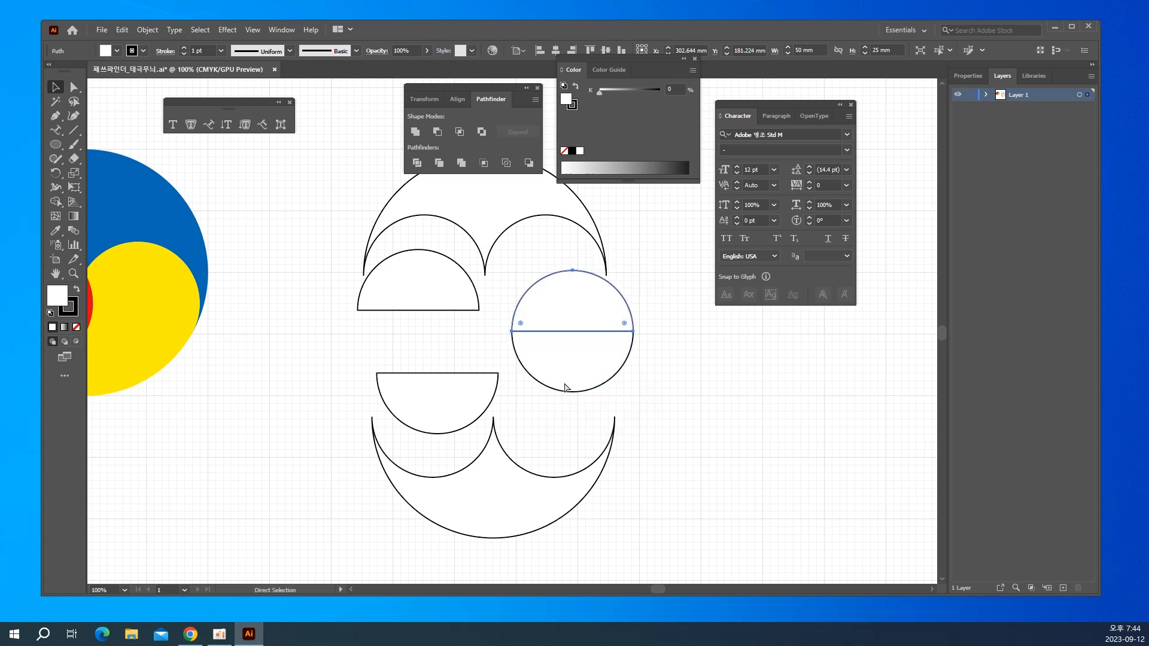
key(ctrl+z)
key(ctrl+z)
key(ctrl+z)
key(ctrl+z)
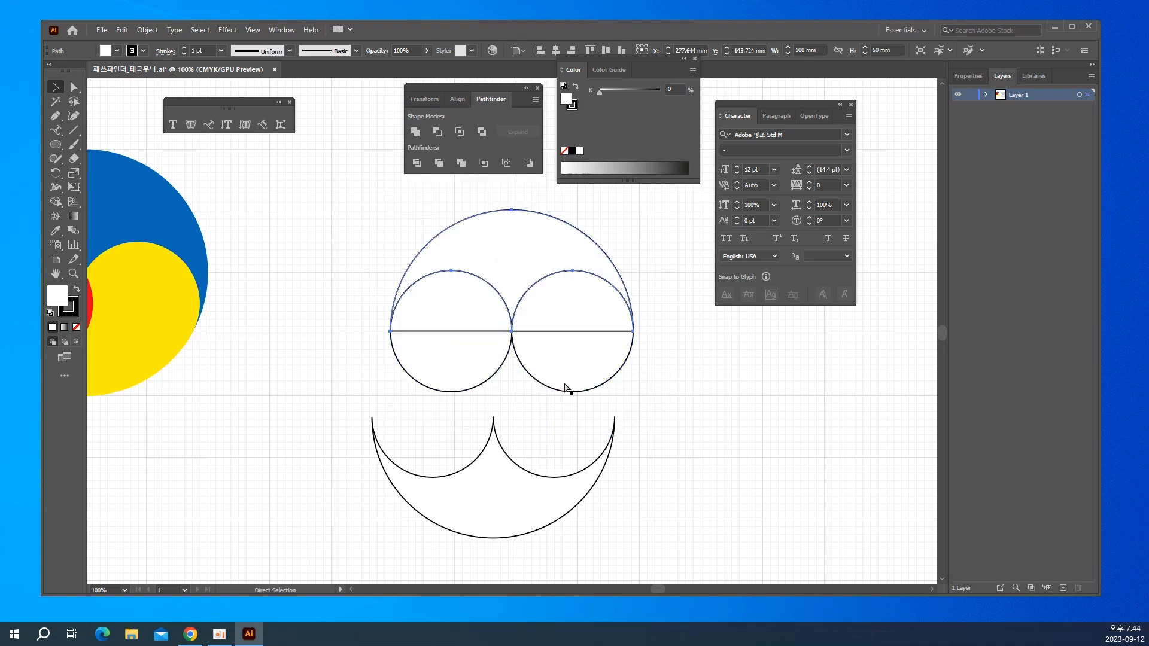
key(v)
Add the number 1 as text in the empty space to the right of the divided circle.
key(space)
drag(469, 341, 351, 369)
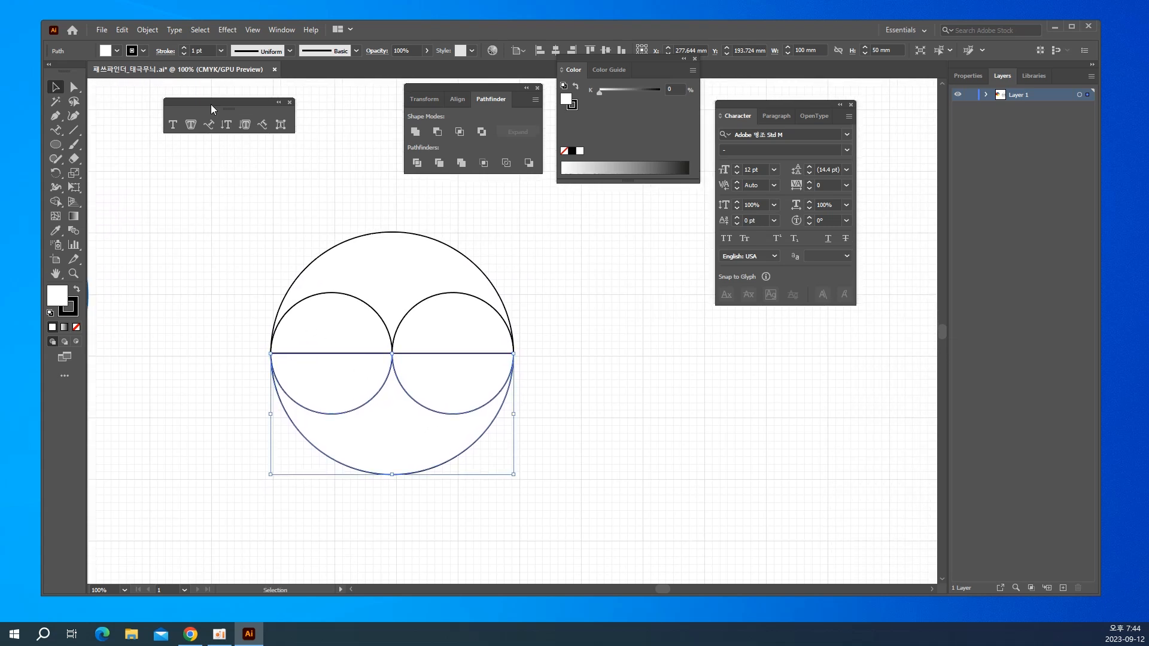
click(638, 338)
text(1)
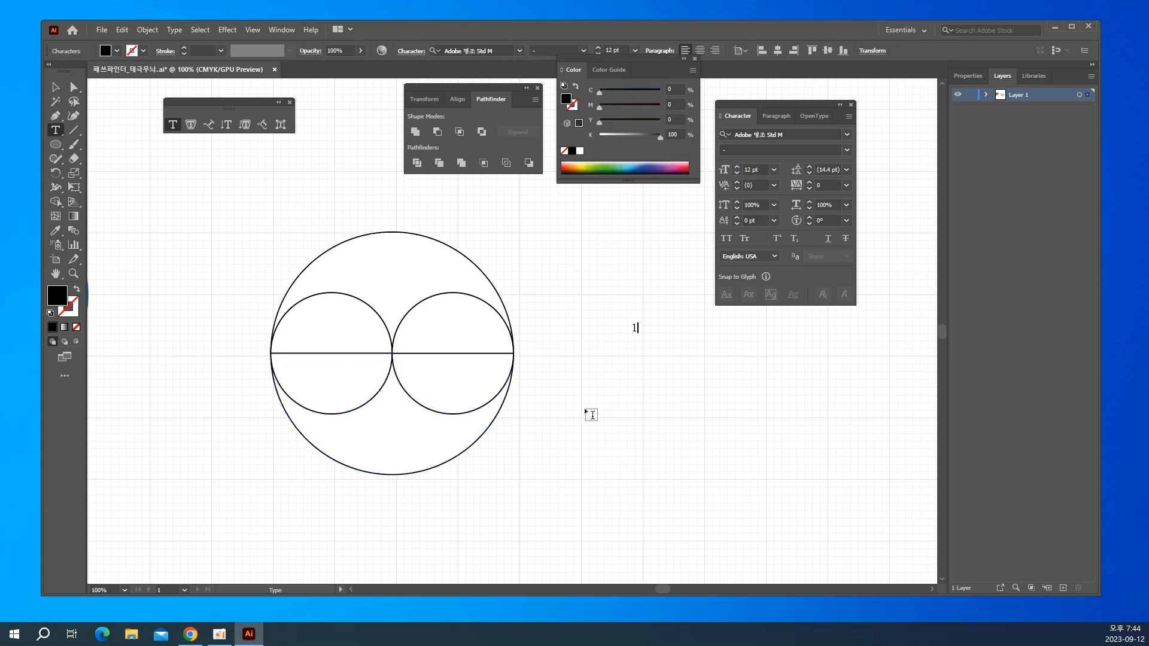
click(55, 87)
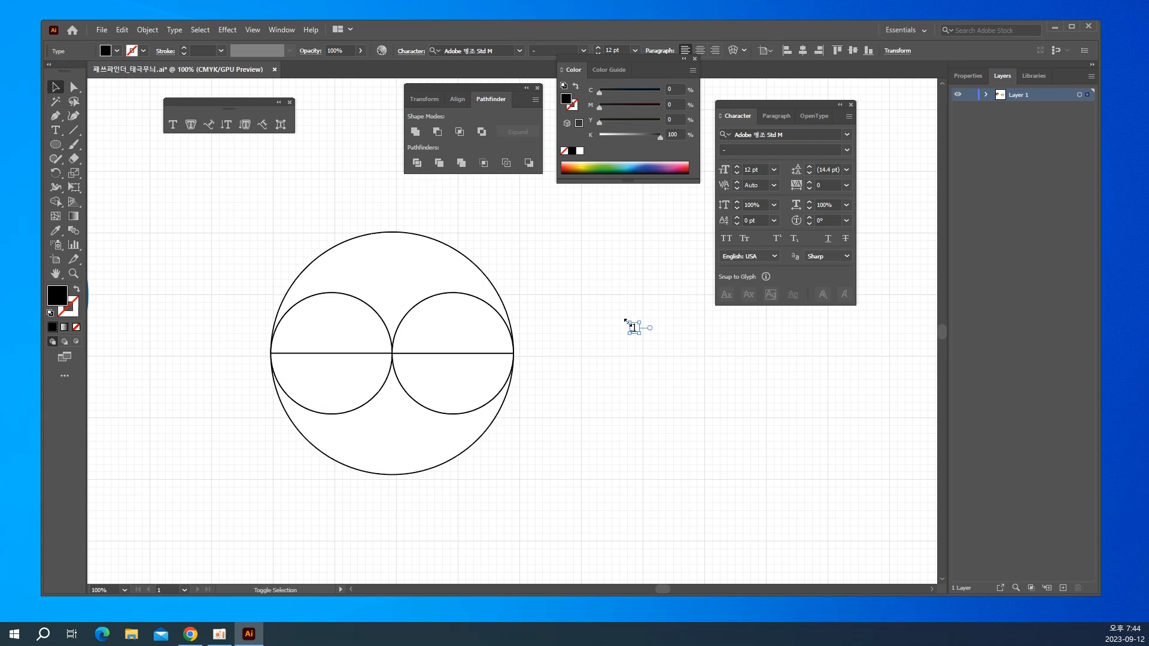
Enlarge the number 1 to about 57 pt, duplicate it to its lower right, and change the copy to 2.
drag(626, 322, 682, 341)
key(t)
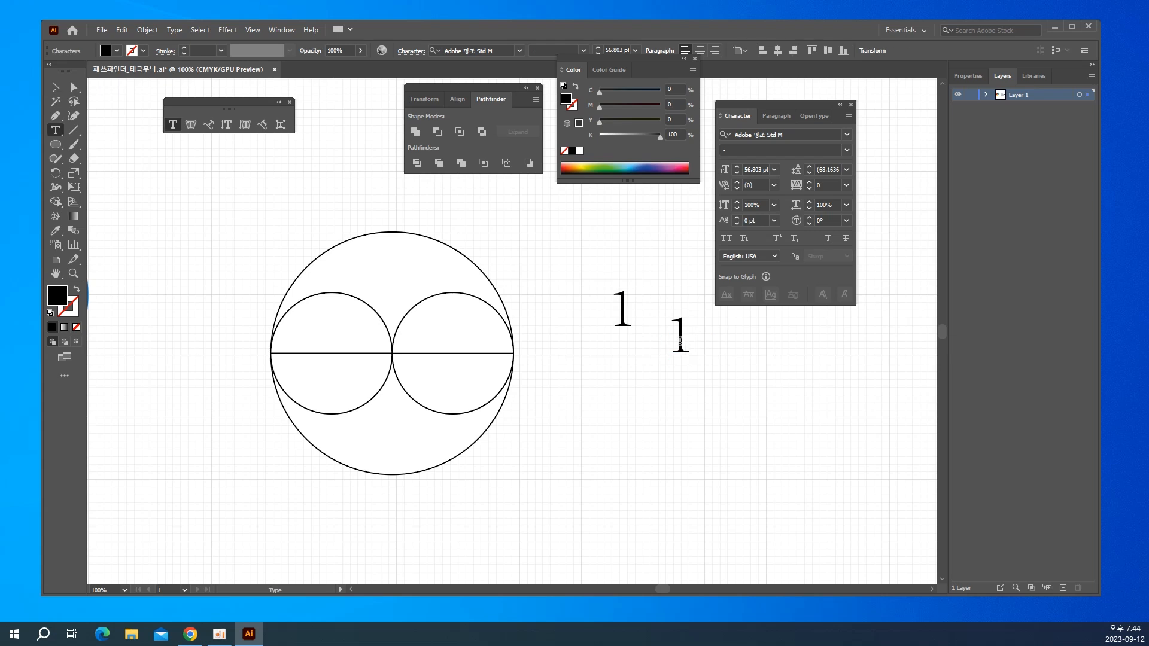
double_click(681, 341)
text(2)
key(Escape)
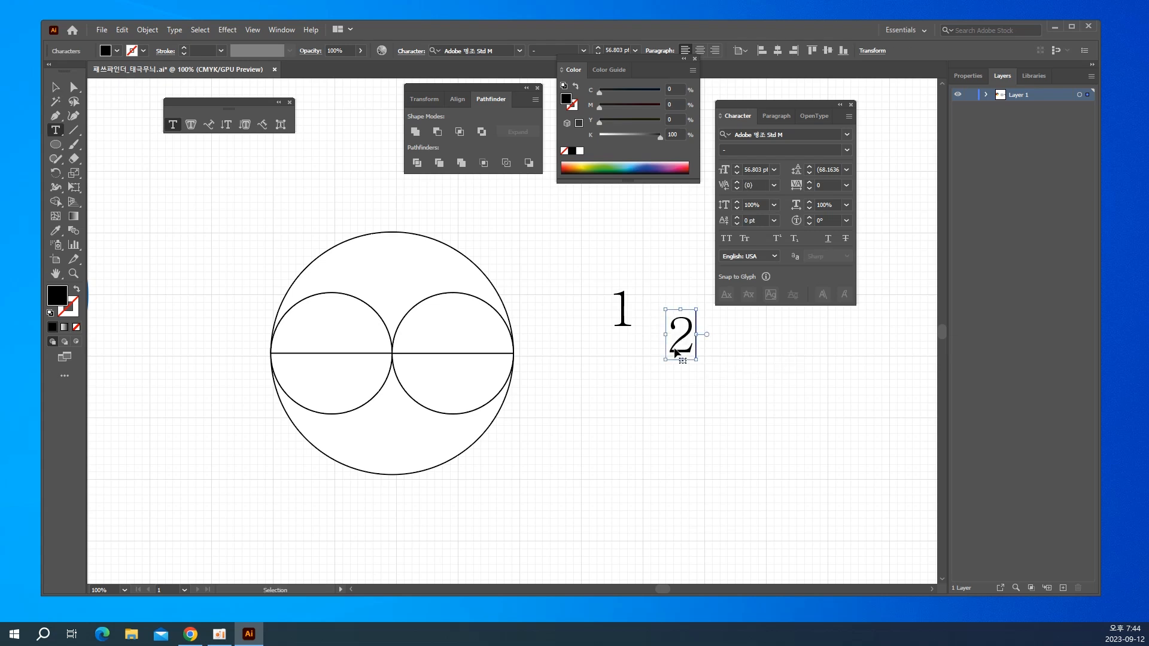
Duplicate the number 2 to its lower left and change the copy to 3.
drag(675, 353, 625, 407)
key(t)
double_click(625, 405)
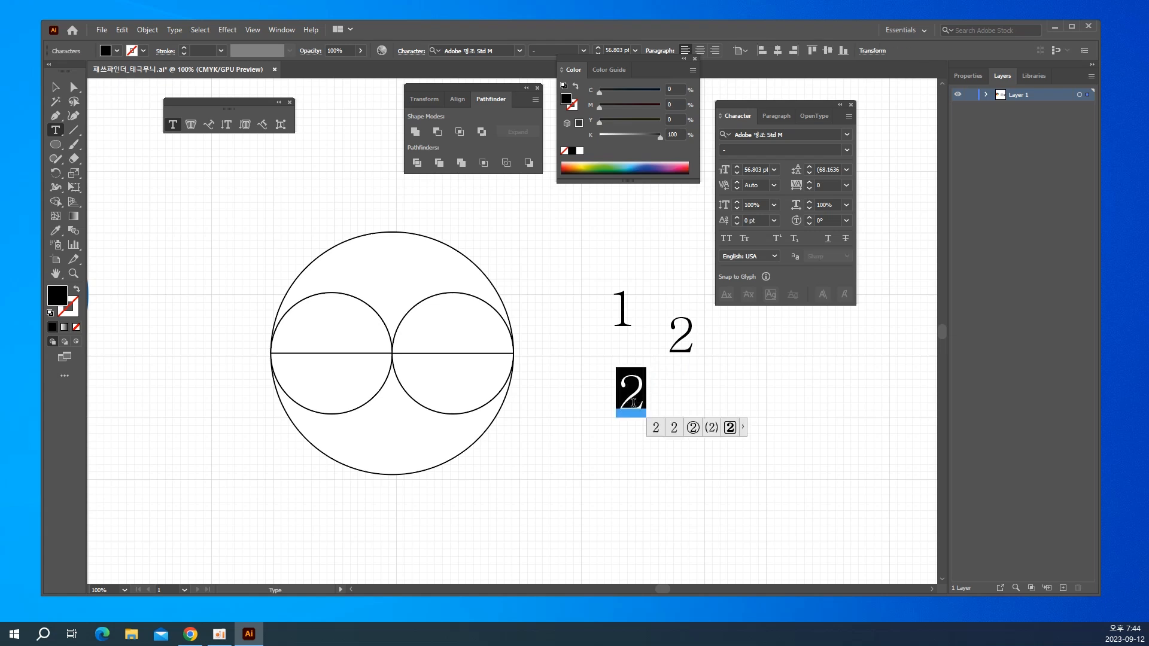
text(3)
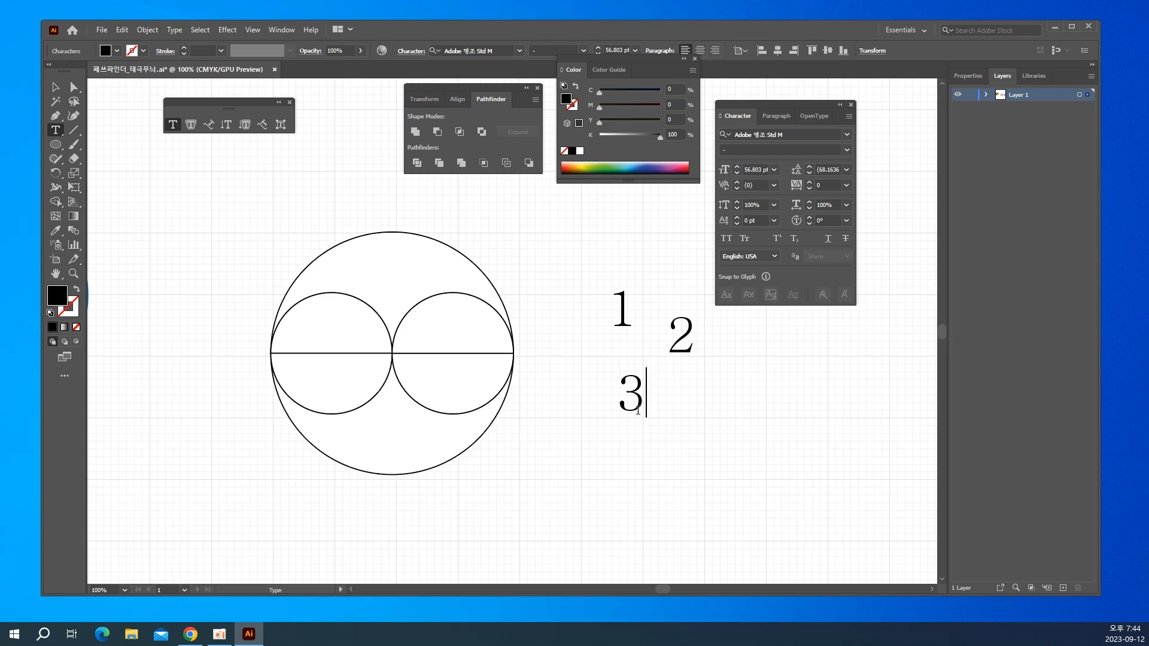
Move number 1 into the upper crescent, 2 into the left small circle's upper half, and 3 into its lower half.
click(57, 89)
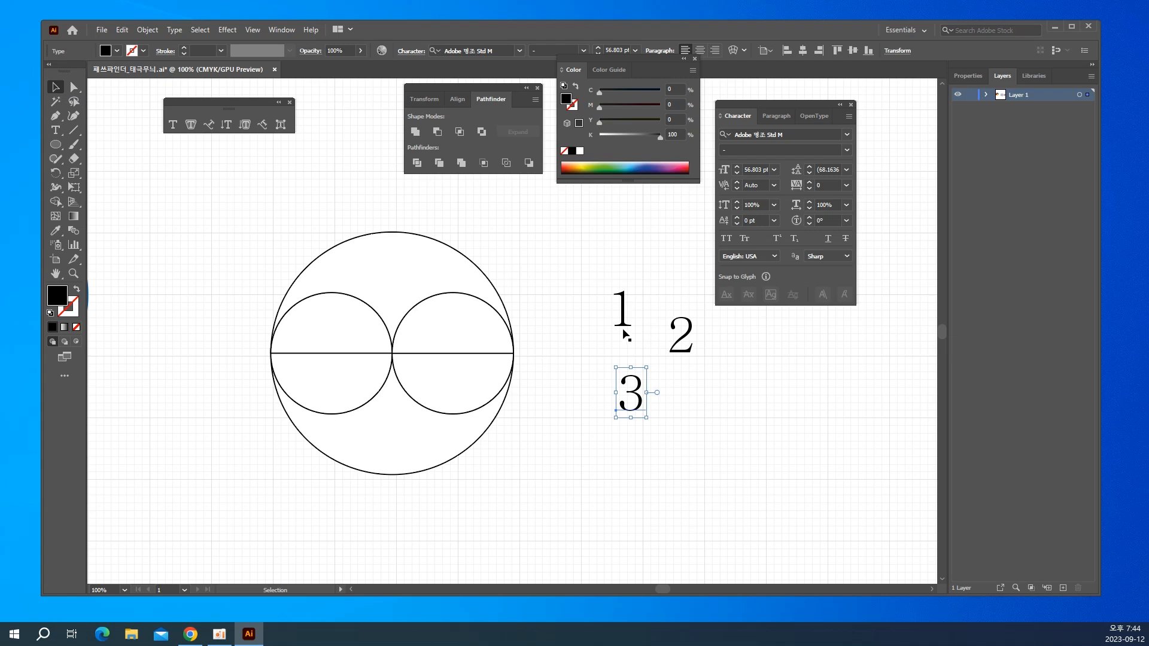
drag(623, 322, 387, 286)
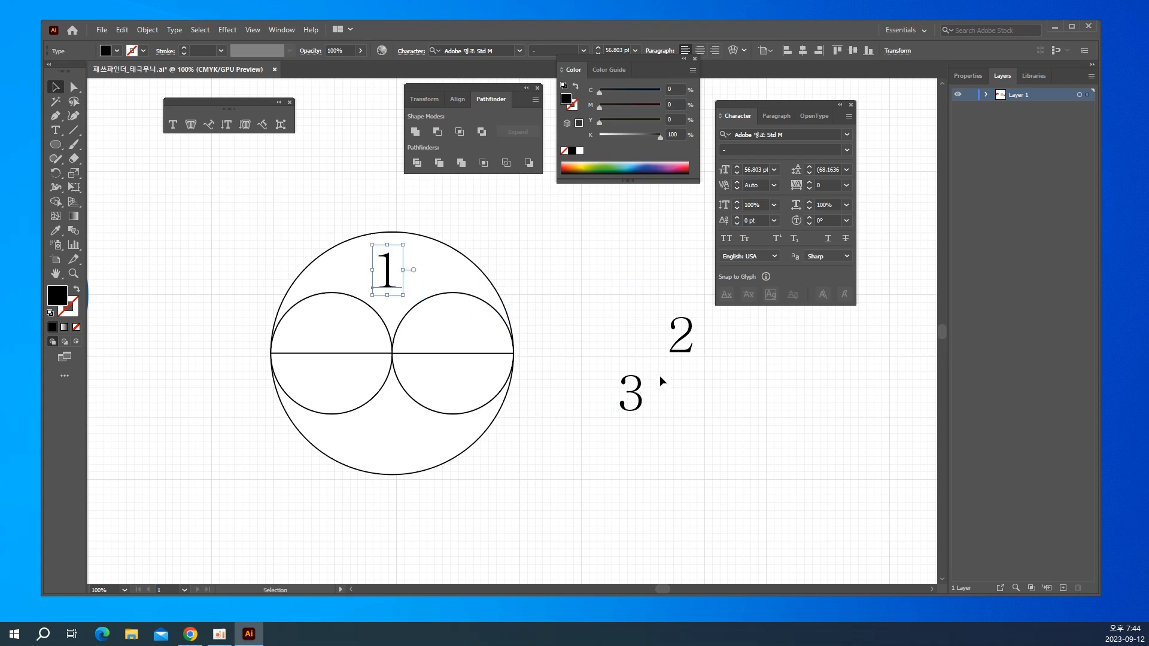
drag(679, 349, 332, 344)
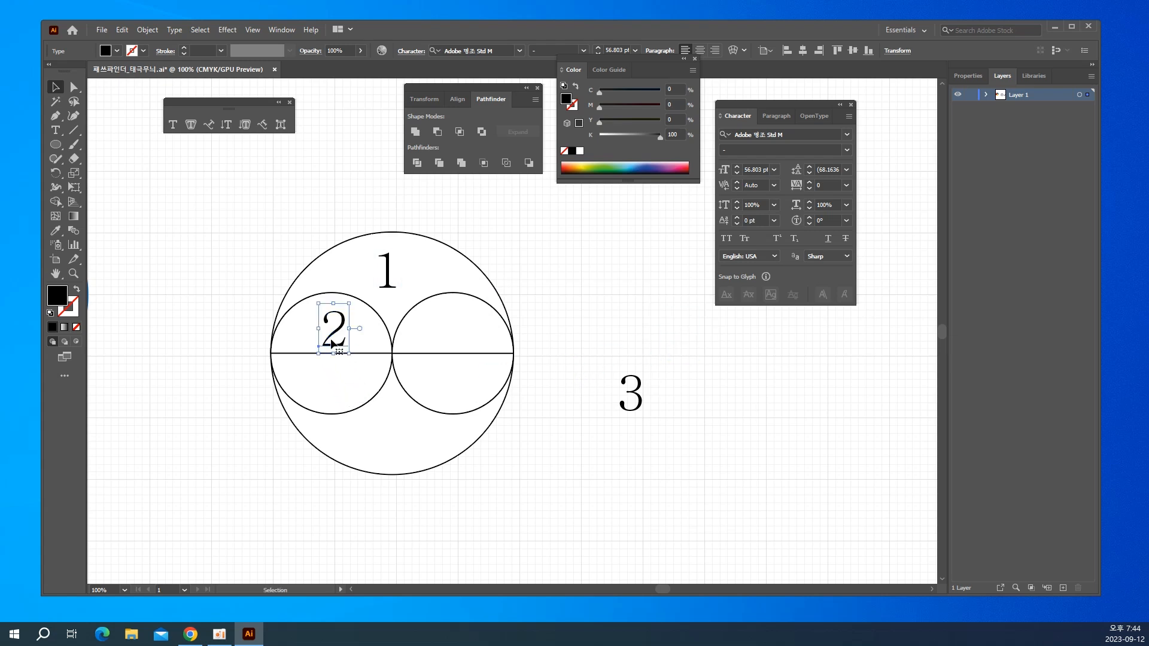
drag(623, 393, 332, 376)
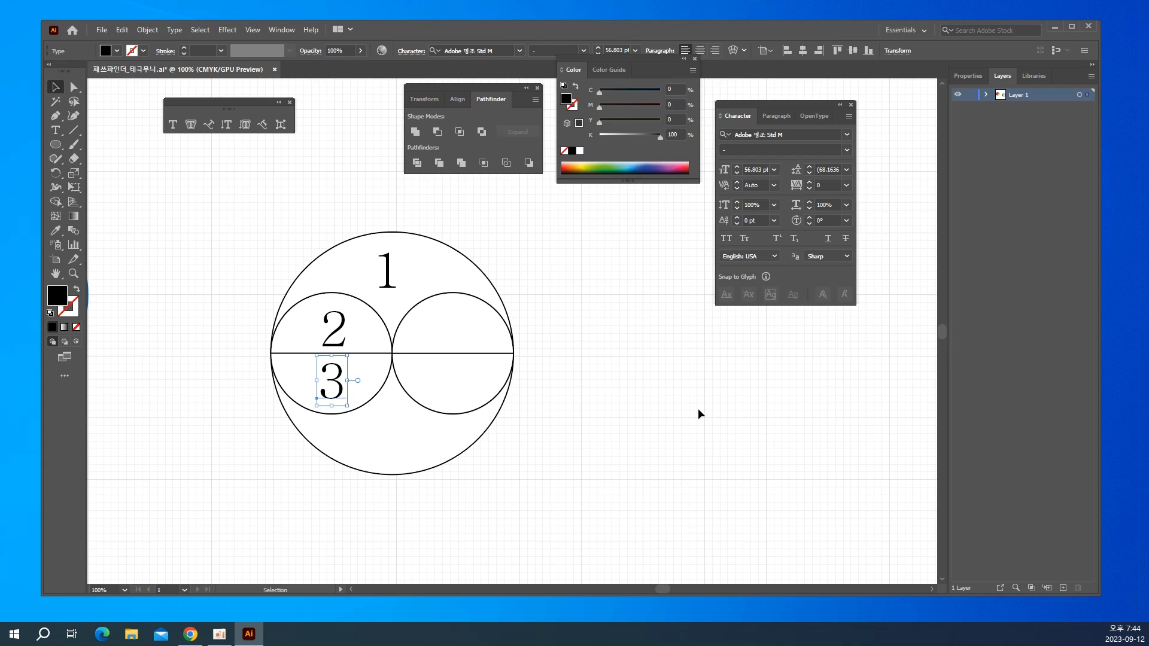
Unite the upper crescent with both halves of the left small circle, the pieces numbered 1, 2 and 3.
click(494, 239)
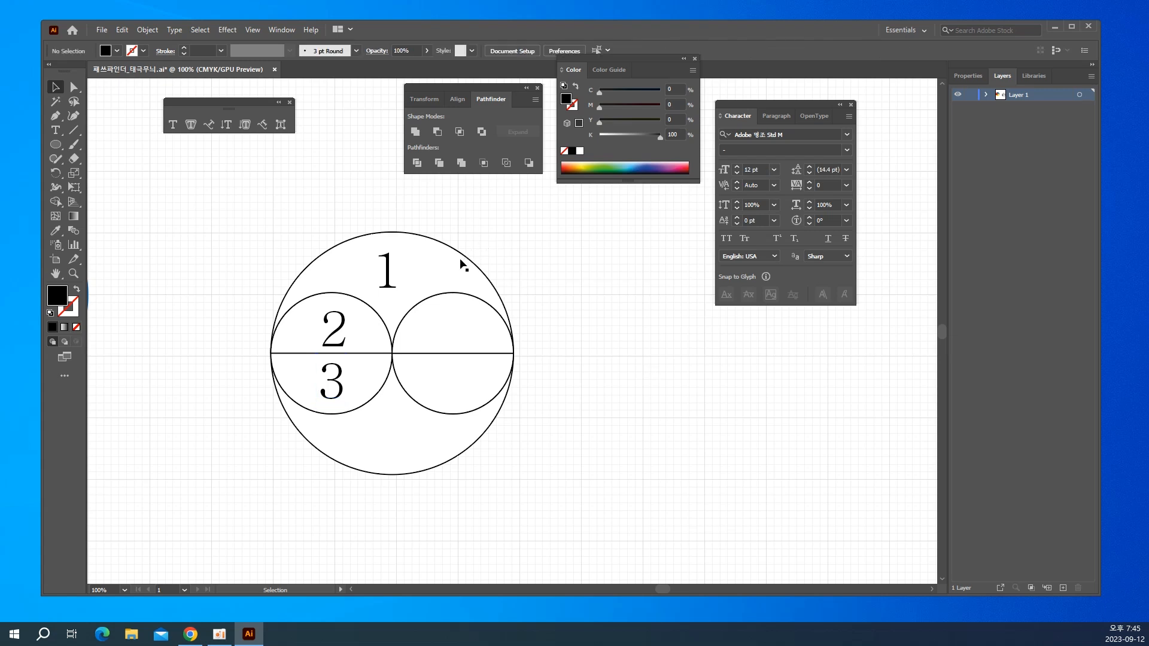
click(461, 261)
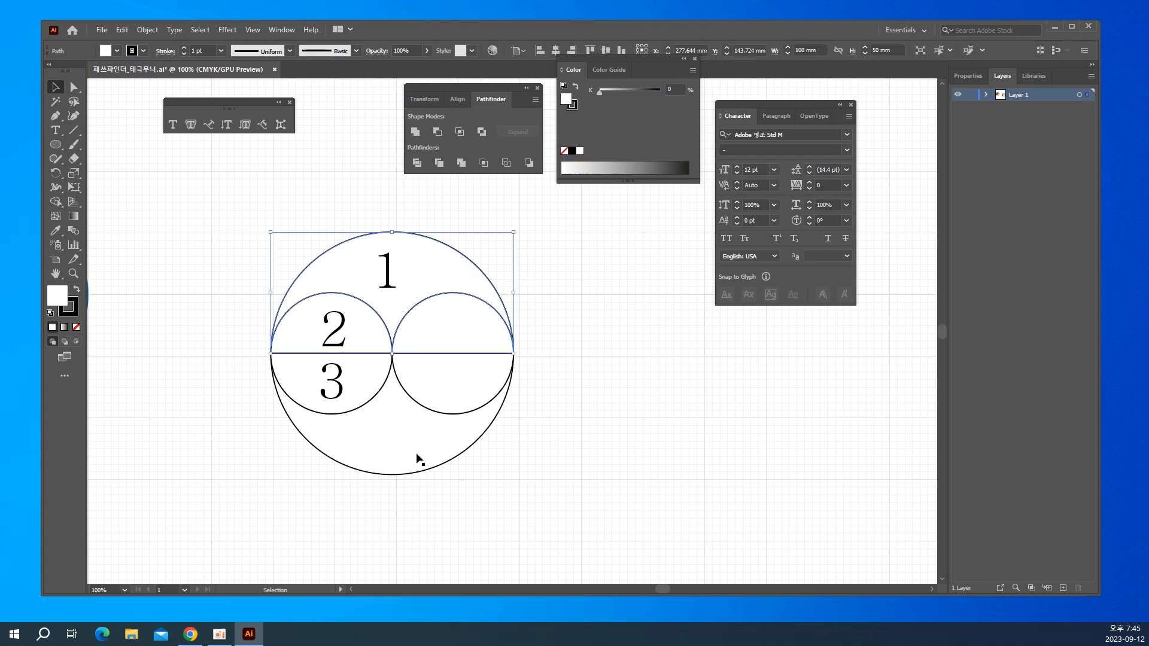
key(shift)
shift+click(359, 338)
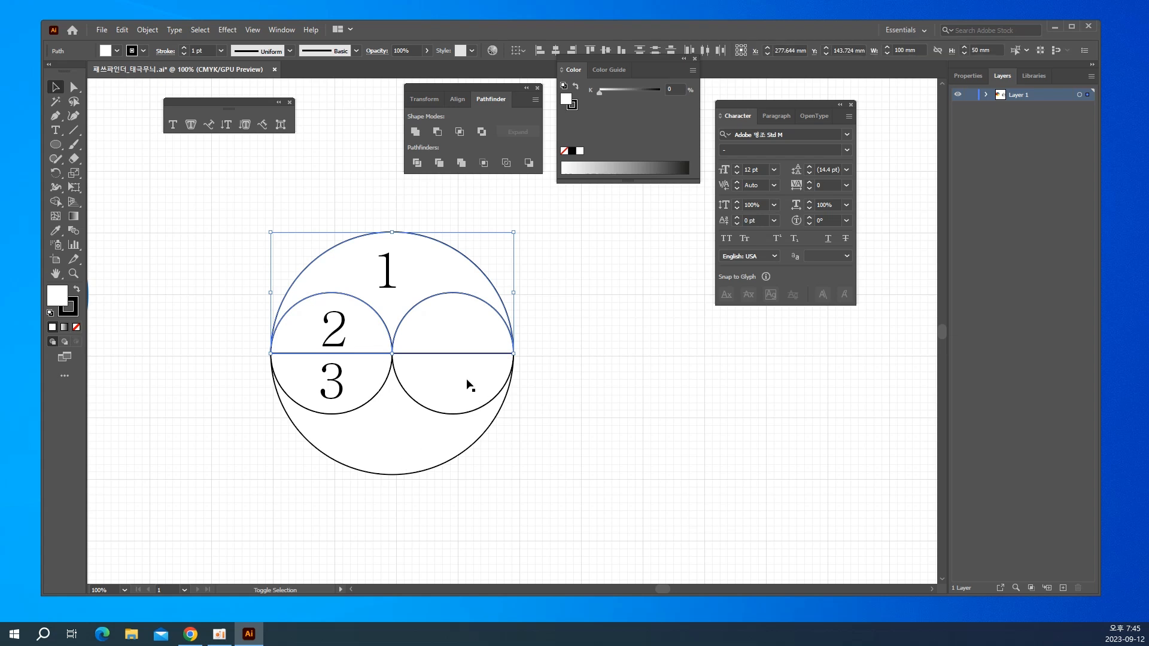
shift+click(370, 384)
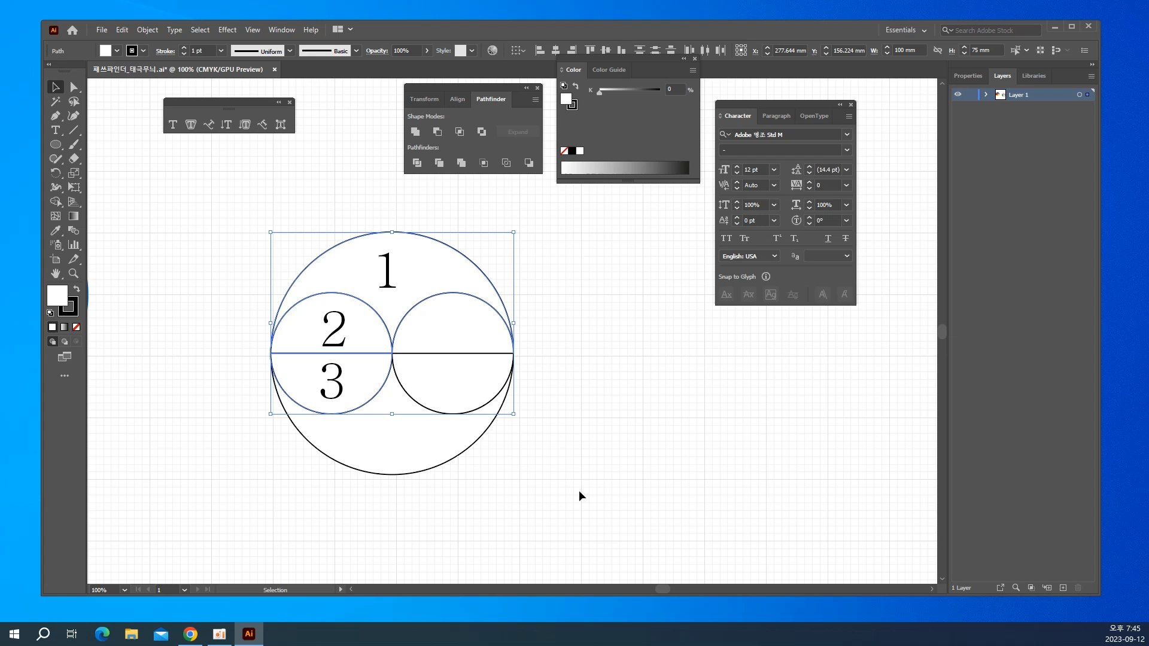
click(417, 130)
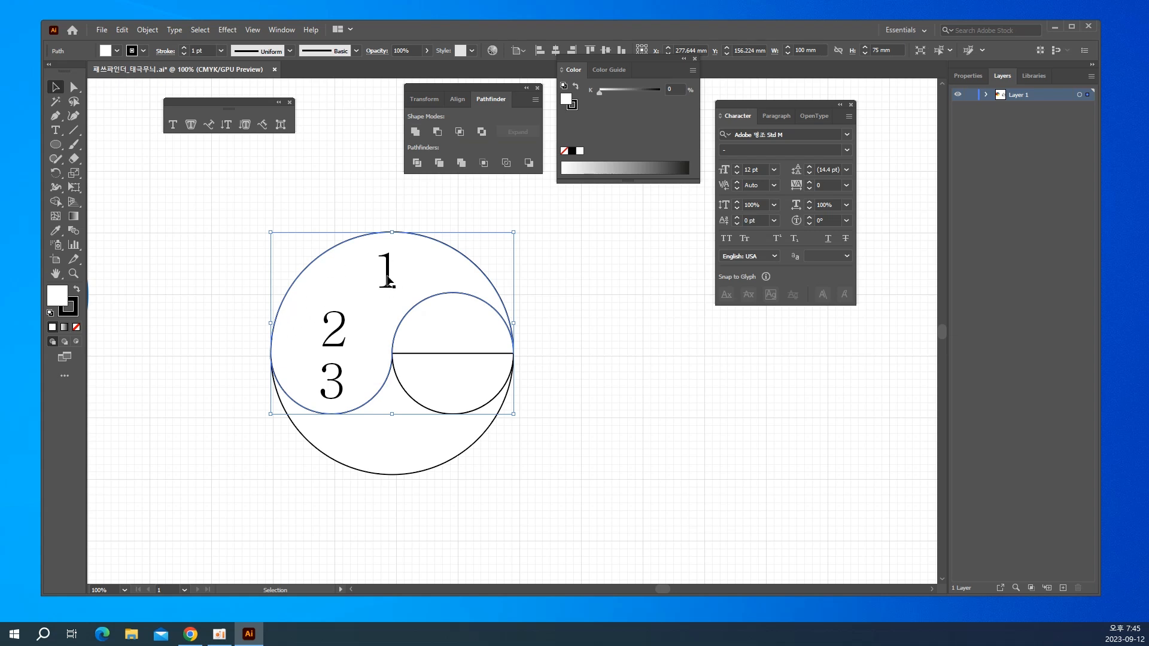
Move the numbers 1, 2 and 3 out of the circle into the empty space on its right.
drag(389, 279, 624, 281)
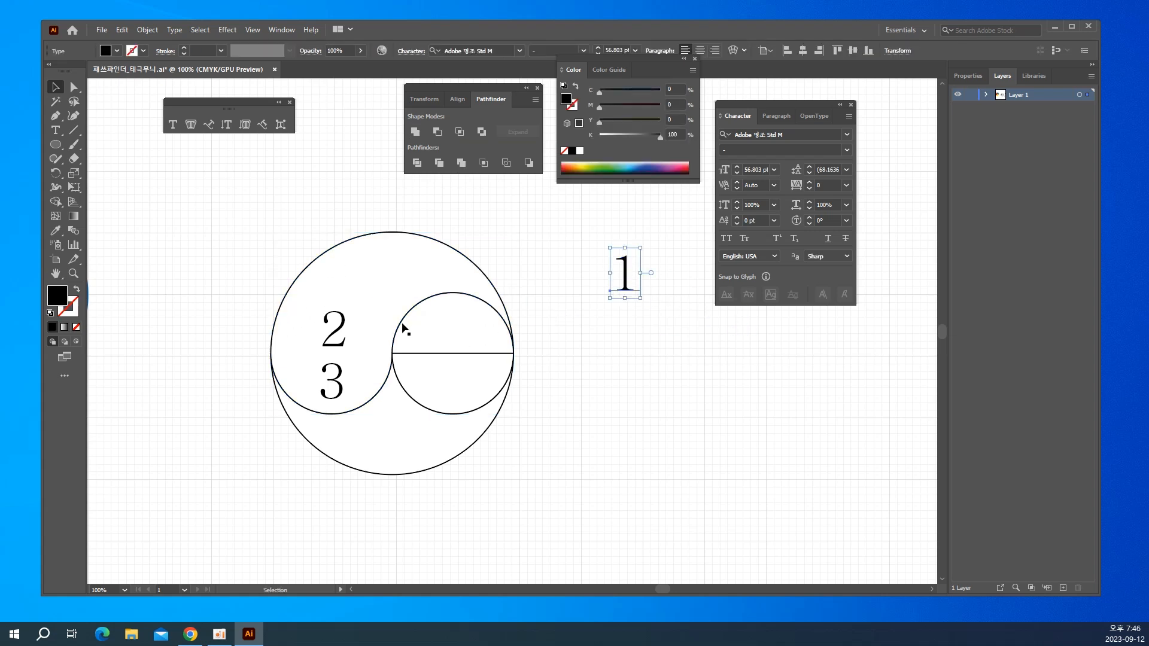
drag(335, 341, 634, 355)
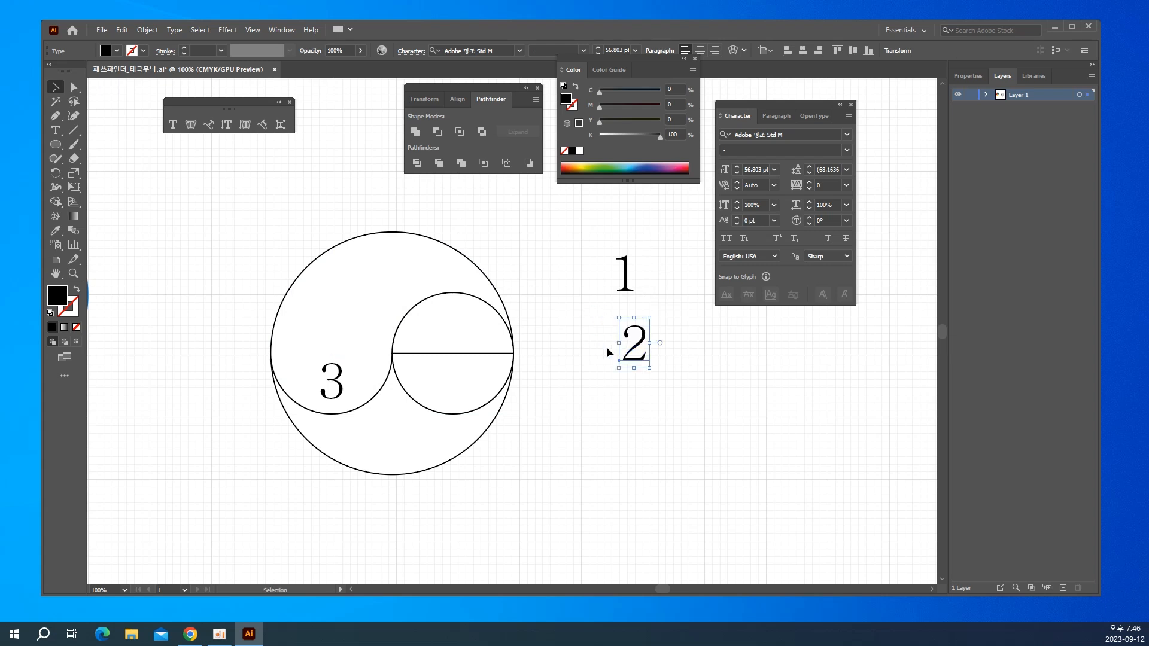
drag(329, 389, 663, 415)
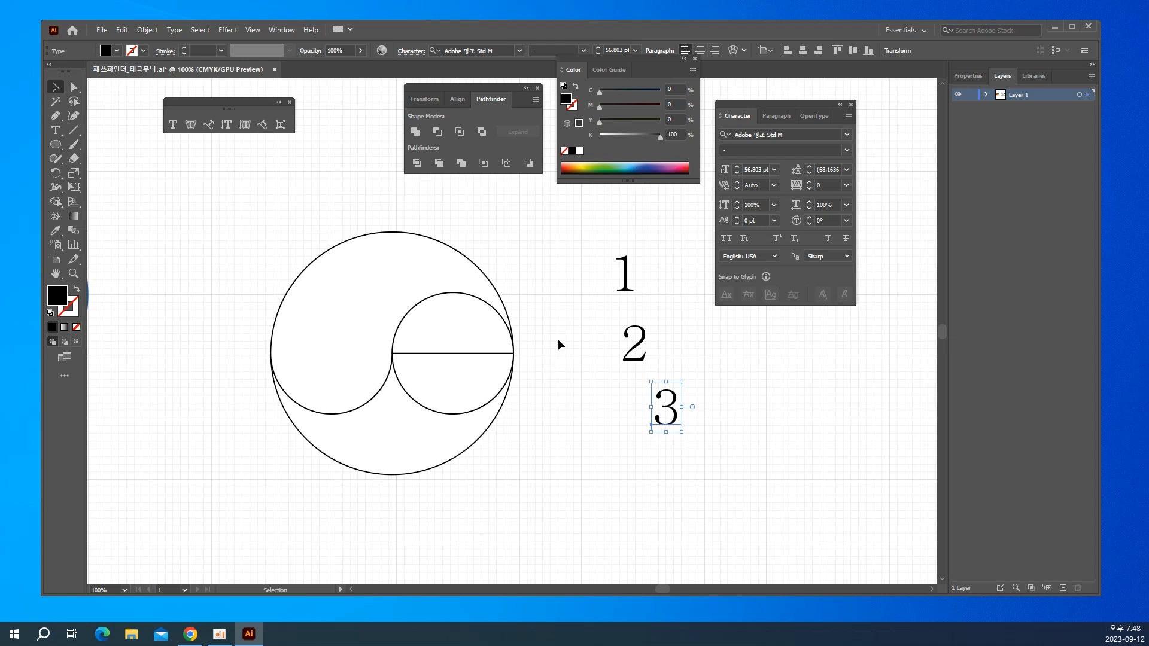
Place number 1 in the lower crescent, 2 in the right small circle's lower half, and 3 in its upper half.
drag(624, 281, 378, 441)
drag(629, 352, 441, 392)
drag(669, 418, 461, 332)
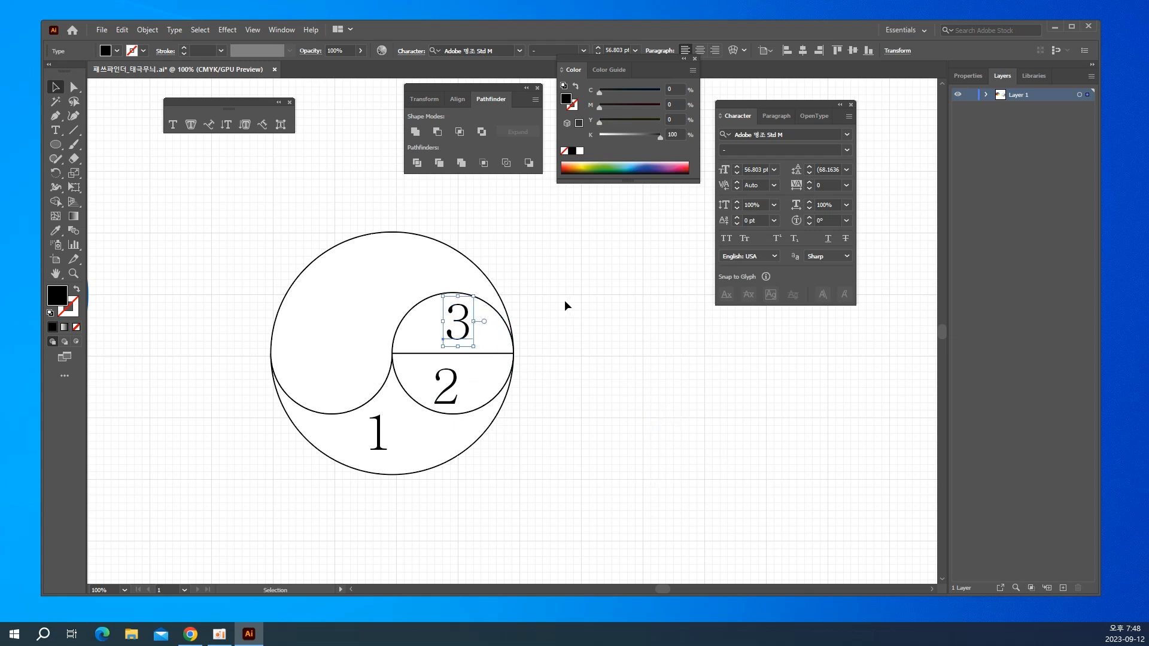
Unite the lower crescent with both halves of the right small circle into one shape.
click(414, 462)
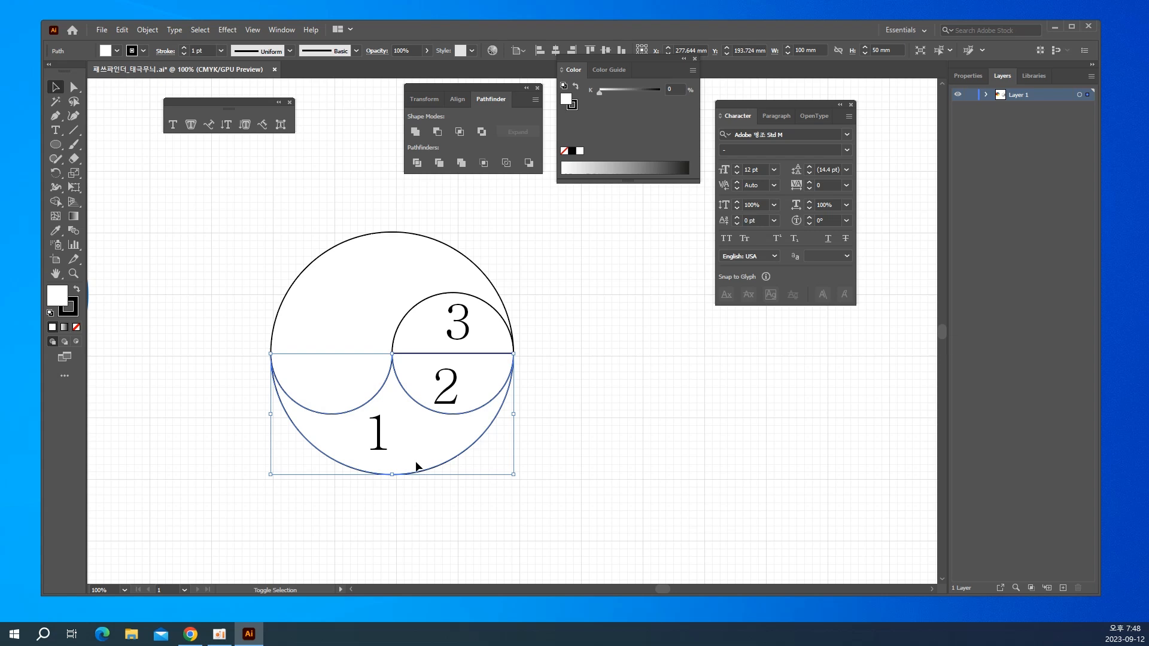
shift+click(488, 371)
shift+click(501, 335)
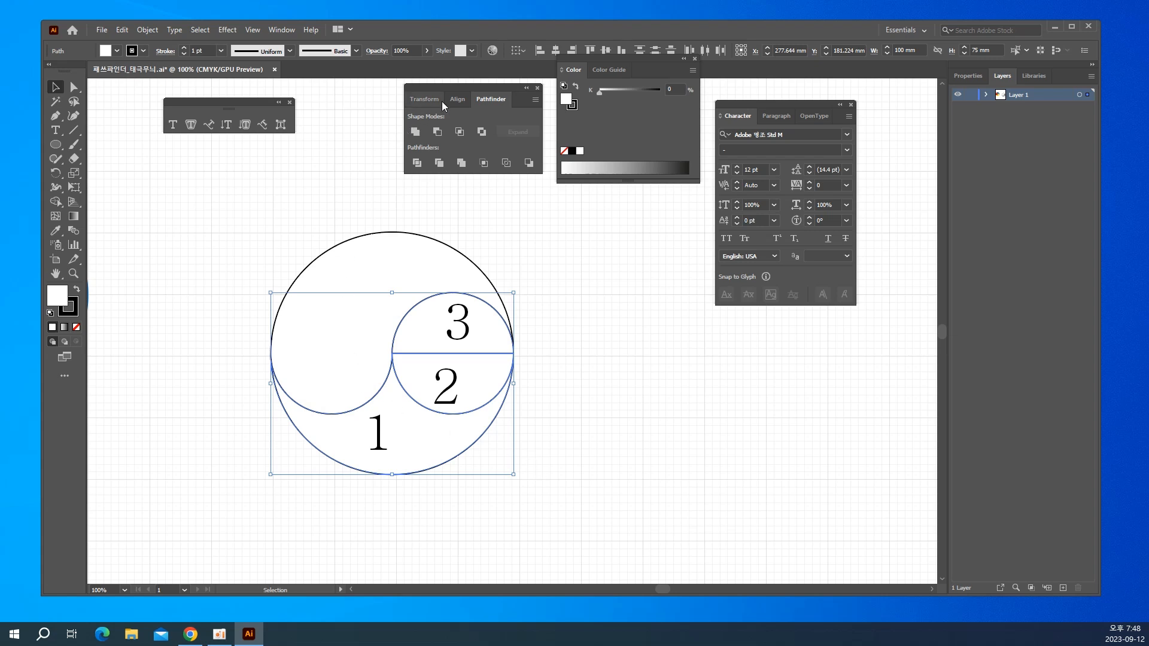
click(415, 132)
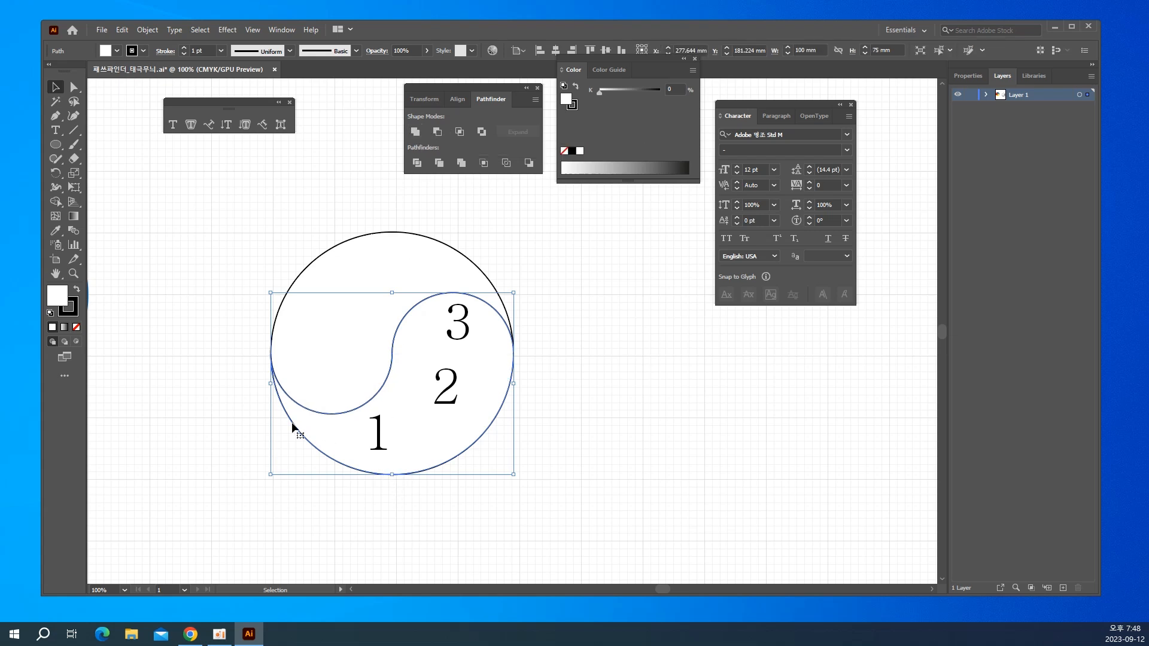
Move the numbers 1, 2 and 3 off the lower shape to the right of the circle.
drag(379, 438, 653, 440)
drag(443, 398, 569, 373)
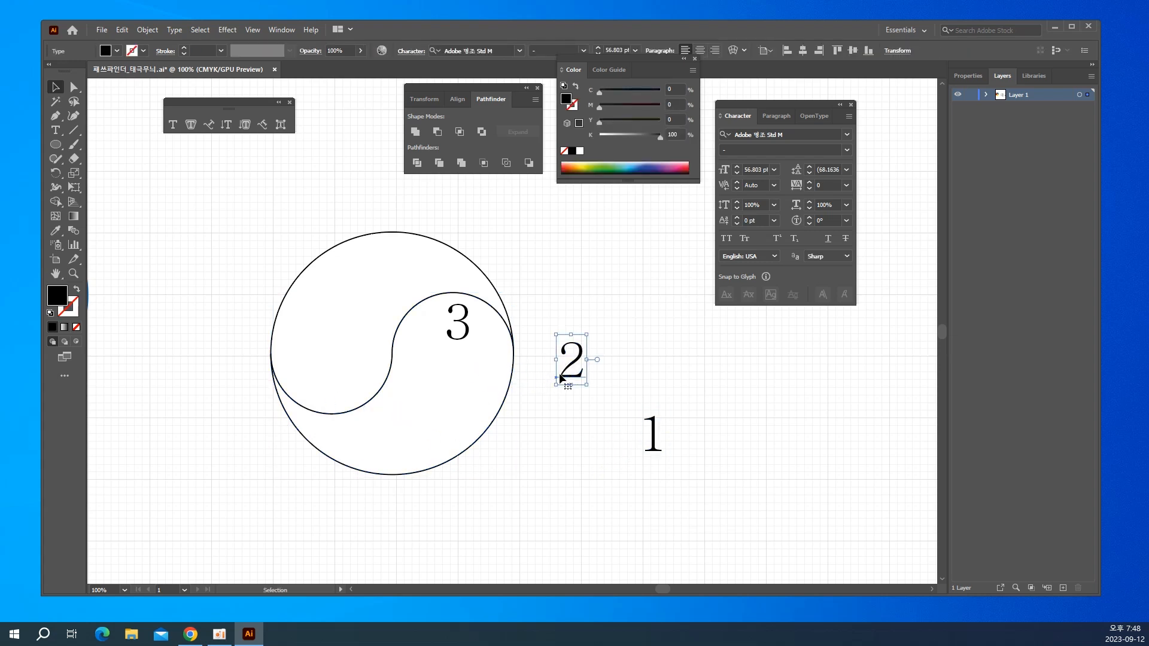
drag(452, 333, 601, 336)
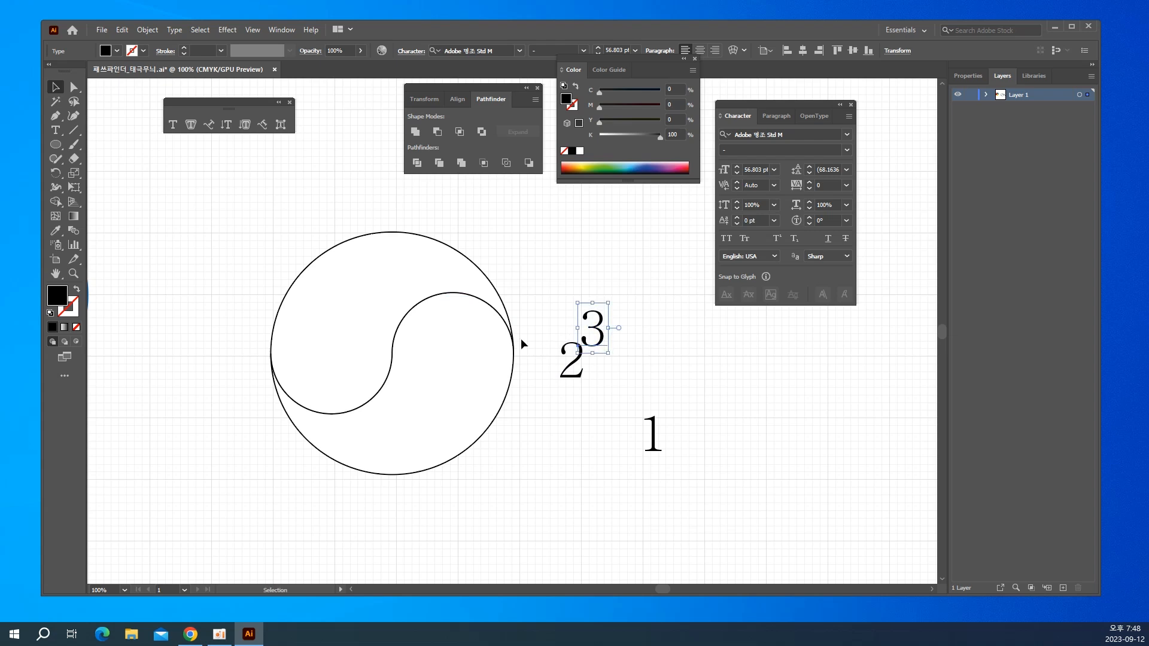
Switch the upper shape's colour mode to CMYK and fill it with red, M 100 and Y 100.
click(376, 298)
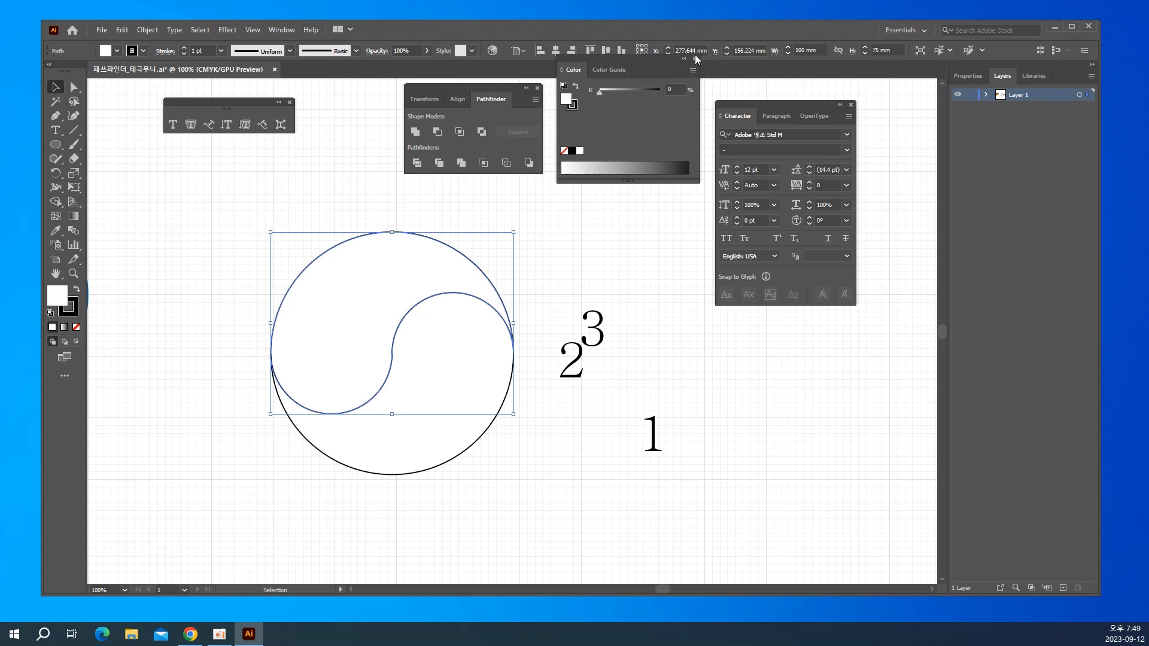
click(281, 29)
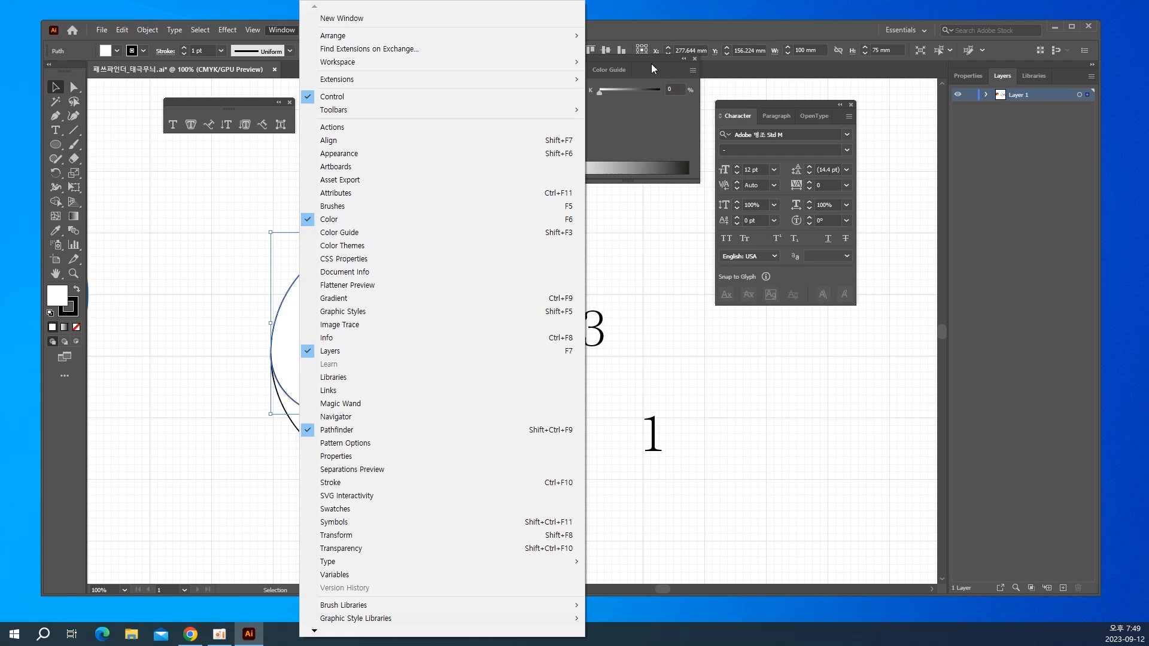
click(622, 114)
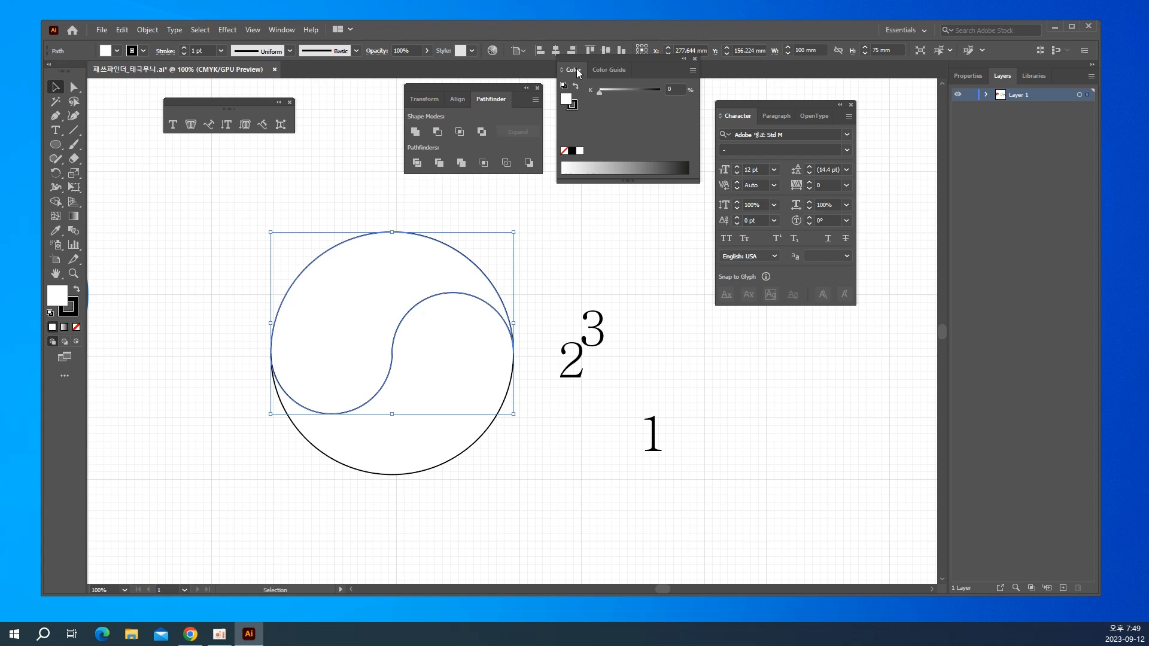
click(693, 70)
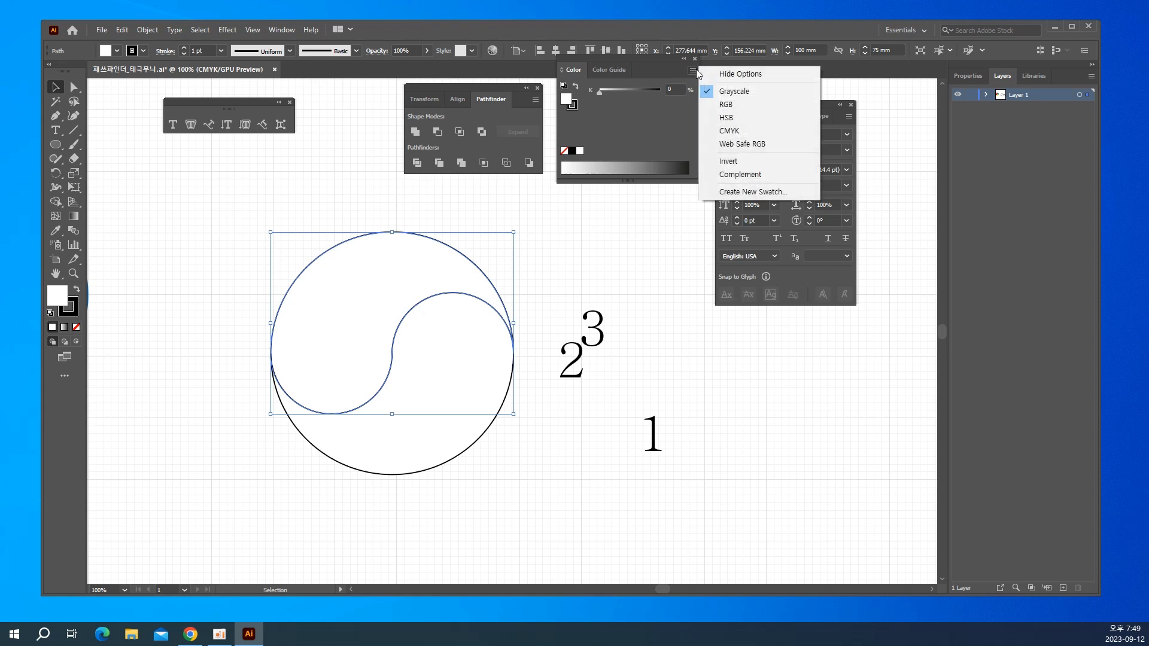
click(741, 131)
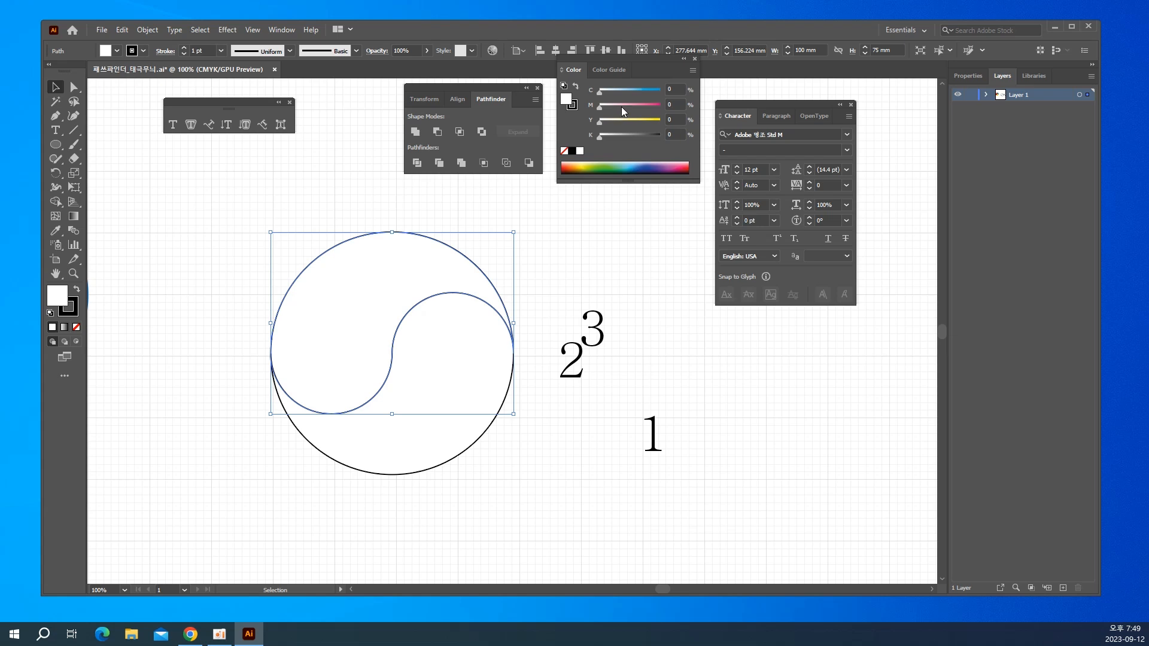
drag(621, 106, 677, 120)
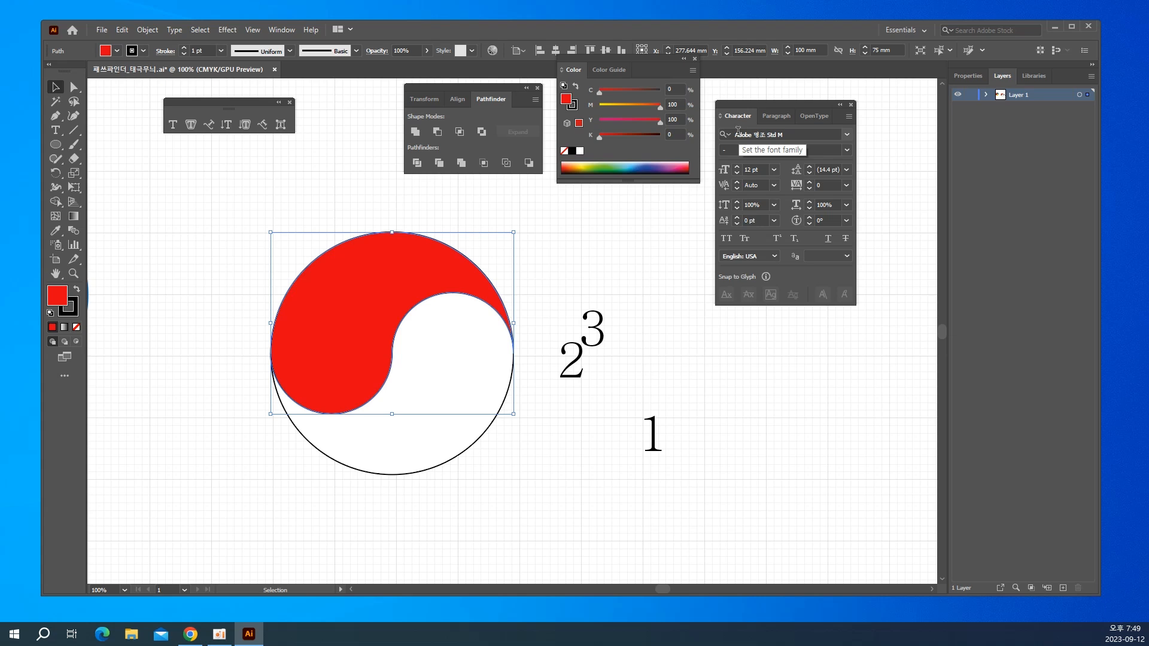
Switch the lower shape's colour mode to CMYK and fill it with blue, C 100 and M 50.
click(463, 357)
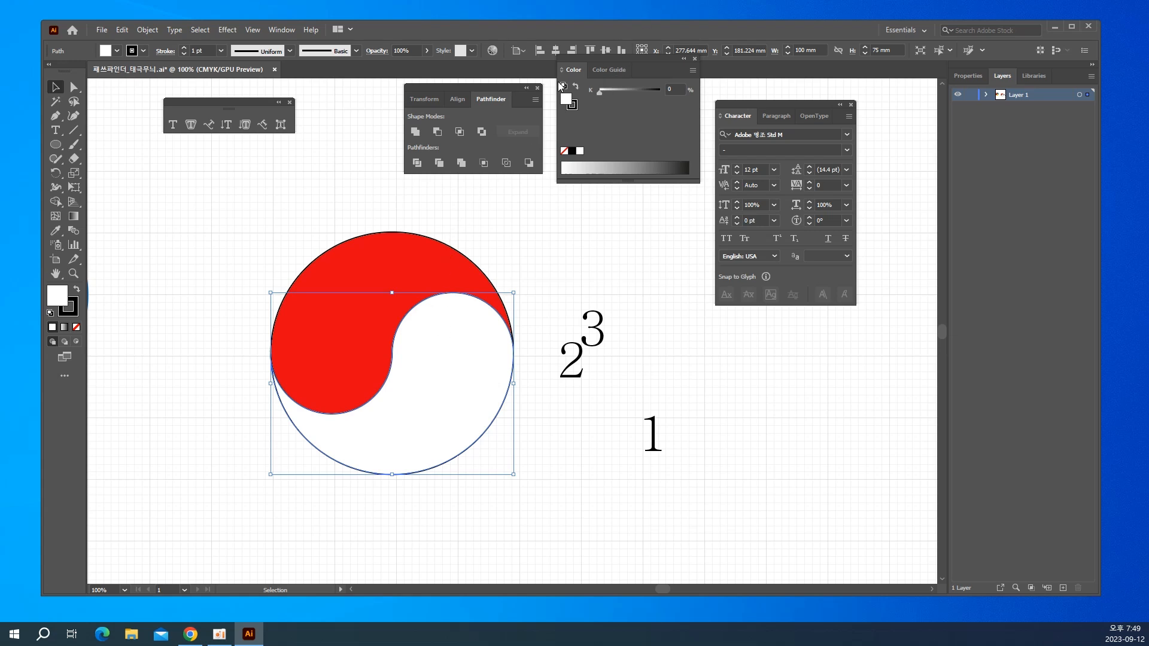
click(694, 70)
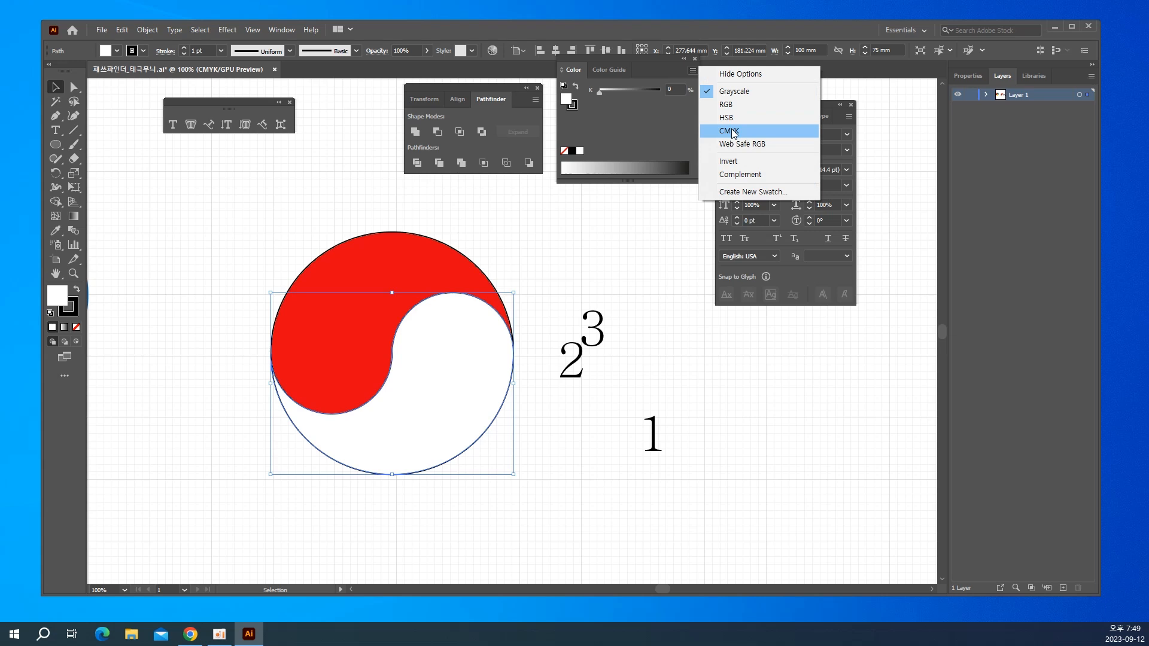
click(730, 131)
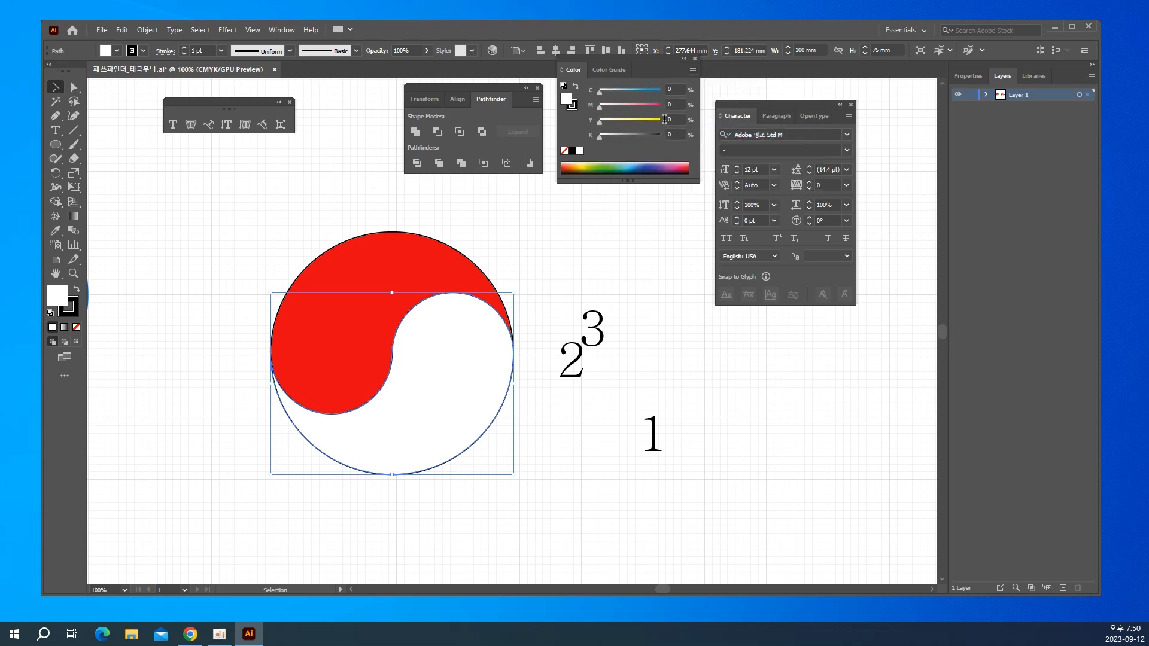
drag(606, 91, 705, 100)
click(675, 104)
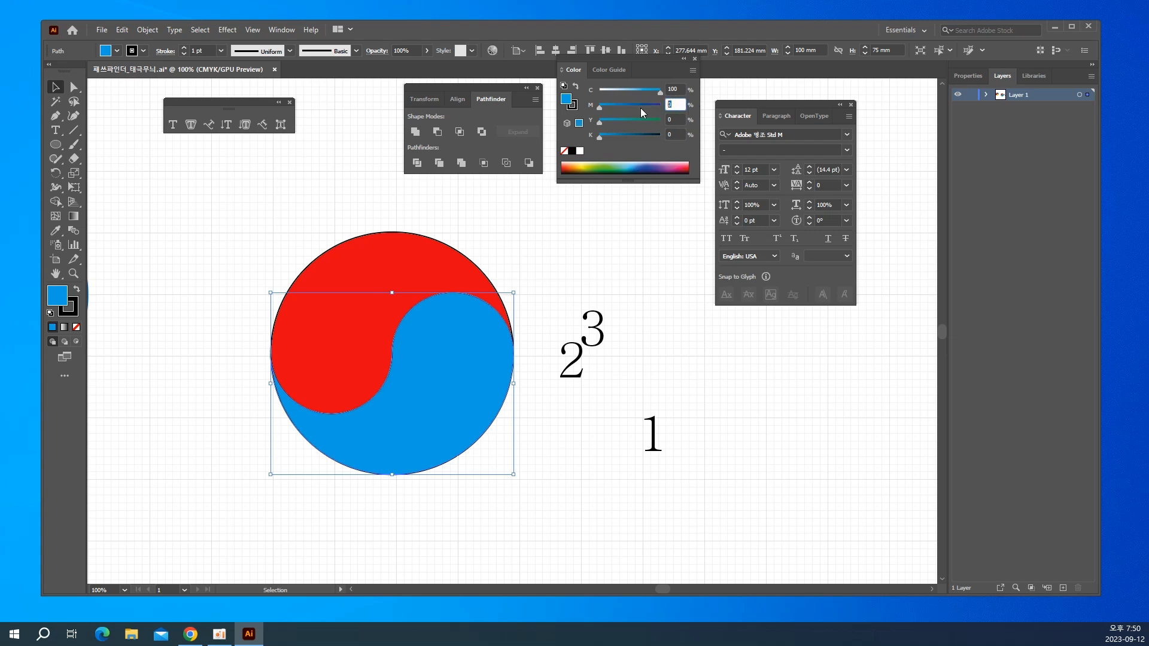
text(50)
key(Return)
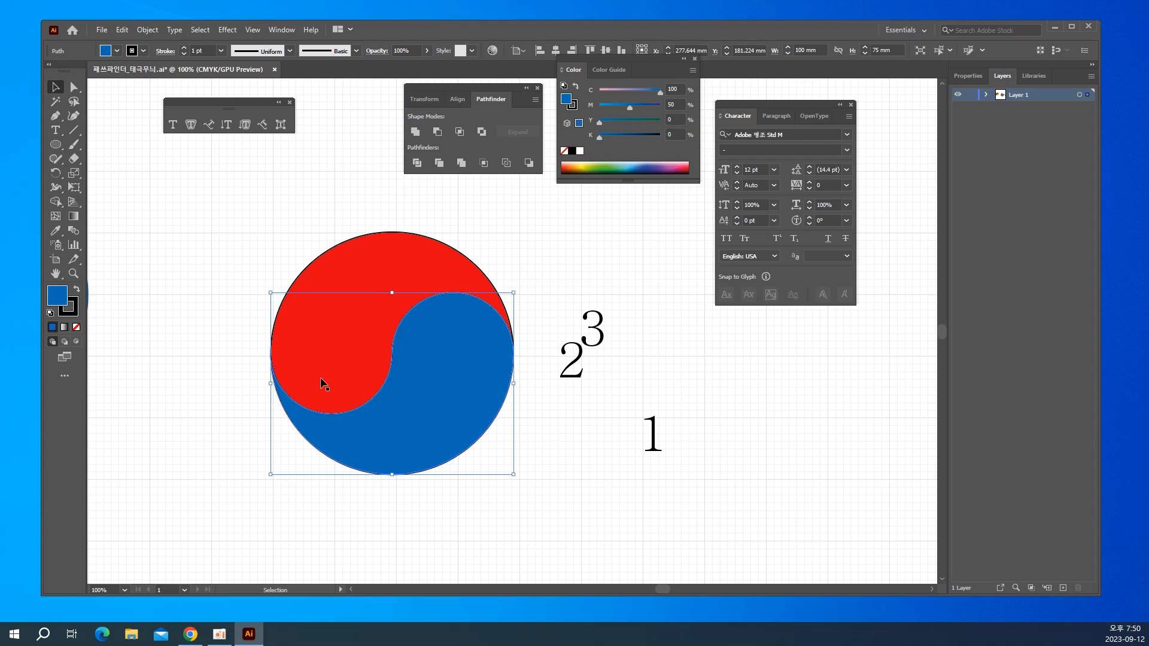
Move the red and blue shapes together to the upper right of the three-colour reference pattern.
key(ctrl+minus)
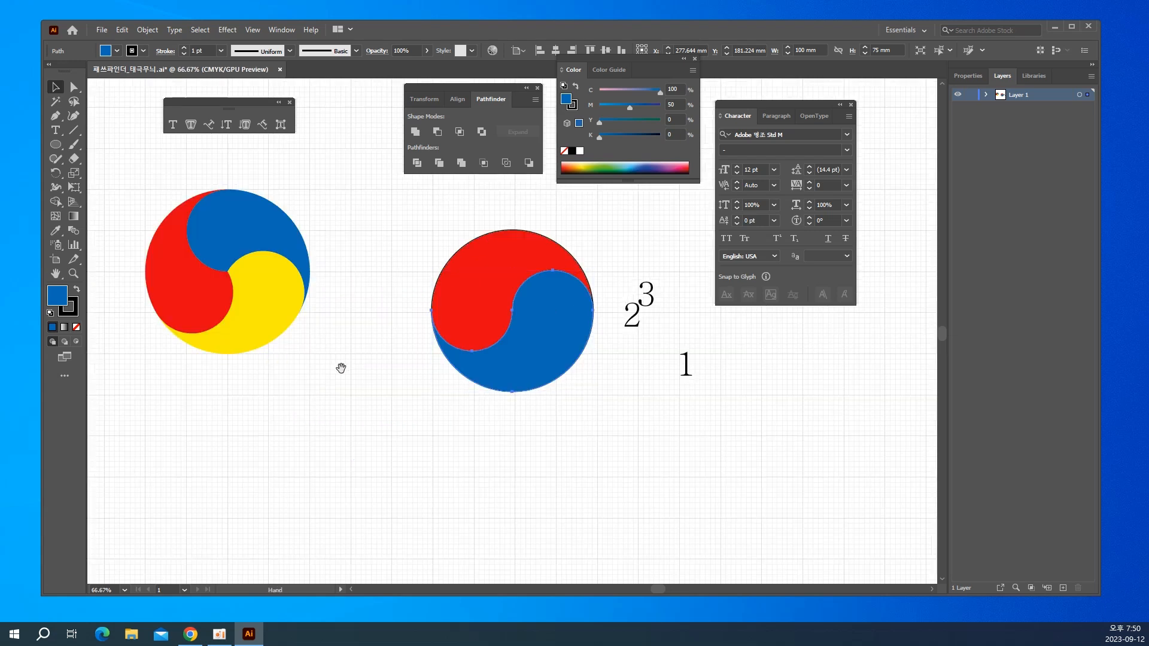
drag(341, 366, 328, 431)
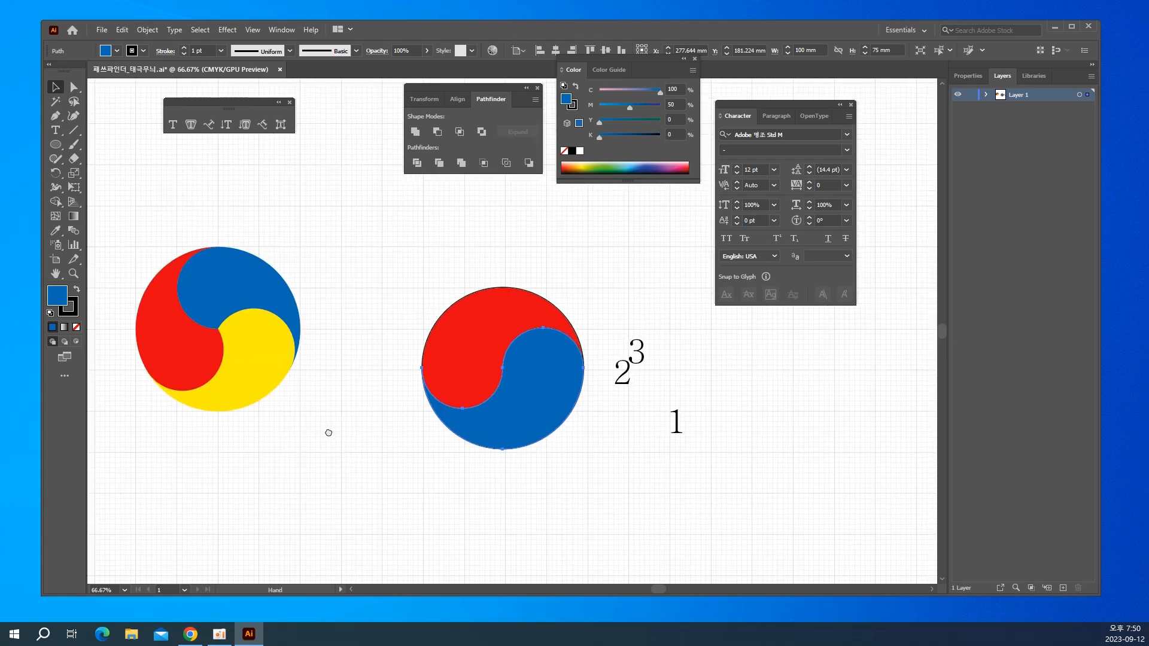
click(470, 338)
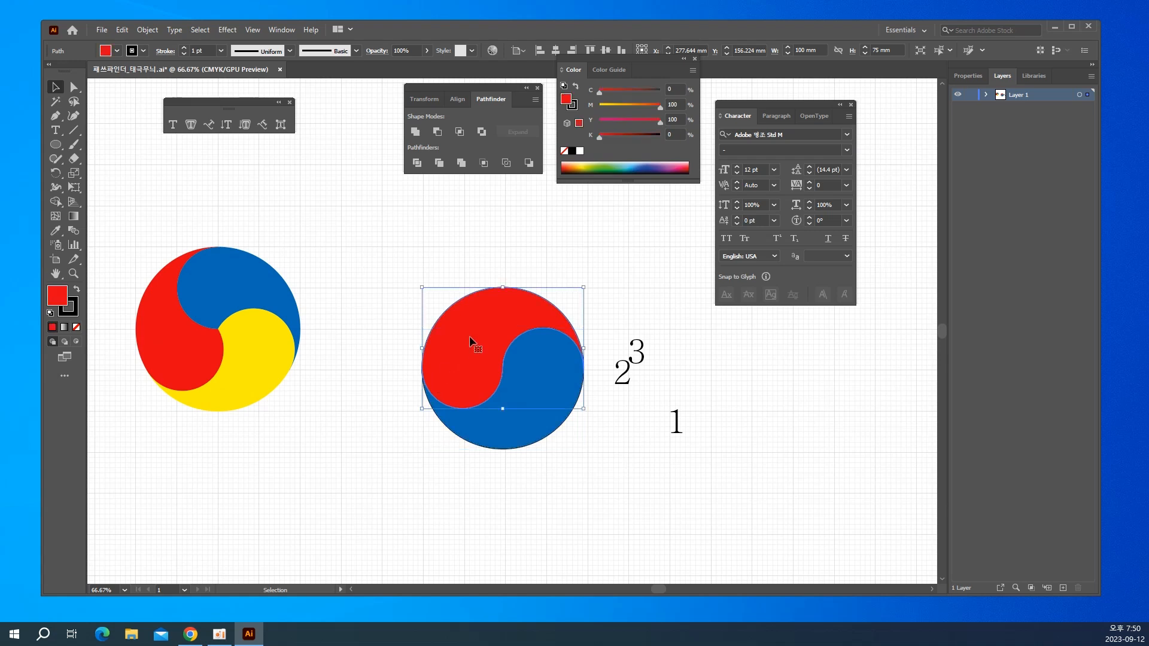
key(shift)
shift+click(537, 386)
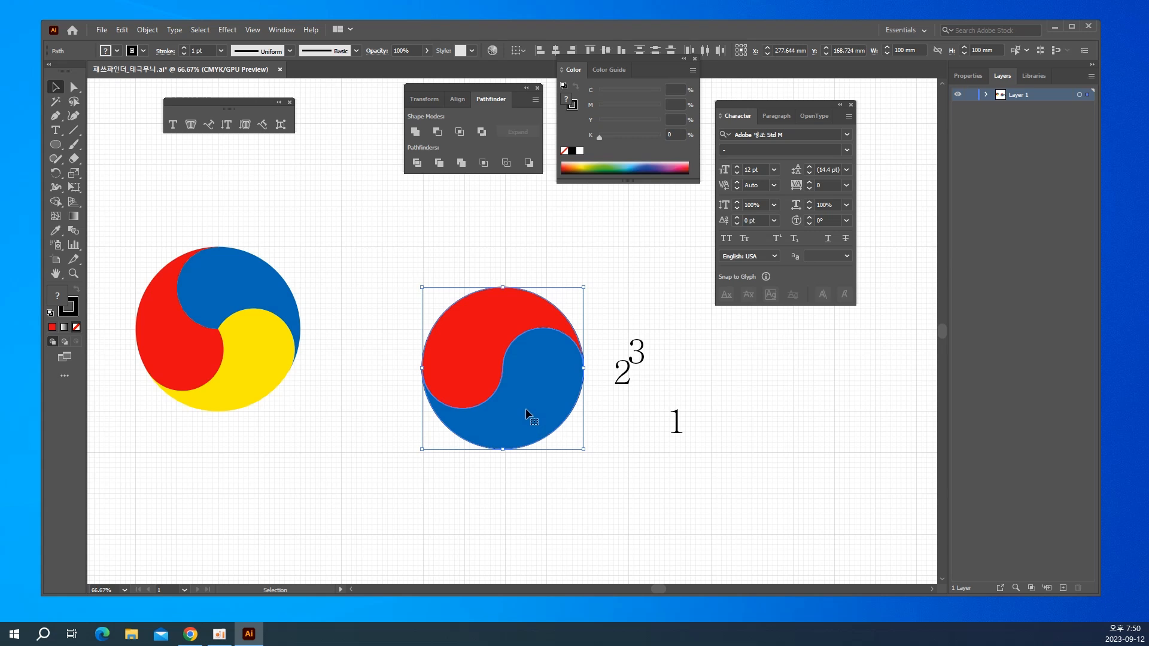
drag(524, 408, 405, 241)
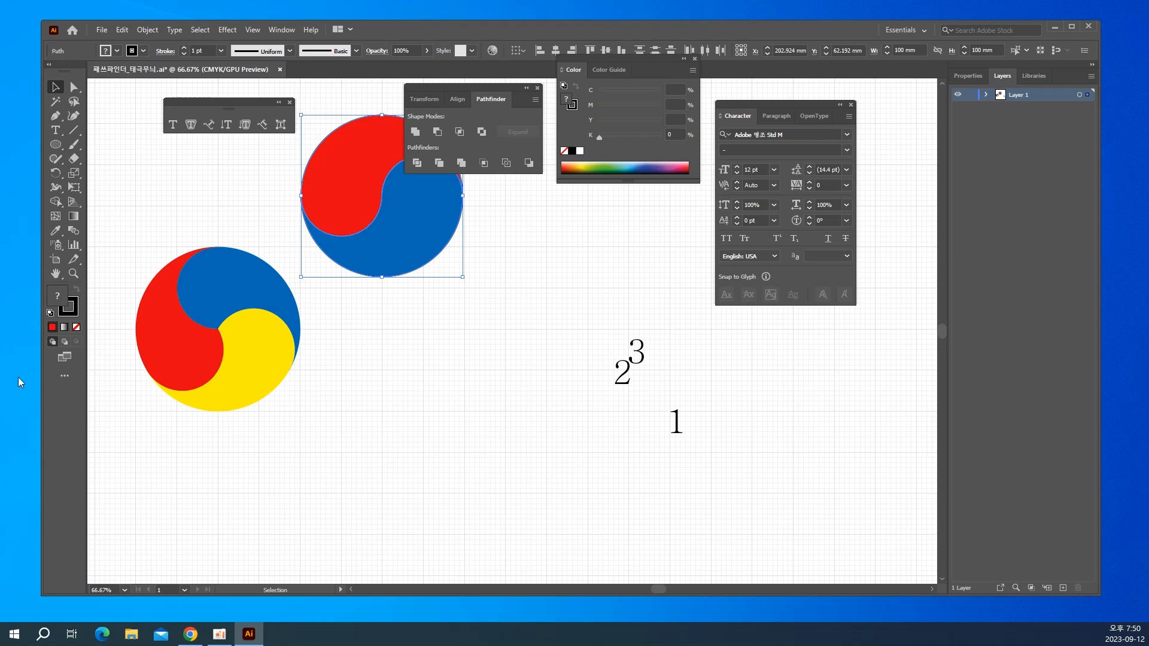
Remove the stroke from the red and blue shapes and deselect them.
click(70, 316)
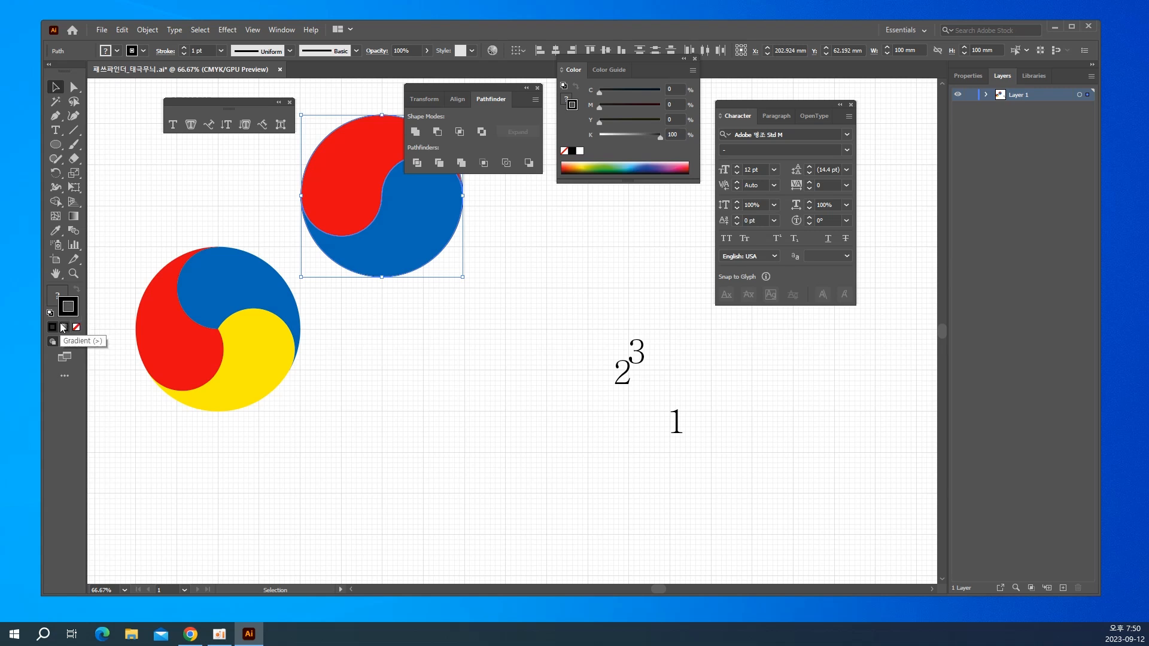
click(76, 327)
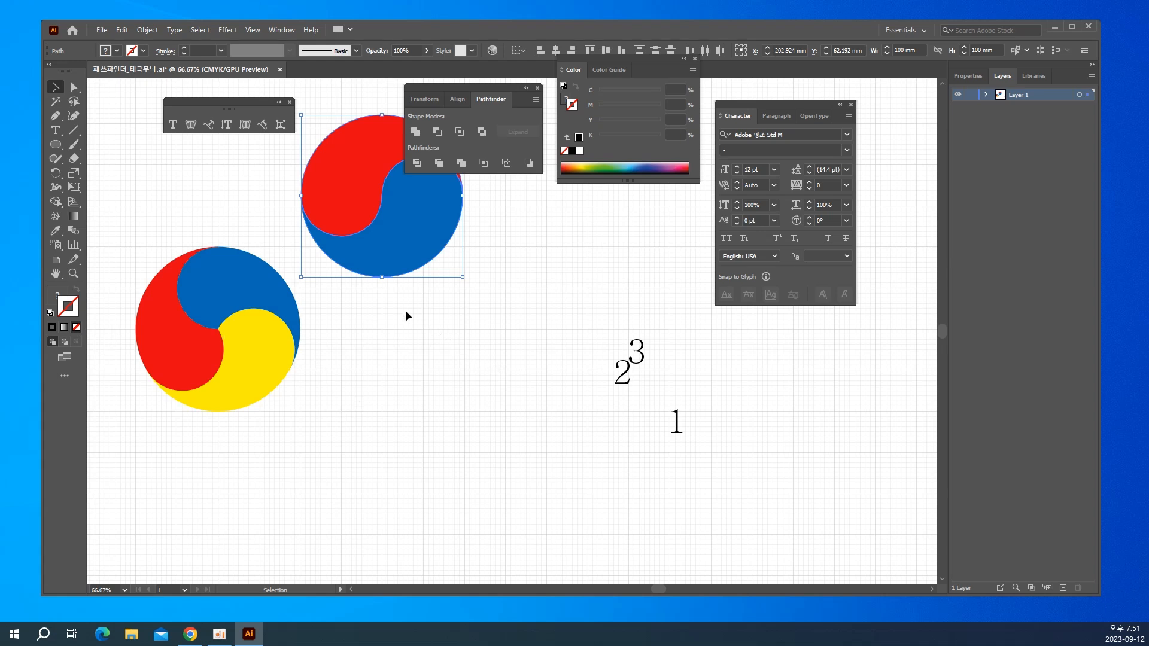
drag(425, 343, 581, 467)
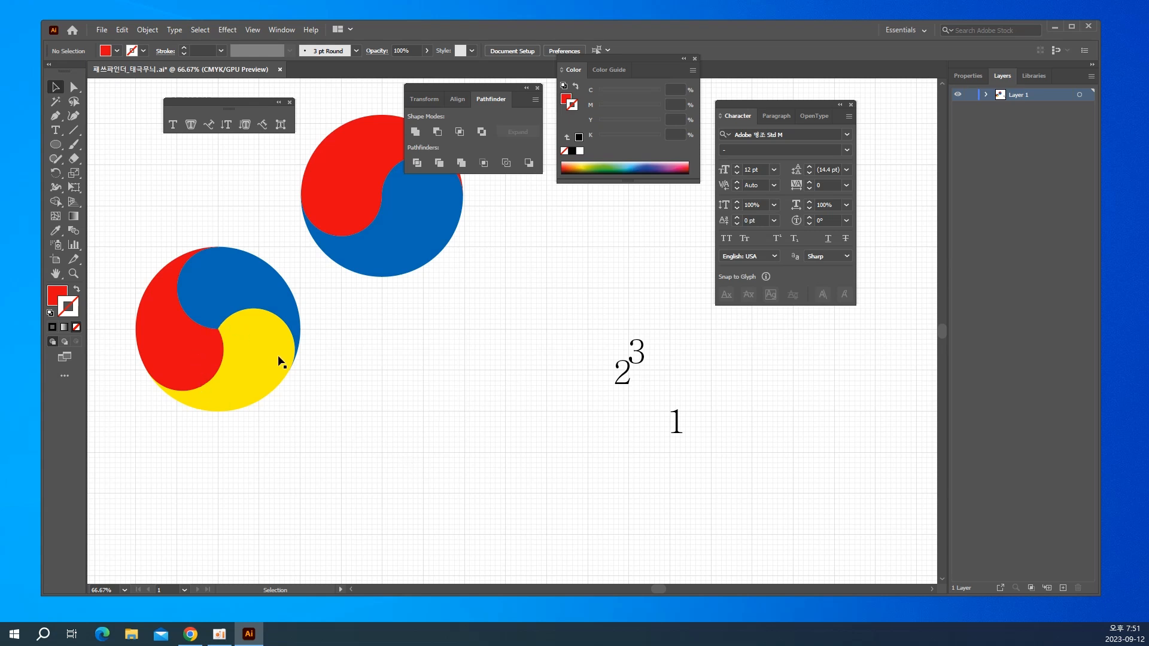
Restore the default white fill and black stroke for drawing with the Ellipse tool.
click(60, 145)
key(v)
key(l)
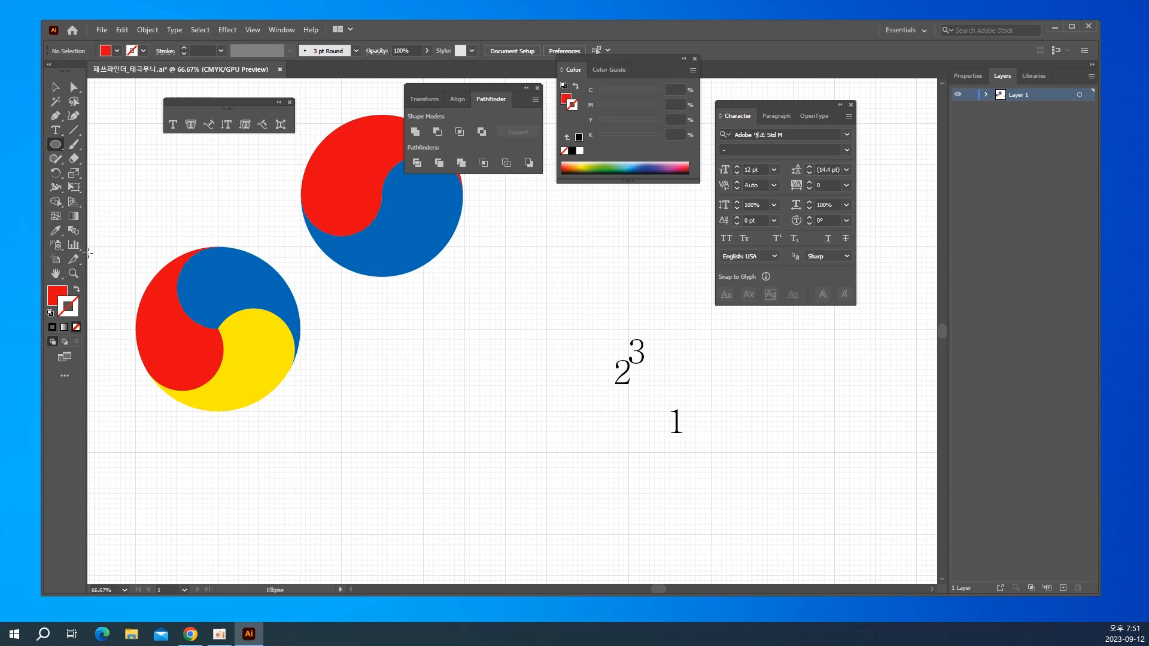
click(50, 313)
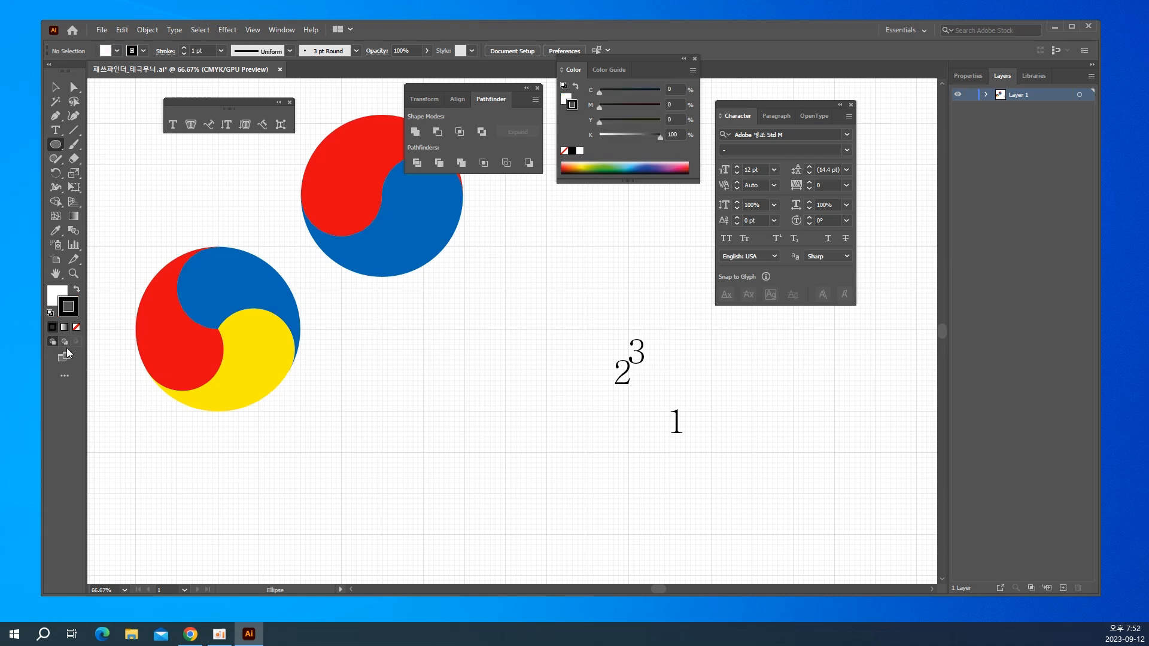
Draw a 100 mm by 100 mm circle in the empty area below the three-colour reference pattern.
key(space)
drag(300, 472, 299, 314)
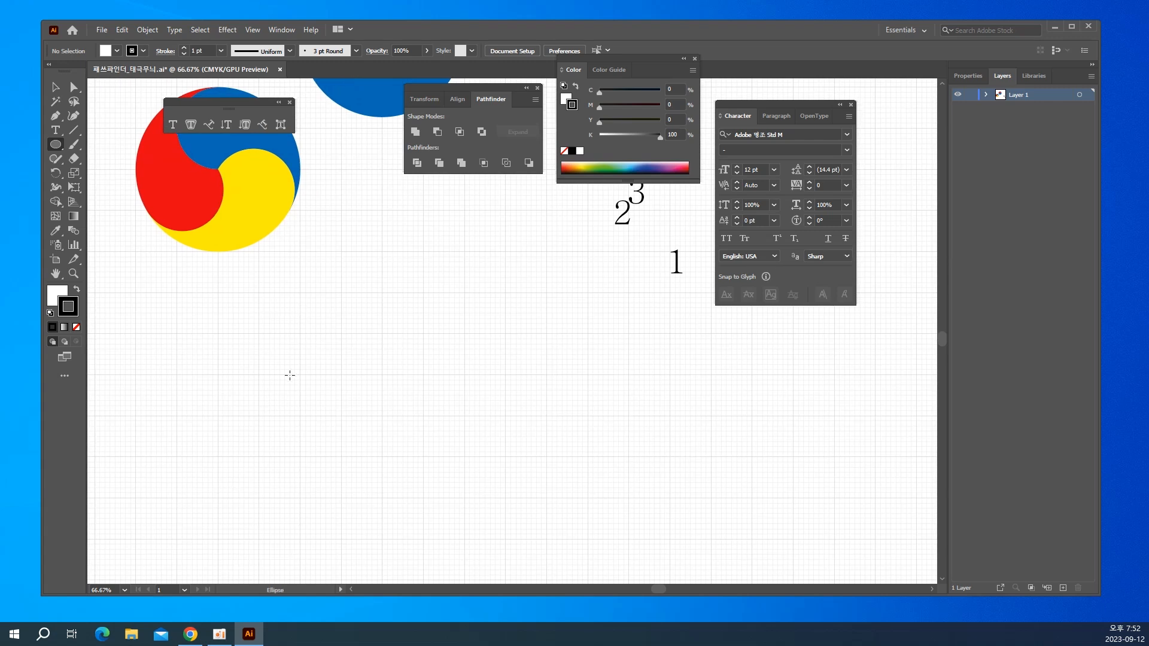
click(307, 353)
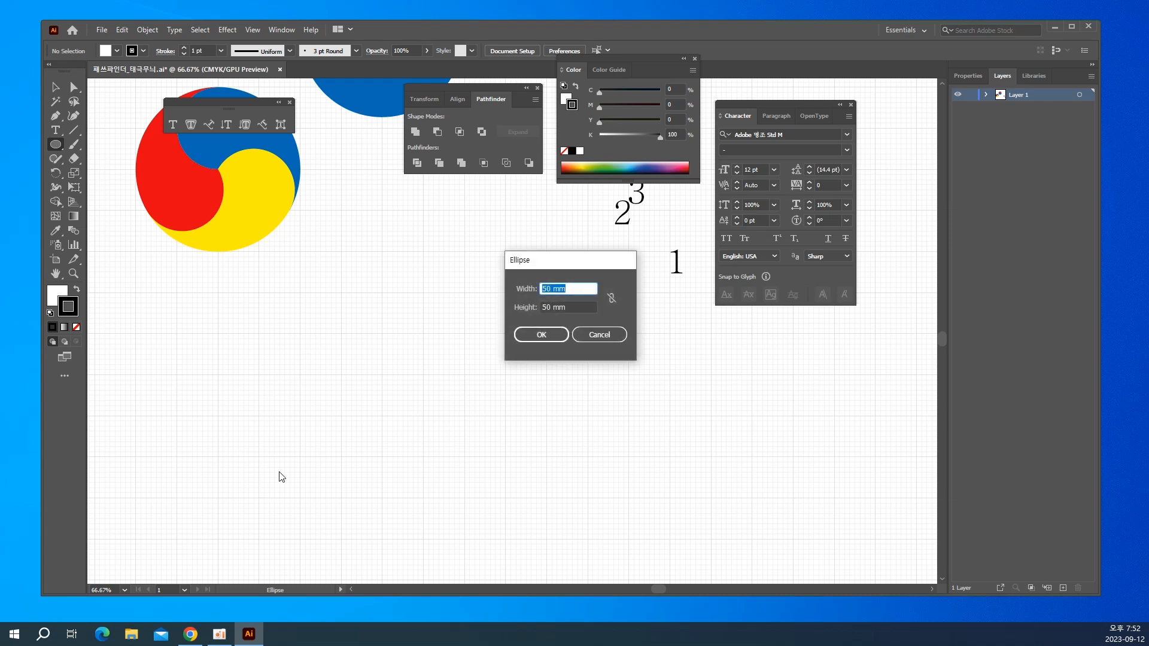
text(100)
key(Tab)
text(10)
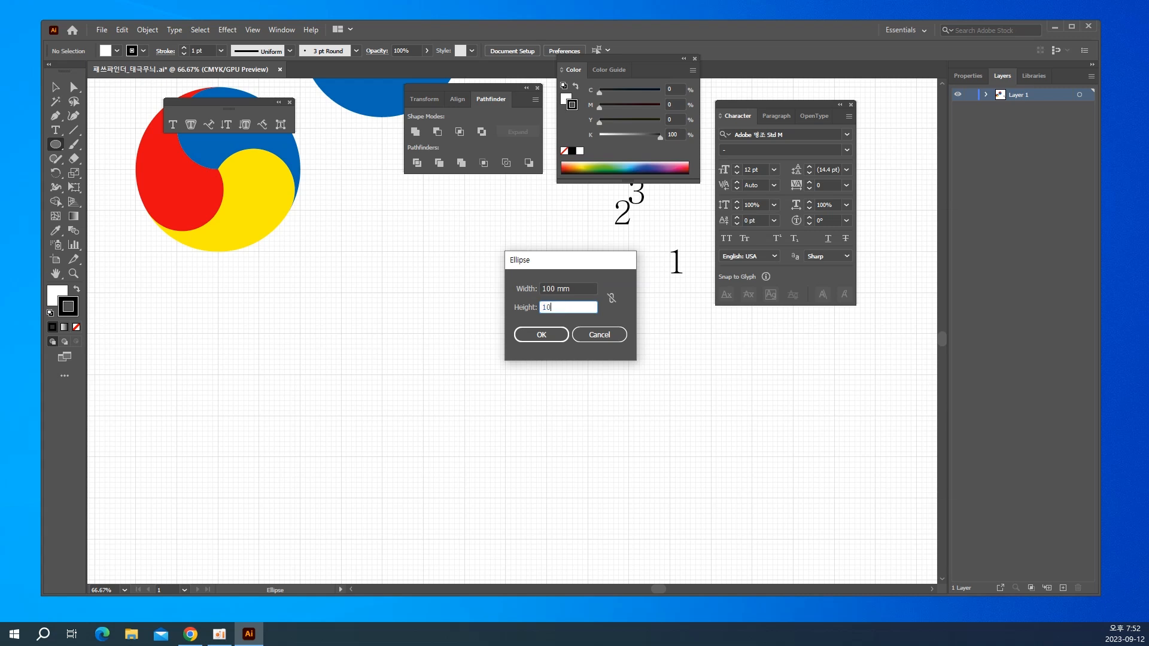
text(0)
key(Return)
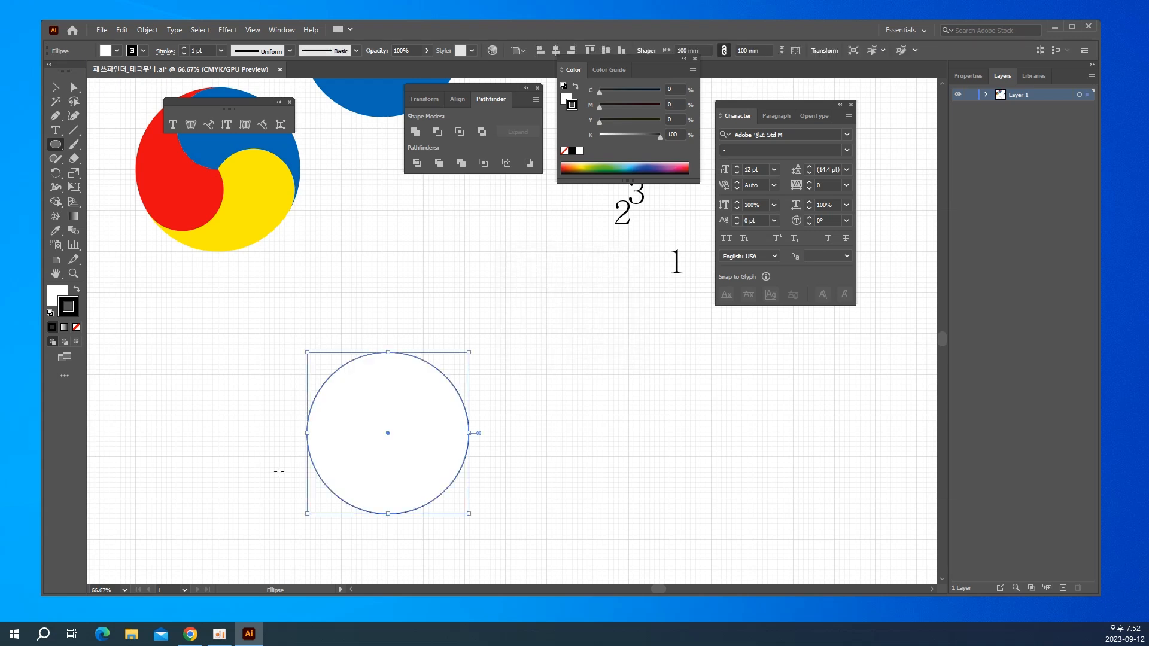
Draw a 50 mm by 50 mm circle overlapping the upper edge of the 100 mm circle.
click(315, 300)
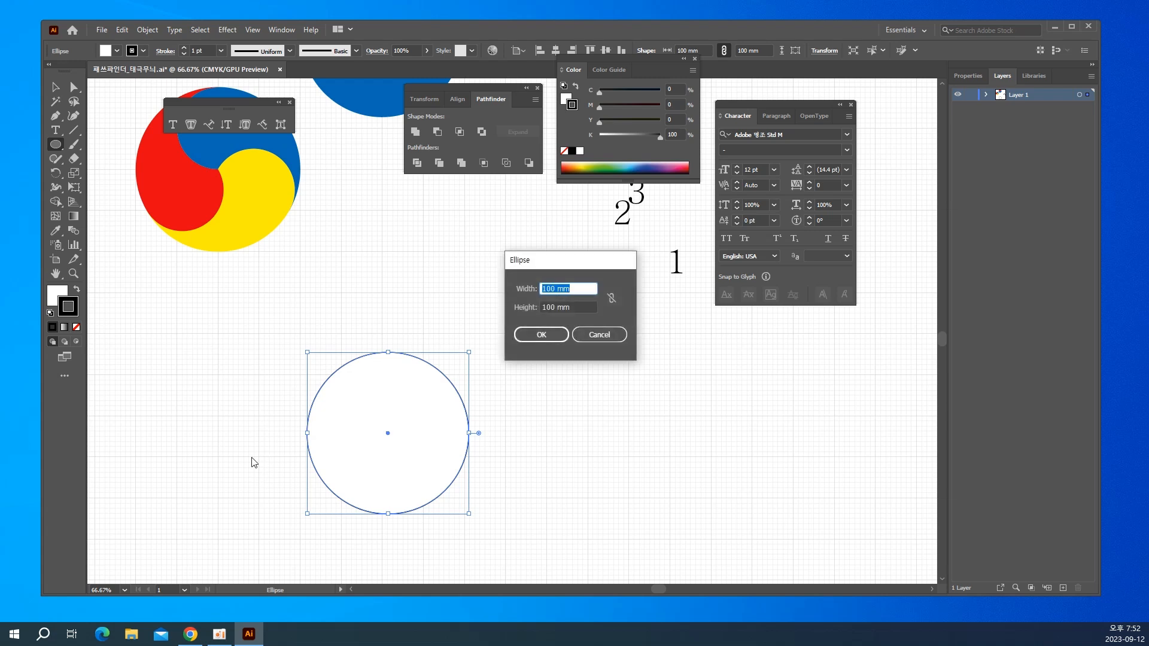
text(50)
key(Tab)
text(0)
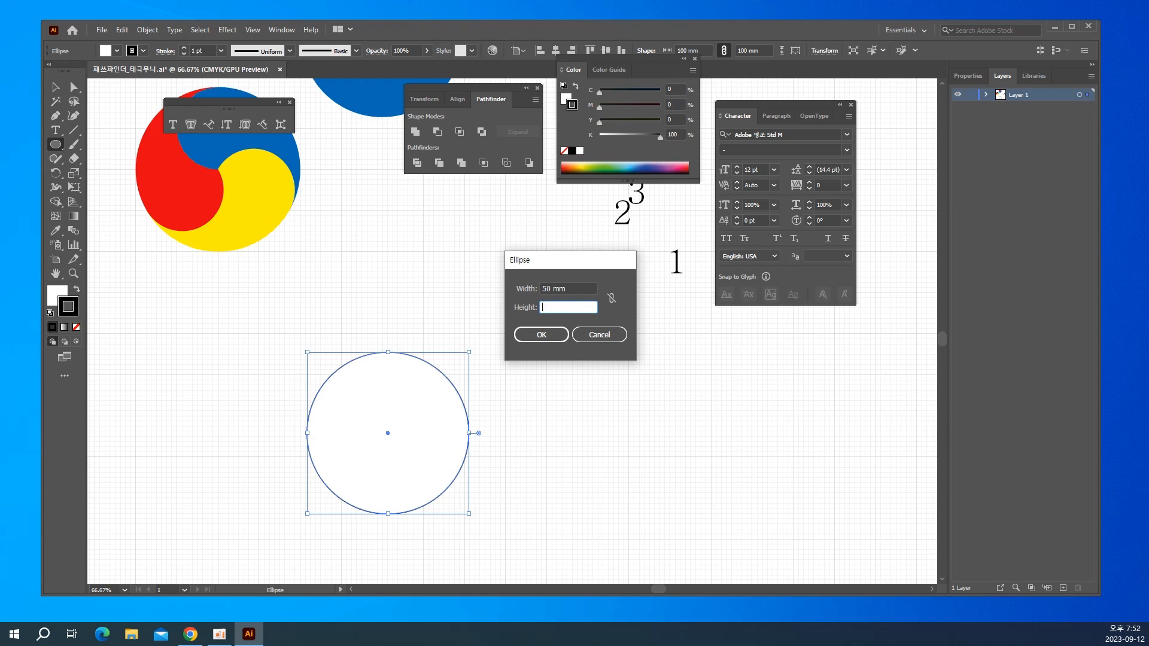
text(50)
key(Return)
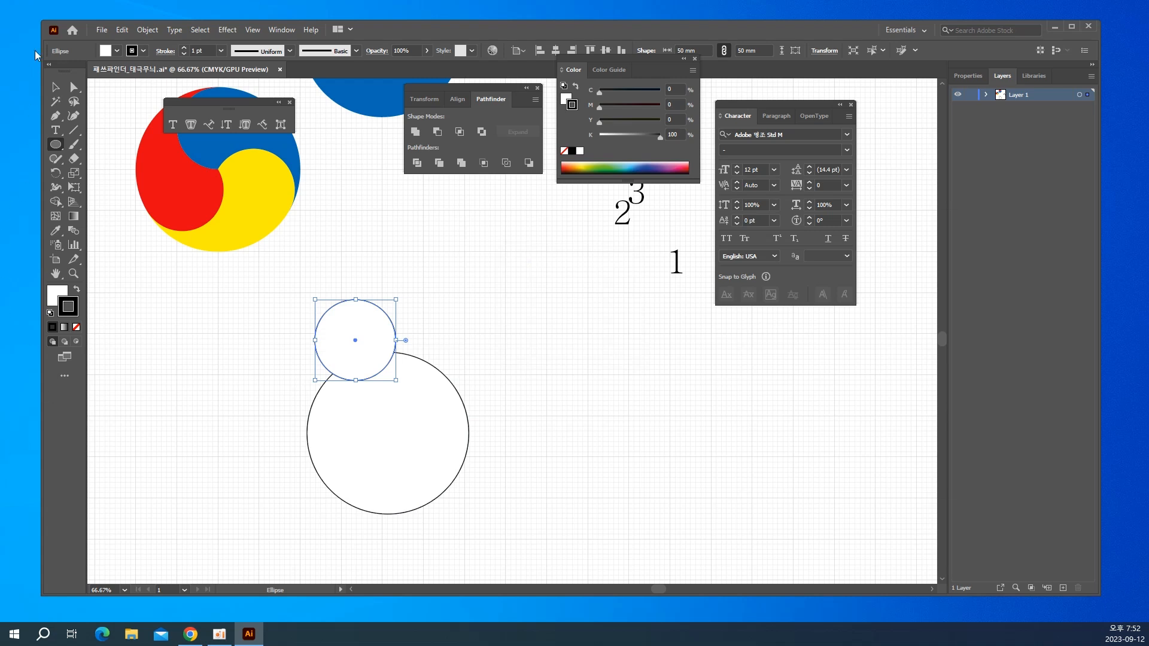
Align the small and large circles on their horizontal centres and top edges, leaving neither selected.
click(55, 87)
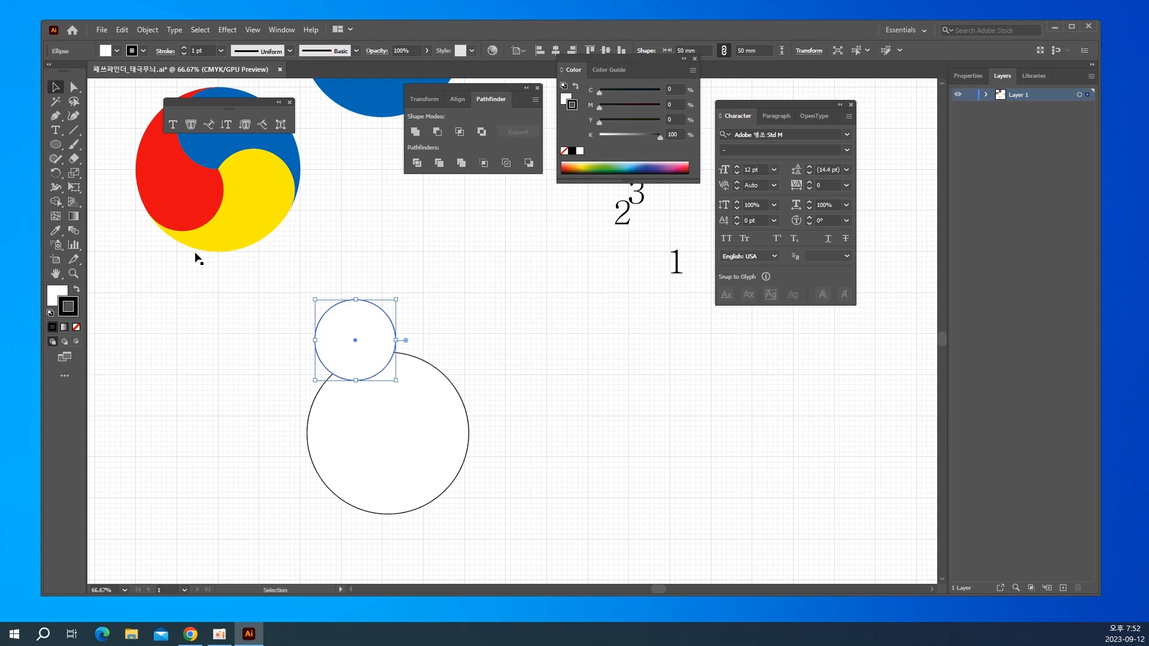
drag(234, 302, 406, 486)
drag(473, 521, 470, 516)
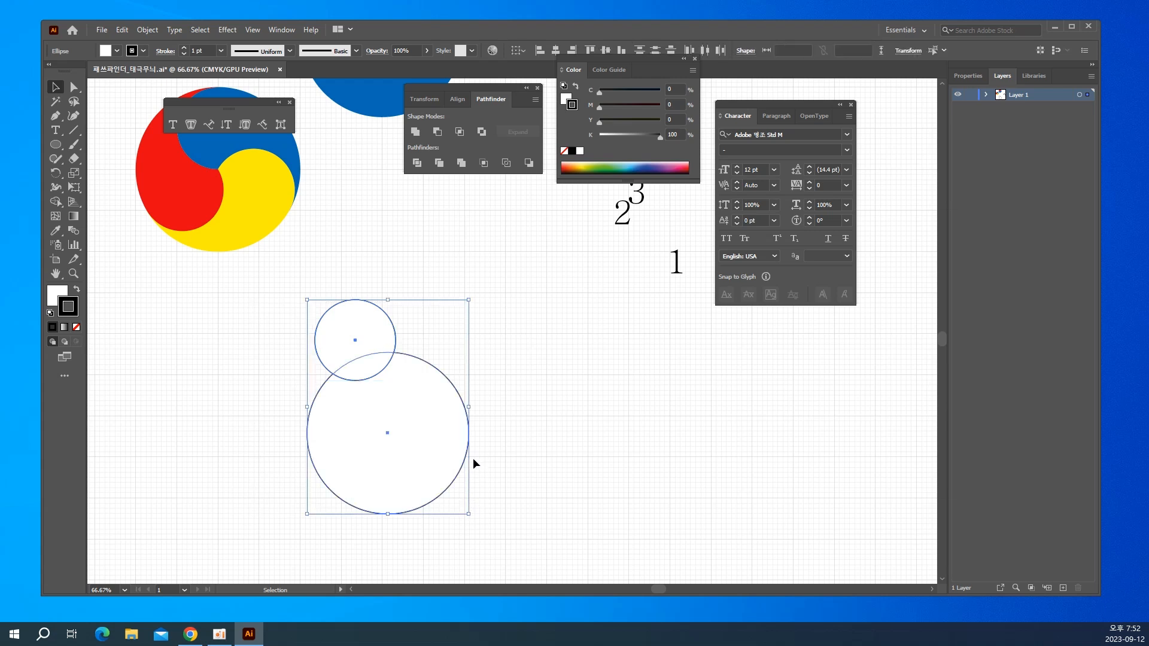
click(457, 100)
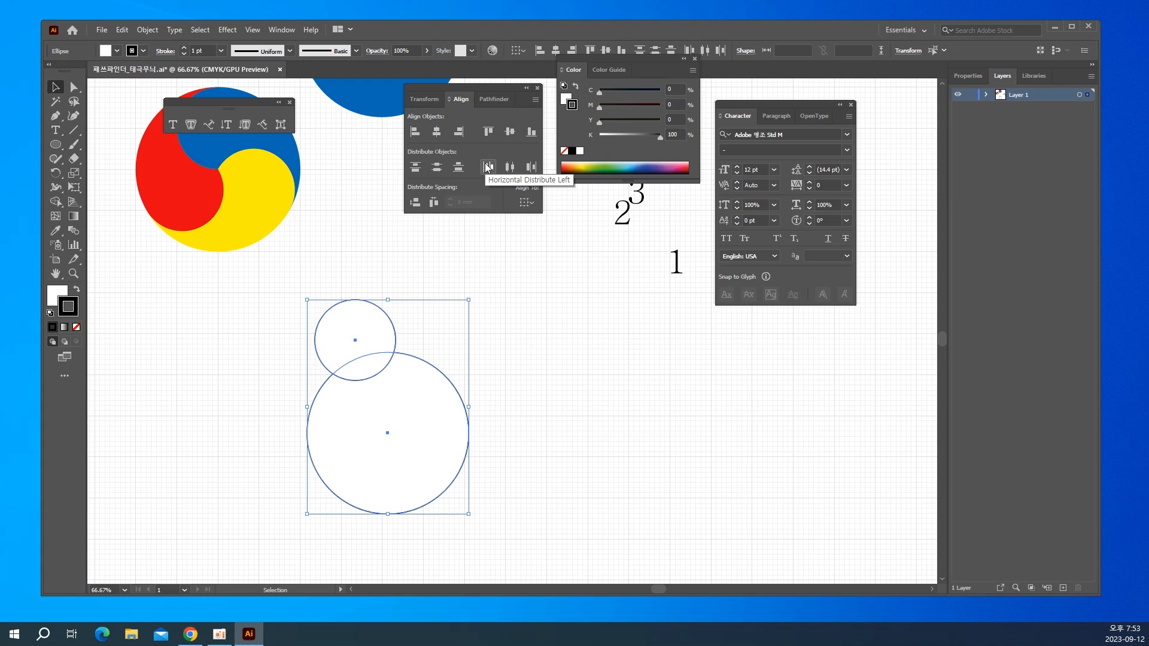
click(439, 132)
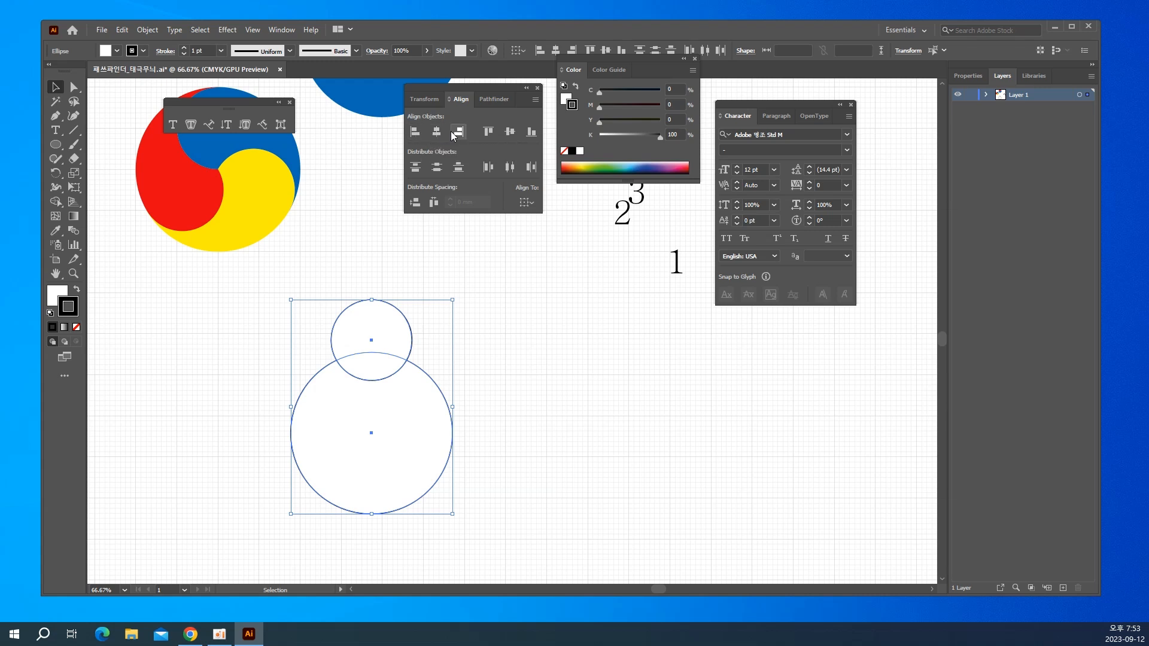
click(489, 132)
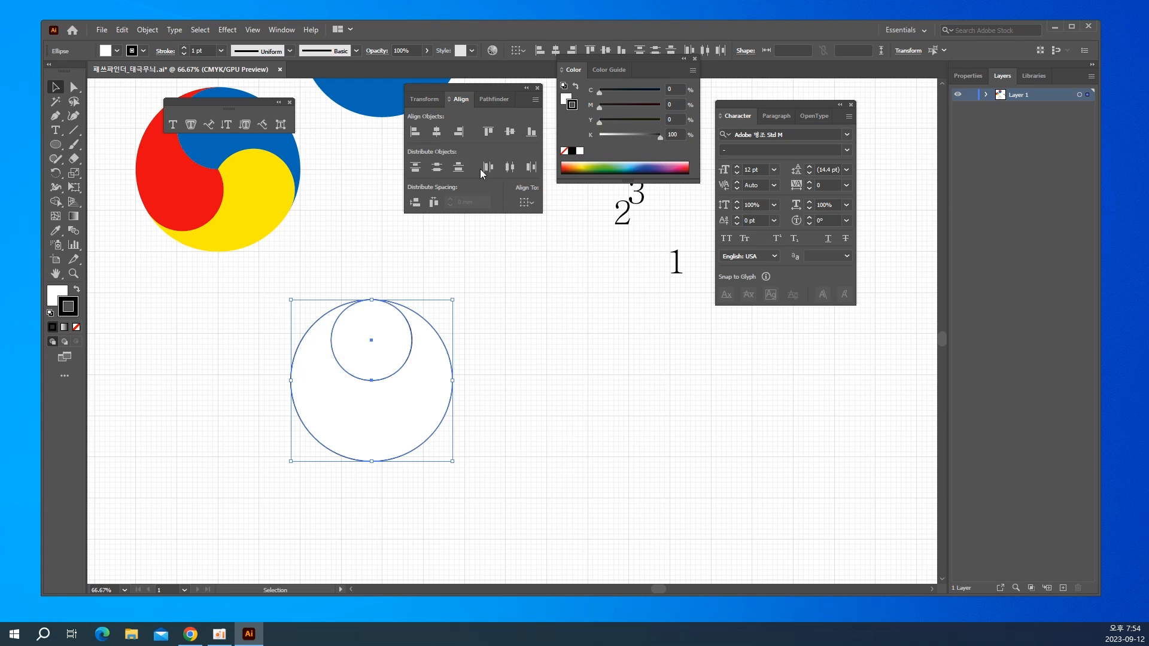
click(512, 348)
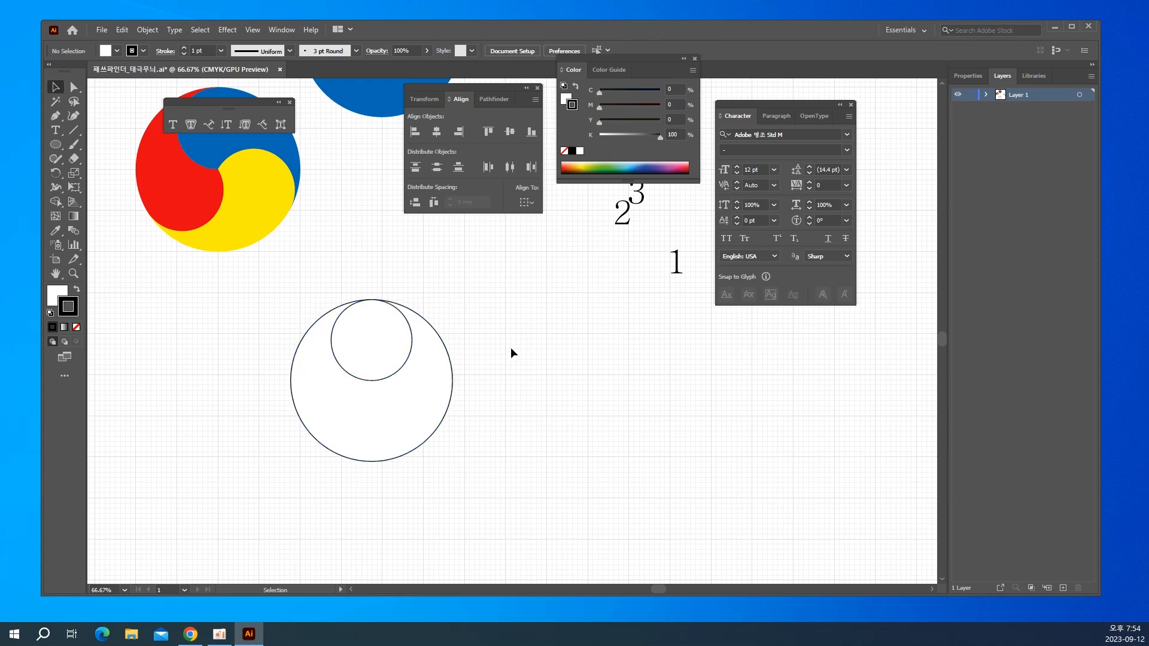
Rotate a copy of the small circle 120° about the large circle's centre and repeat the transformation for a third small circle.
click(377, 354)
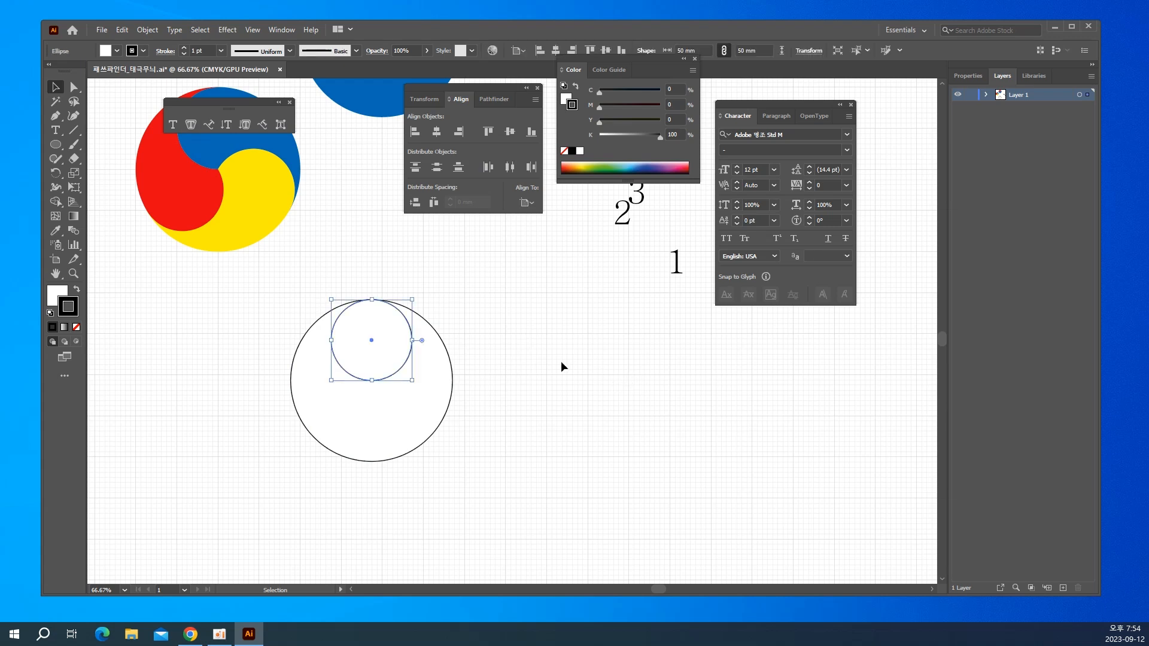
key(a)
key(ctrl+equal)
key(ctrl+equal)
key(ctrl+equal)
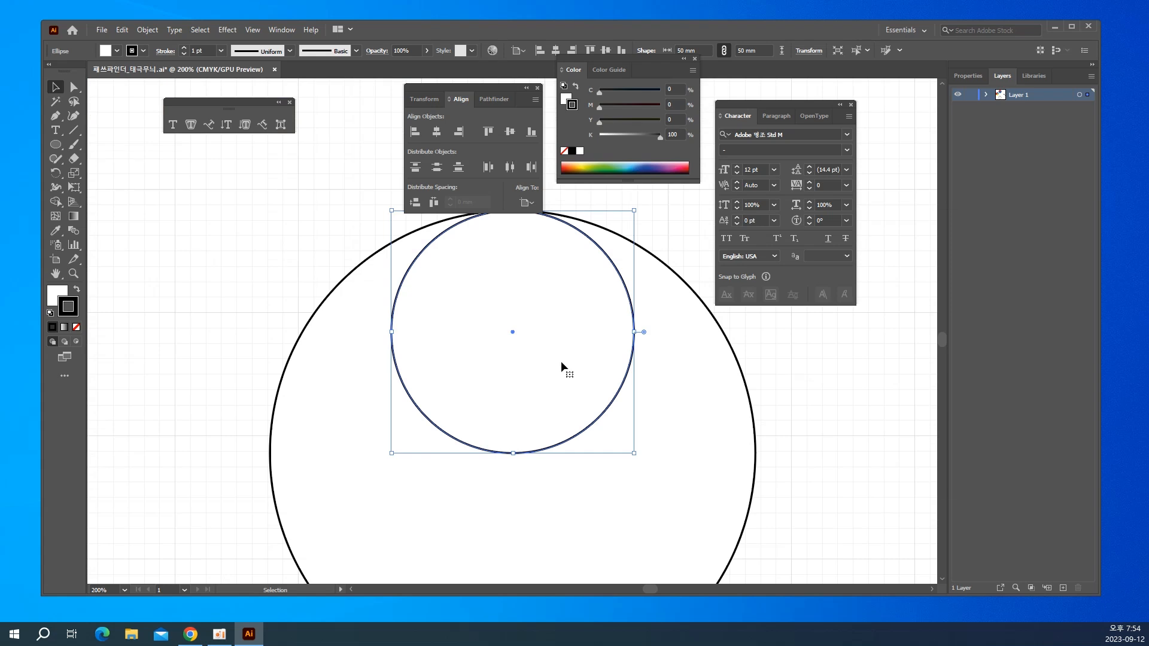
click(56, 174)
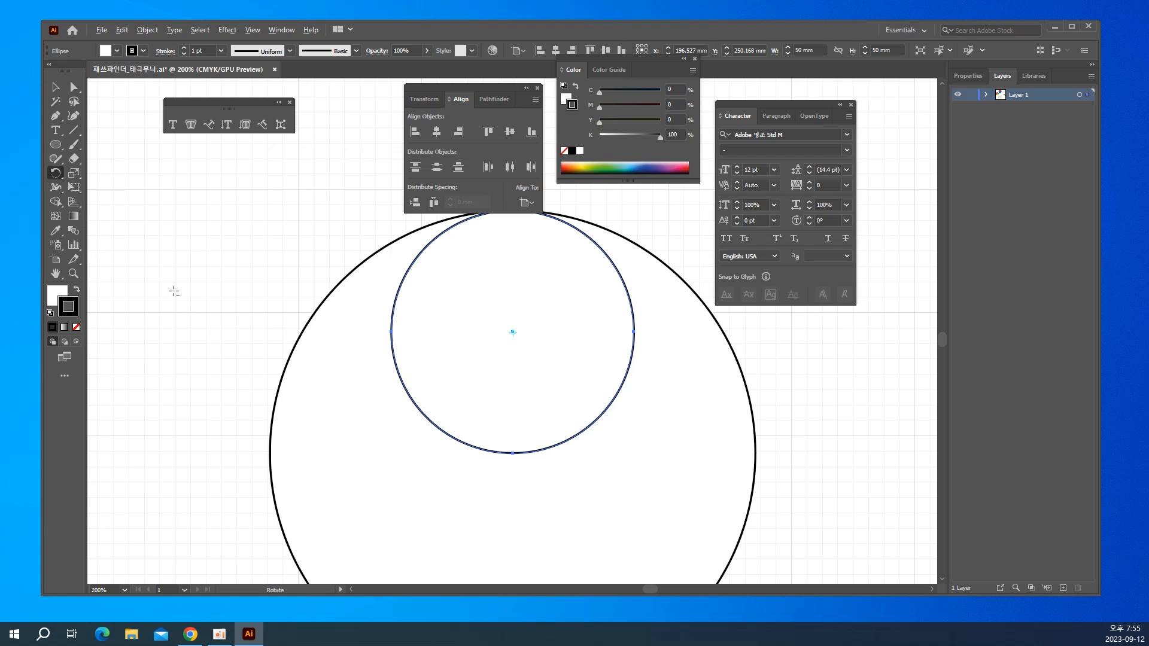
alt+click(513, 452)
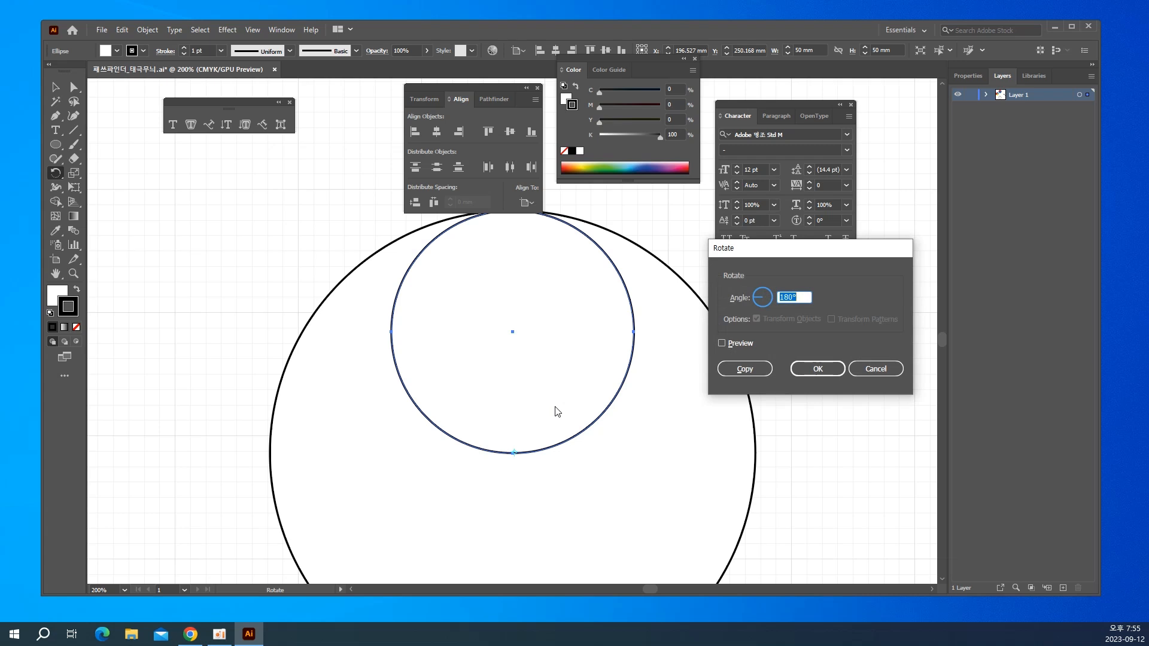
text(120)
click(731, 344)
click(731, 346)
click(731, 345)
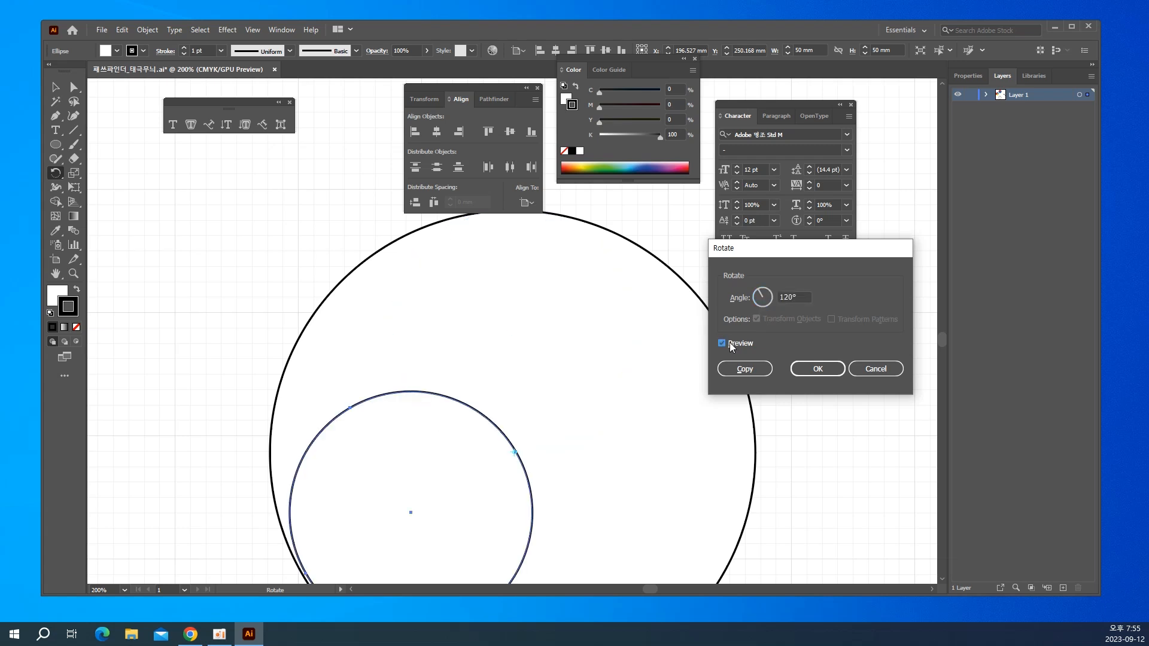
click(731, 346)
click(731, 345)
click(731, 345)
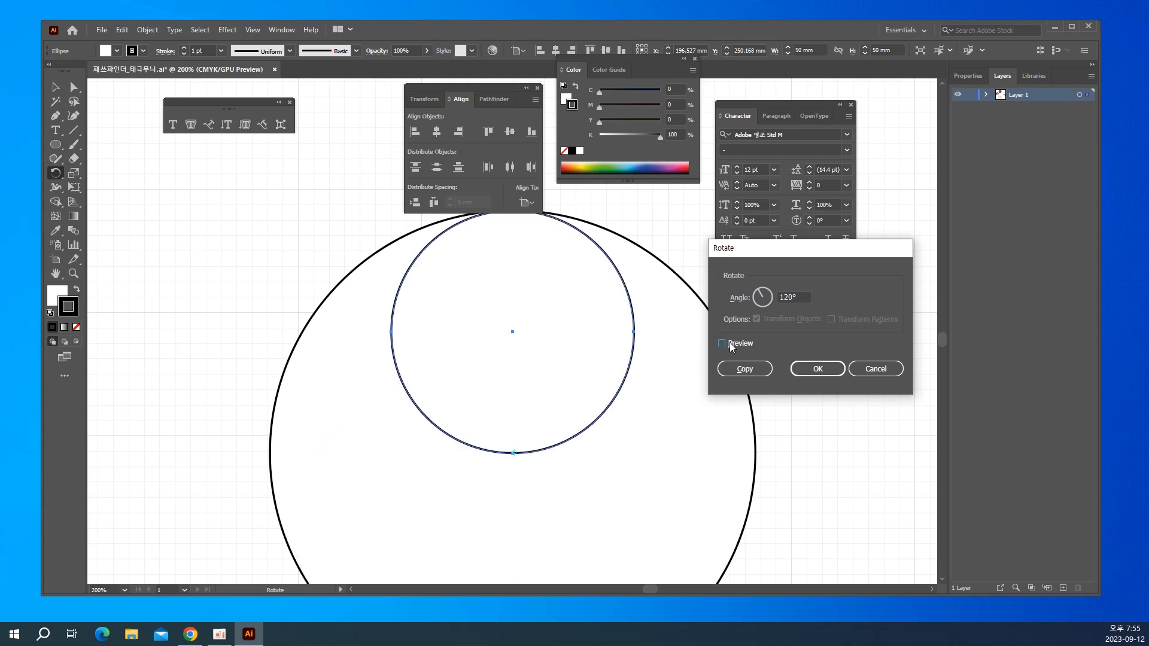
click(742, 369)
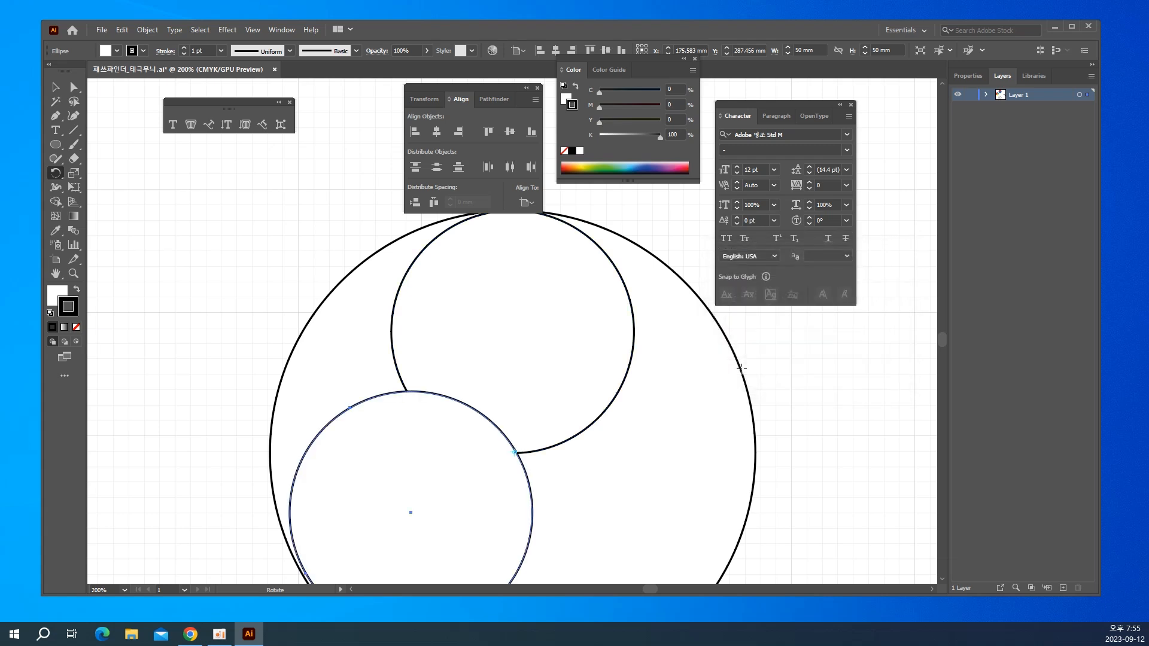
key(ctrl+d)
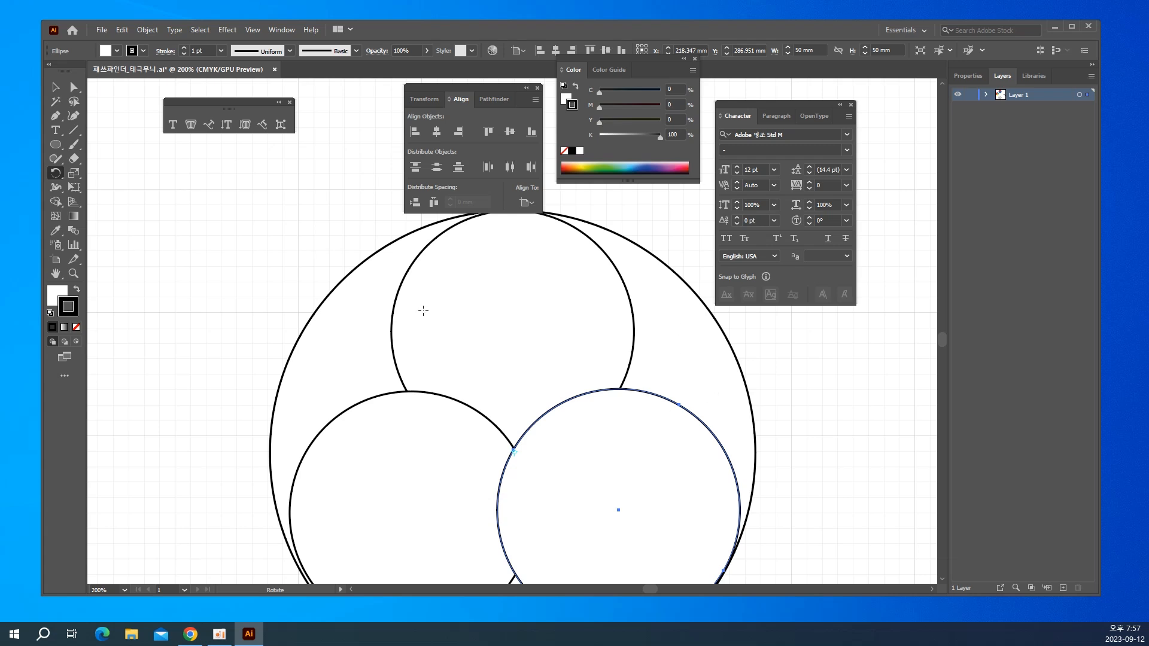
Draw a 70 mm line at 90° upward from the large circle's centre with the Line Segment tool.
key(ctrl+minus)
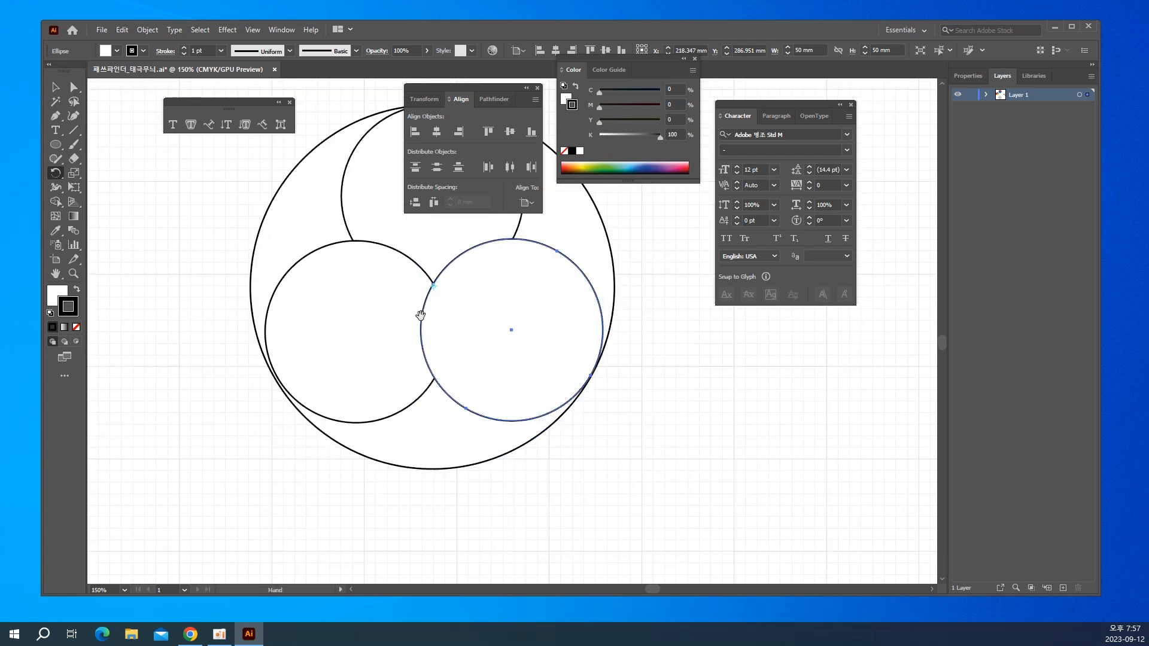
drag(411, 335, 300, 414)
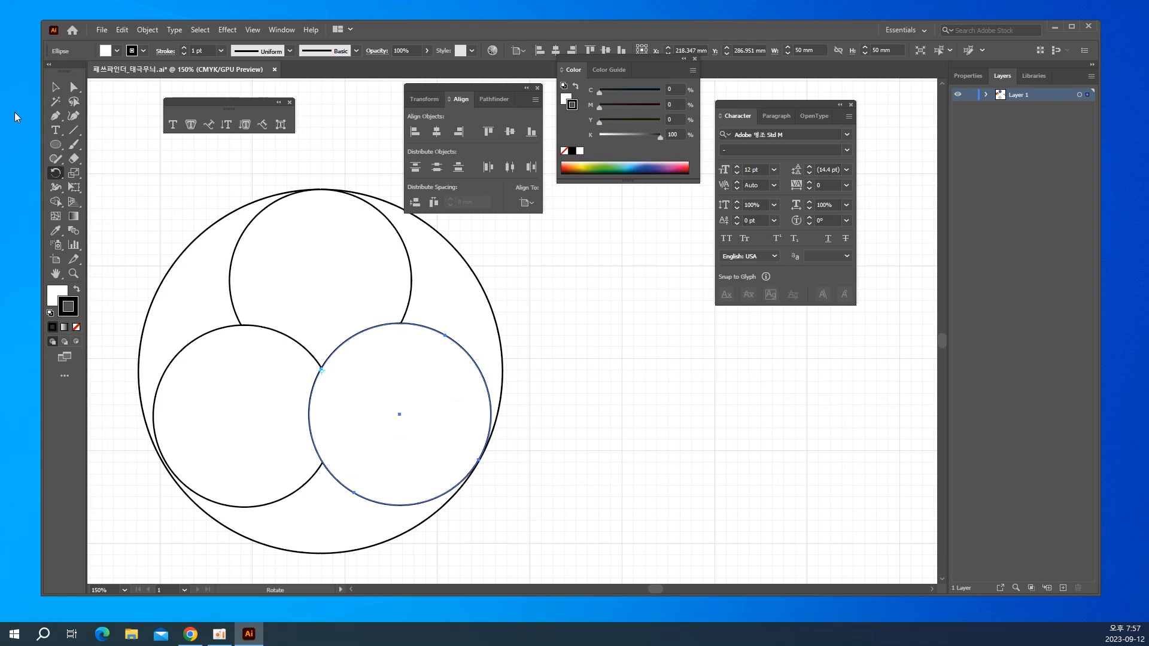
click(73, 129)
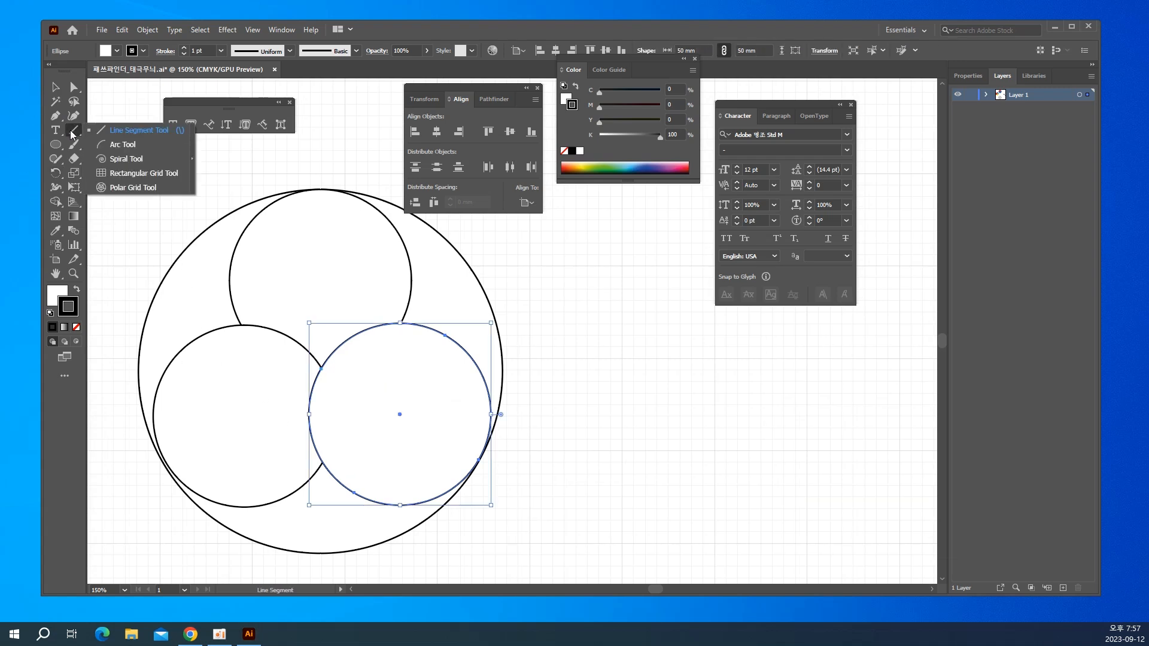
click(141, 131)
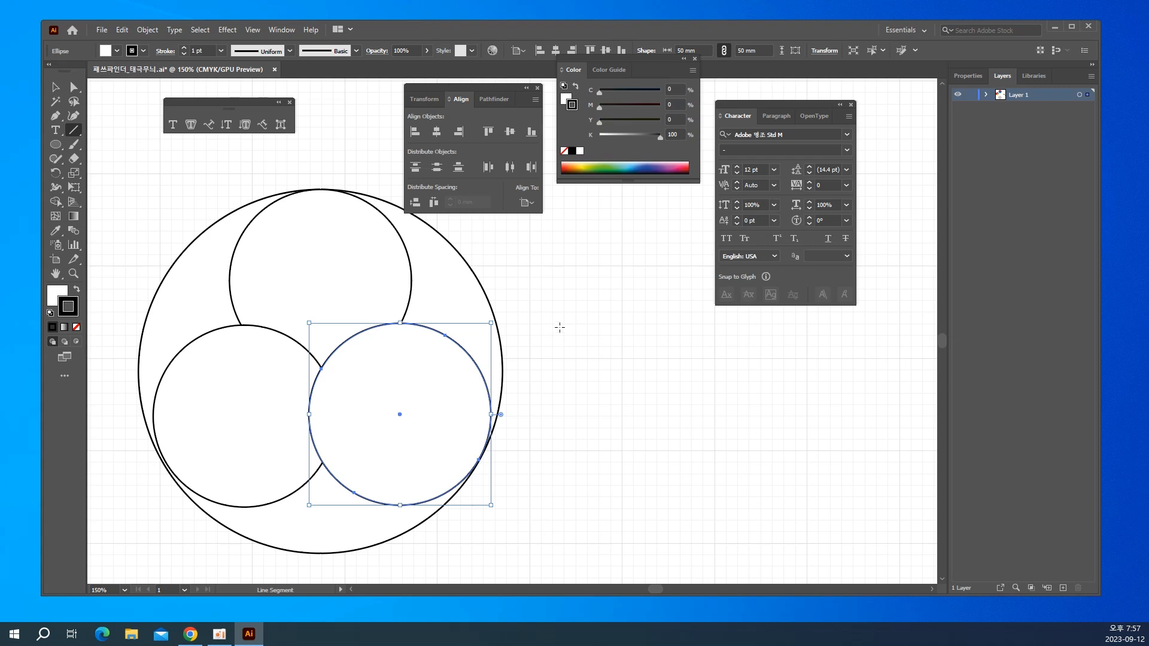
ctrl+click(569, 309)
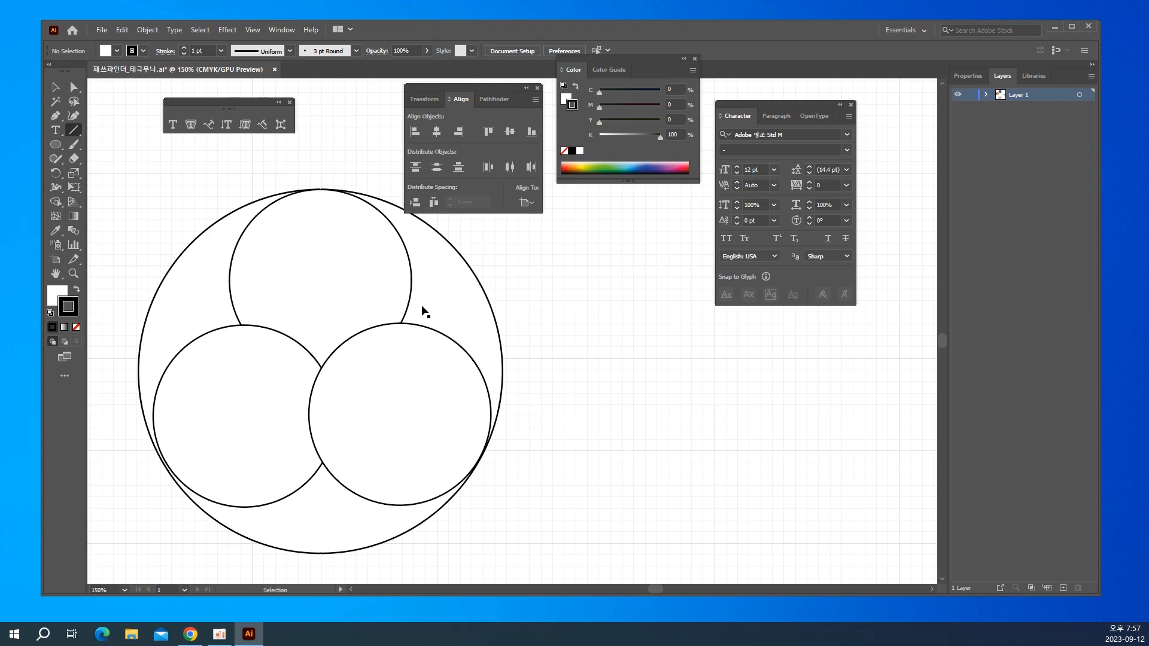
key(ctrl)
ctrl+click(441, 316)
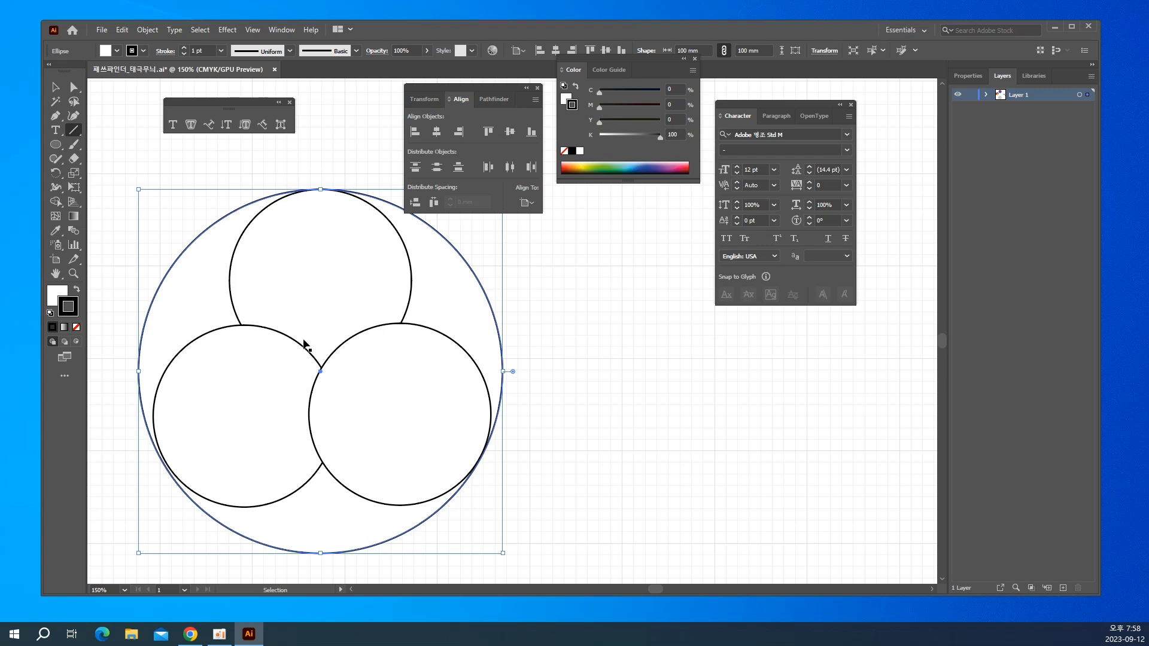
key(ctrl+=)
key(ctrl+=)
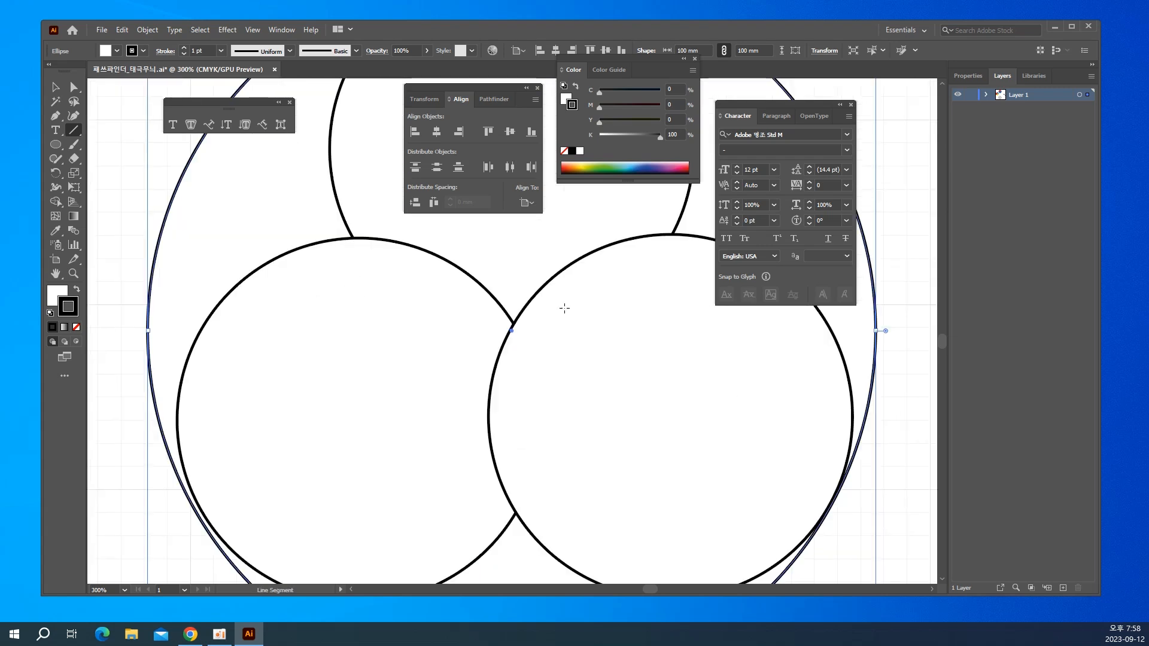
click(511, 328)
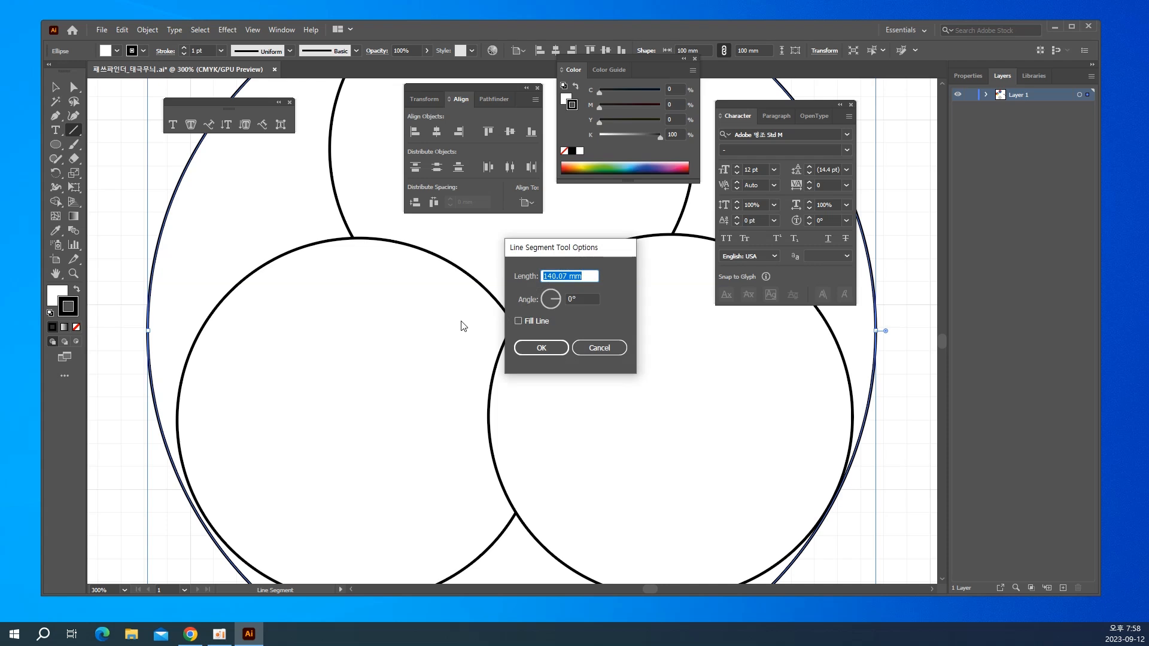
text(70)
key(Tab)
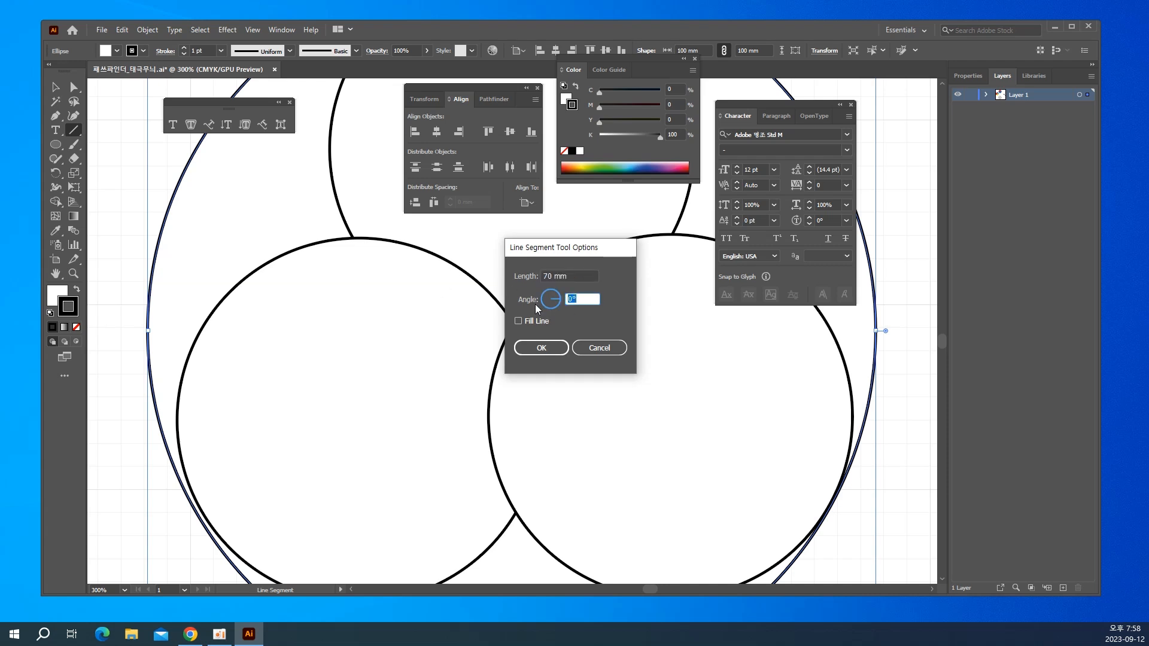
text(90)
click(530, 349)
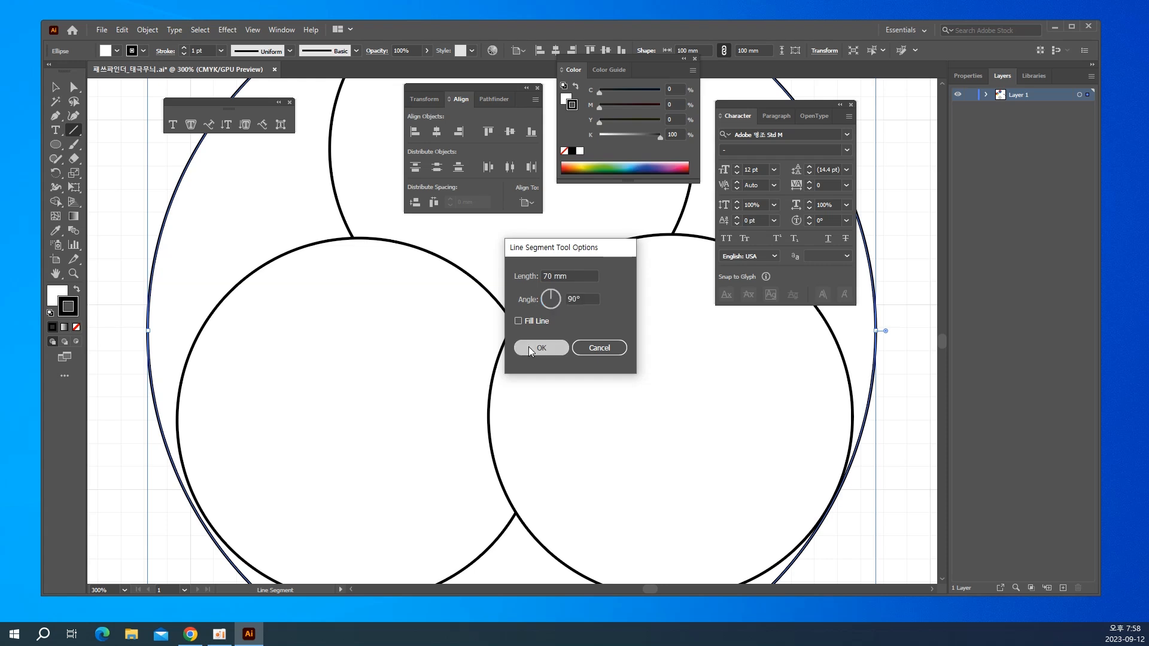
key(ctrl+minus)
key(ctrl+minus)
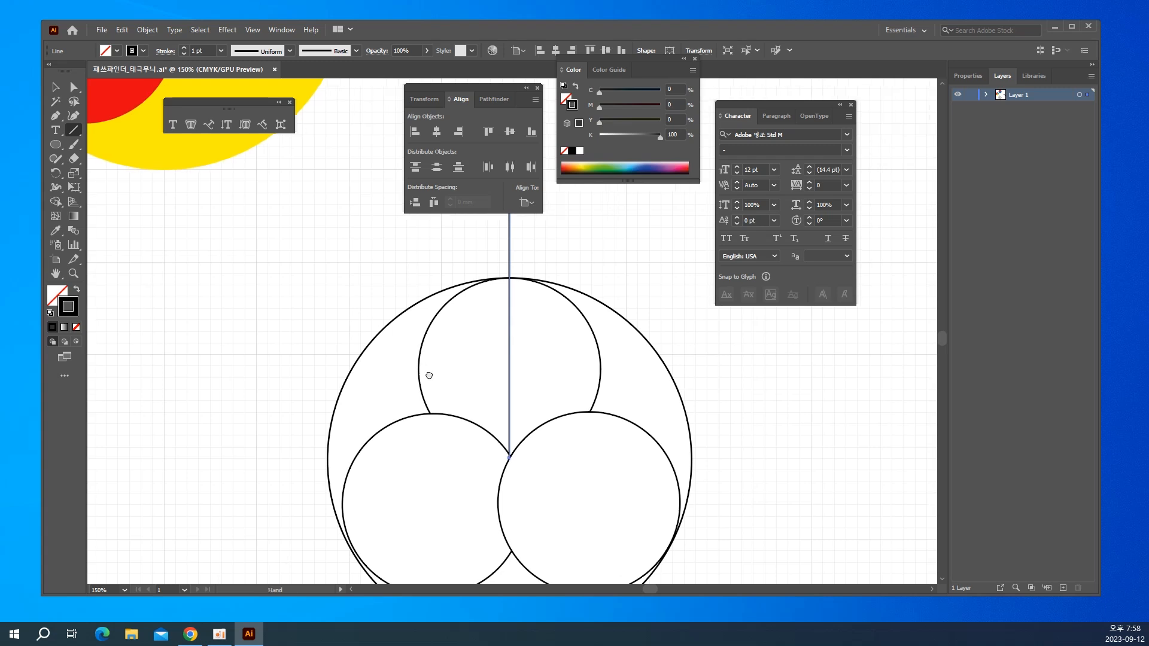
drag(428, 375, 299, 404)
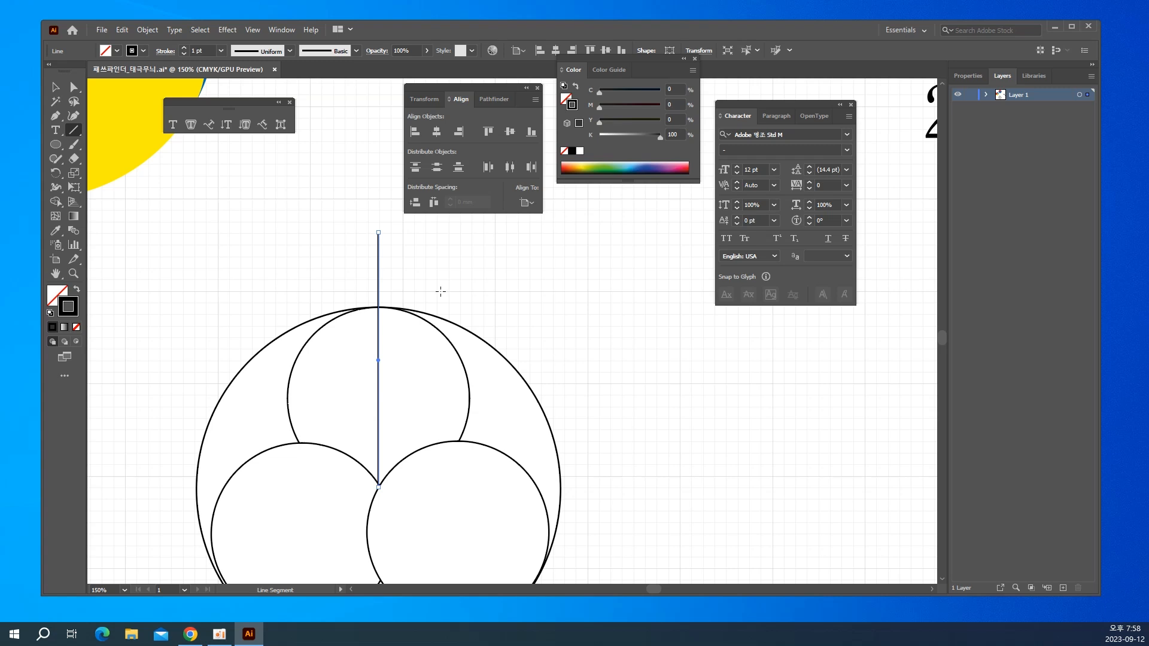
Rotate a copy of the vertical line 120° about its lower end at the large circle's centre and repeat the transformation for a third line.
click(55, 170)
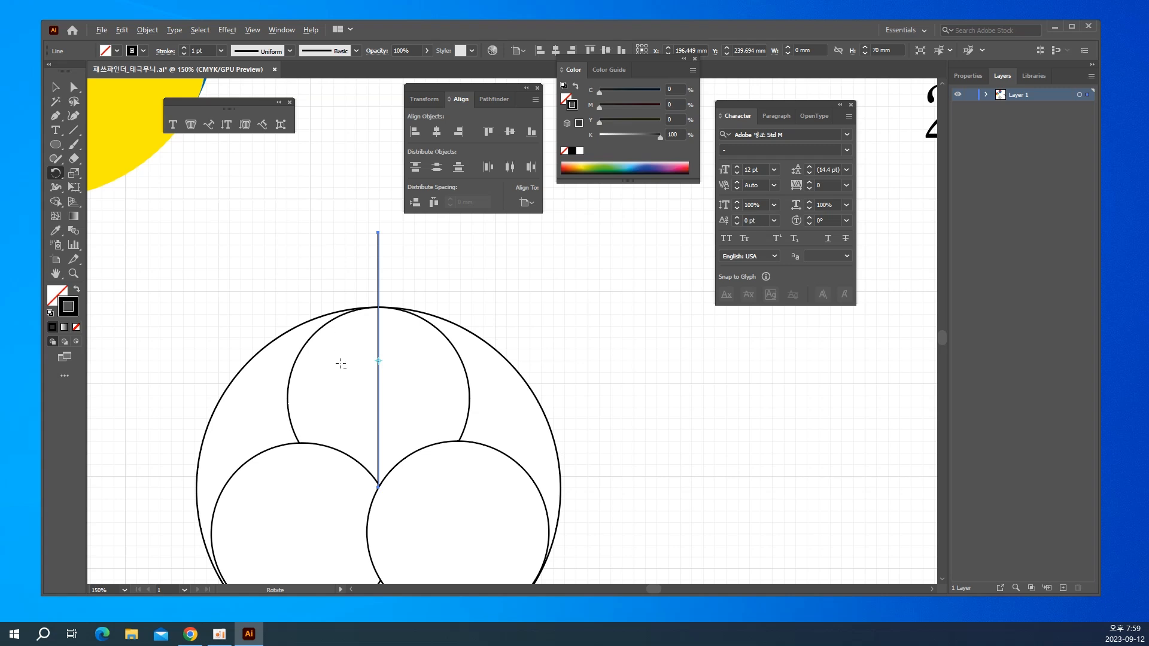
alt+click(378, 488)
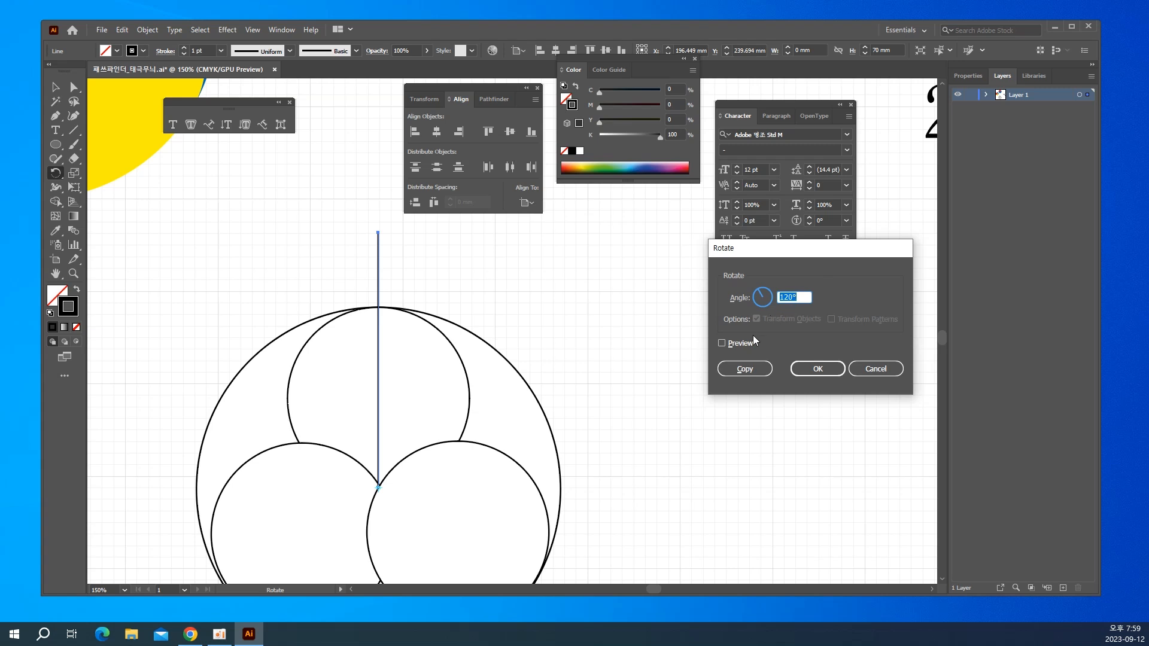
click(723, 343)
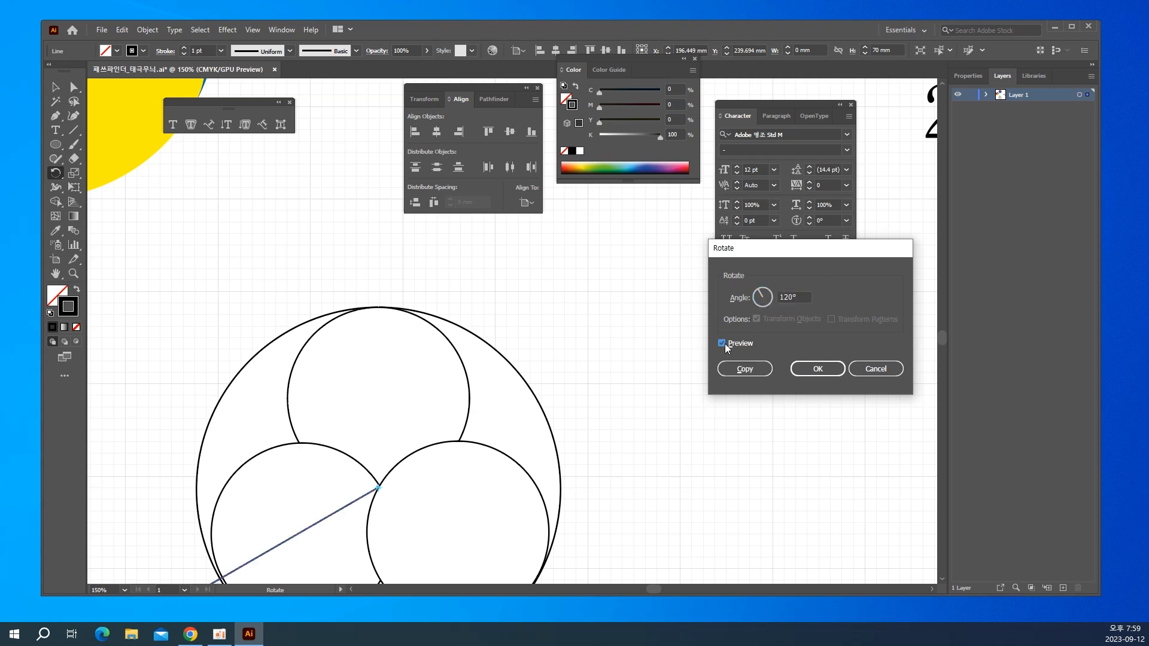
click(722, 343)
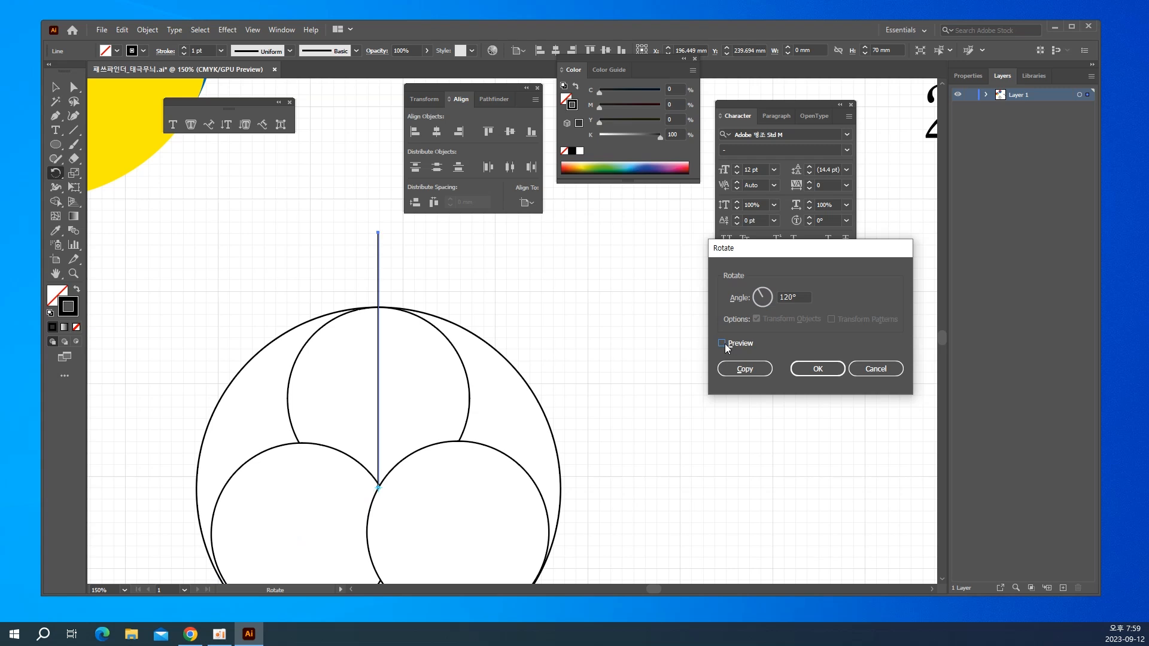
click(722, 344)
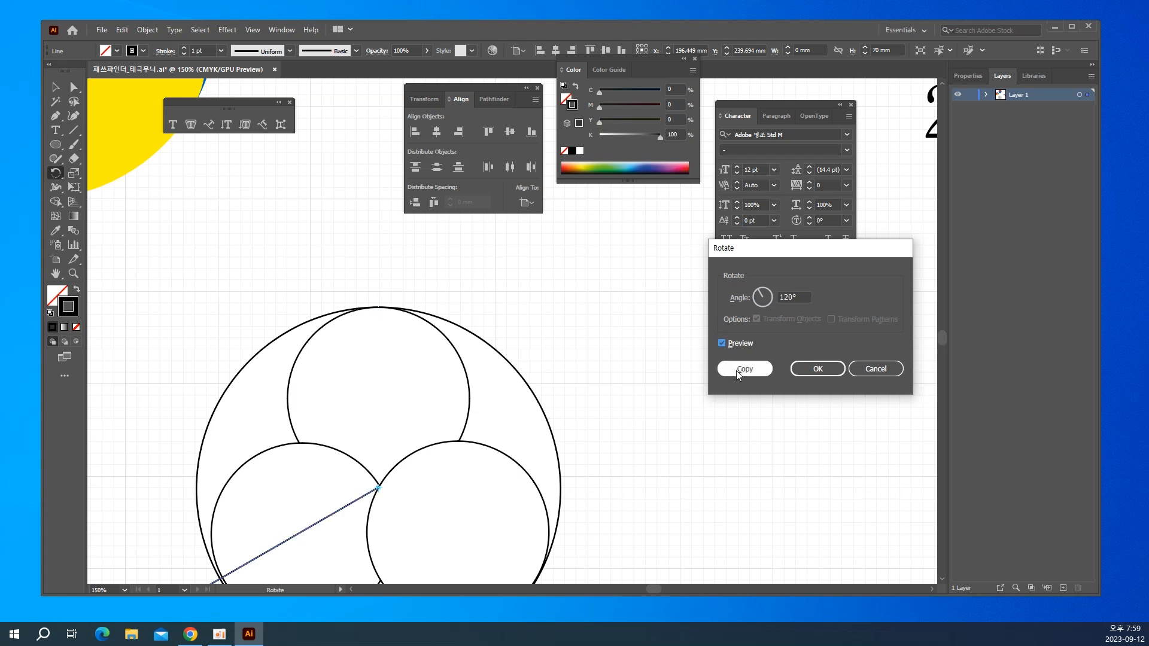
click(736, 371)
key(ctrl)
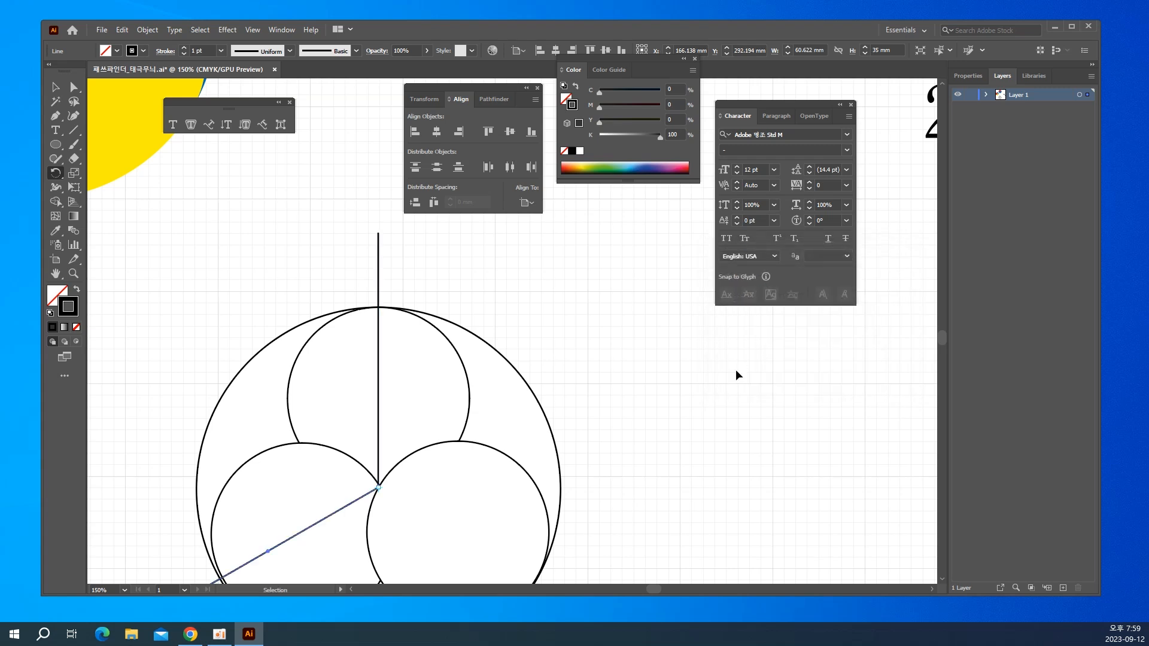
key(ctrl+d)
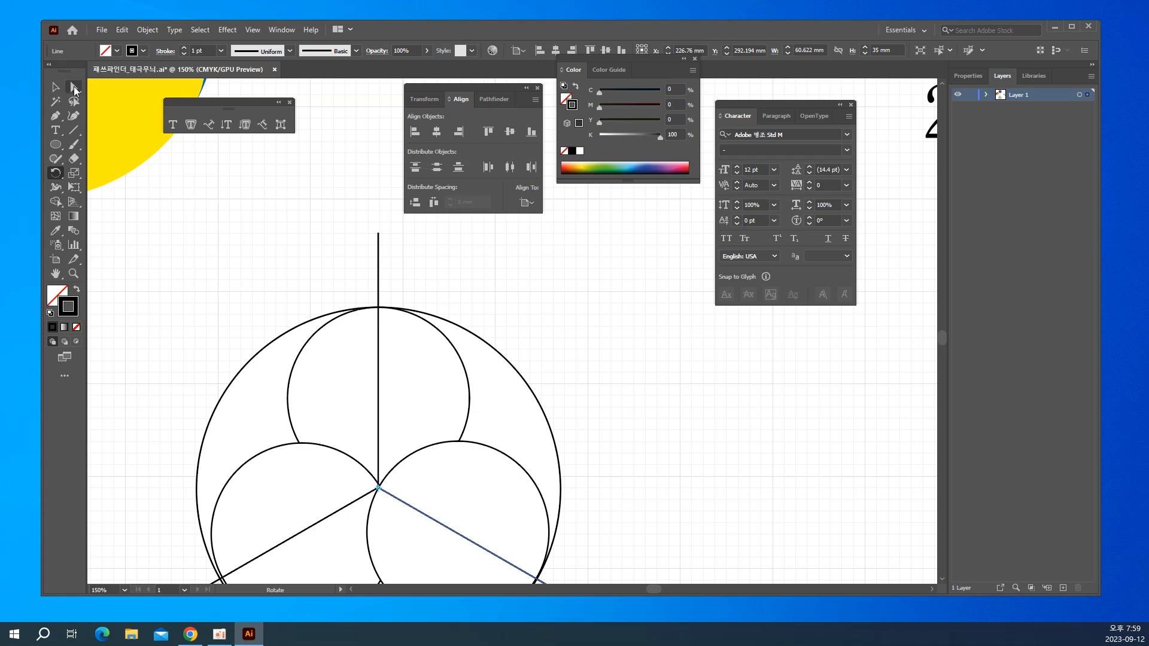
Divide all the circles and lines along their overlaps with Pathfinder and ungroup the pieces.
click(53, 93)
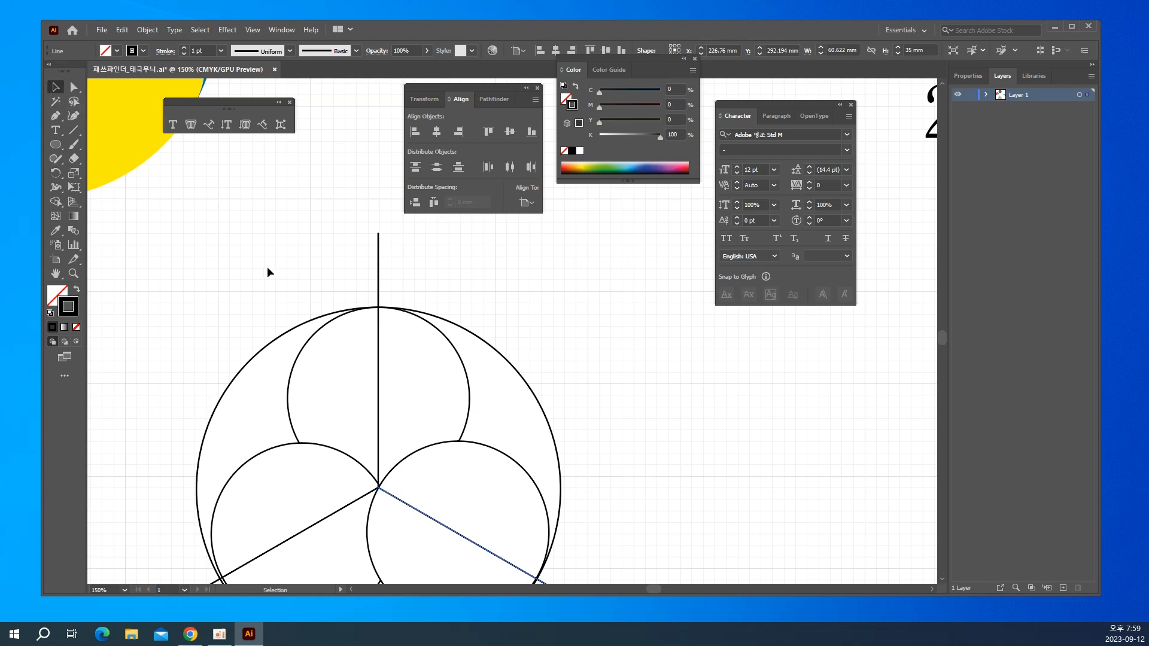
mouse_move(267, 267)
mouse_down()
mouse_move(252, 197)
mouse_move(541, 565)
mouse_up()
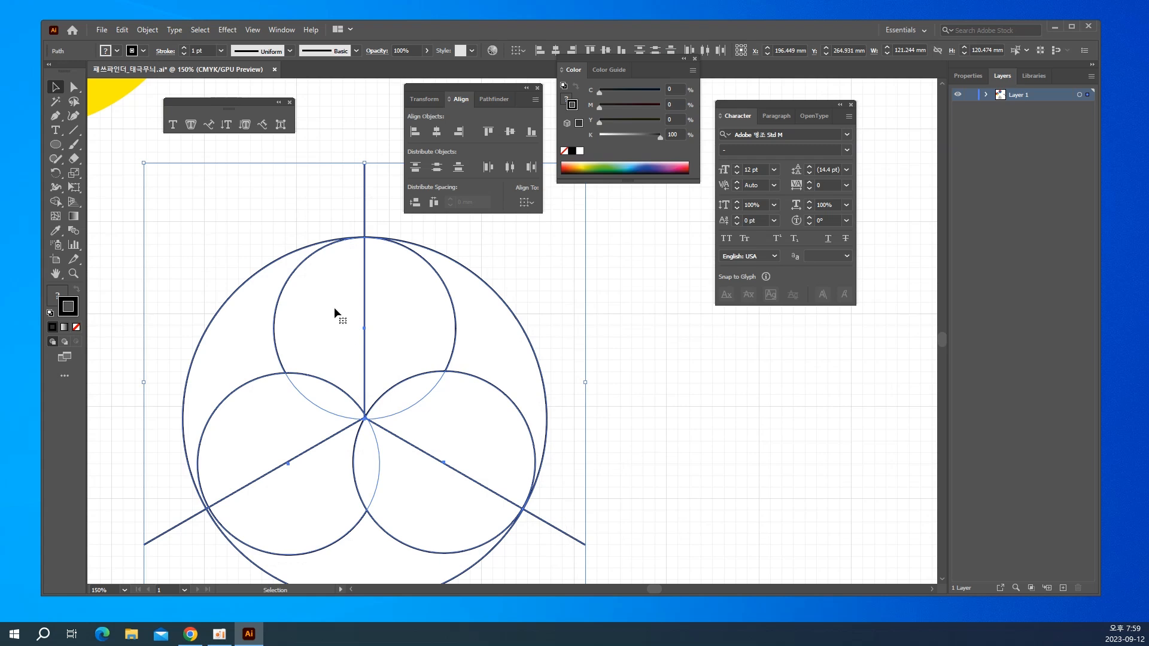
click(505, 102)
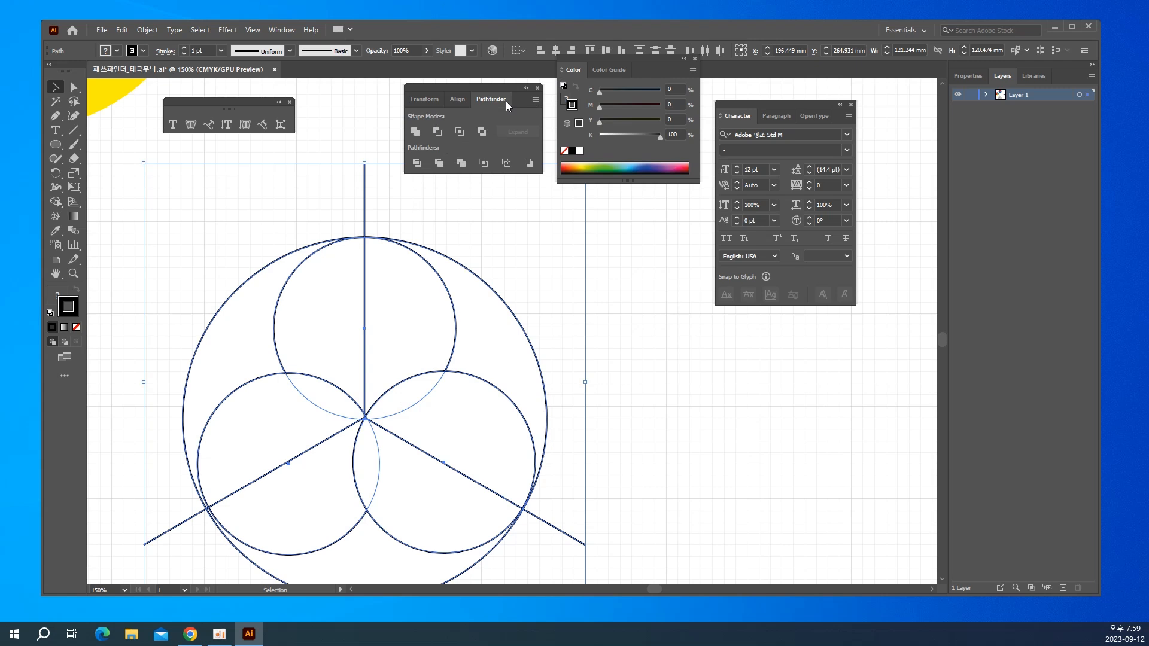
click(417, 164)
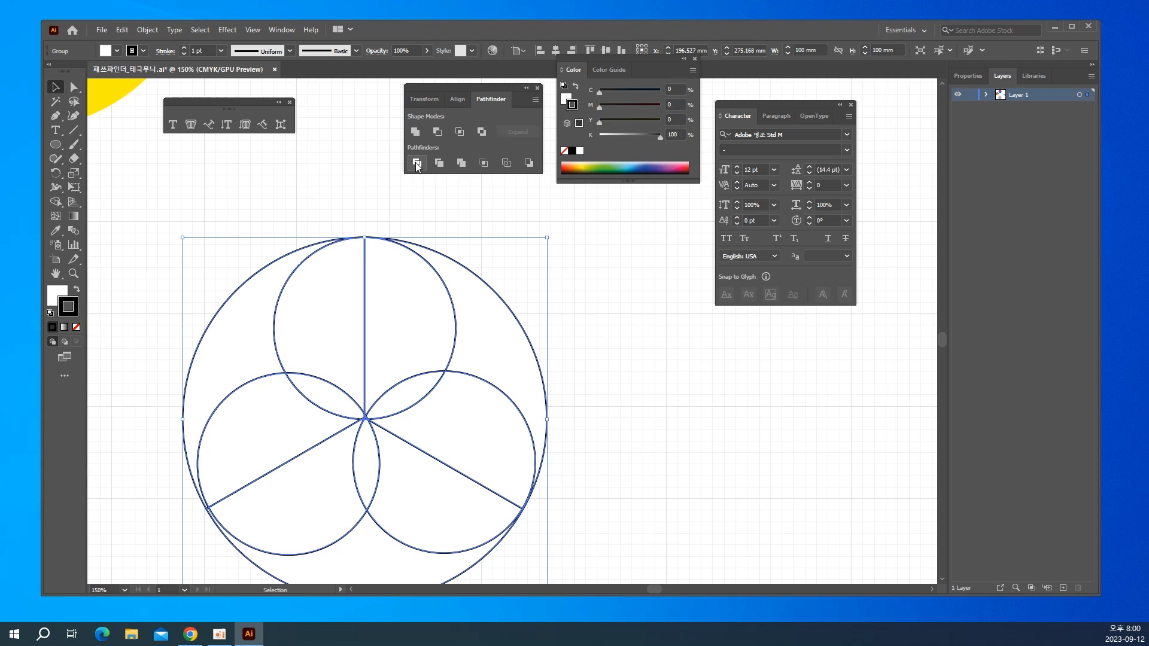
click(135, 27)
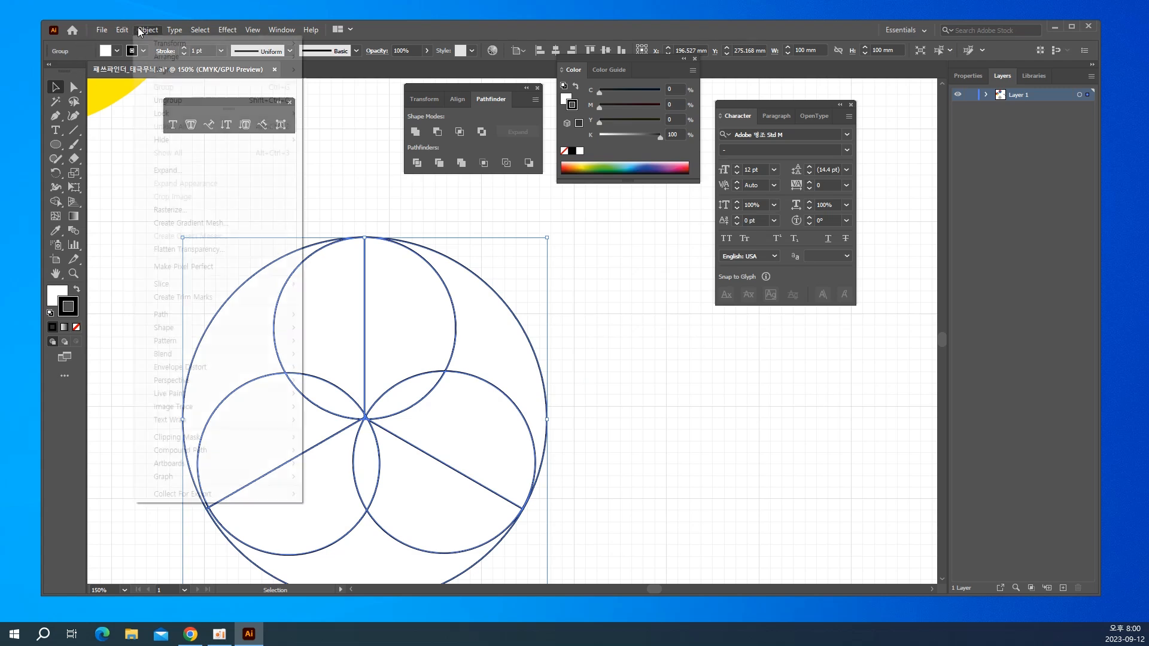
mouse_move(183, 112)
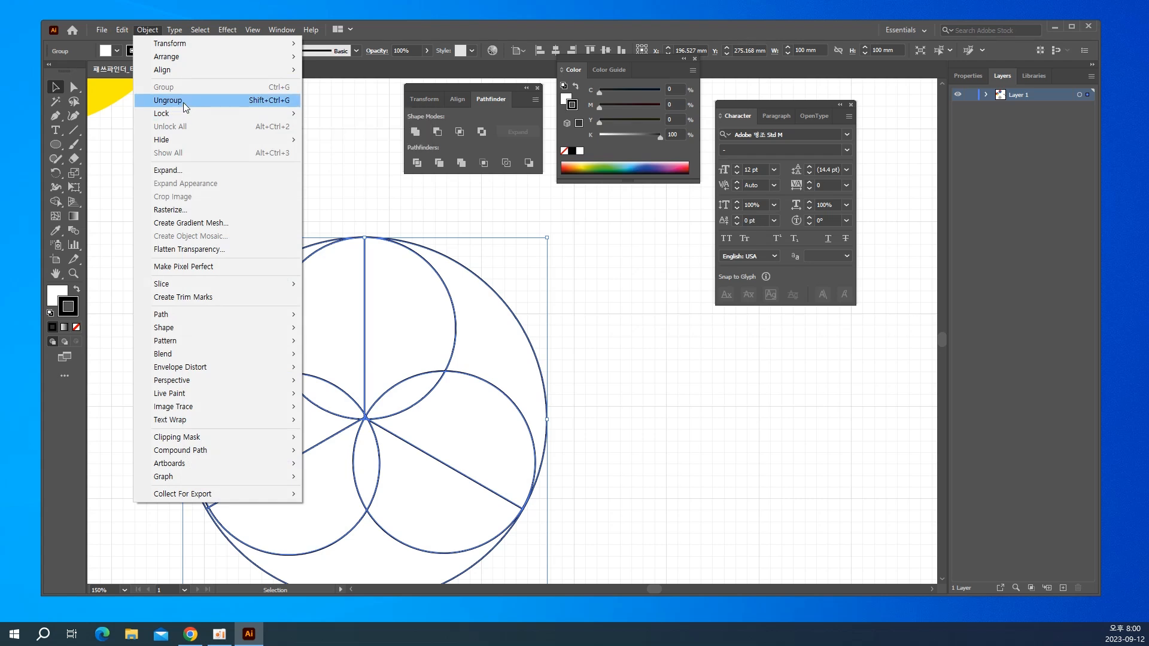
click(183, 102)
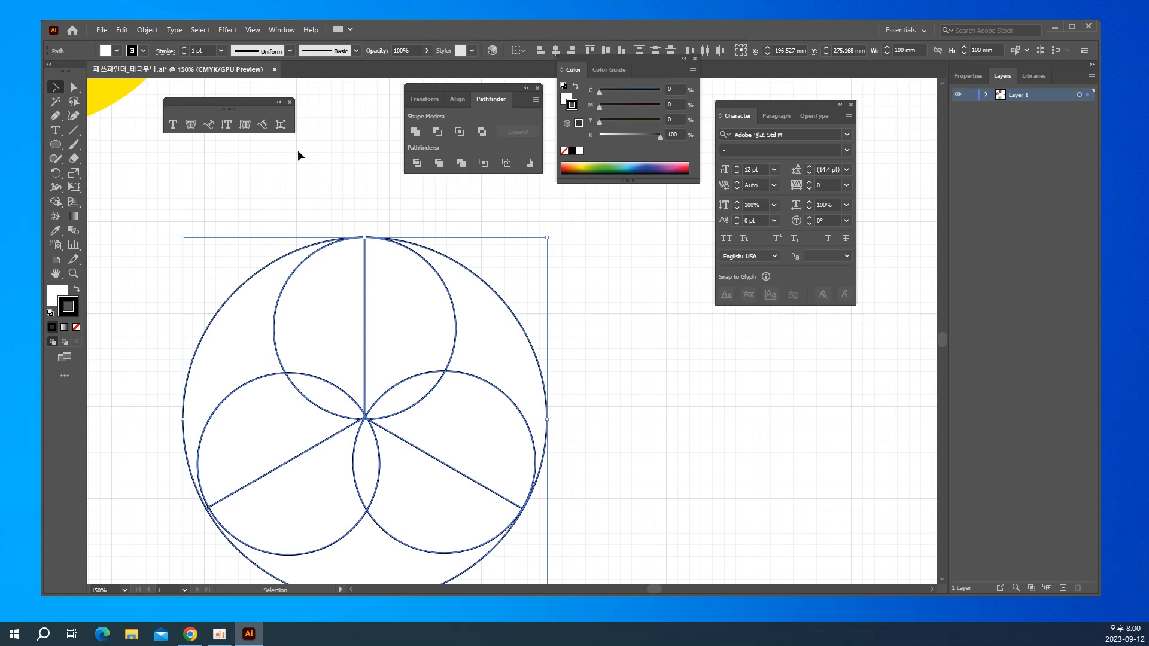
Save the document as an Adobe Illustrator file named 패쓰파인더_태극무늬완성 with the default Illustrator options.
click(103, 30)
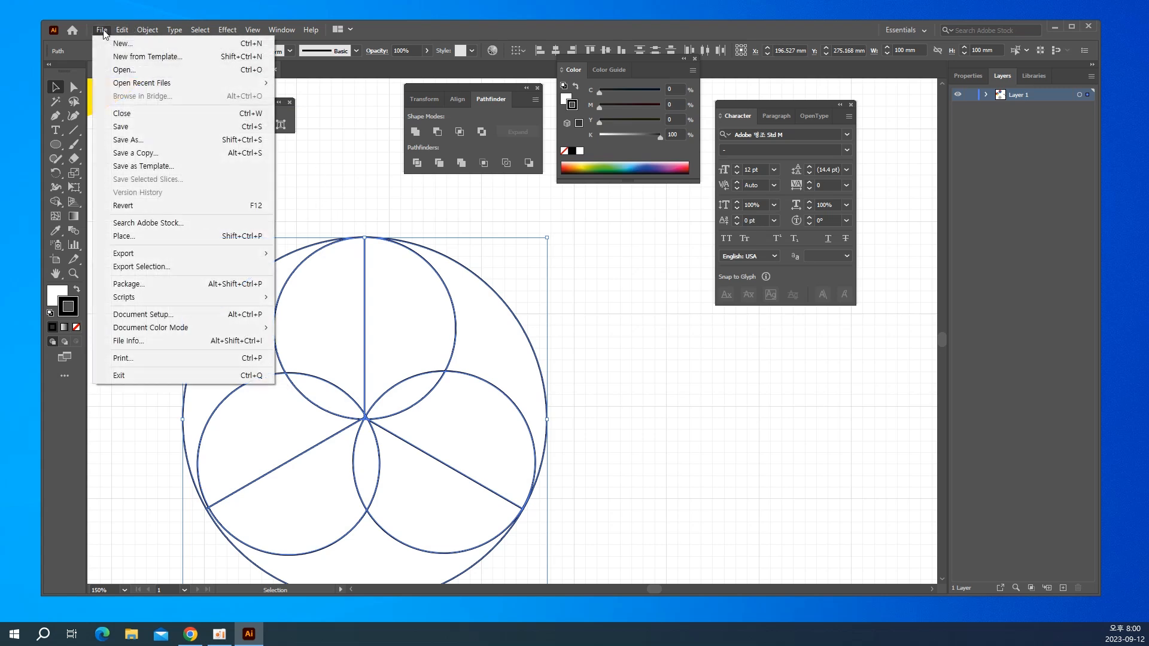
click(122, 143)
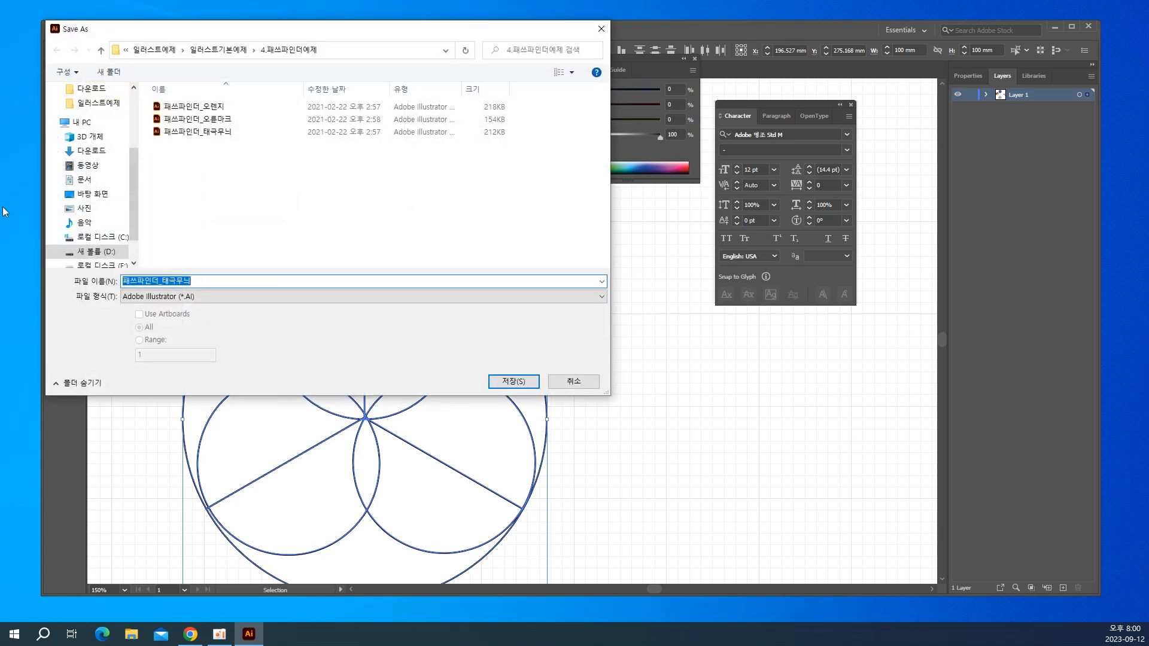
click(207, 283)
text(DHK)
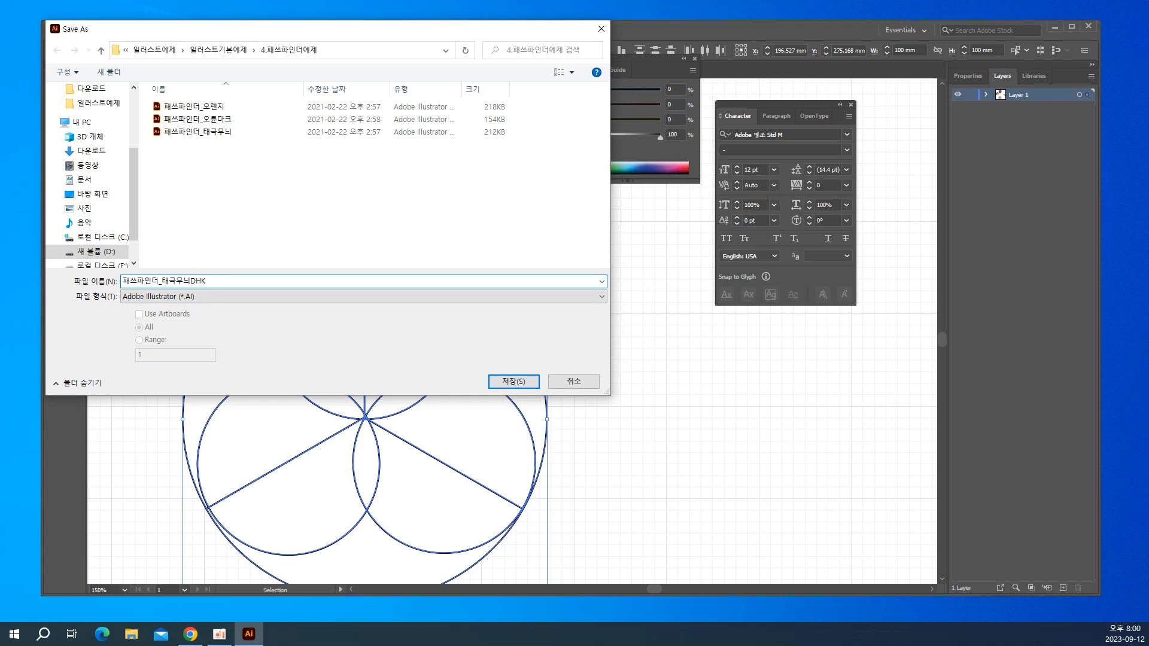
key(BackSpace)
key(BackSpace)
key(BackSpace)
text(완서)
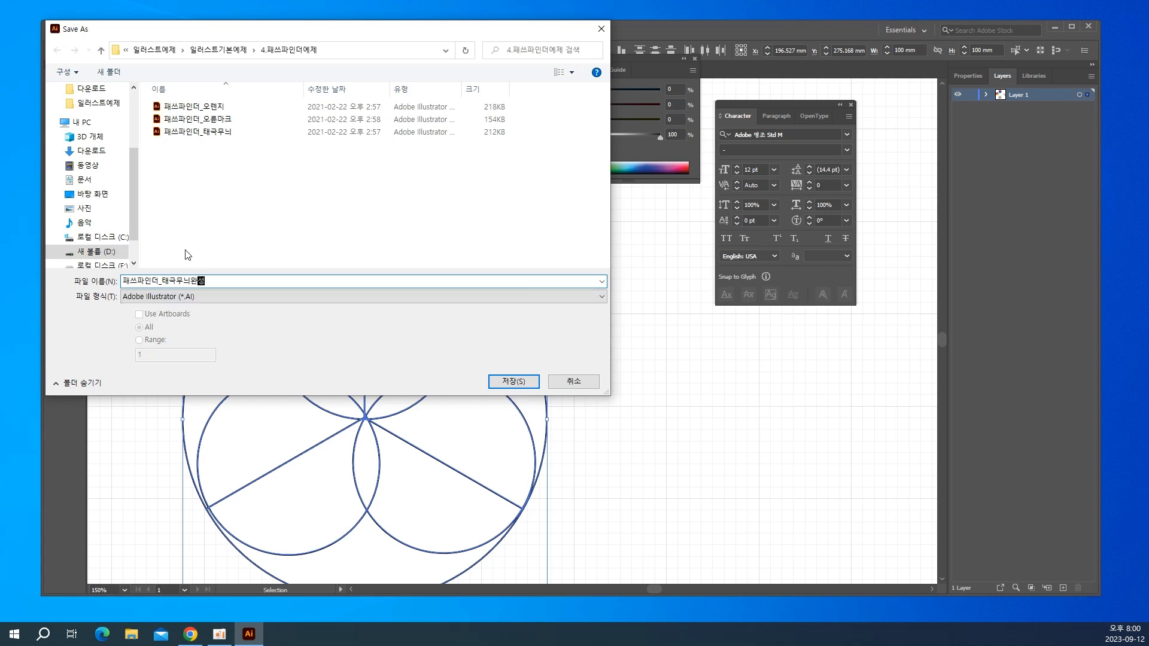
key(Return)
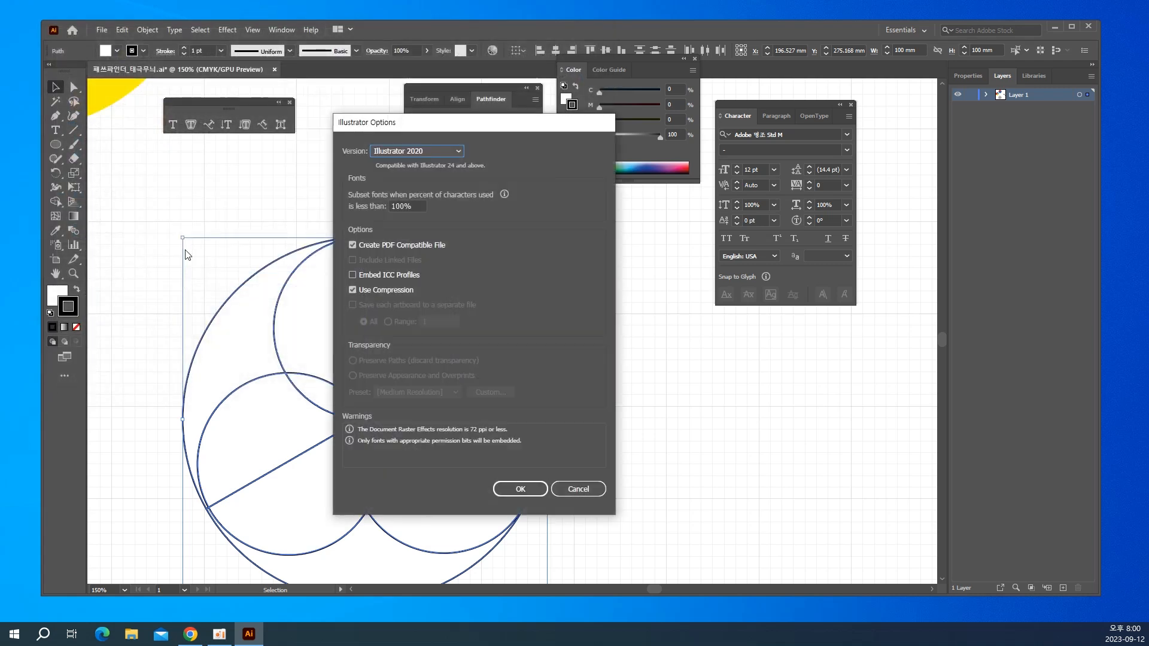
key(Return)
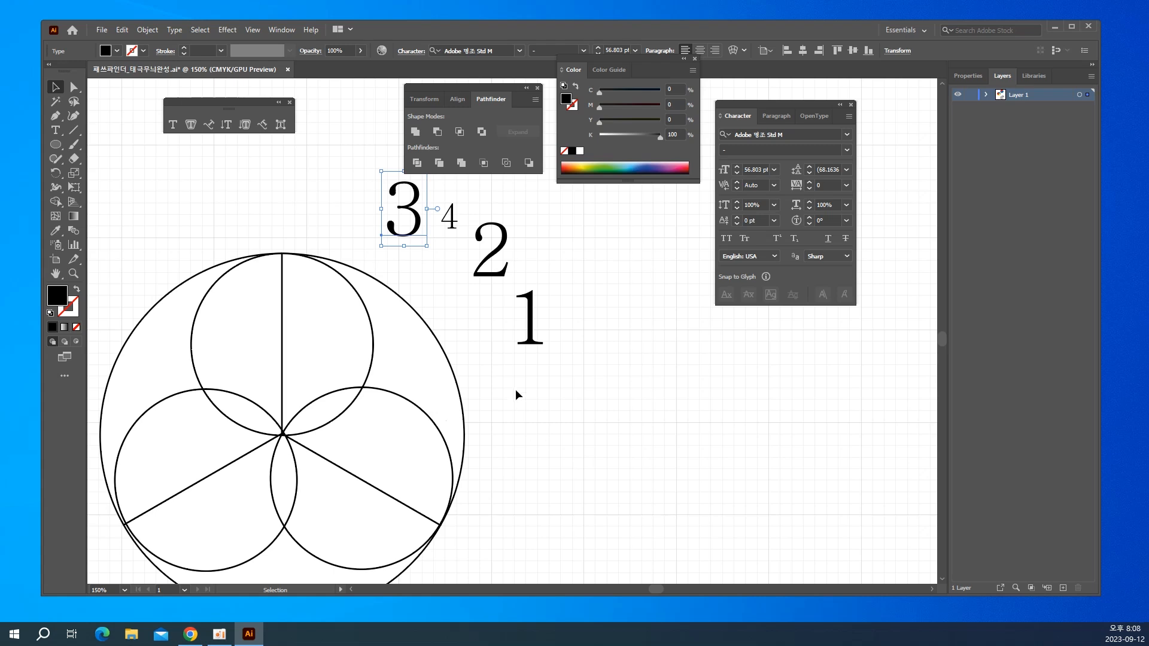
Place number 1 on the upper-right crescent, 2 and 3 on the upper circle's halves, and 4 on its lower-left overlap piece.
drag(537, 342, 412, 378)
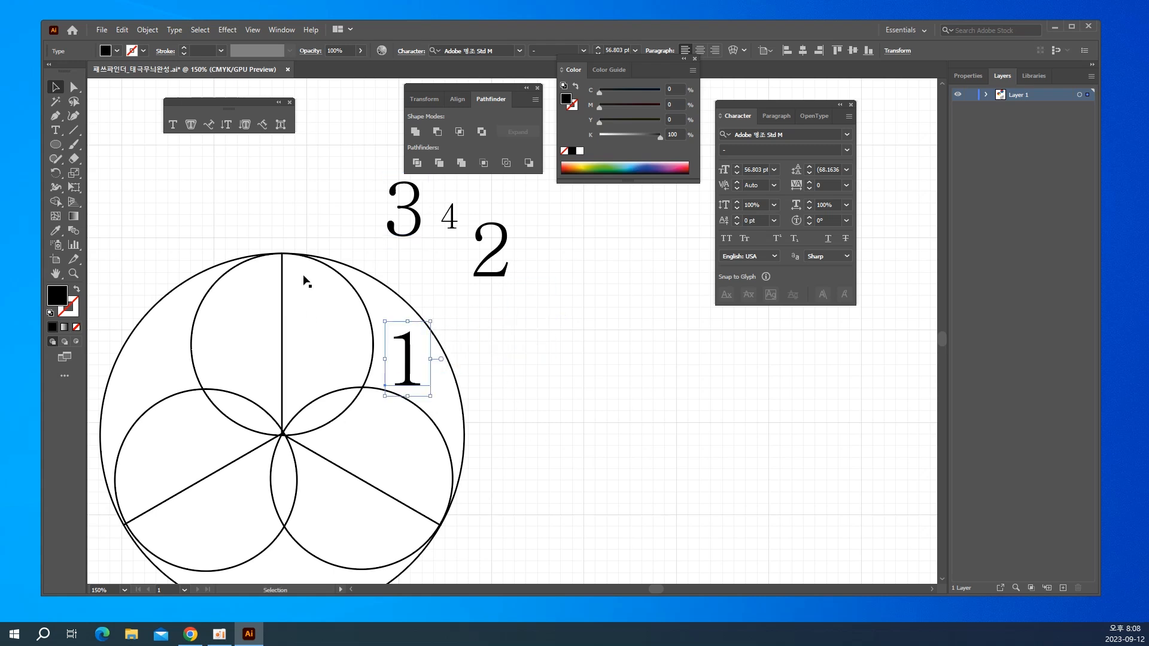
drag(487, 275, 332, 352)
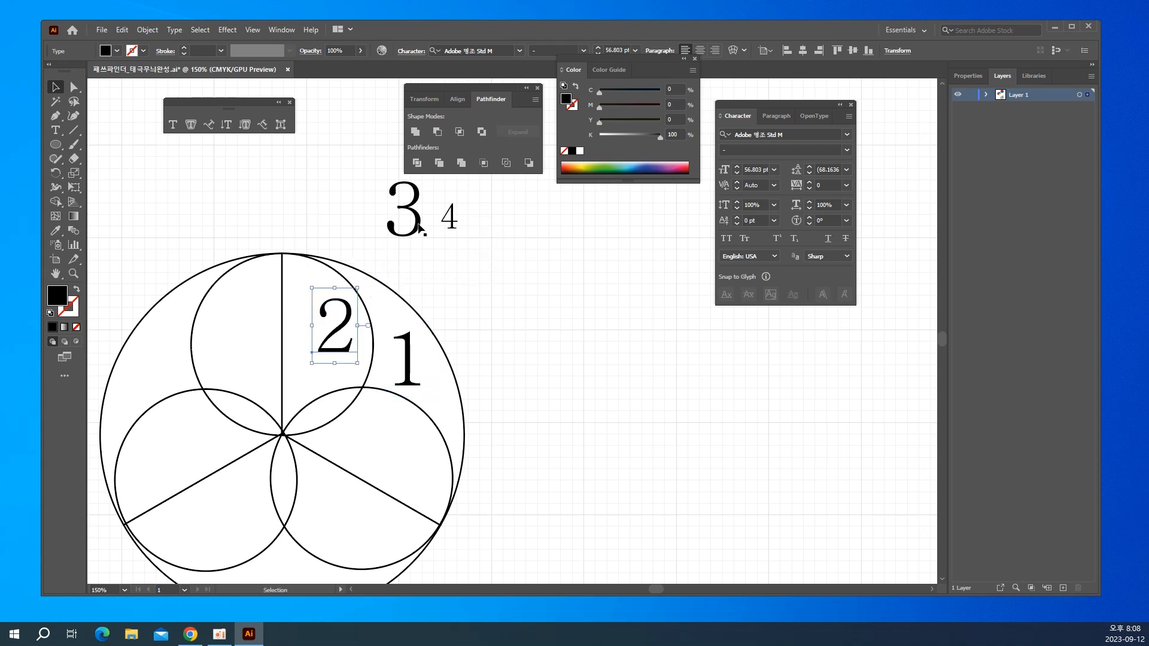
drag(421, 227, 267, 339)
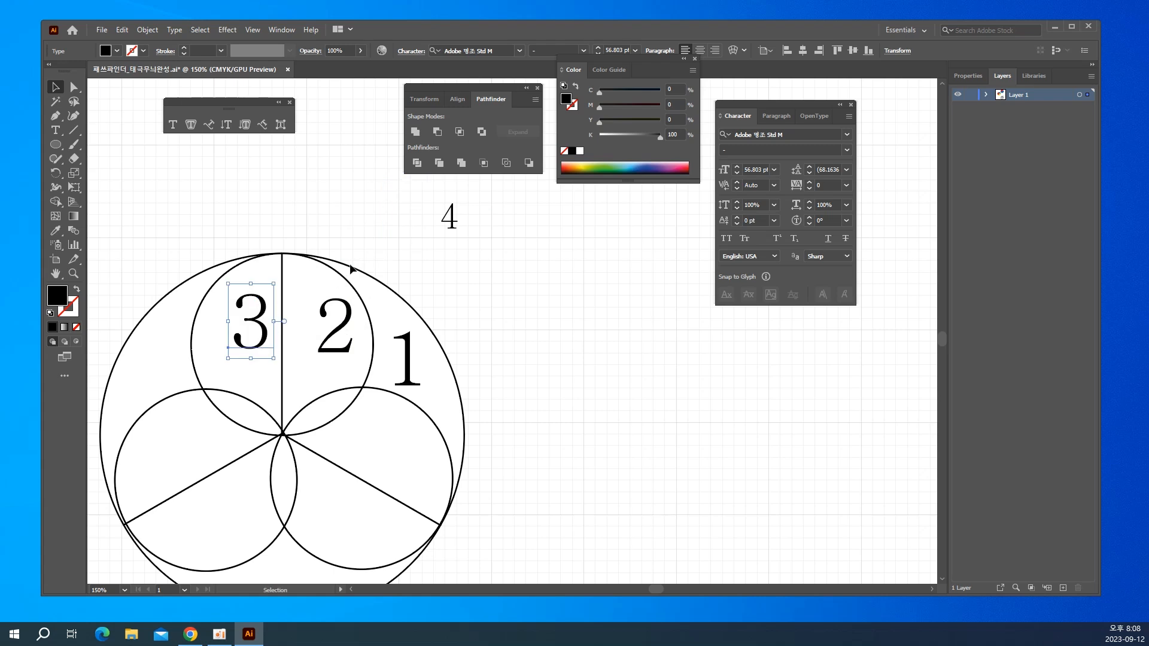
drag(449, 222, 253, 420)
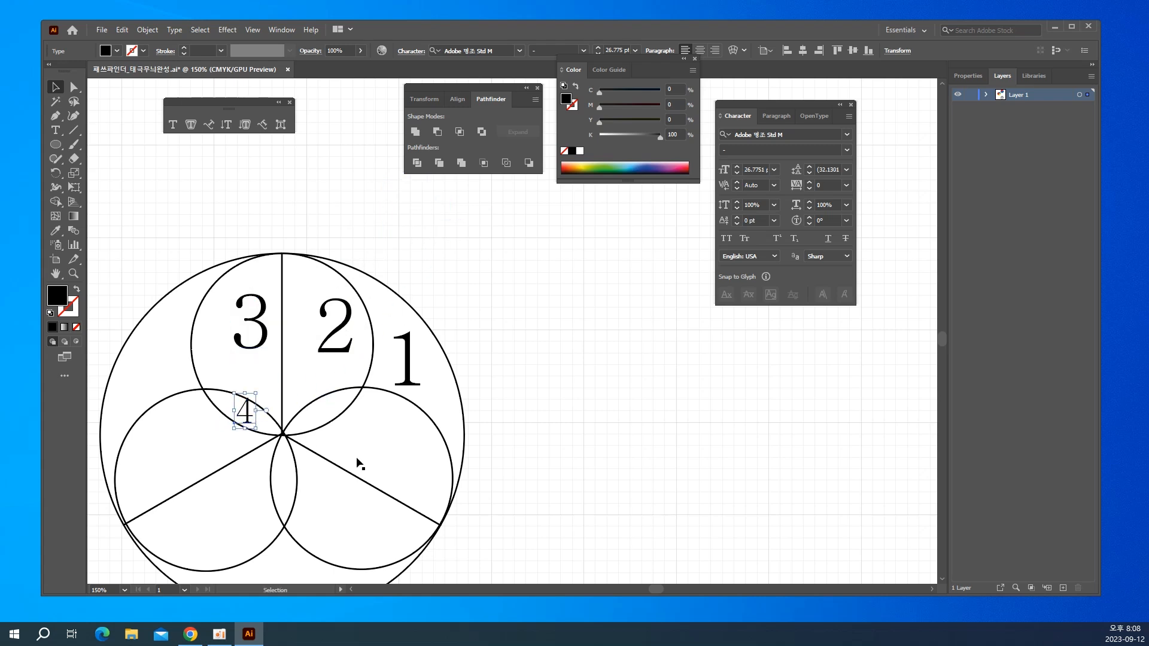
click(494, 352)
drag(426, 411, 437, 362)
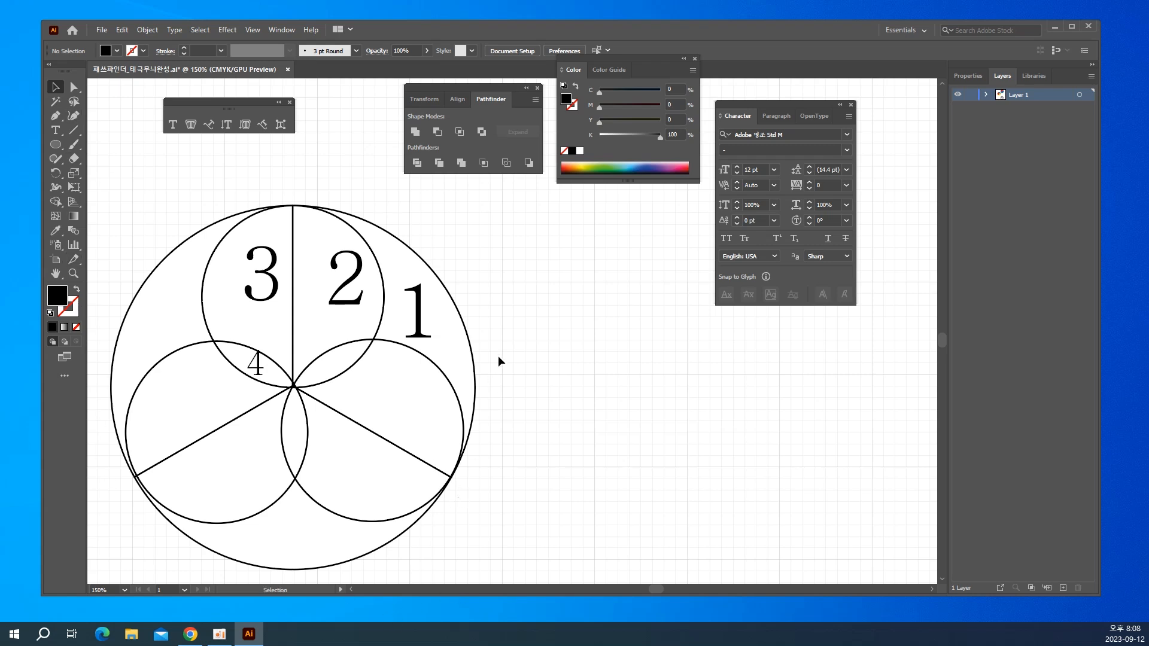
Unite the four pieces labelled 1 to 4 into a single shape with Pathfinder.
click(443, 331)
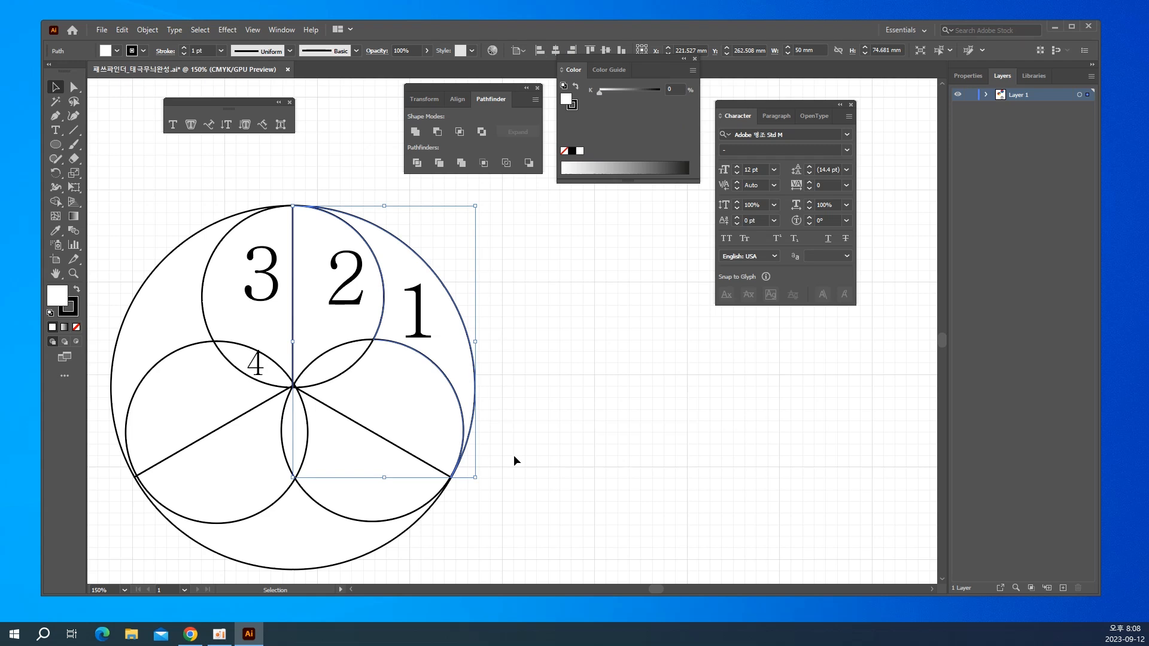
key(shift)
shift+click(308, 231)
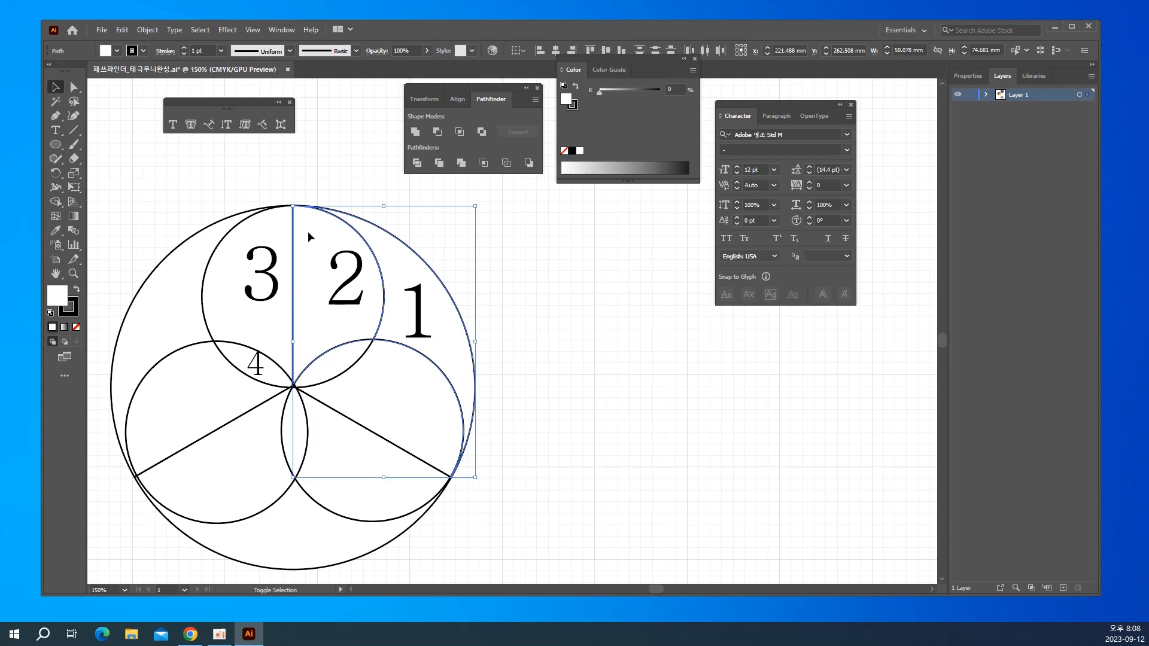
shift+click(276, 231)
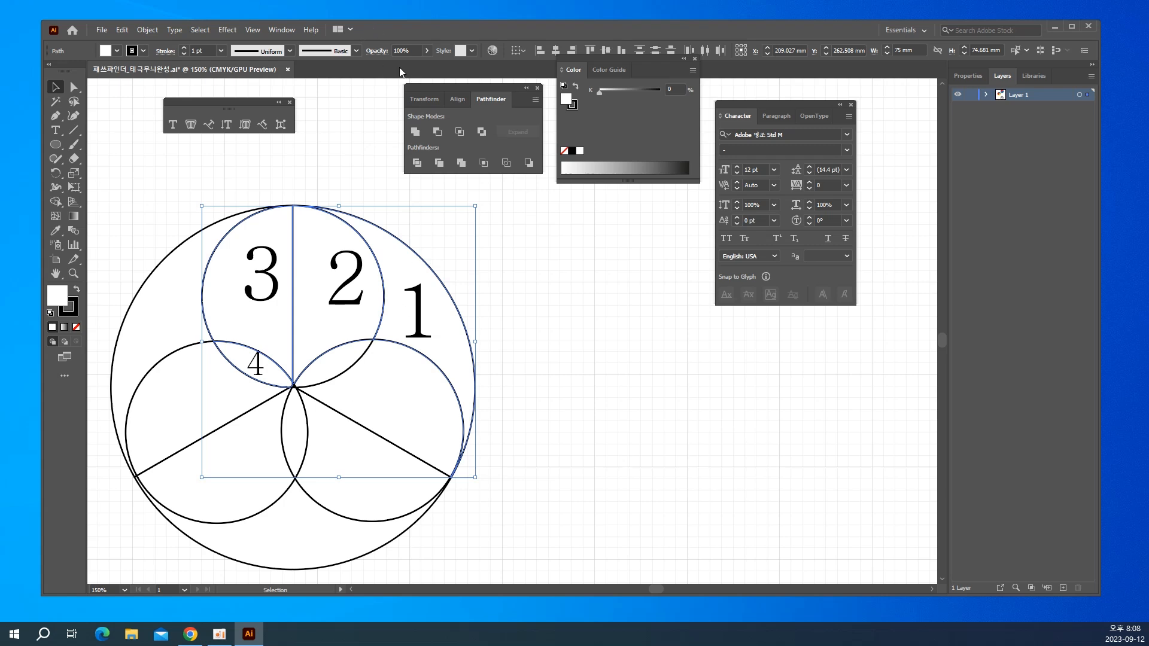
click(415, 133)
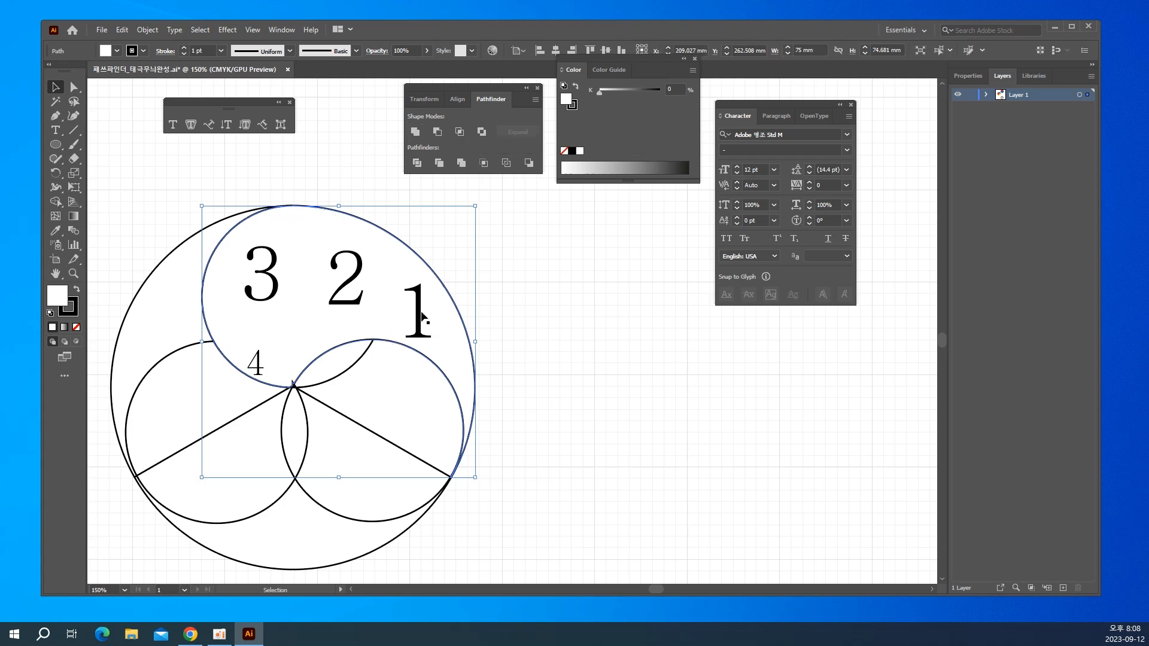
Move the number labels 1, 2, 3 and 4 off the united shape to the blank area beside the large circle.
drag(422, 317, 564, 305)
drag(351, 274, 491, 231)
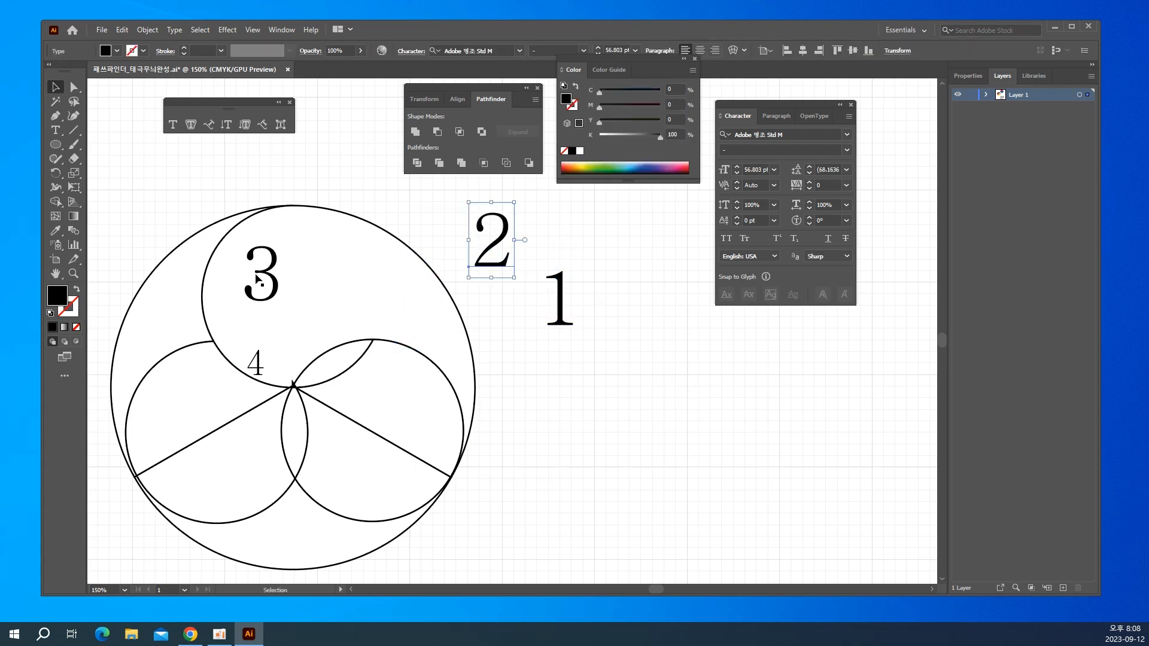
drag(256, 276, 347, 238)
drag(397, 208, 402, 202)
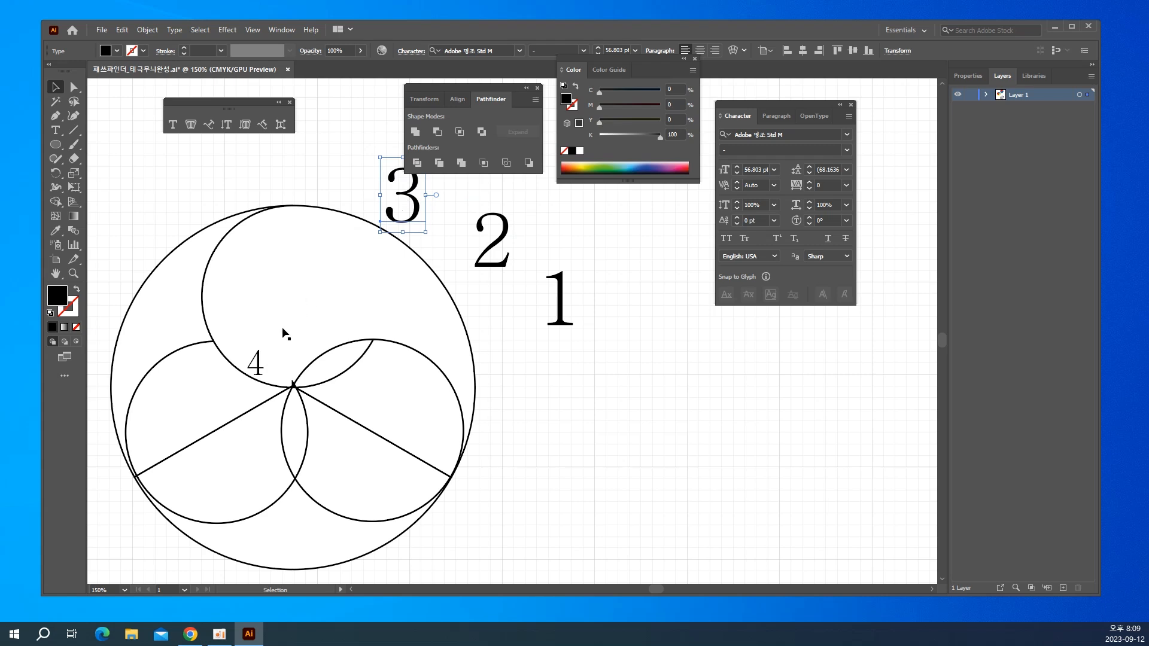
drag(259, 362, 553, 365)
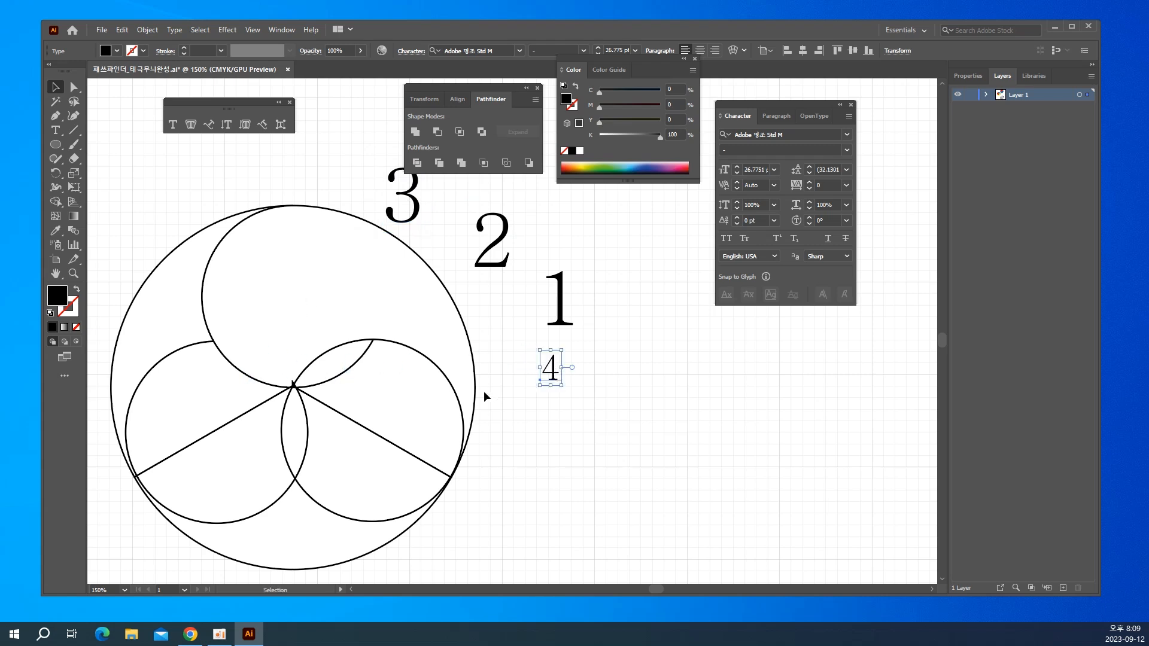
key(space)
drag(312, 346, 393, 365)
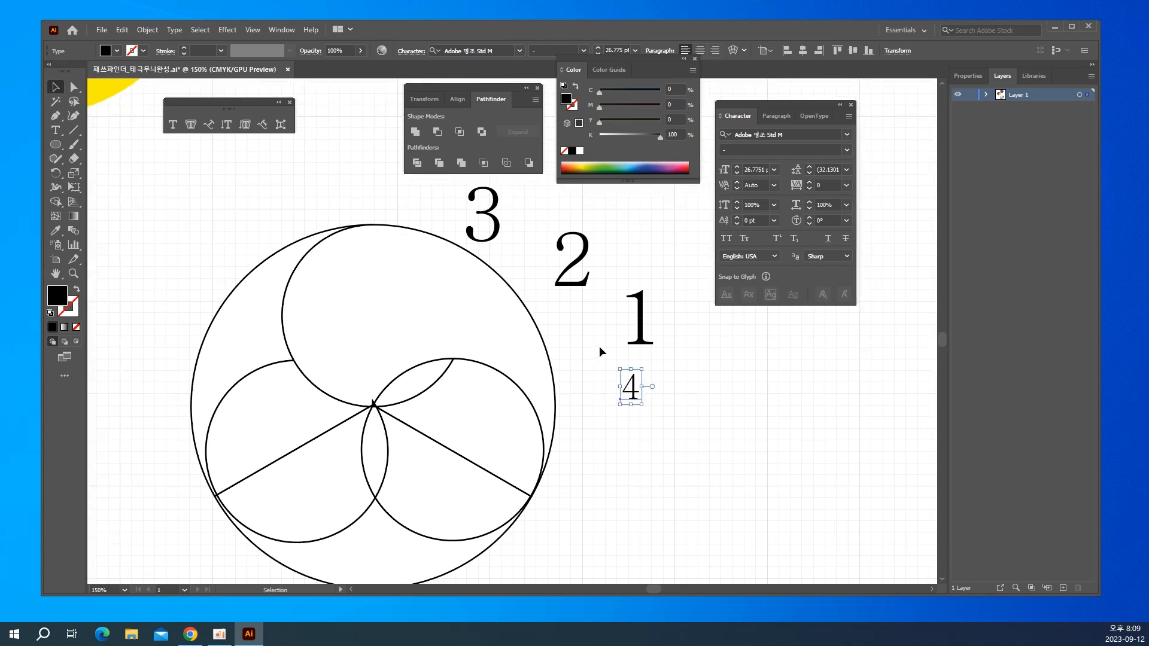
Place number 1 on the left crescent, 2 and 3 on the lower-left circle's halves, and 4 on the overlap between the lower circles.
drag(640, 340, 247, 353)
drag(588, 265, 329, 443)
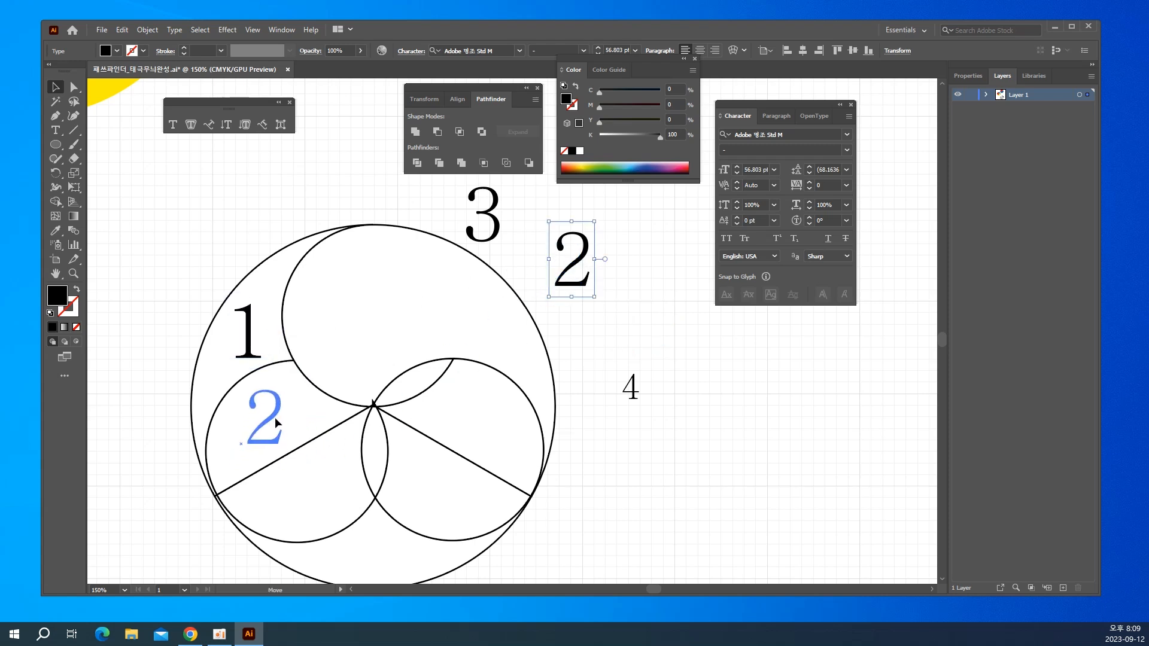
drag(275, 417, 275, 417)
drag(490, 230, 306, 491)
drag(633, 393, 365, 468)
drag(301, 494, 305, 504)
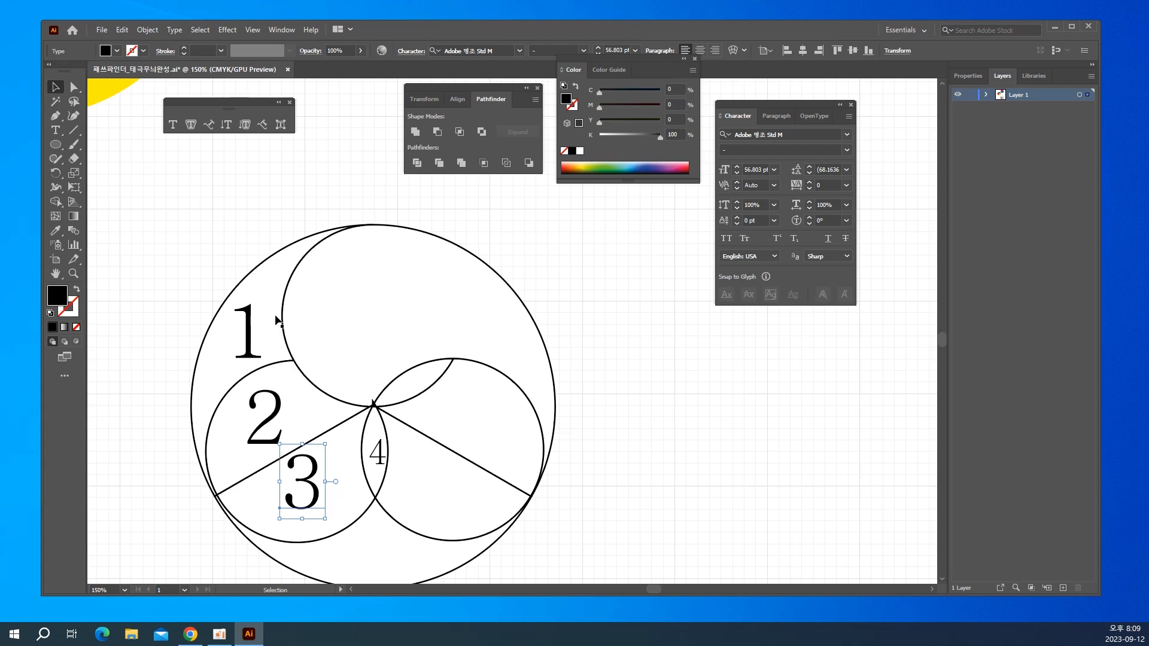
Unite the left crescent, the lower-left circle's halves and the adjoining overlap piece into one shape with Pathfinder.
click(267, 297)
click(269, 284)
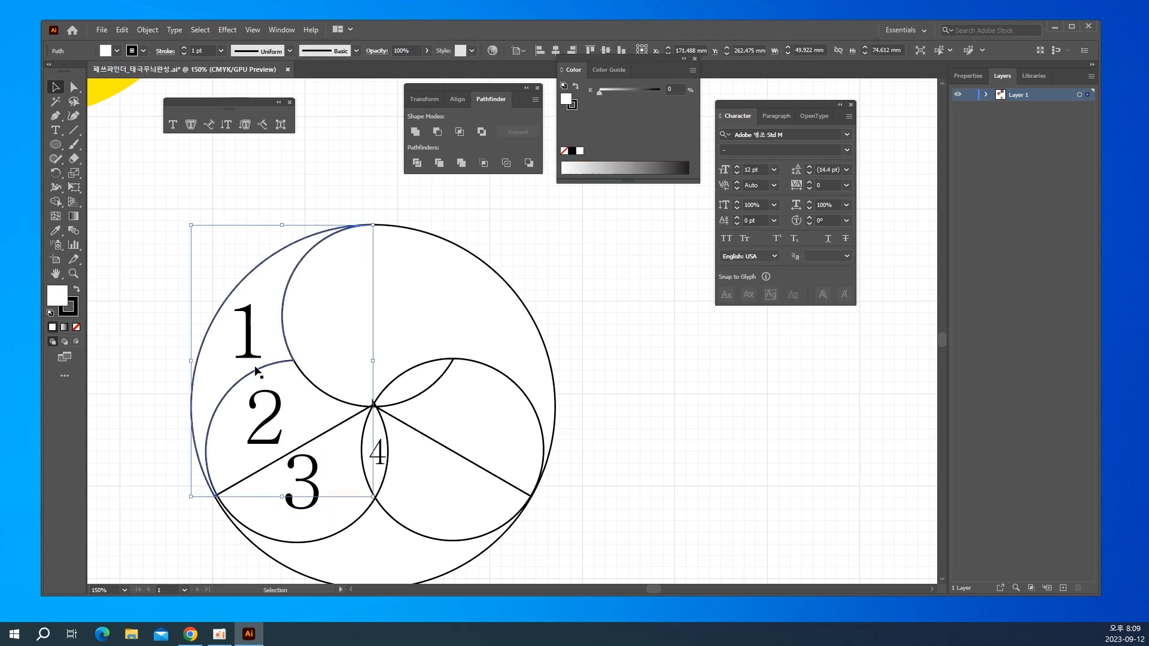
shift+click(217, 425)
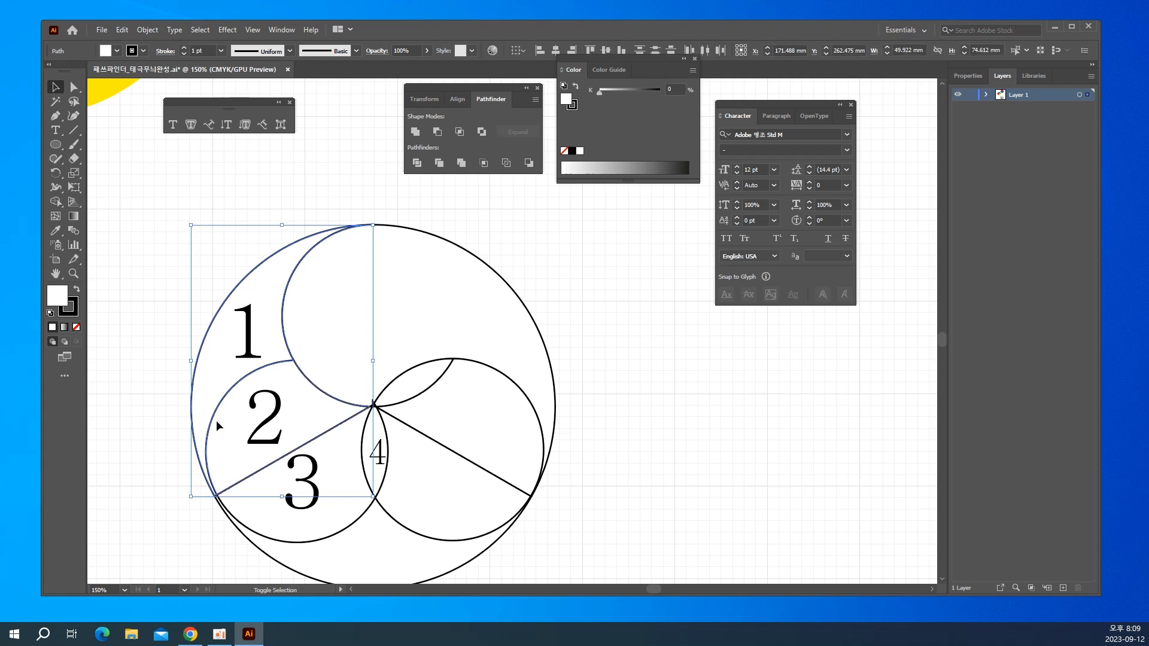
shift+click(256, 520)
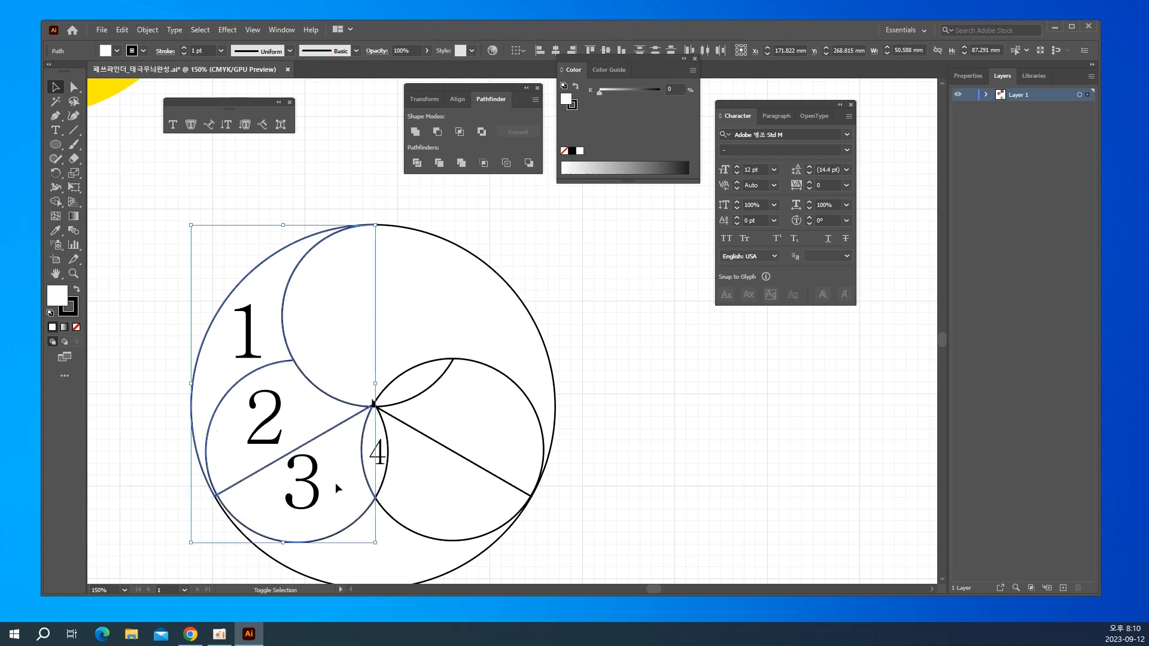
shift+click(372, 476)
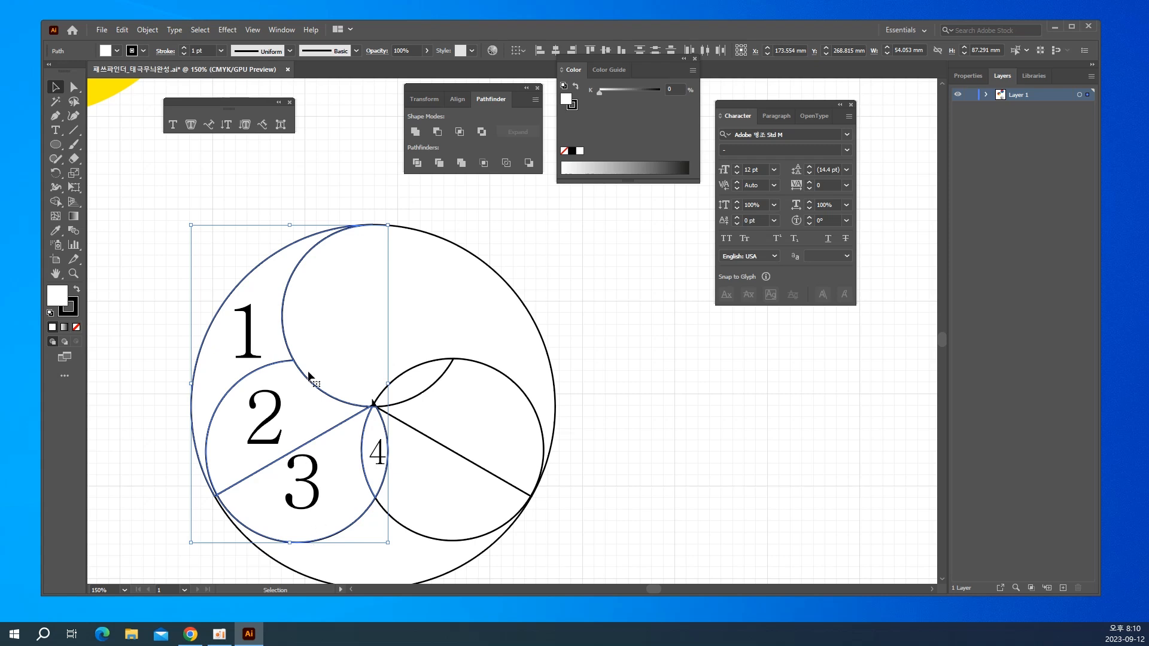
click(414, 131)
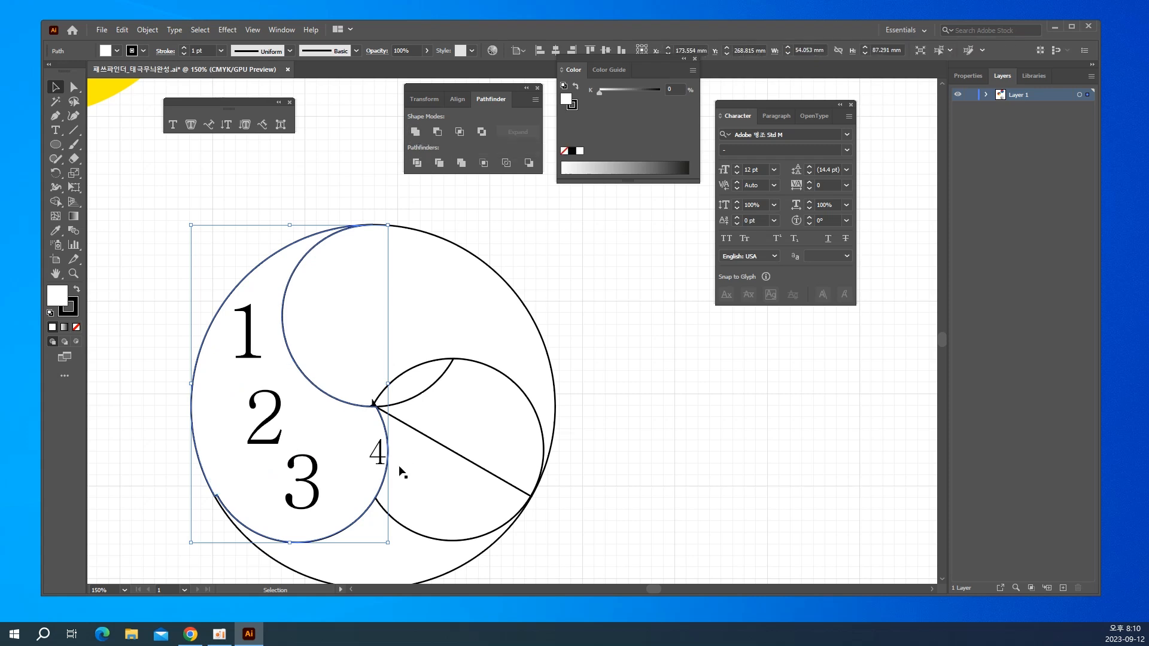
Place number 1 on the bottom crescent, 2 and 3 on the lower-right circle's halves, and 4 on its upper-left overlap piece.
scroll(400, 469, down, 3)
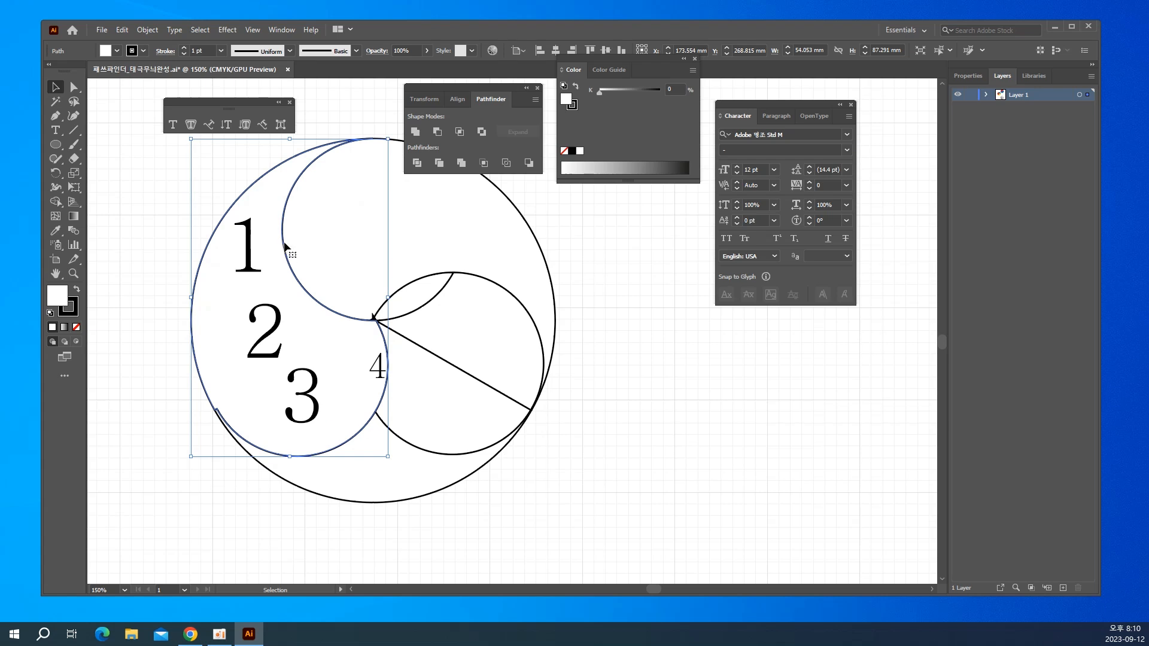
drag(251, 268, 362, 489)
drag(261, 350, 453, 427)
drag(310, 384, 489, 318)
drag(378, 366, 412, 297)
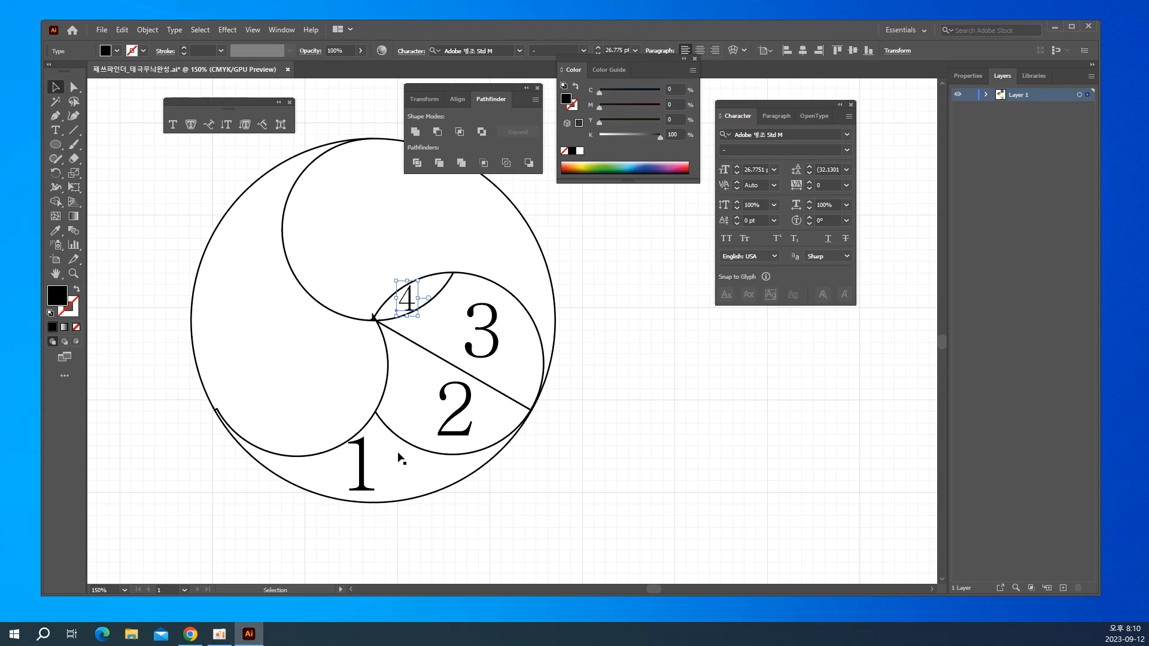
Unite the bottom crescent, the lower-right circle's halves and the small overlap piece into one swirl with Pathfinder.
click(396, 476)
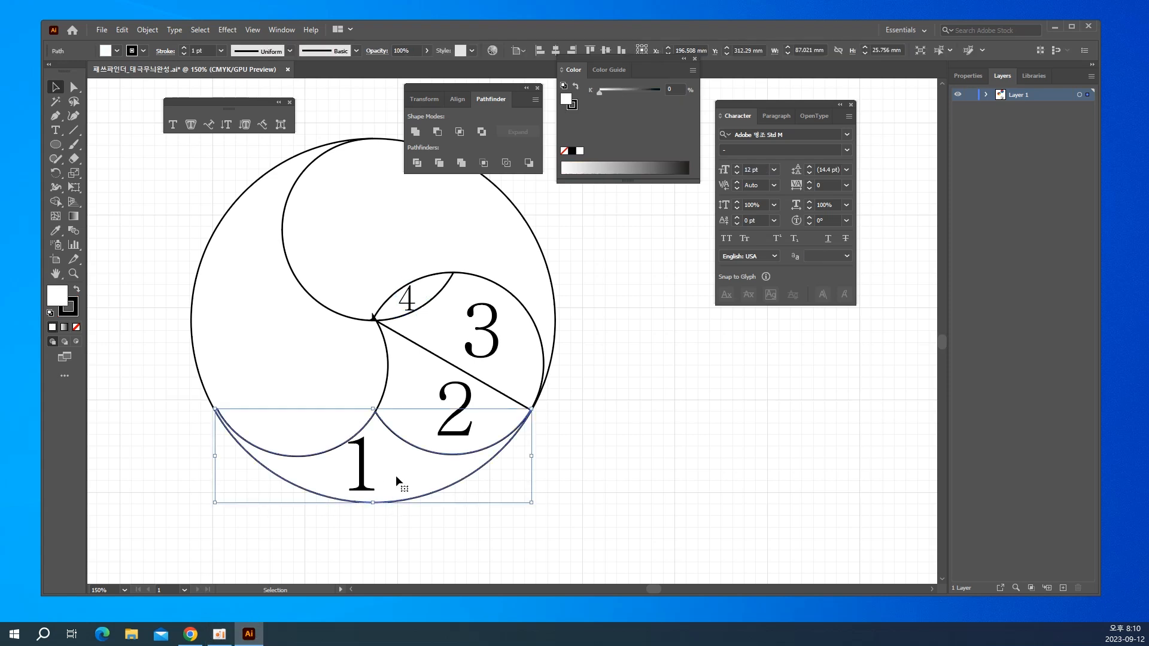
shift+click(407, 367)
shift+click(427, 332)
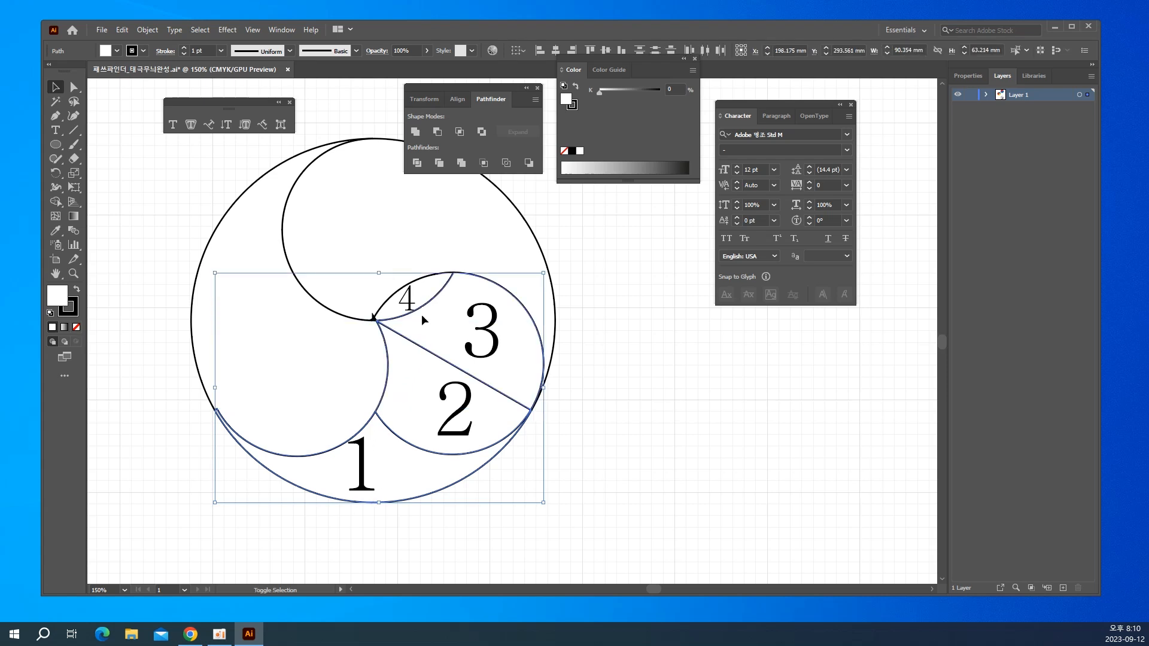
shift+click(427, 290)
click(416, 134)
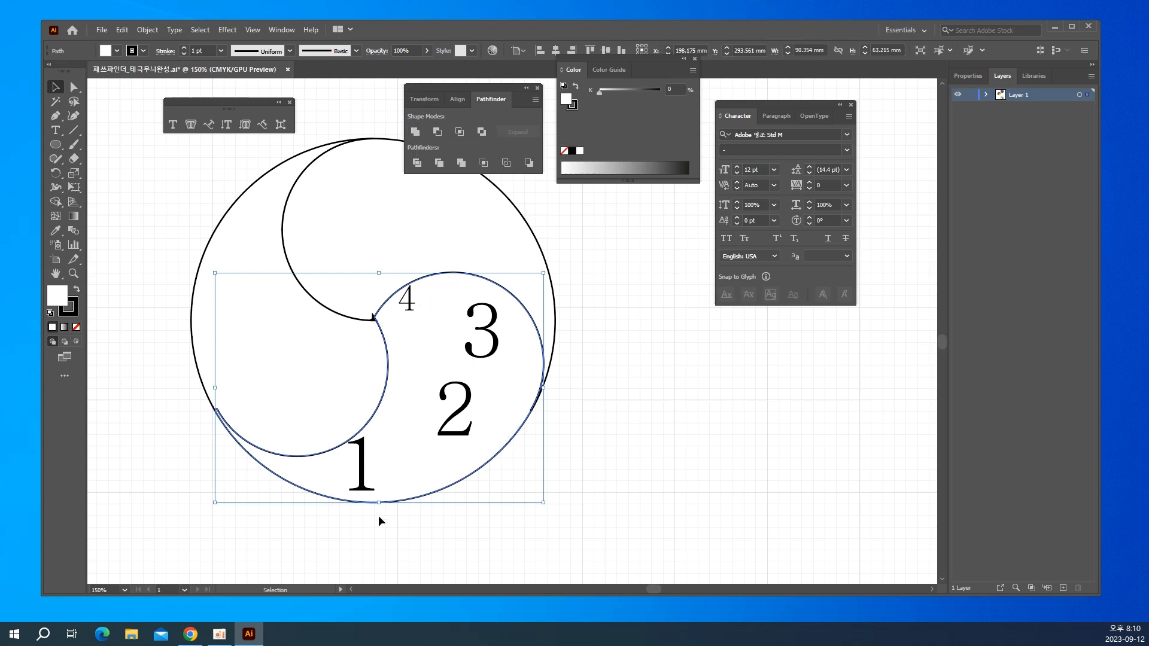
Move the number labels 1, 2, 3 and 4 off the swirls to the blank area right of the large circle.
drag(361, 470, 663, 438)
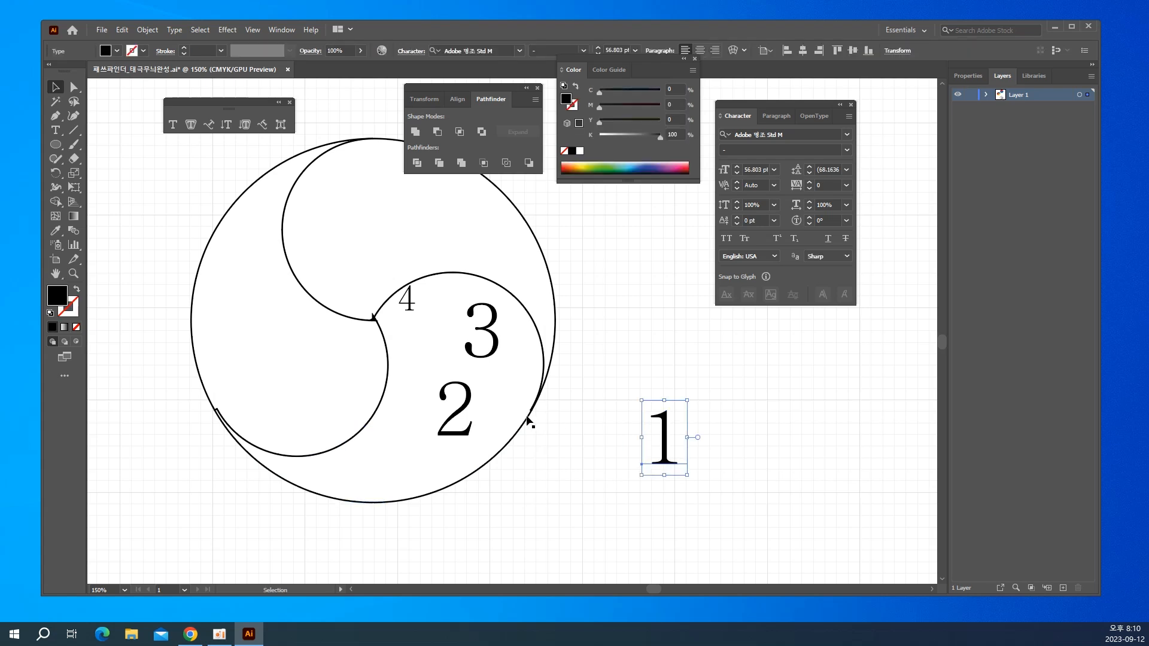
drag(473, 422, 641, 377)
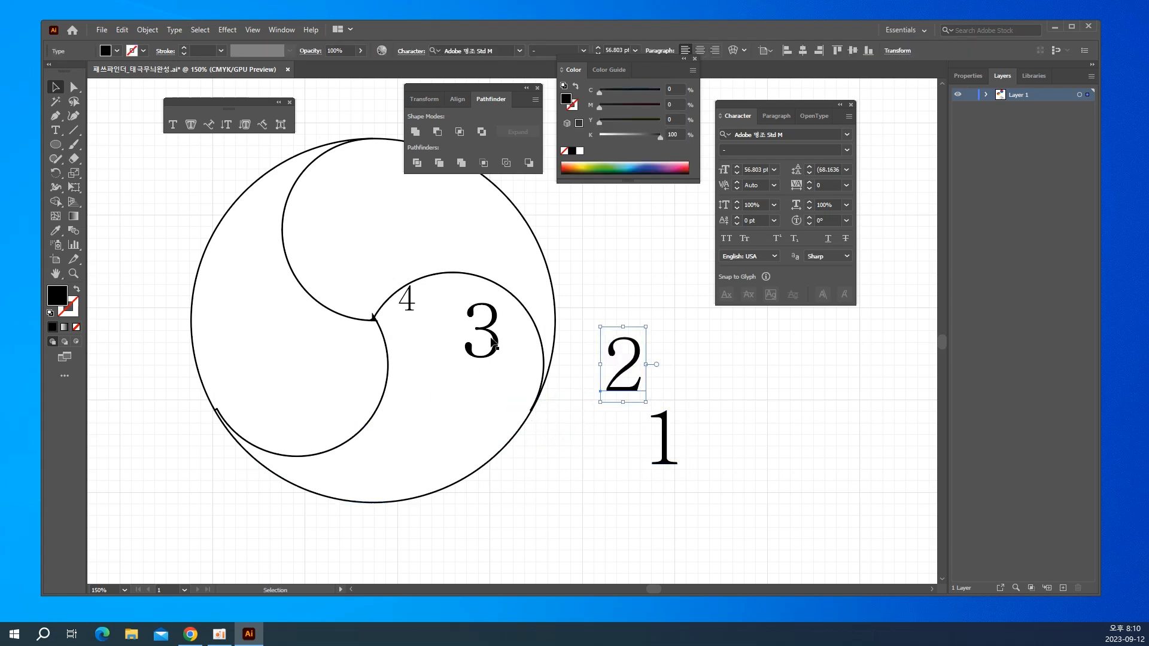
drag(492, 342, 650, 290)
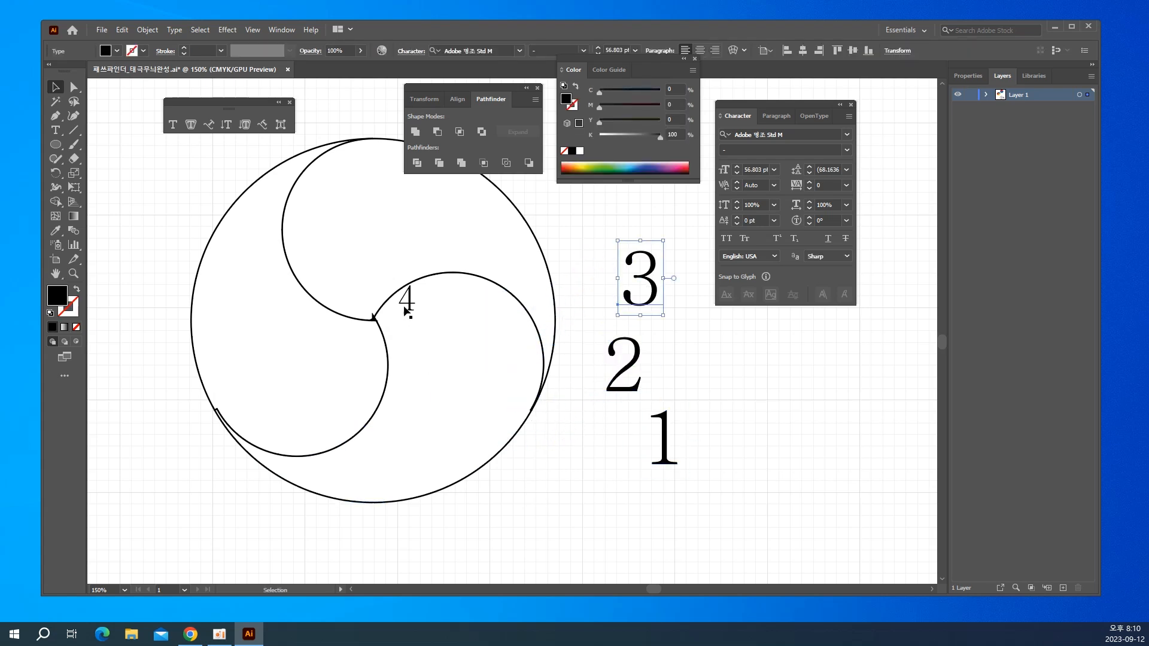
drag(407, 313, 573, 278)
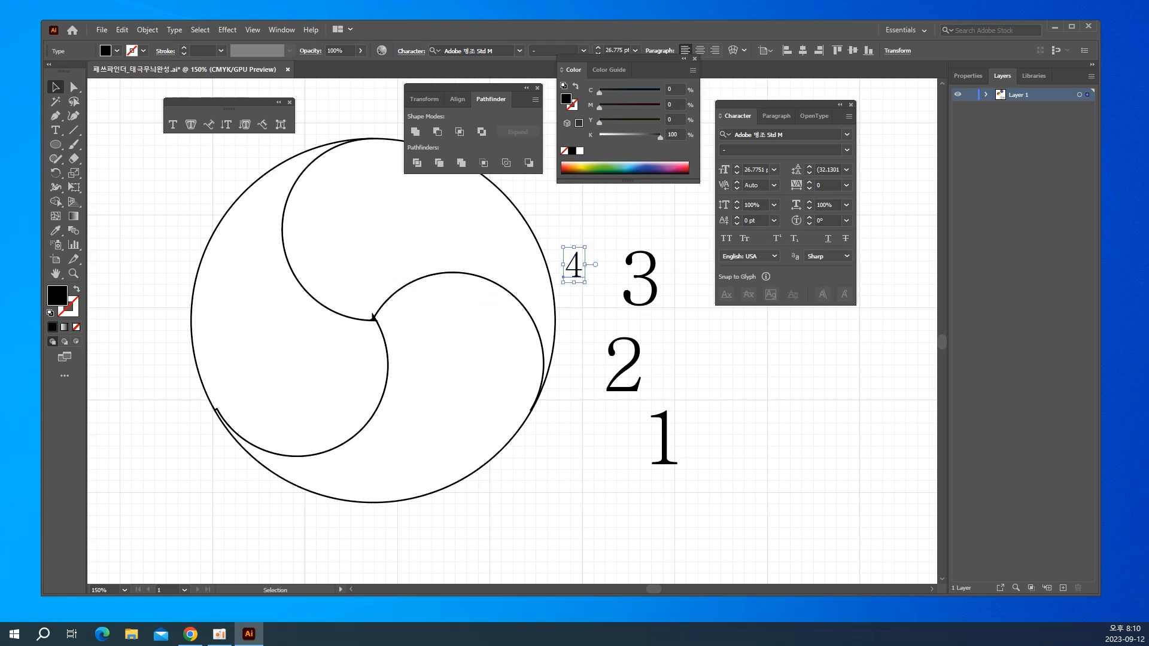
click(393, 551)
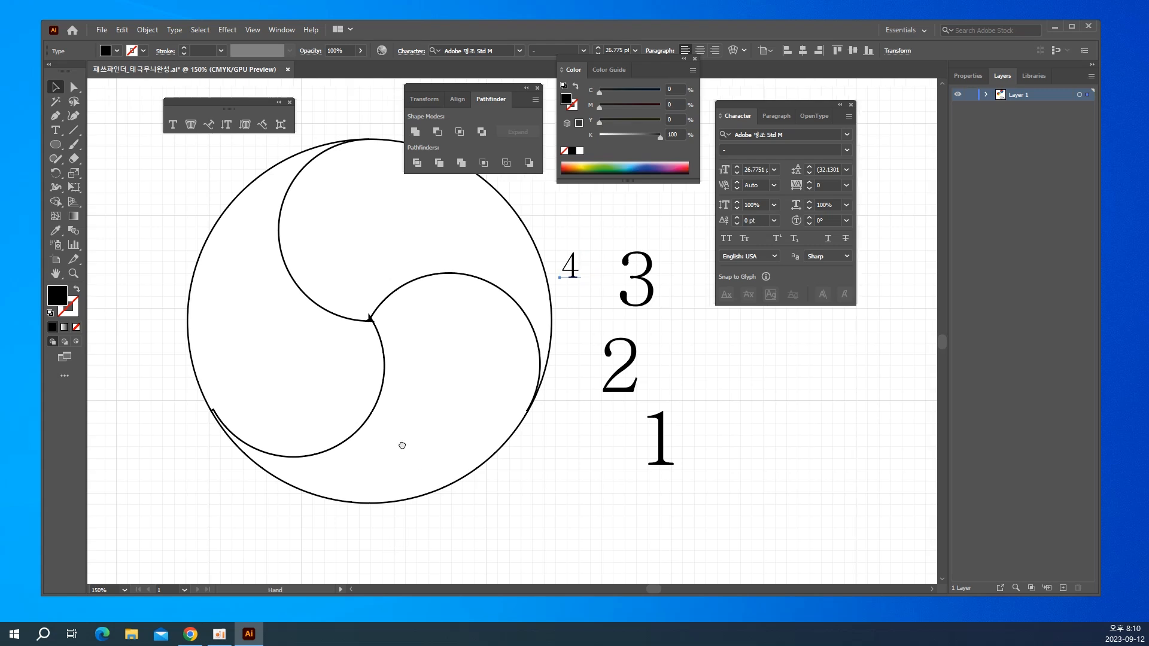
Fill the upper-right swirl with blue in CMYK mode, using C 100 and M 50.
drag(400, 444, 345, 482)
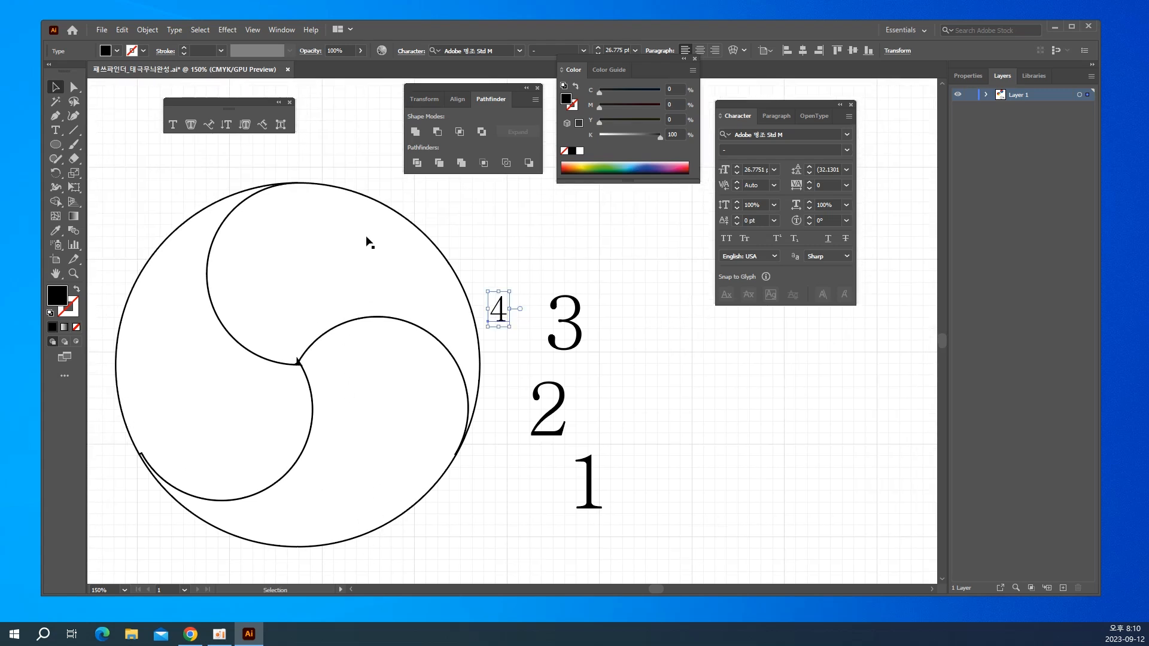
click(345, 260)
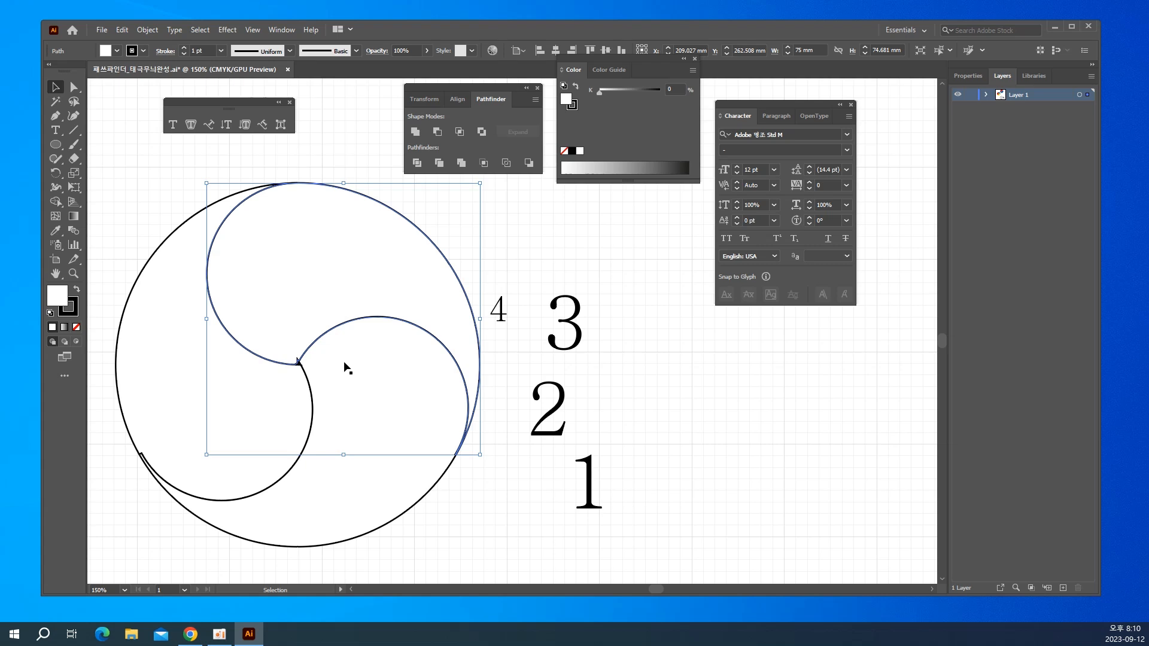
click(692, 71)
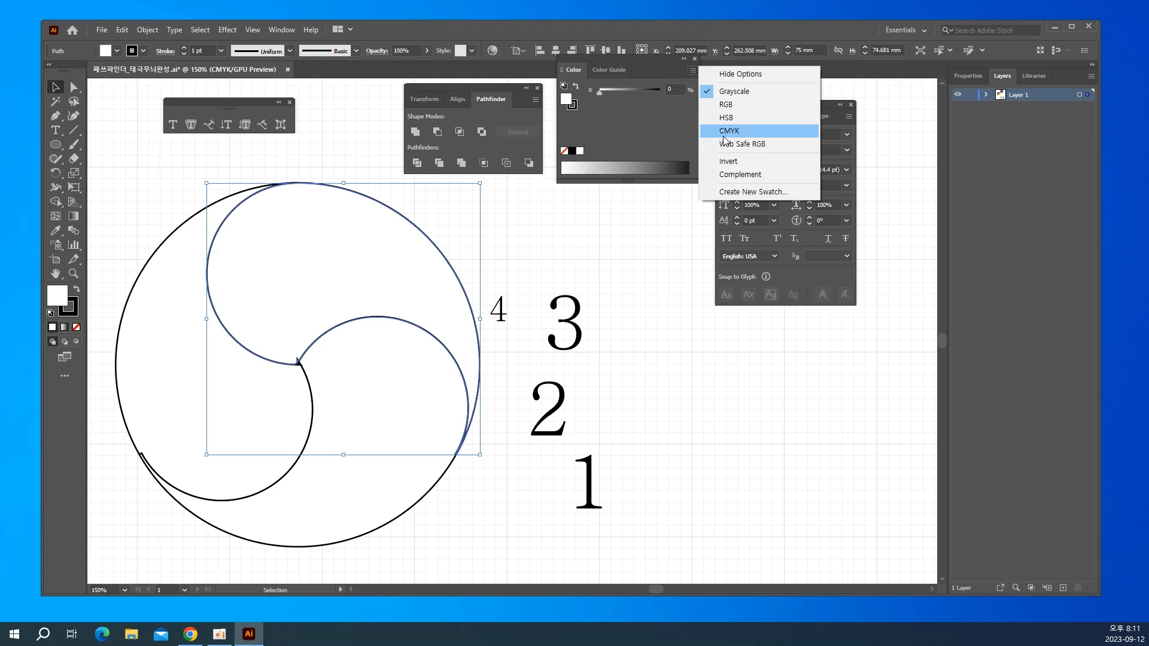
click(722, 132)
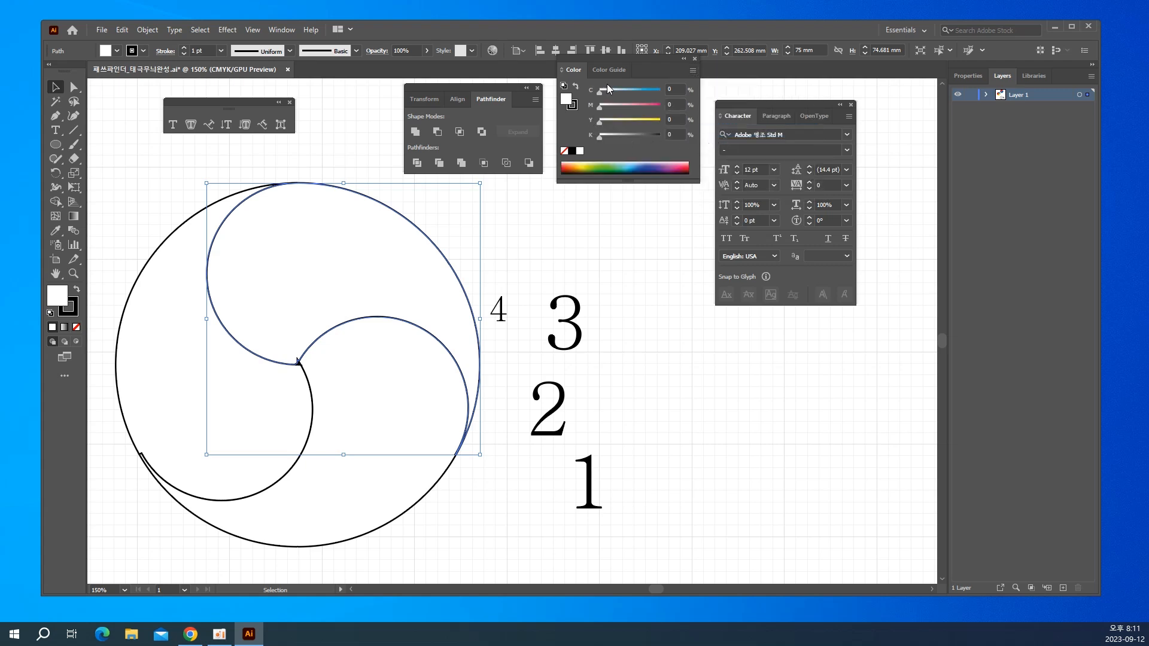
drag(606, 89, 661, 89)
click(677, 104)
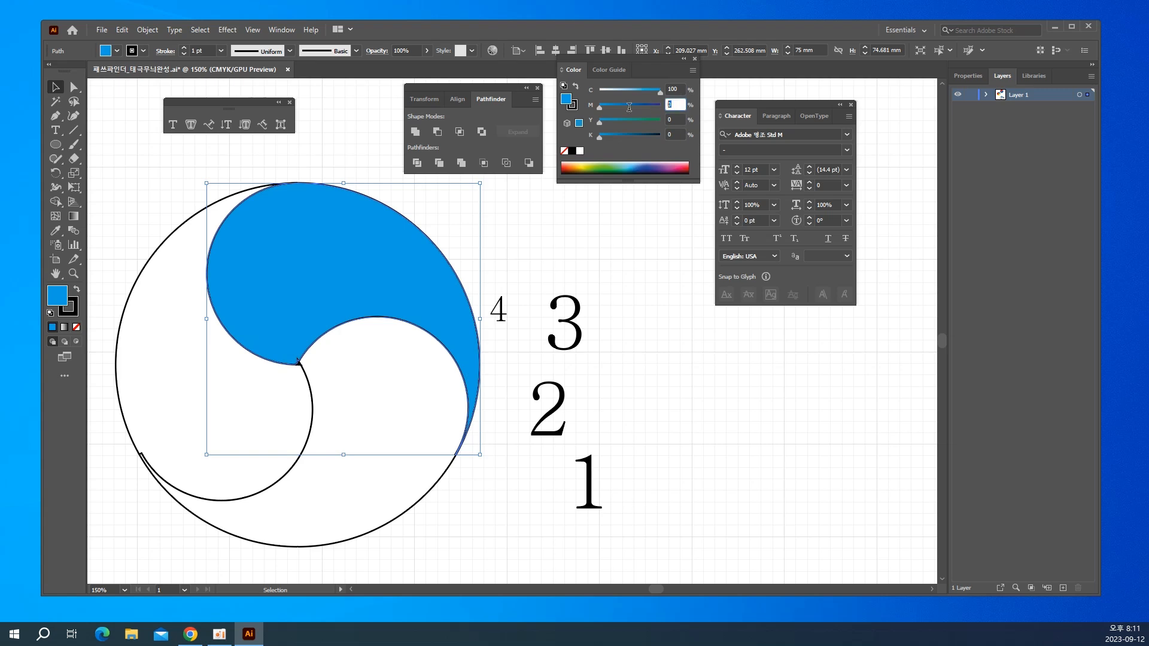
text(50)
key(Return)
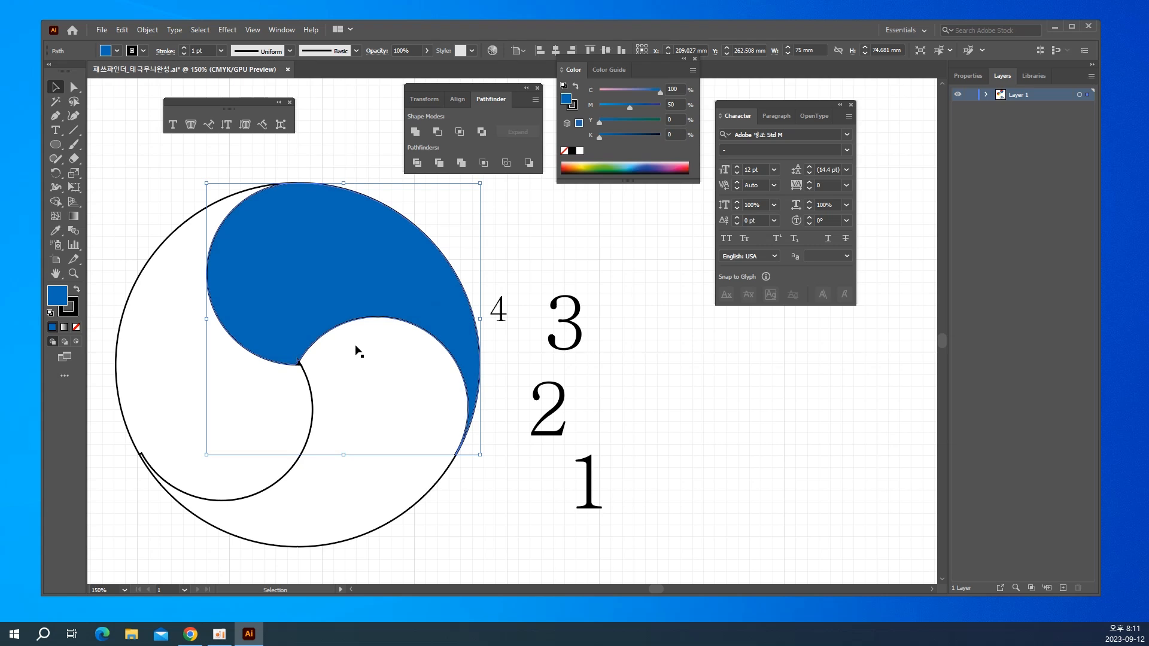
Fill the left swirl with red in CMYK mode, using M 100 and Y 100.
click(191, 386)
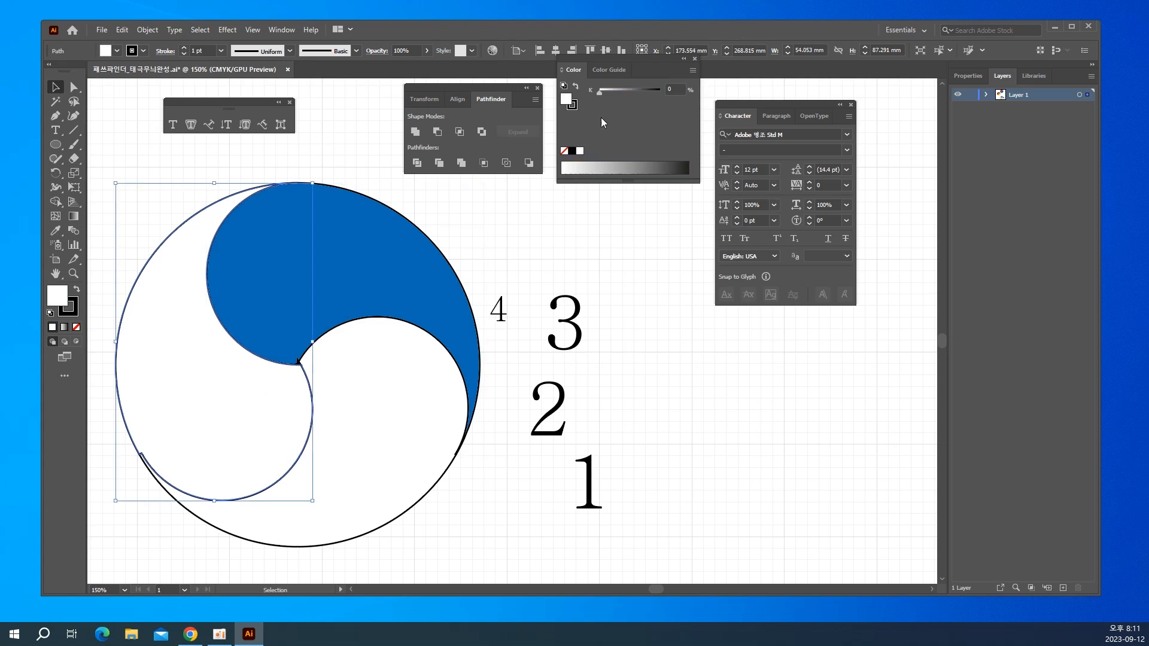
click(693, 70)
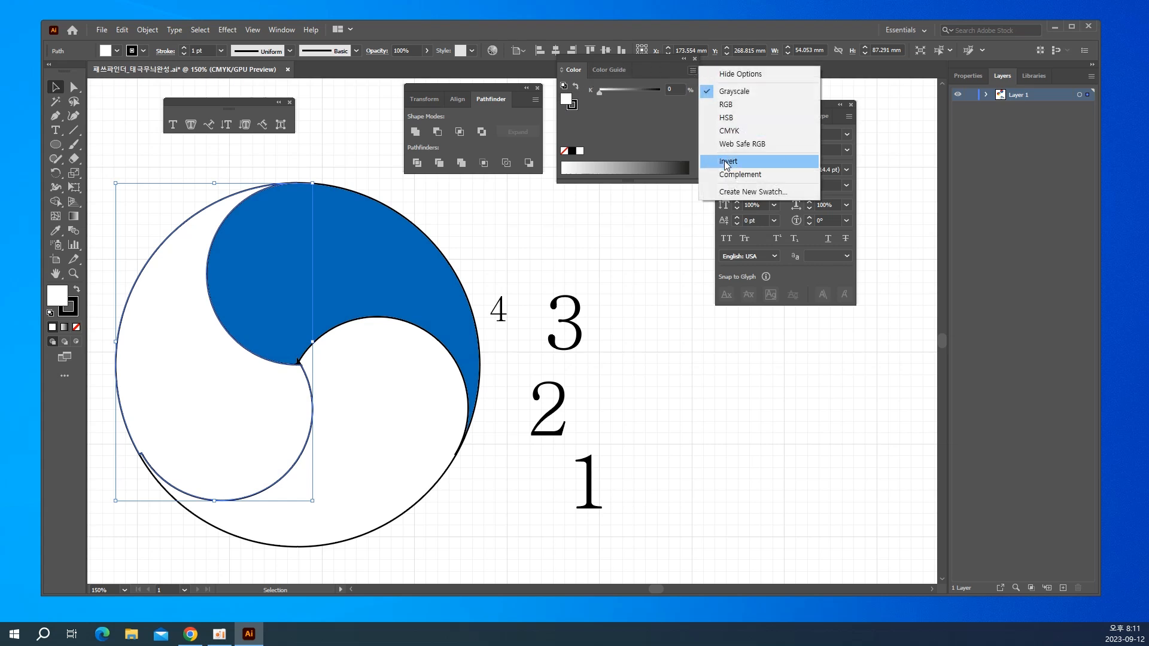
click(752, 129)
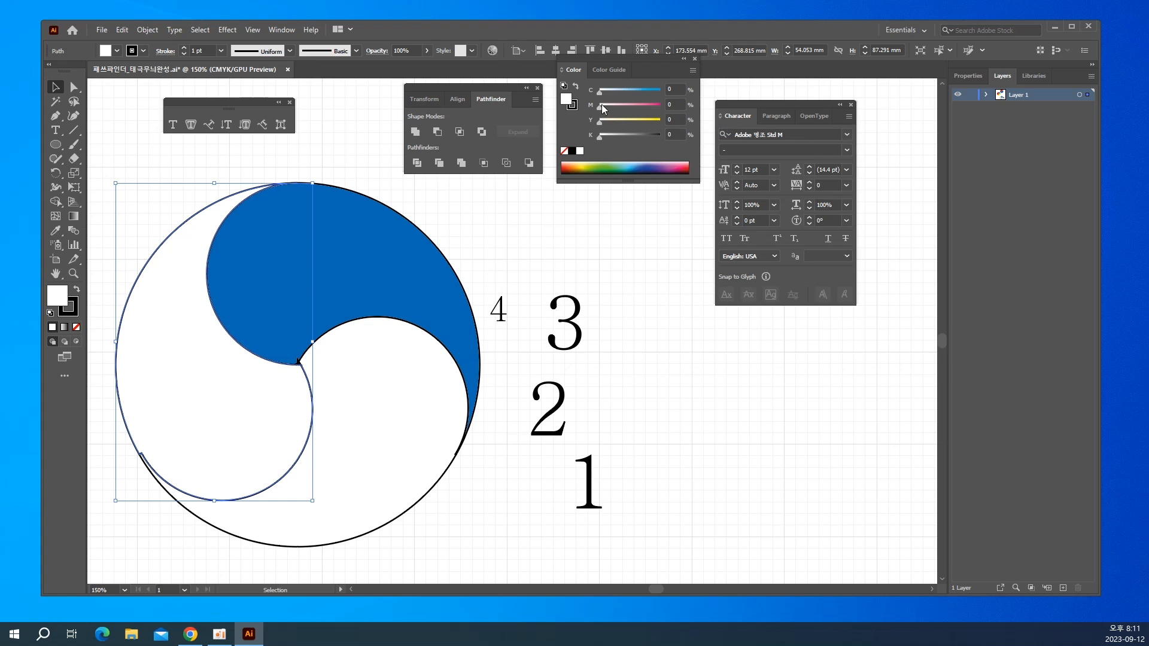
drag(601, 106, 664, 122)
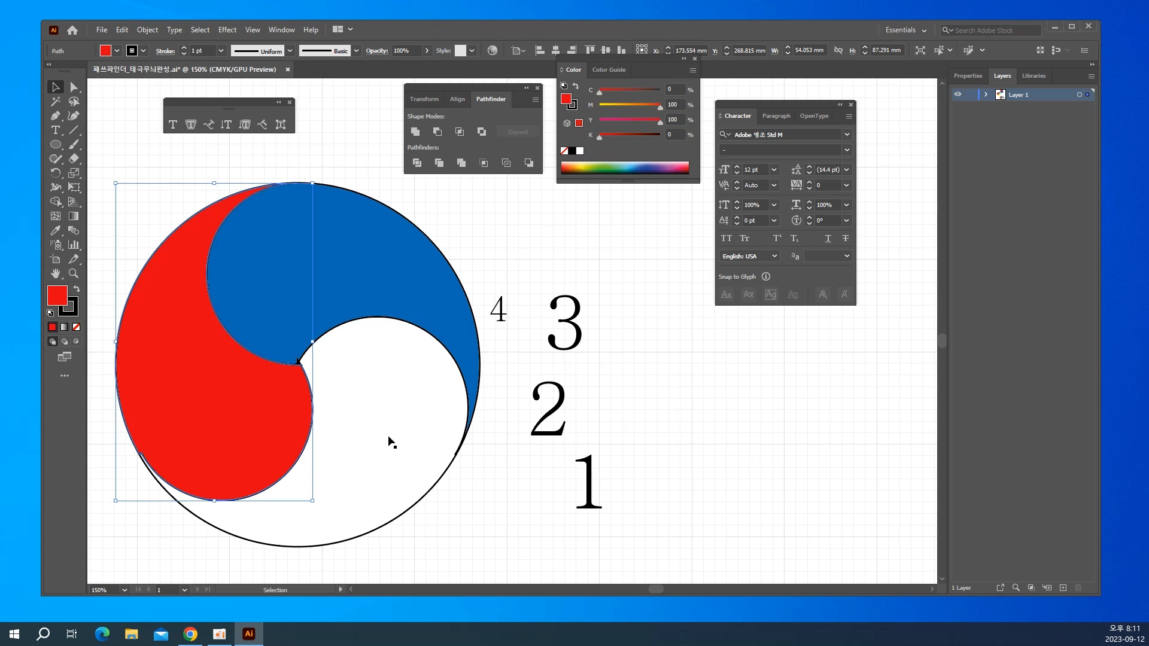
Fill the lower-right swirl with yellow in CMYK mode, using Y 100.
scroll(389, 442, down, 1)
click(349, 446)
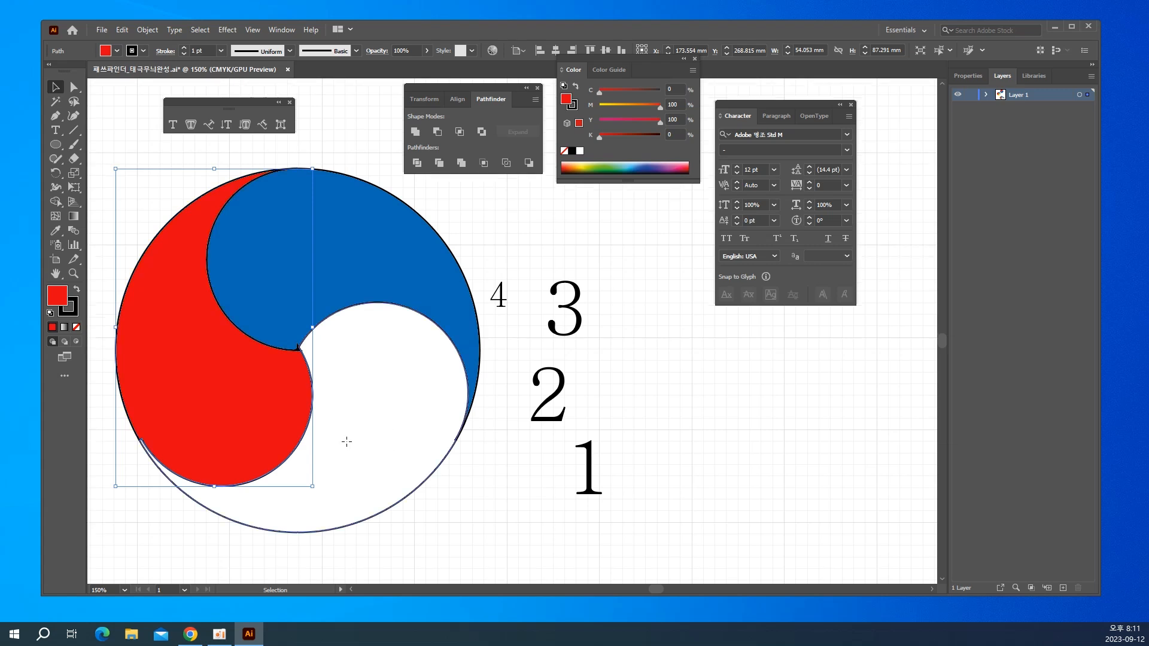
click(689, 72)
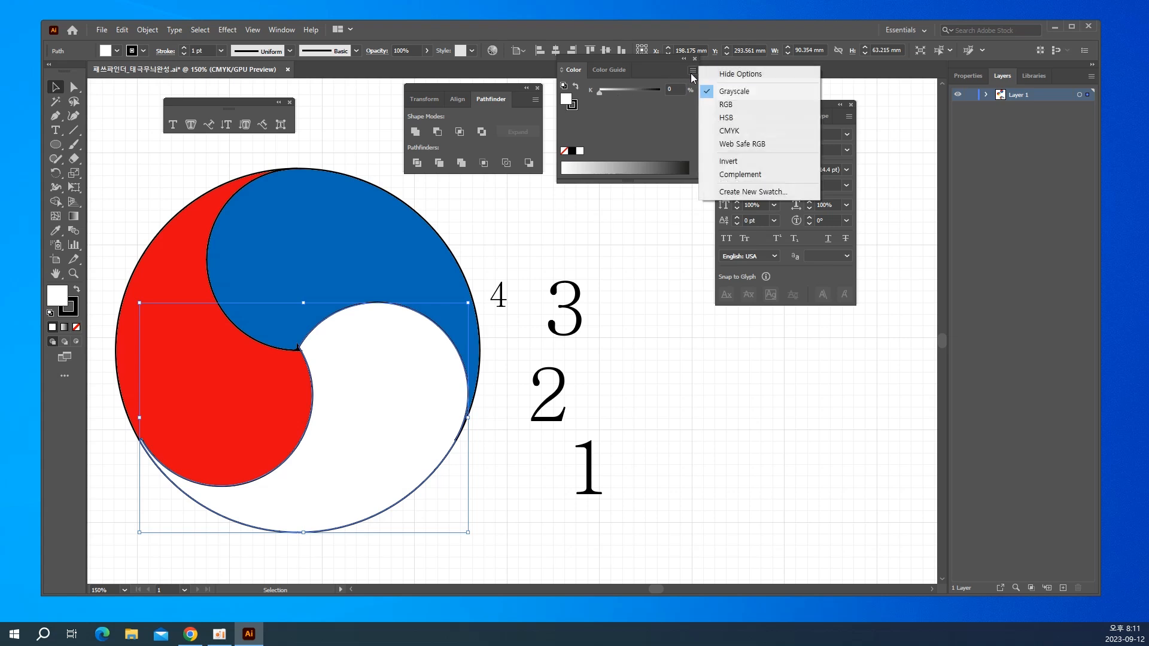
click(707, 130)
drag(634, 120, 685, 124)
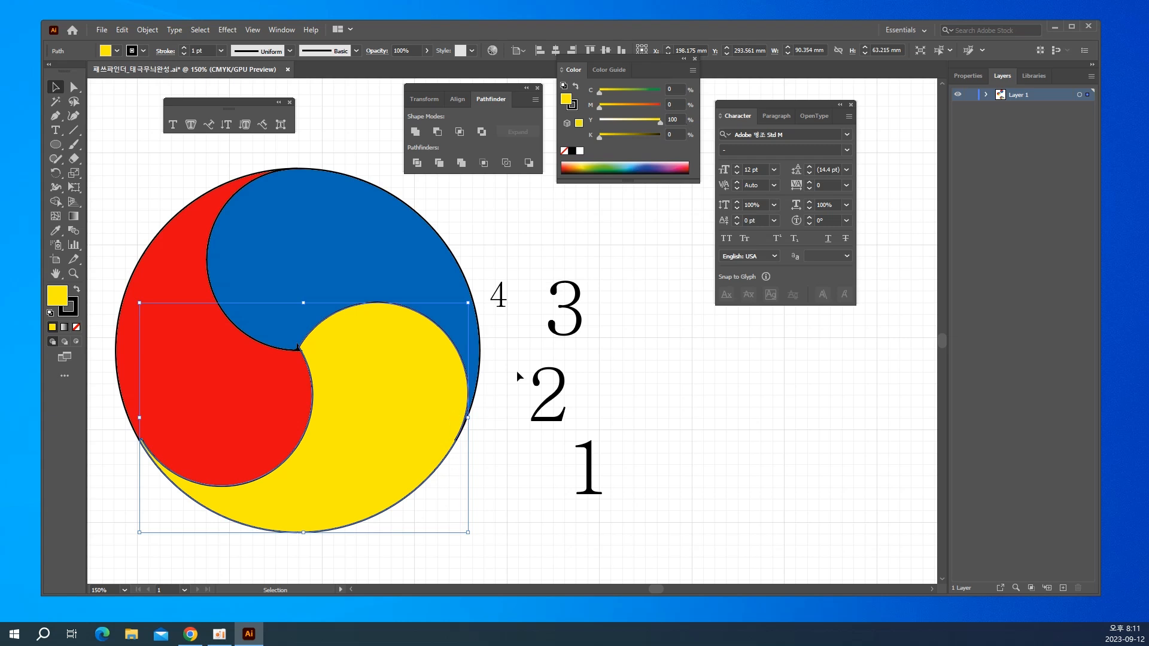
Delete the number labels 1, 2, 3 and 4 beside the coloured taegeuk.
drag(507, 256, 624, 424)
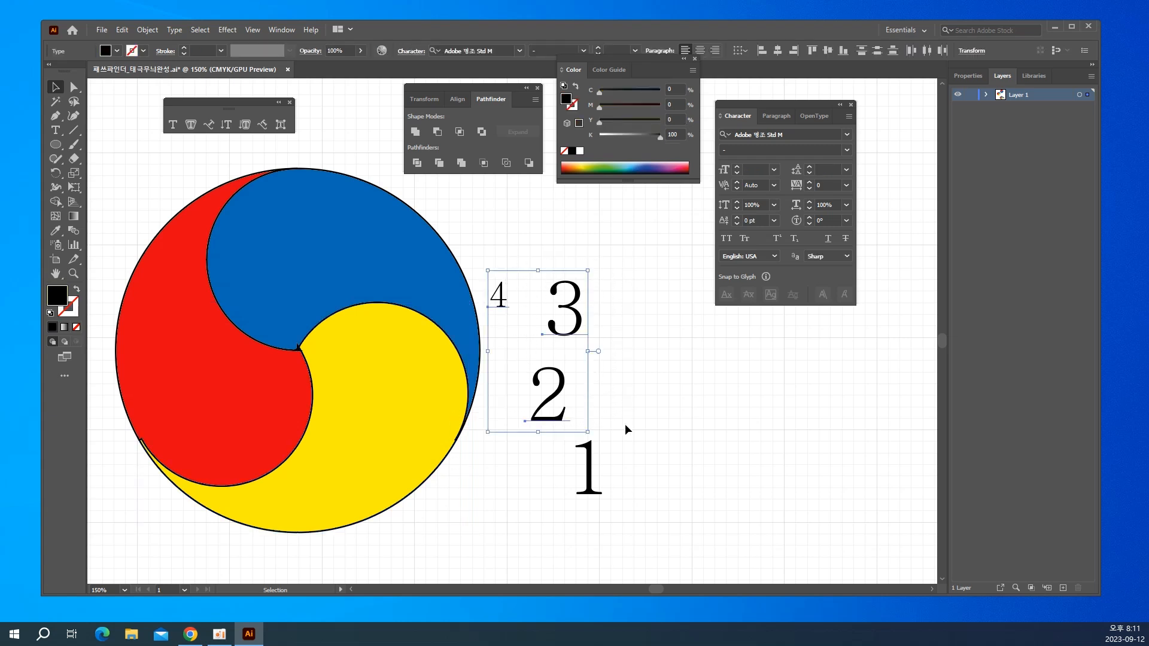
key(Delete)
click(592, 454)
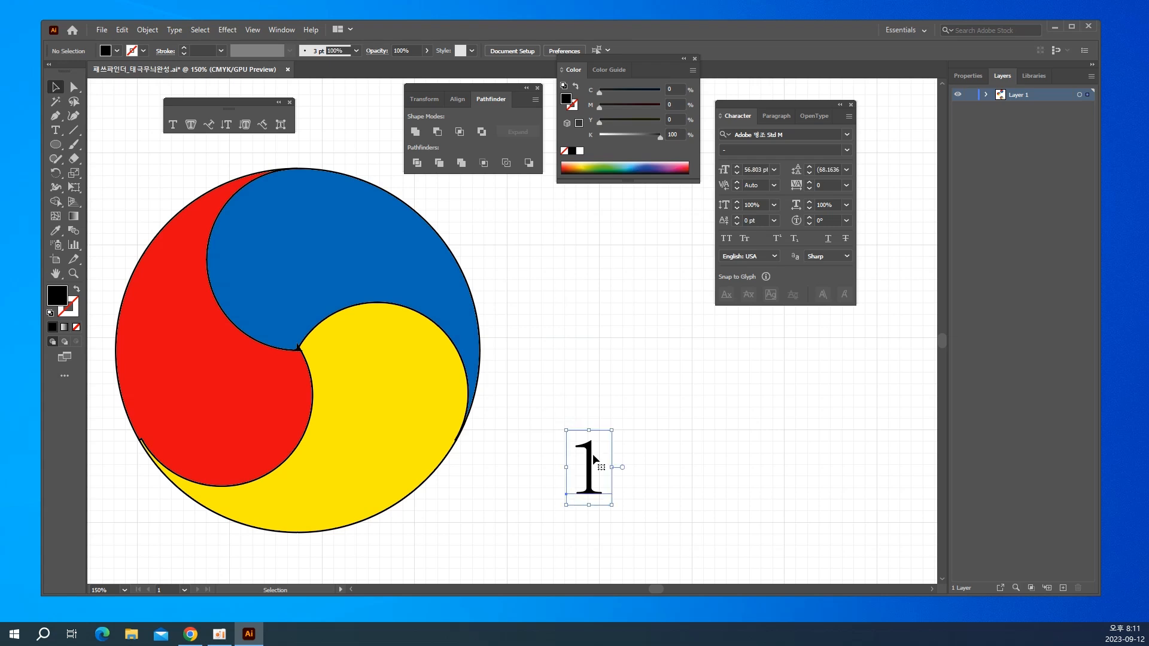
key(Delete)
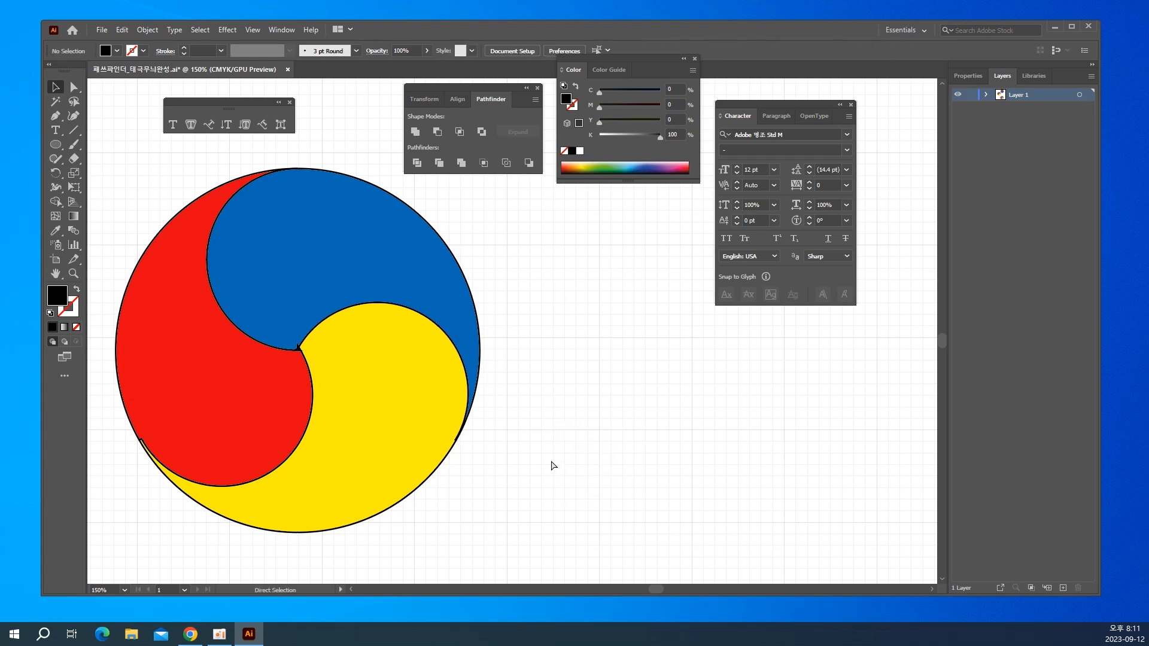
Select the blue, red and yellow swirls together and move them left, away from the leftover fragments at their centre.
key(ctrl+minus)
key(ctrl+minus)
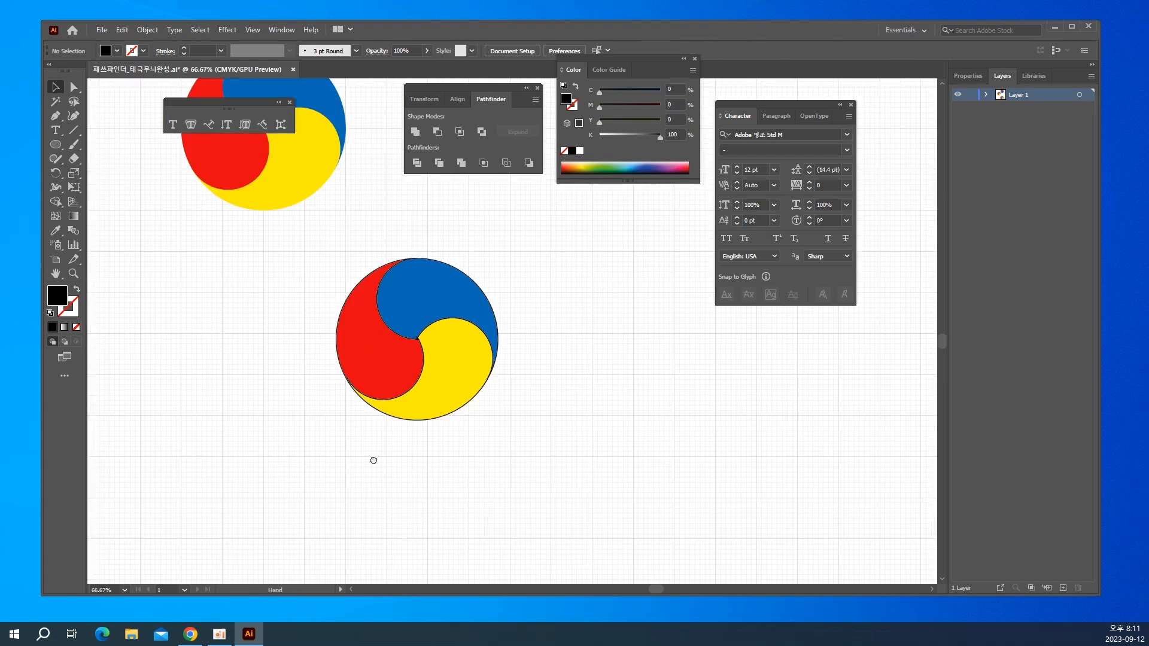
drag(375, 458, 416, 493)
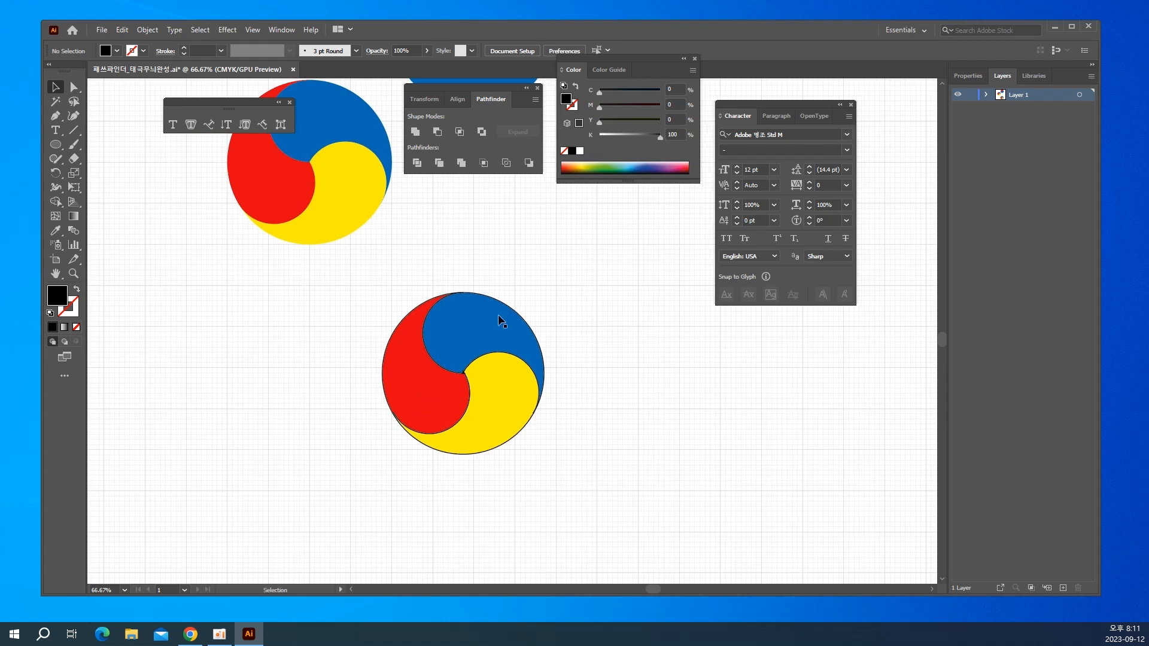
click(501, 322)
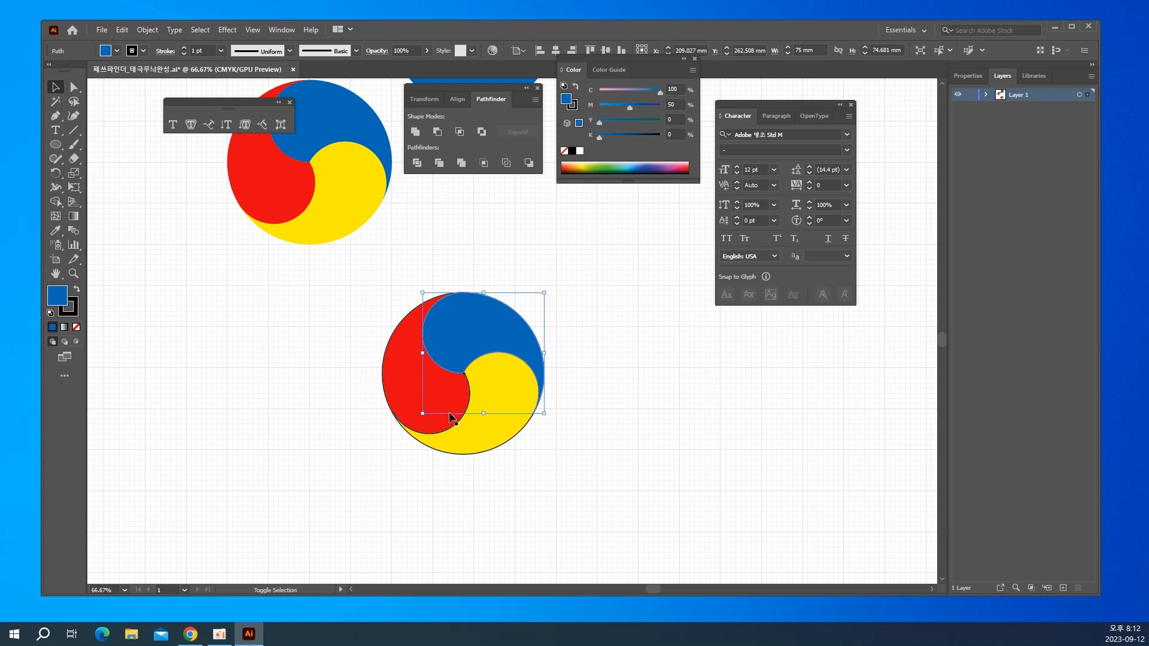
shift+click(426, 393)
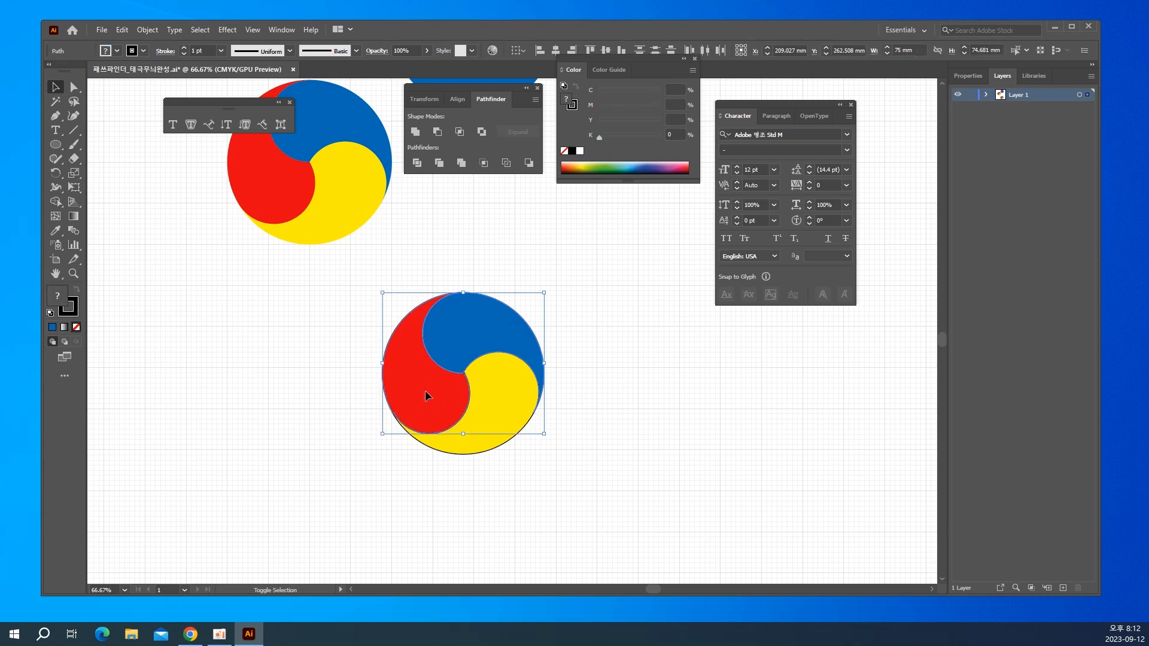
shift+click(491, 428)
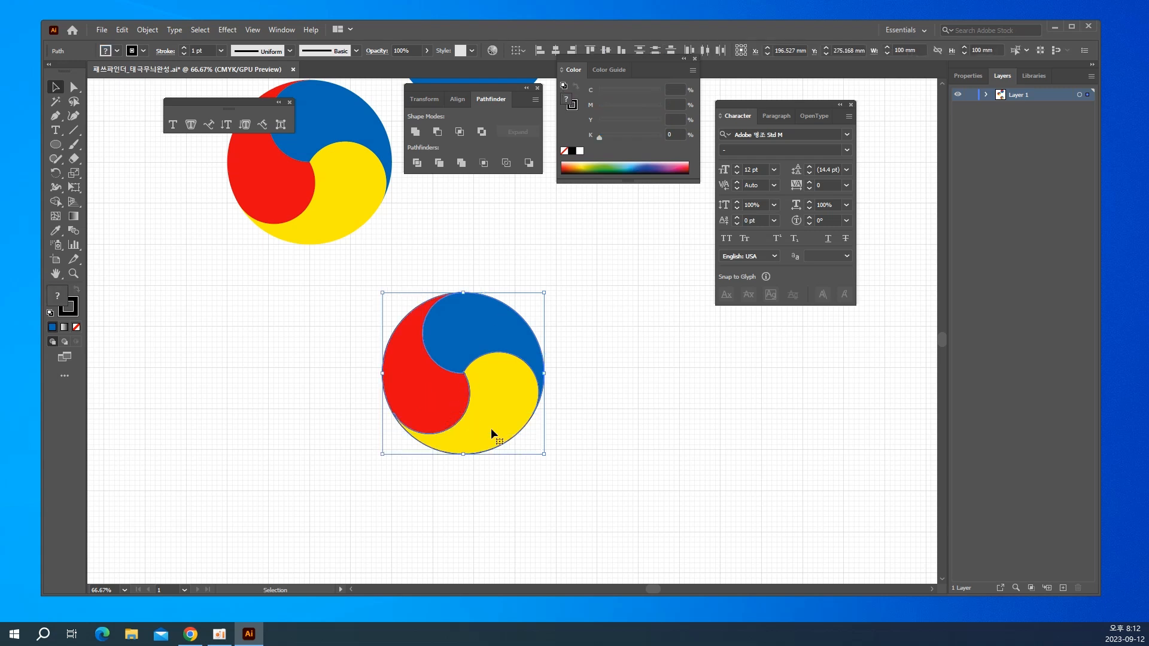
drag(491, 429, 286, 451)
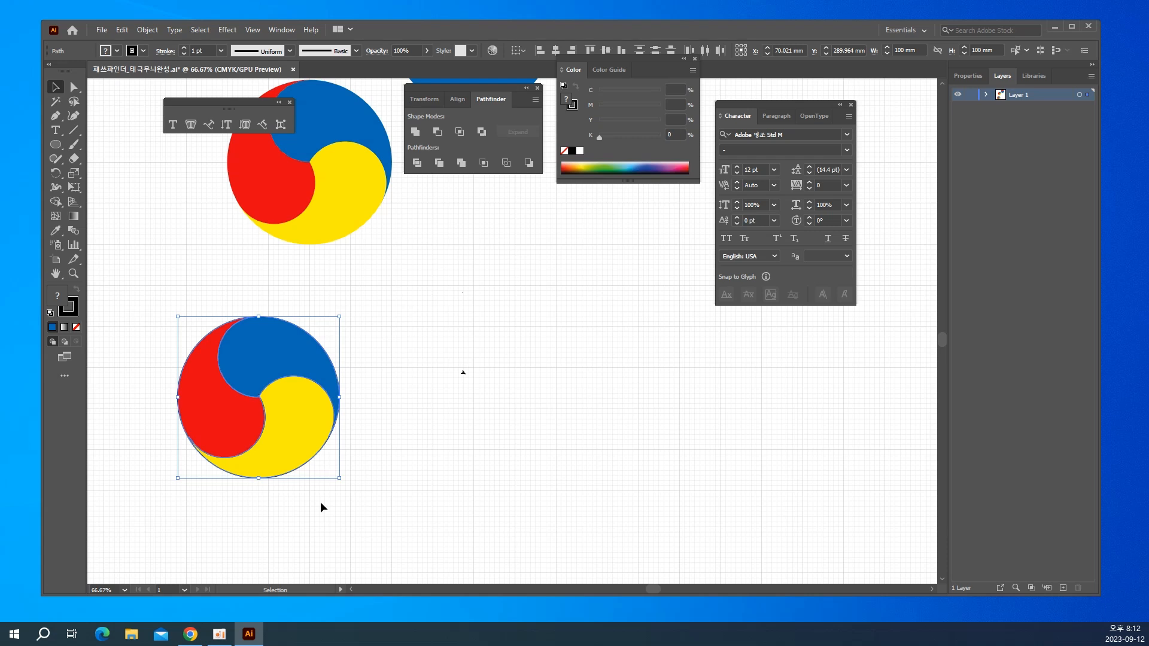
Remove the stroke from the three selected swirls and group them into one object.
click(73, 318)
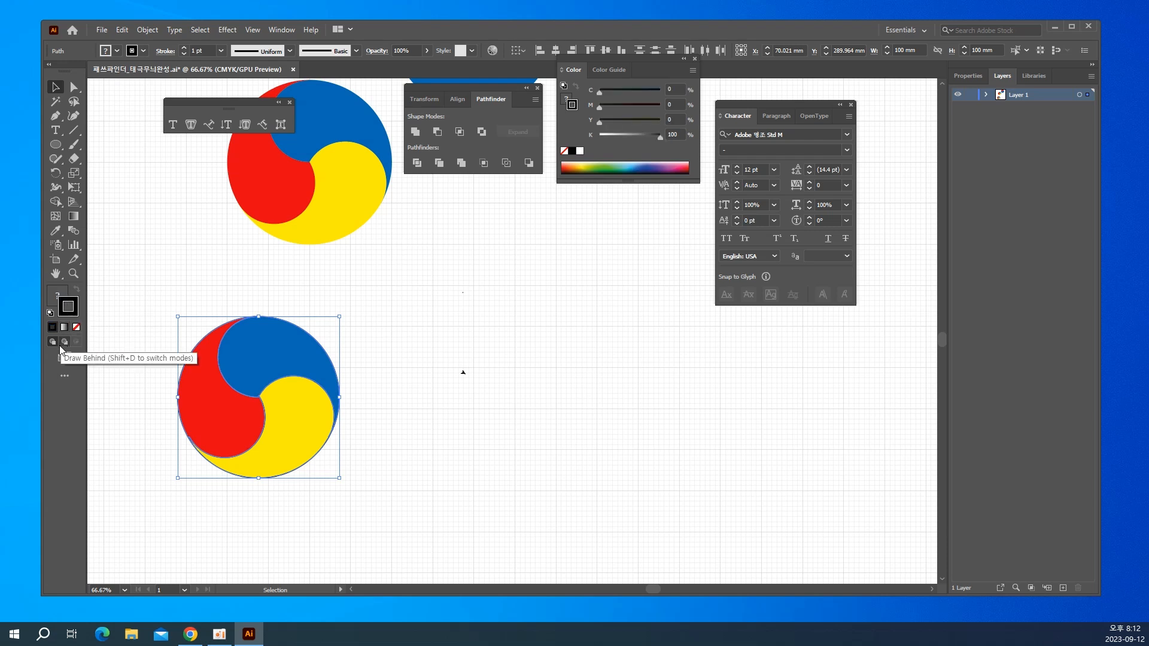
click(78, 331)
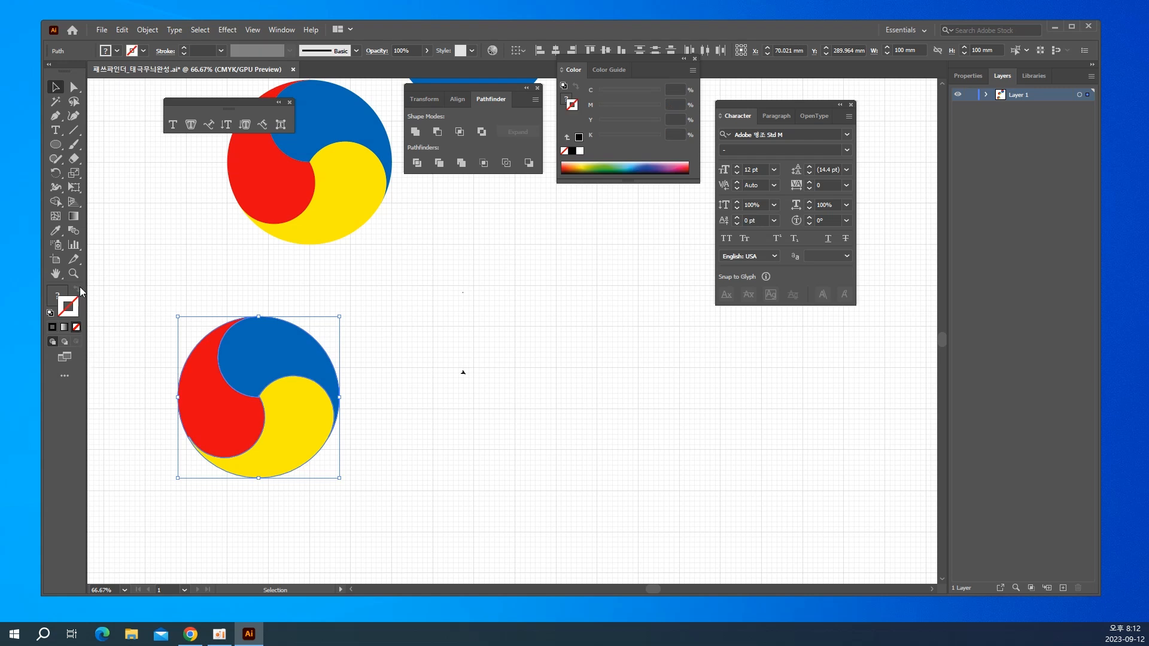
click(147, 30)
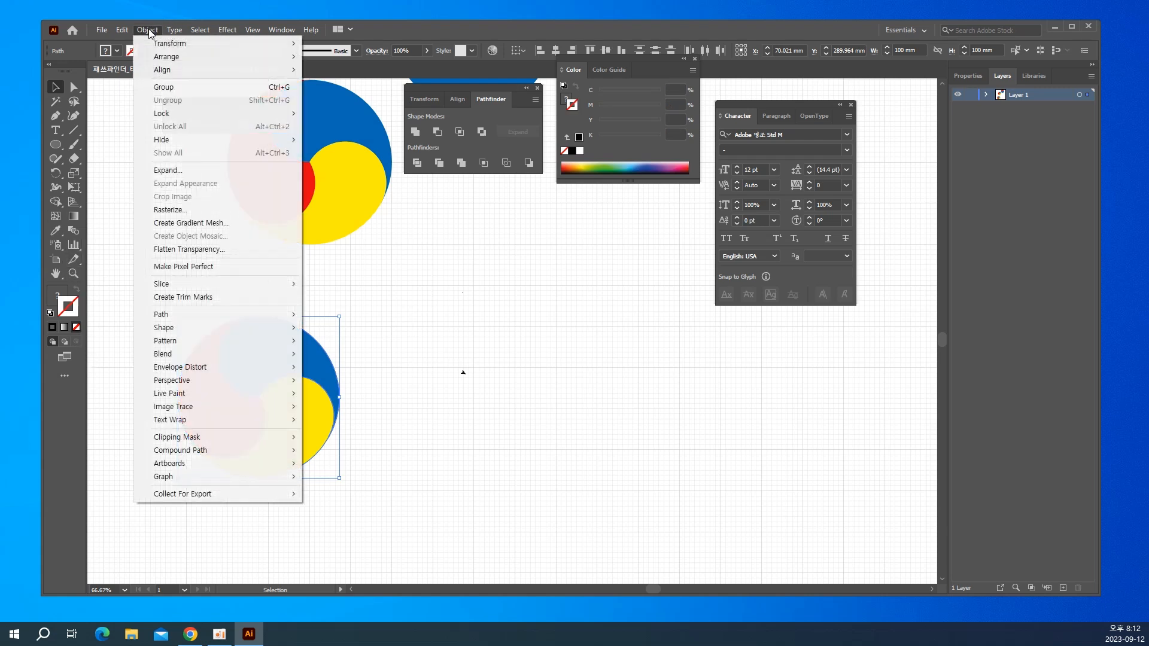
click(177, 92)
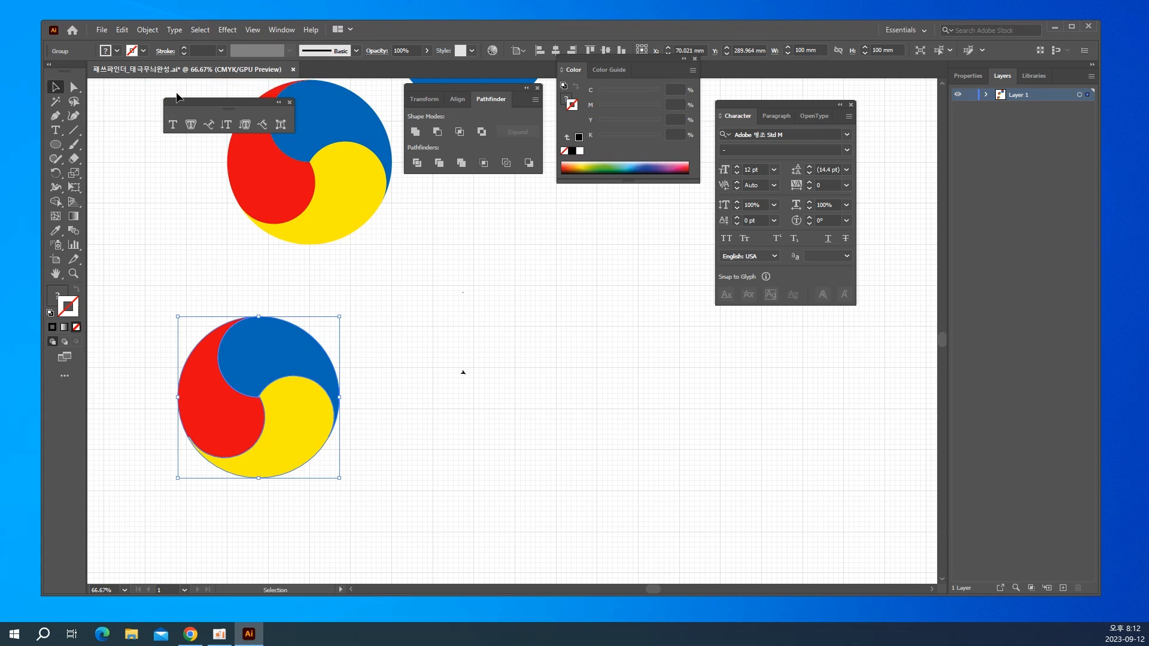
Delete the small black leftover fragment remaining where the taegeuk's centre was.
drag(411, 310, 576, 450)
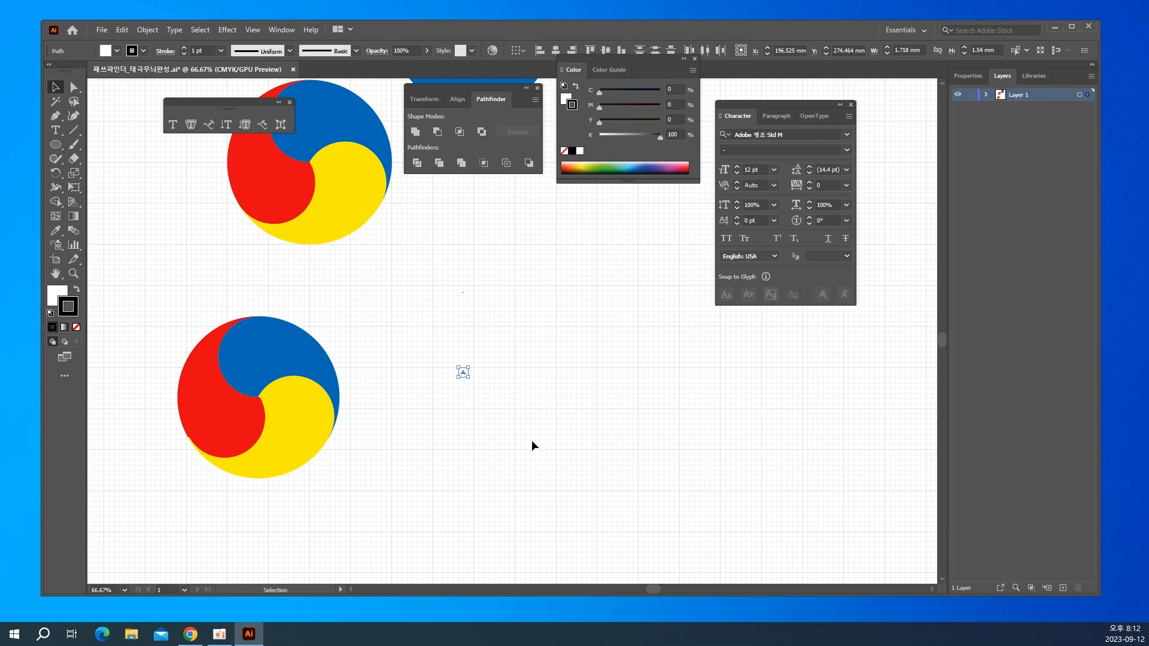
key(Delete)
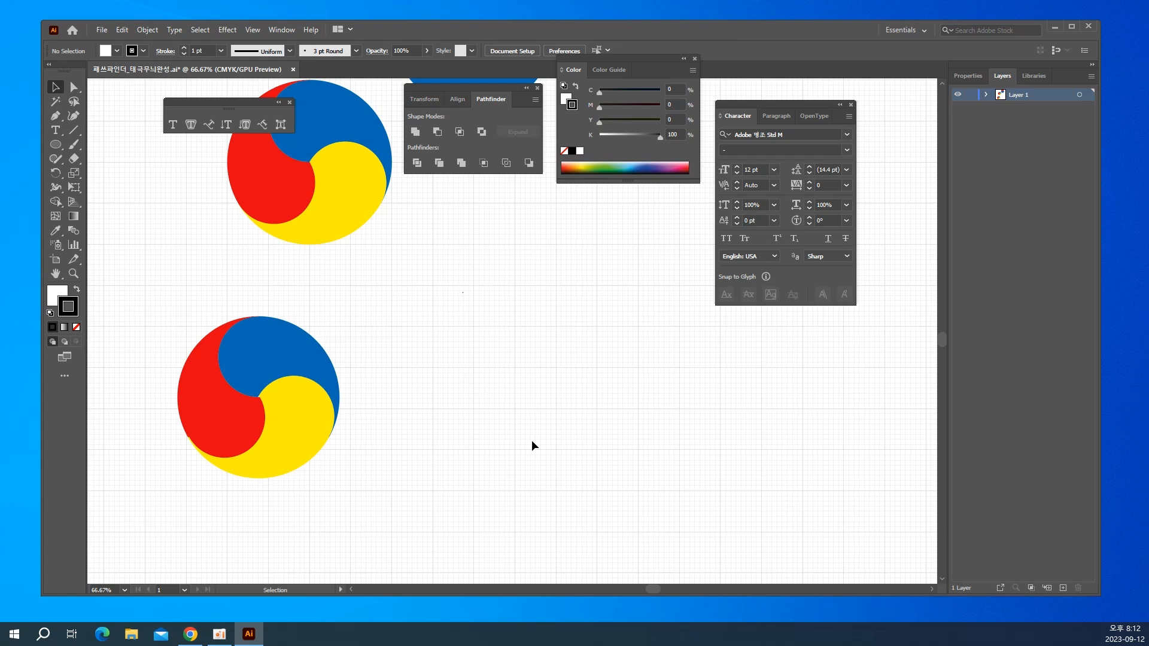
Move the grouped taegeuk up beside the other three-colour taegeuk, on its left side.
key(a)
key(ctrl+minus)
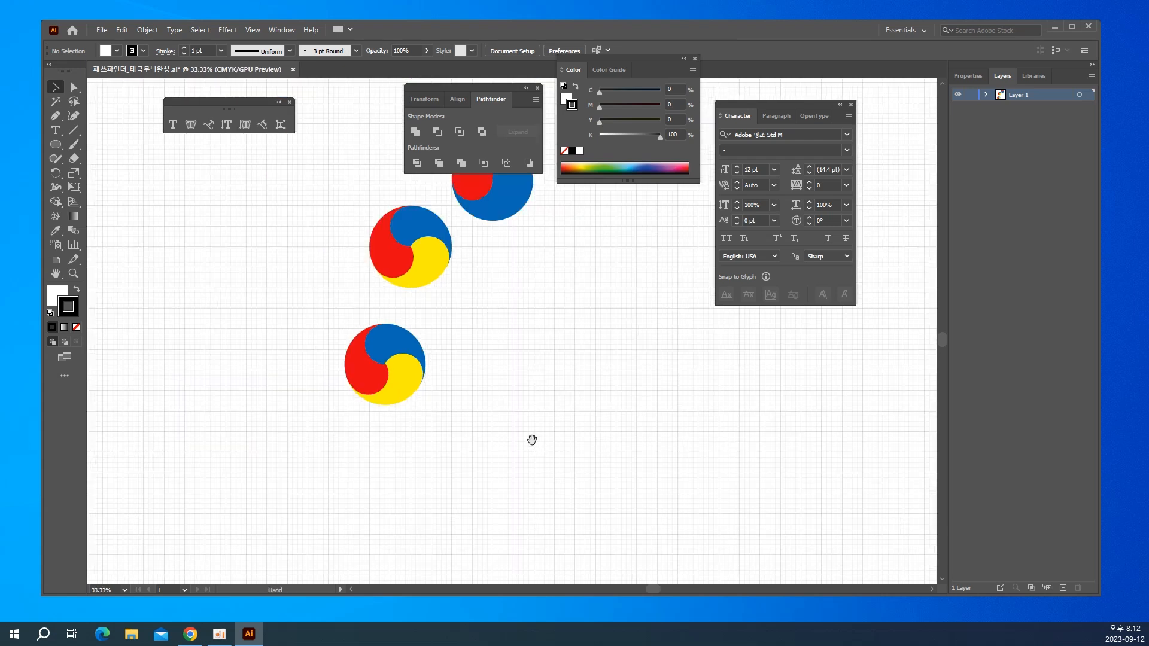
drag(467, 452, 373, 470)
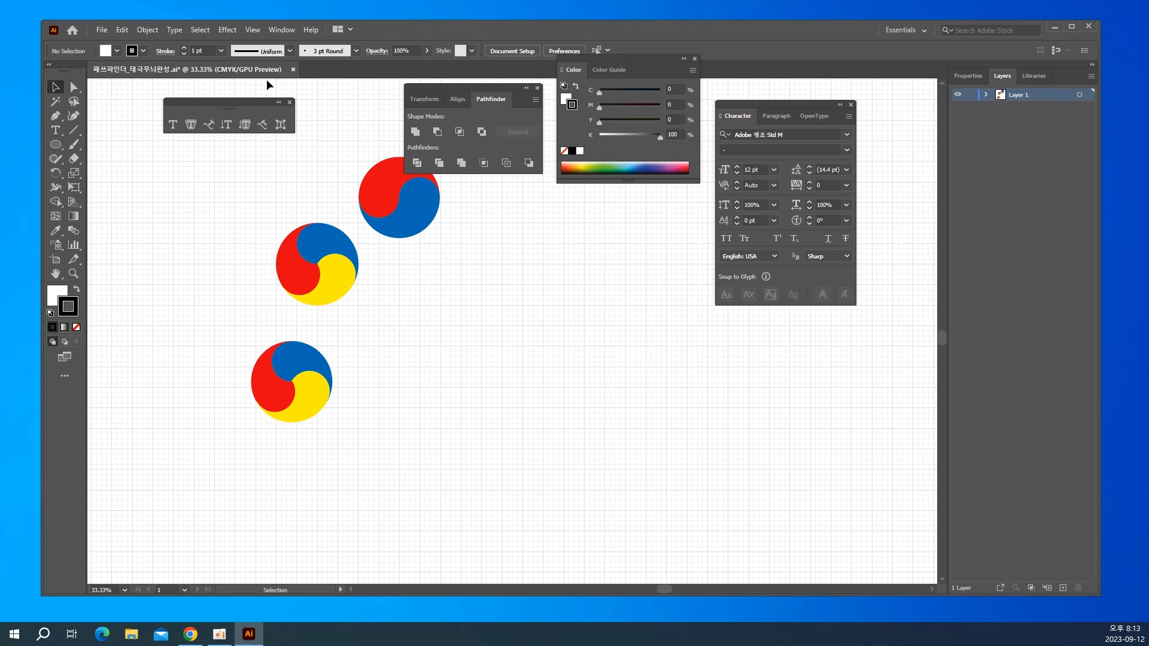
drag(284, 379, 212, 266)
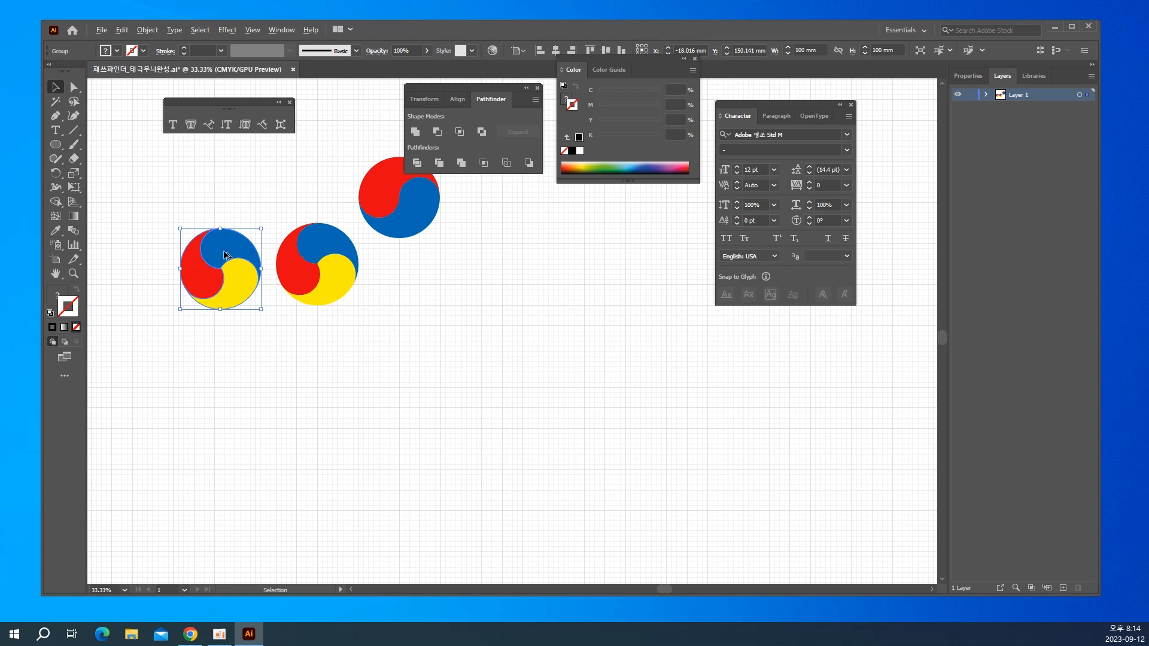
Duplicate the grouped taegeuk into the empty area below and repeat the copy horizontally to form an evenly spaced row of five.
alt+drag(225, 254, 196, 422)
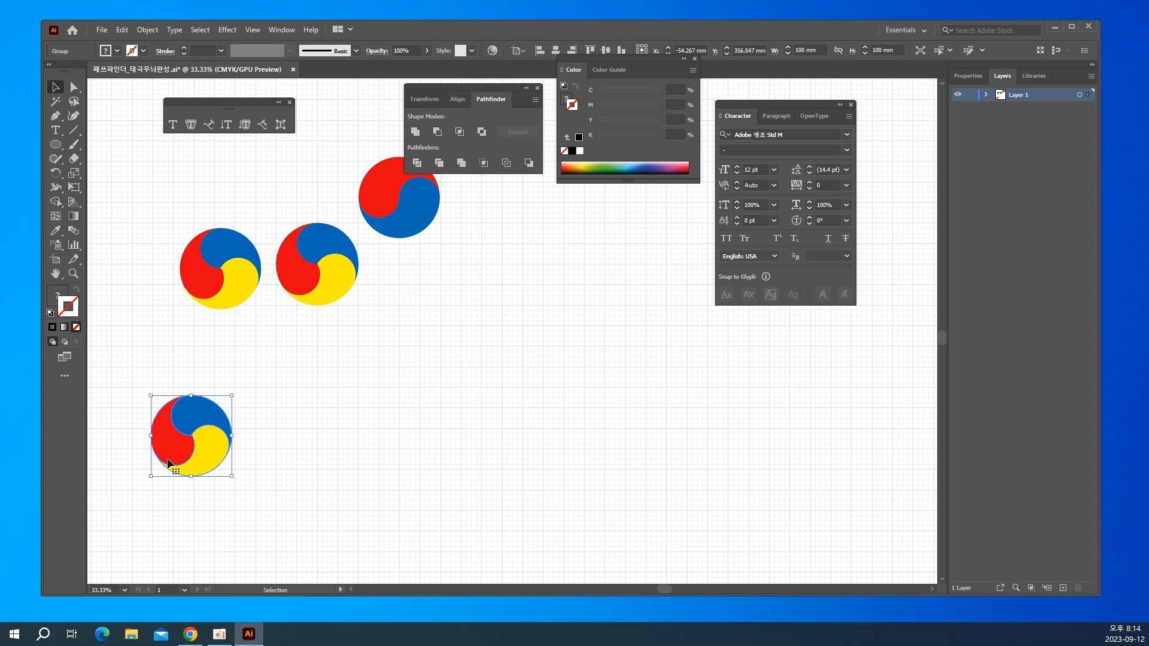
scroll(168, 463, down, 3)
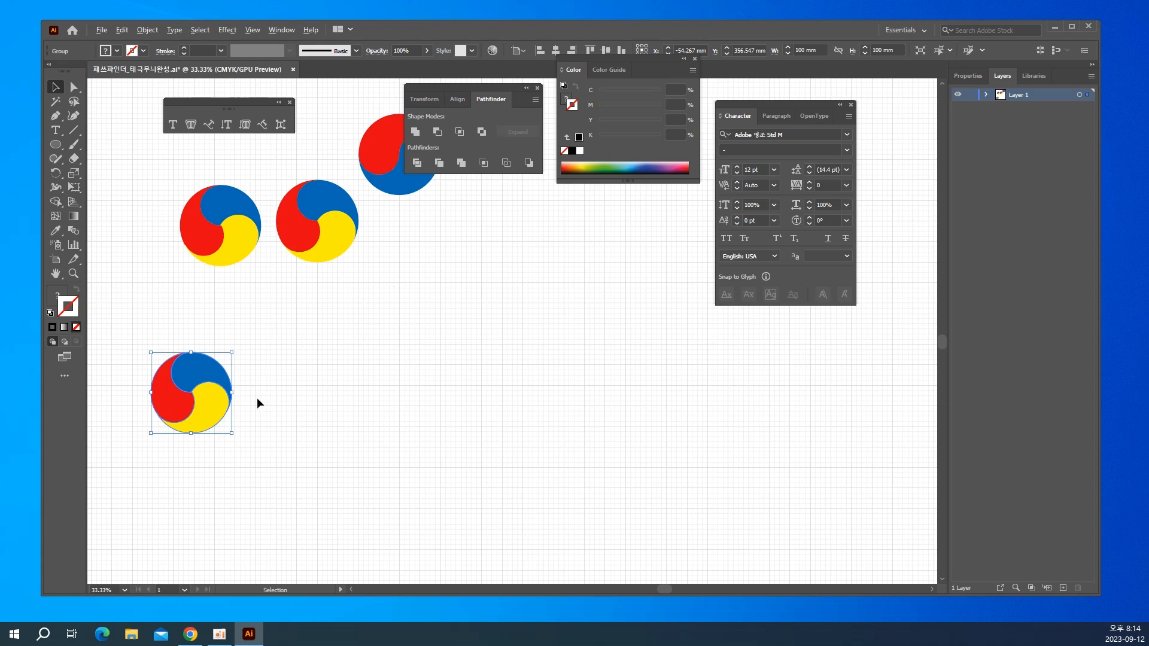
drag(199, 395, 314, 403)
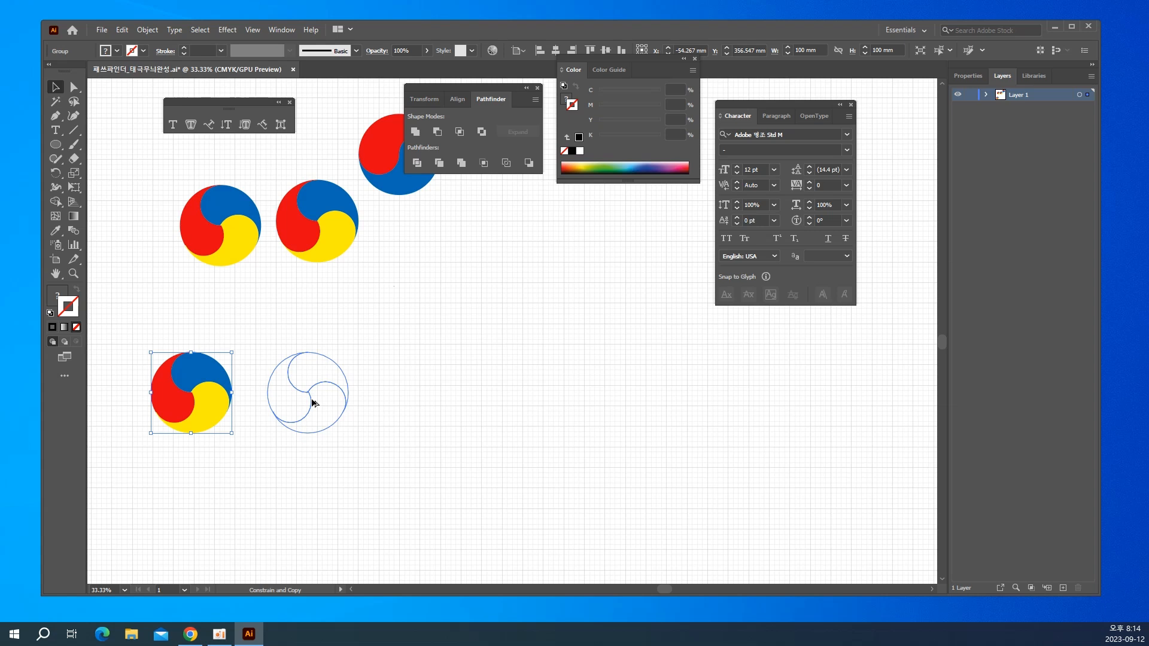
drag(313, 403, 317, 402)
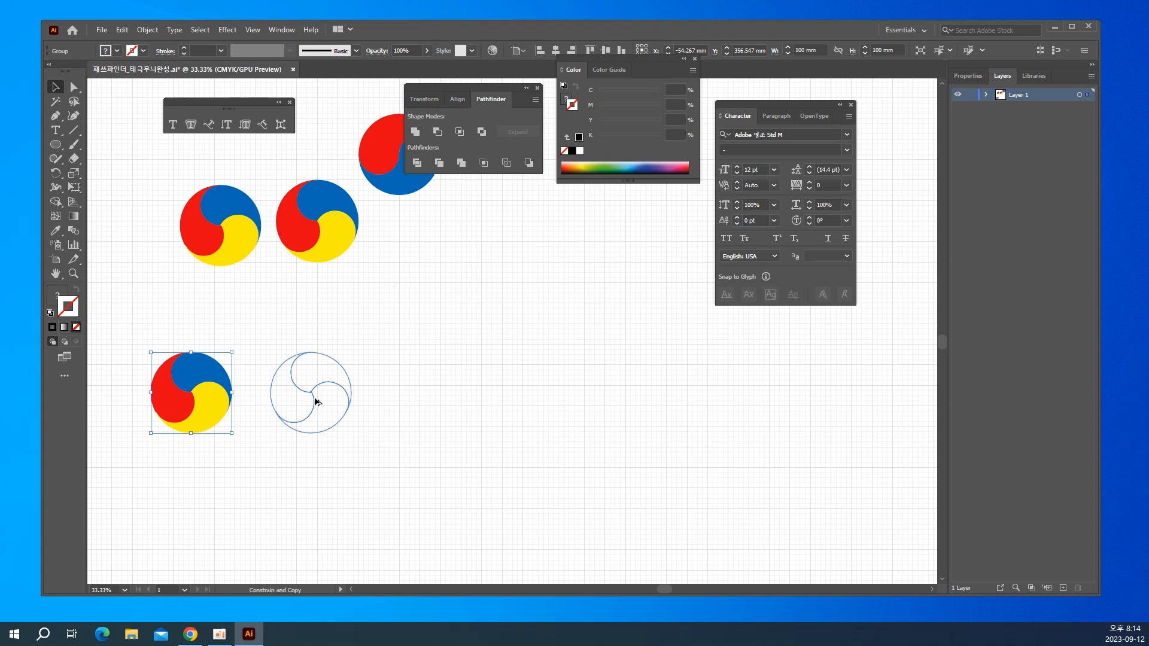
drag(317, 402, 320, 400)
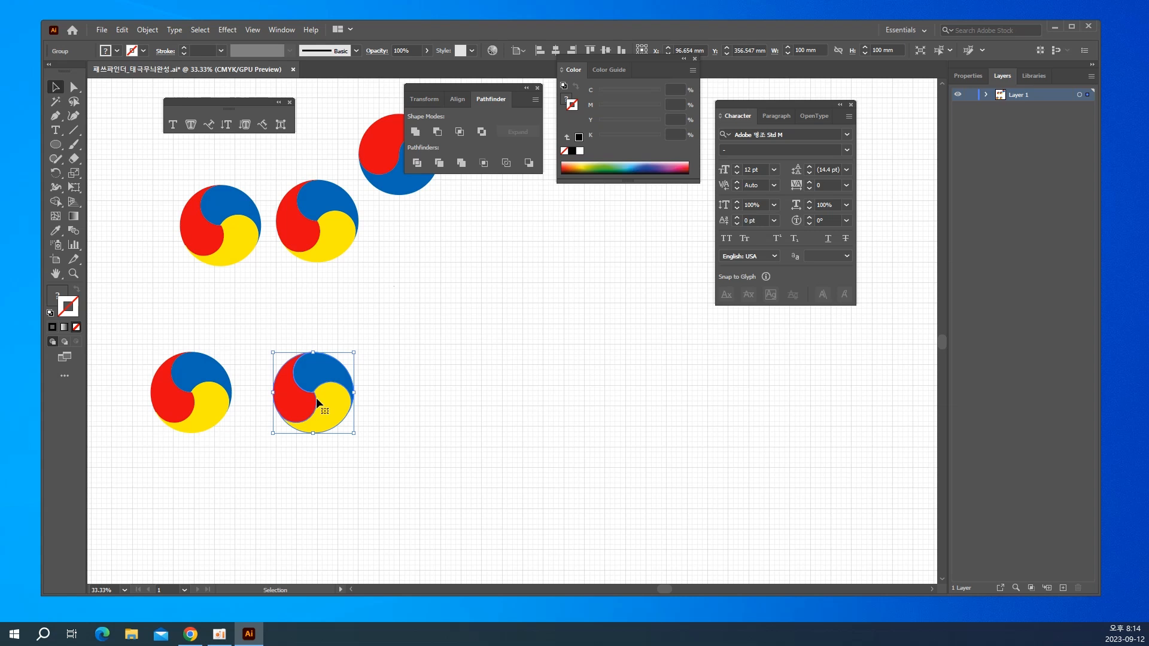
key(ctrl)
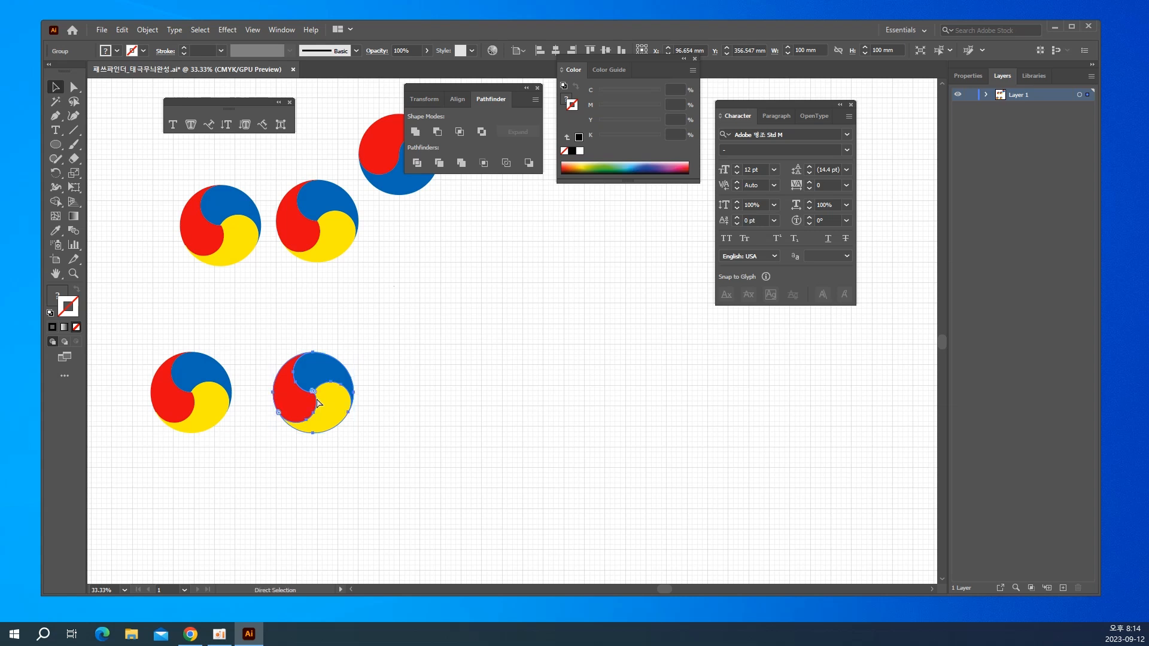
key(ctrl+d)
key(ctrl+d)
key(ctrl+d)
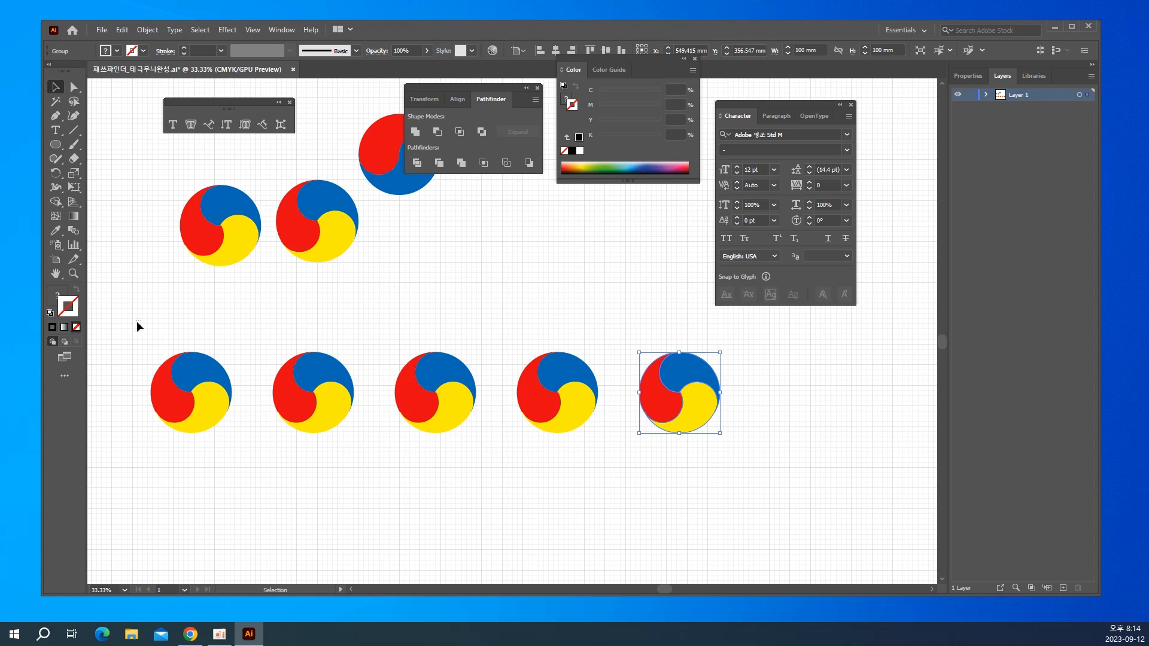
Copy the whole row of five taegeuks straight down to make a second row beneath it.
drag(136, 321, 723, 463)
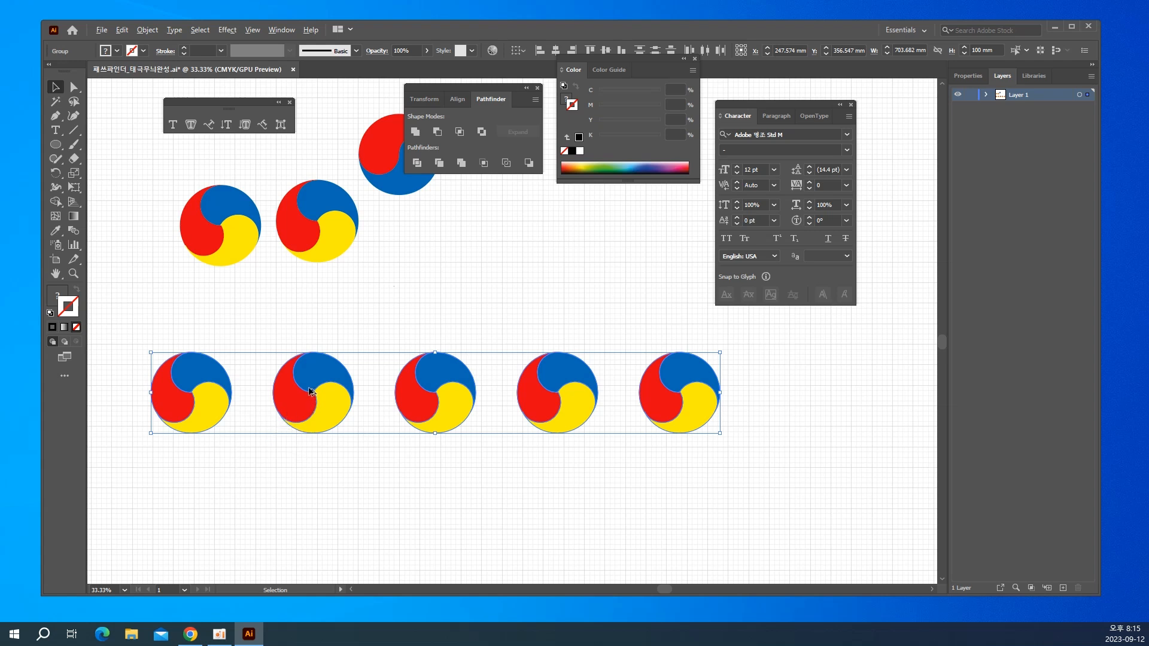
drag(311, 397, 311, 523)
scroll(325, 501, down, 3)
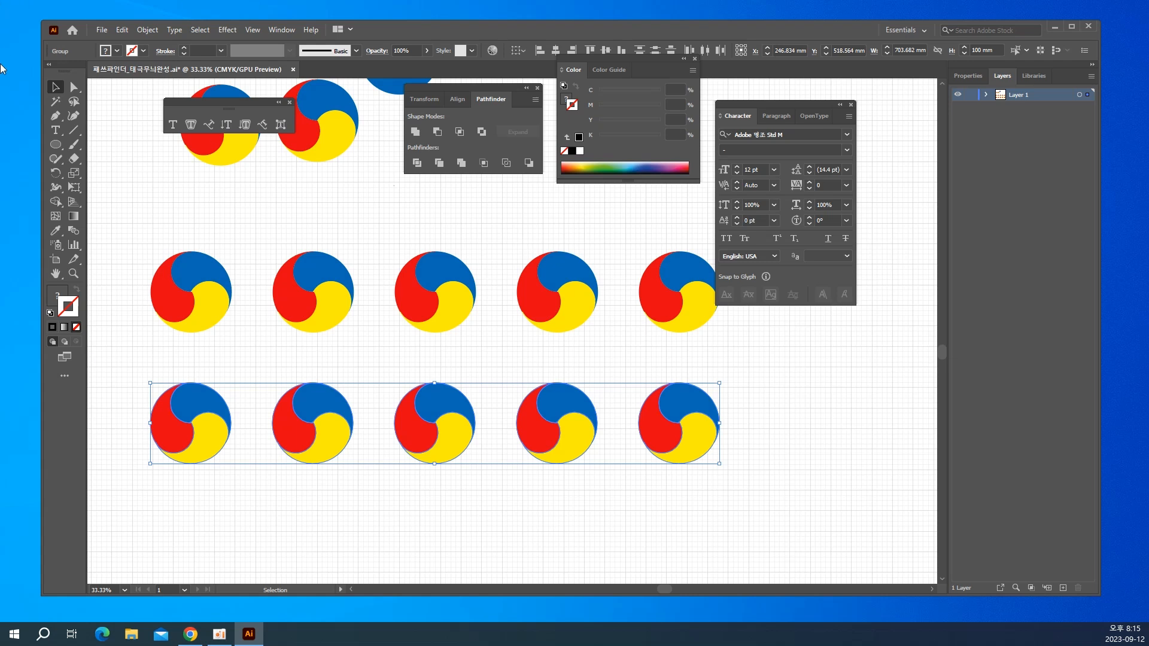
Detach the Width and Warp tool group as a floating toolbar and place it just below the floating type tools.
click(55, 190)
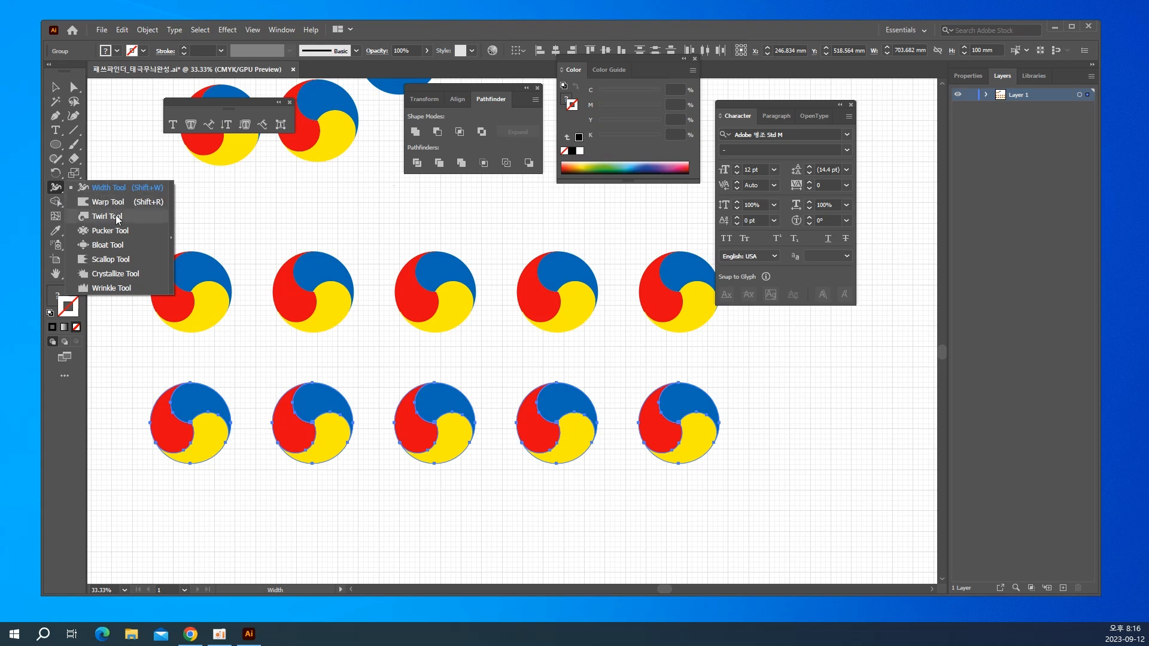
click(172, 242)
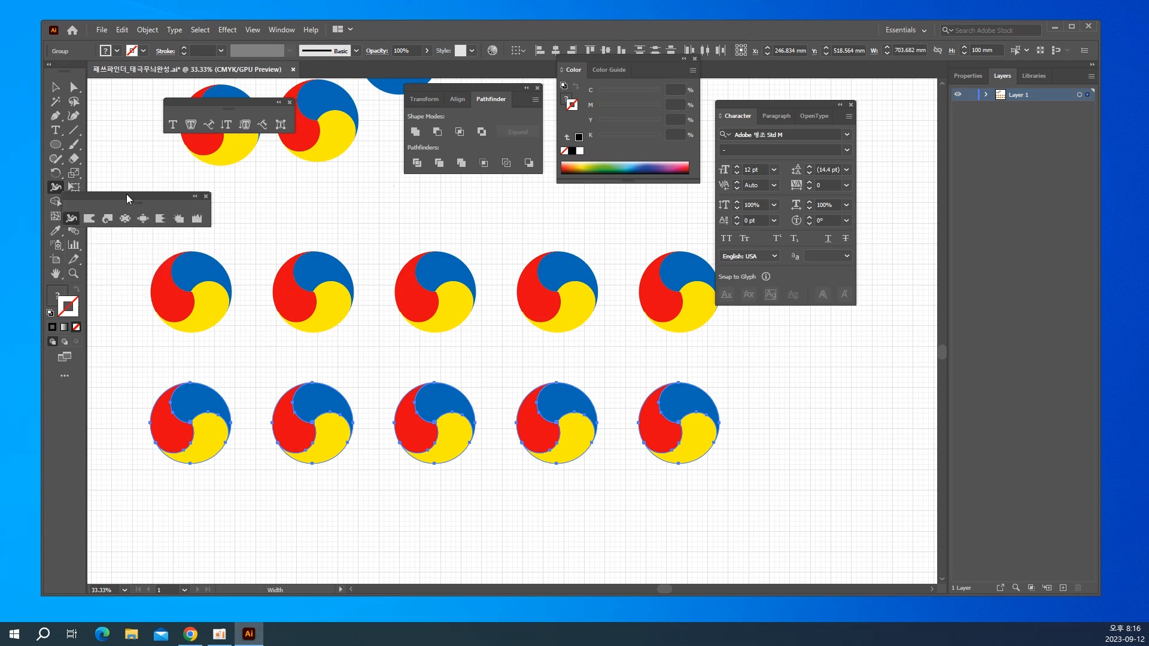
drag(128, 192, 274, 146)
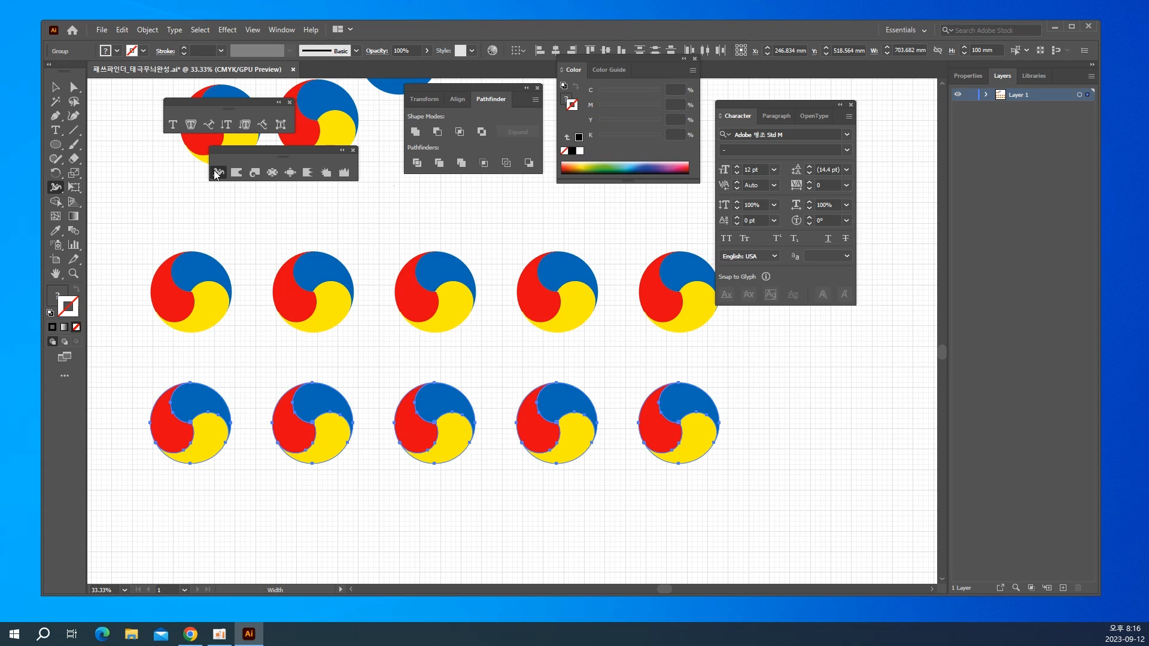
Distort the first taegeuk of the upper row with the Warp tool, pushing dents into its edge and pulling pointed lobes outwards.
click(242, 172)
key(v)
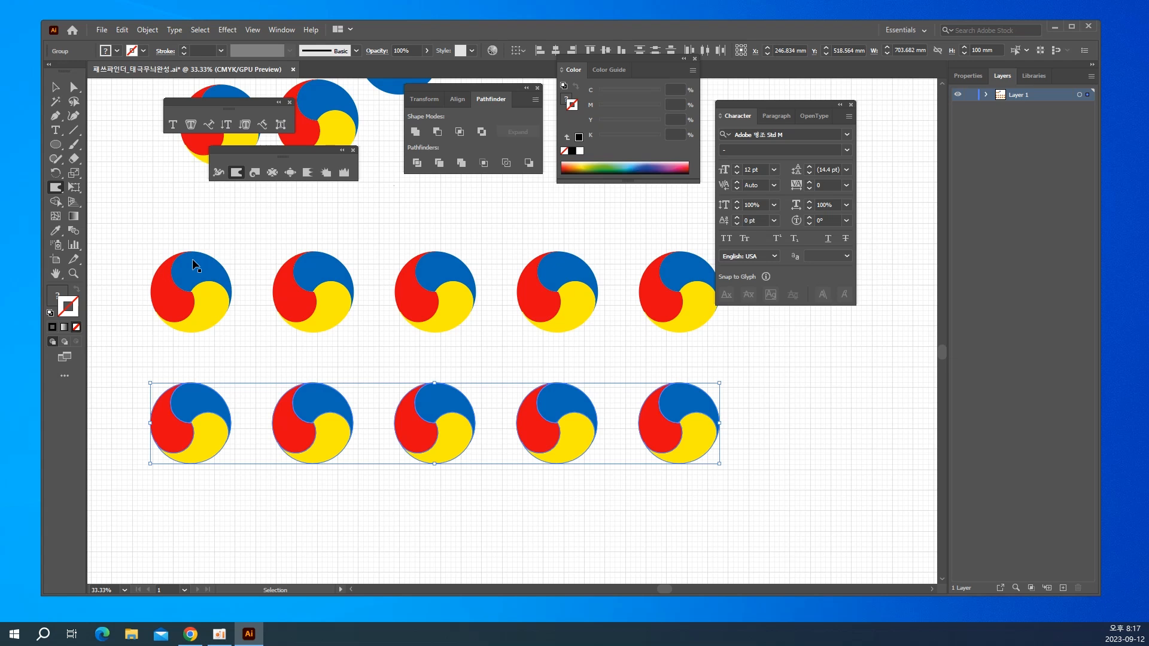
click(189, 298)
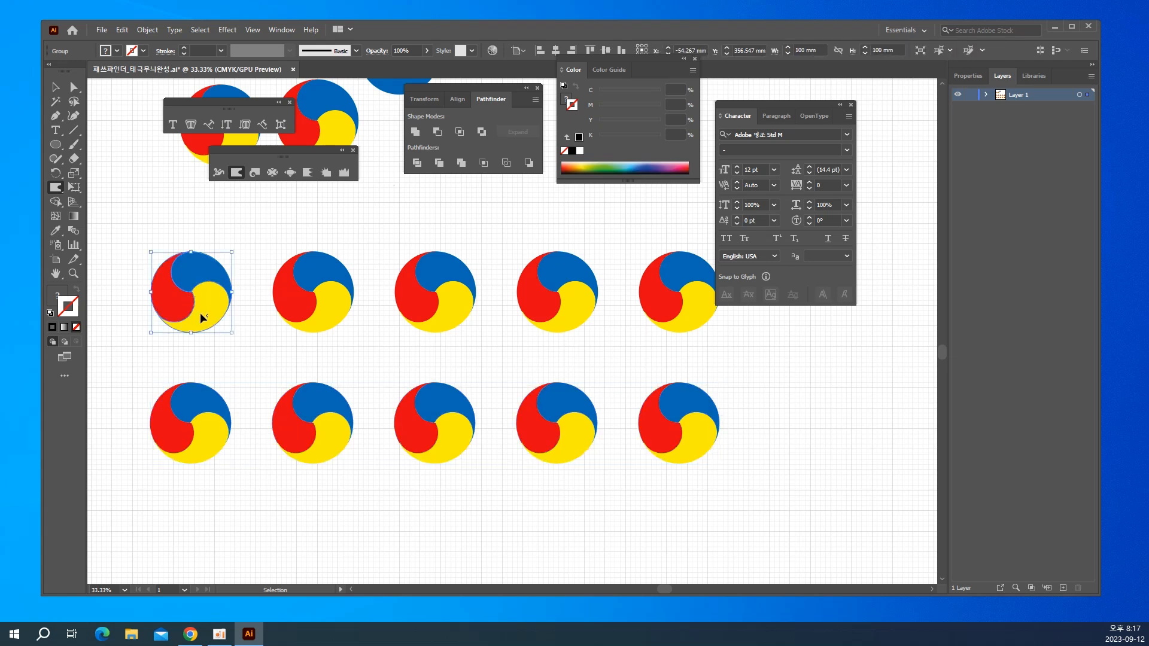
key(shift+r)
mouse_move(184, 244)
mouse_down()
mouse_move(182, 287)
mouse_move(203, 319)
mouse_move(210, 298)
mouse_up()
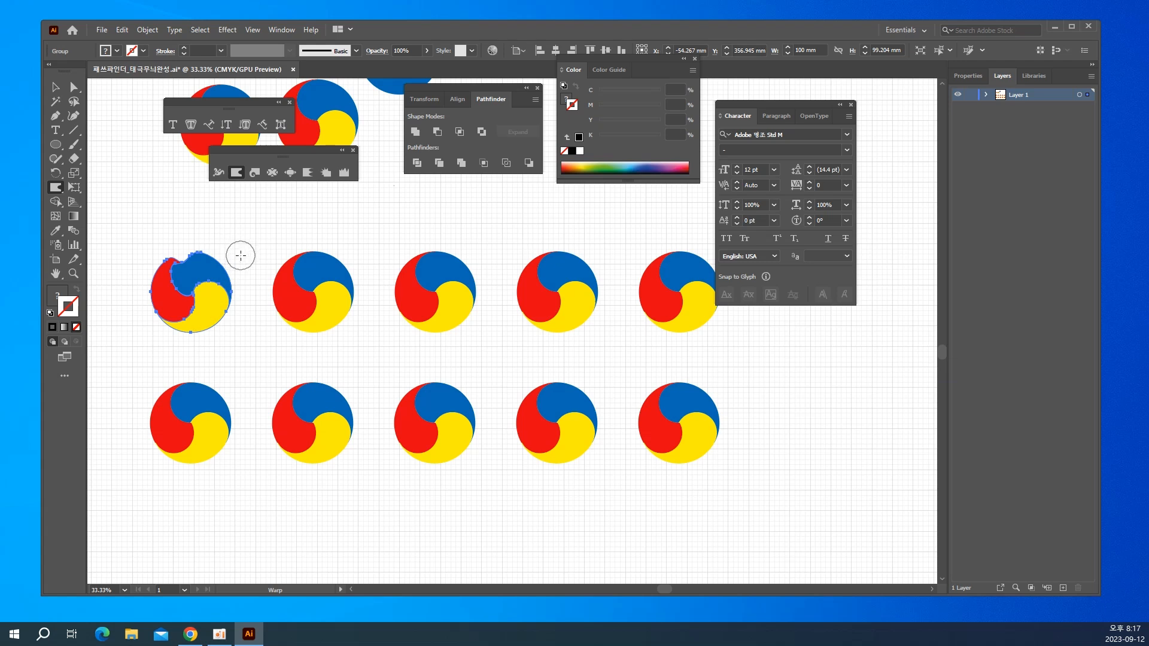
mouse_move(228, 263)
mouse_down()
mouse_move(194, 294)
mouse_move(169, 280)
mouse_up()
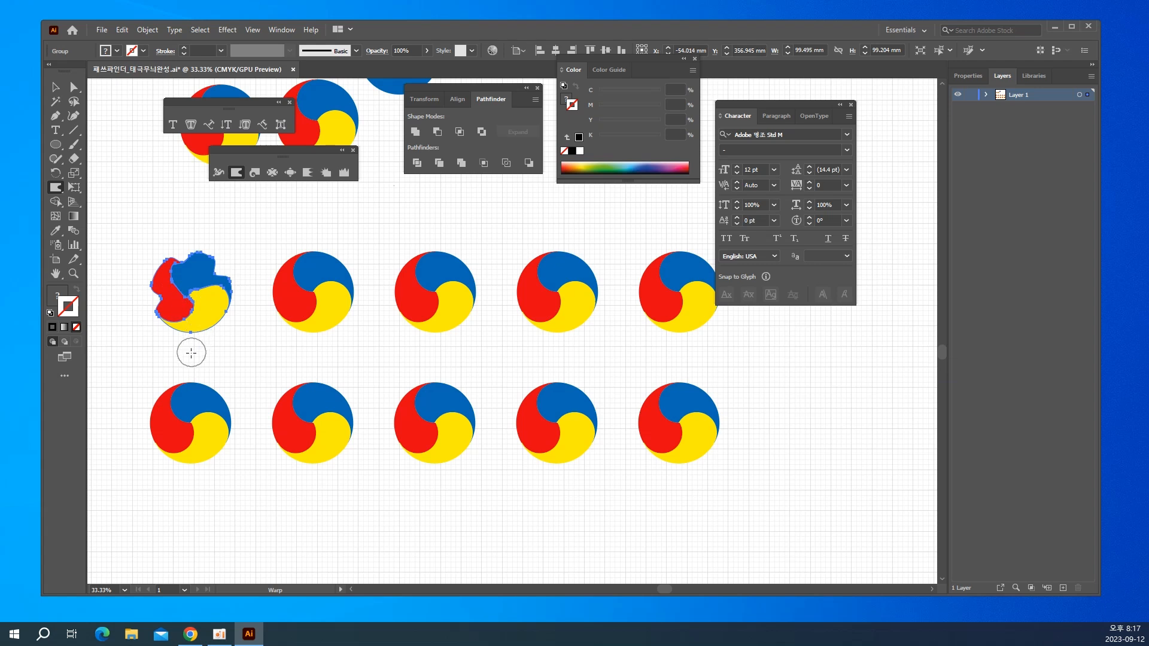
mouse_move(190, 333)
mouse_down()
mouse_move(185, 323)
mouse_move(226, 329)
mouse_move(206, 296)
mouse_move(209, 335)
mouse_up()
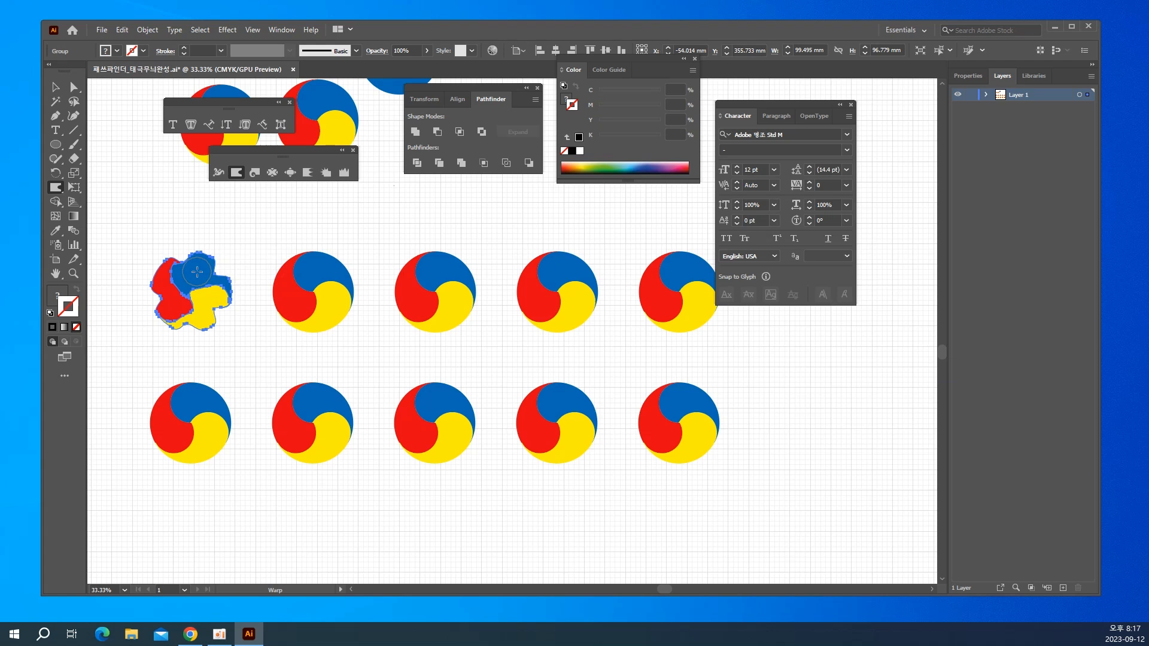
drag(197, 272, 240, 235)
drag(212, 289, 251, 303)
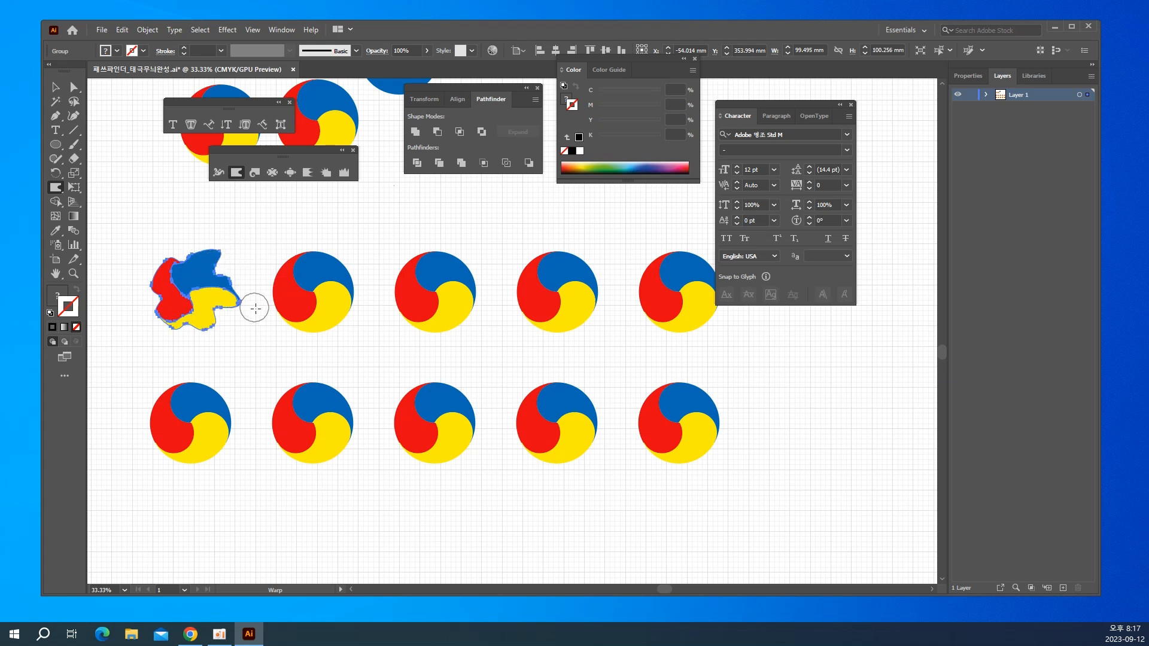
drag(162, 279, 138, 264)
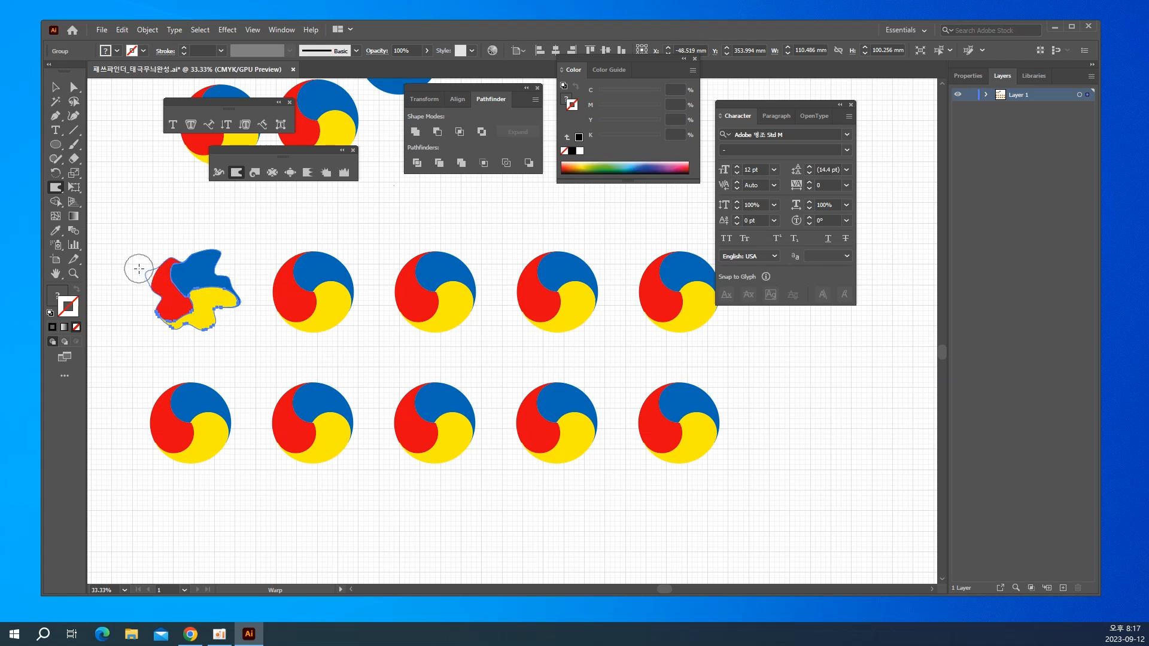
mouse_move(167, 307)
mouse_down()
mouse_move(111, 347)
mouse_move(200, 319)
mouse_move(211, 362)
mouse_move(235, 375)
mouse_up()
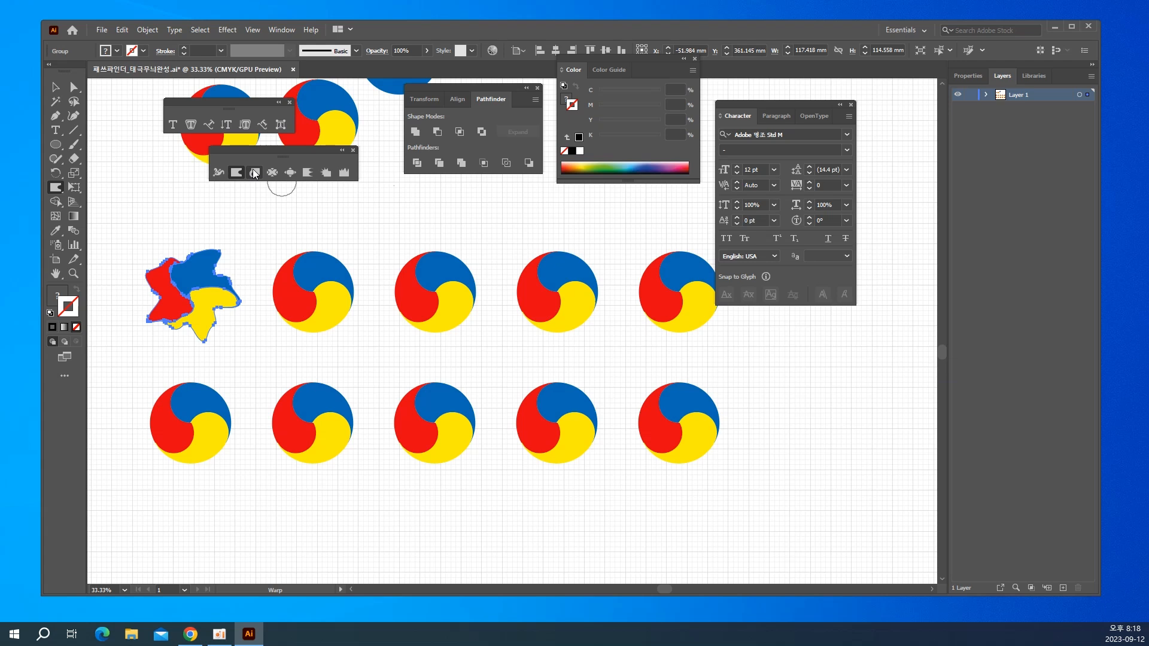
Set the Twirl tool's brush width and height to 100 mm each.
double_click(254, 173)
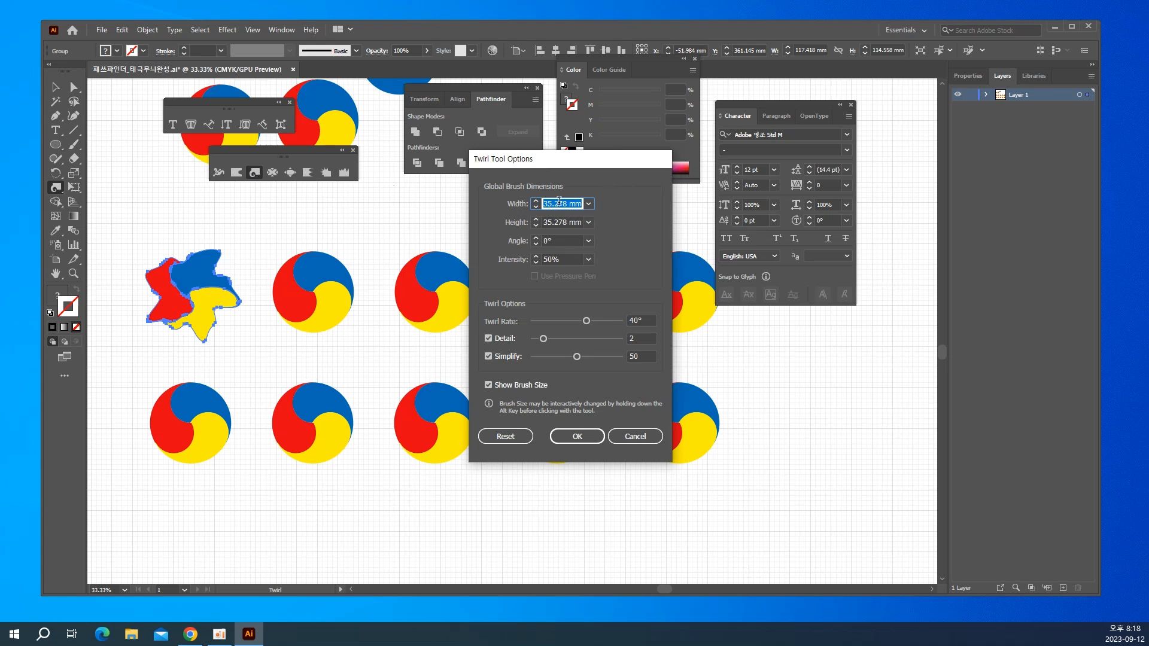
text(100)
double_click(563, 220)
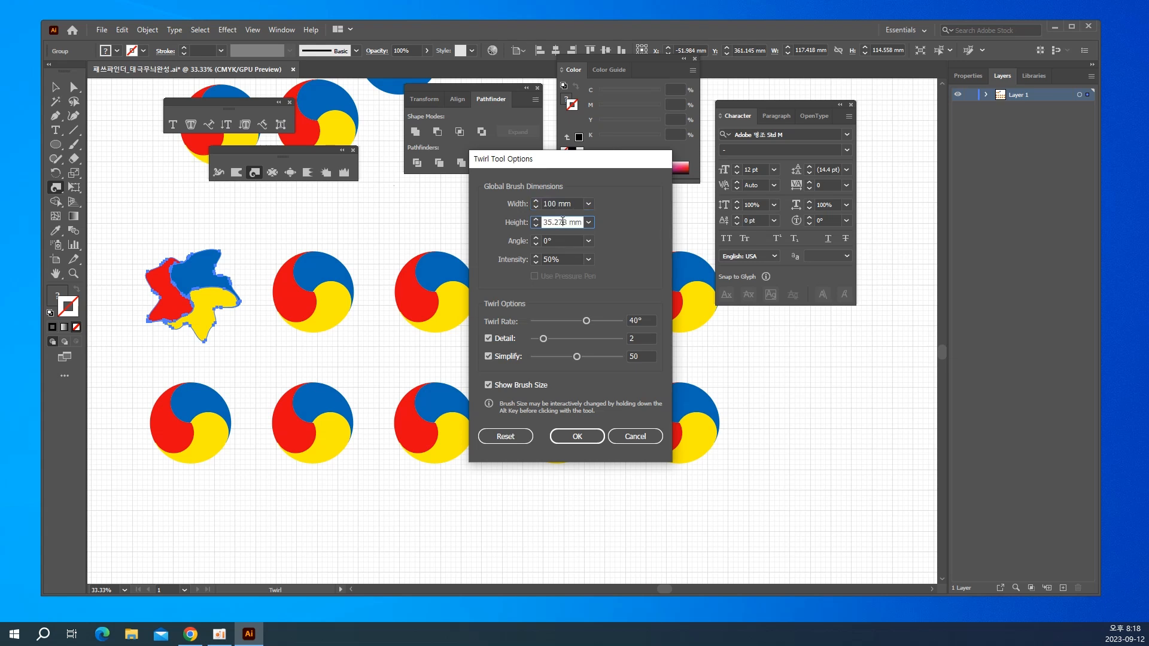
text(100)
click(577, 435)
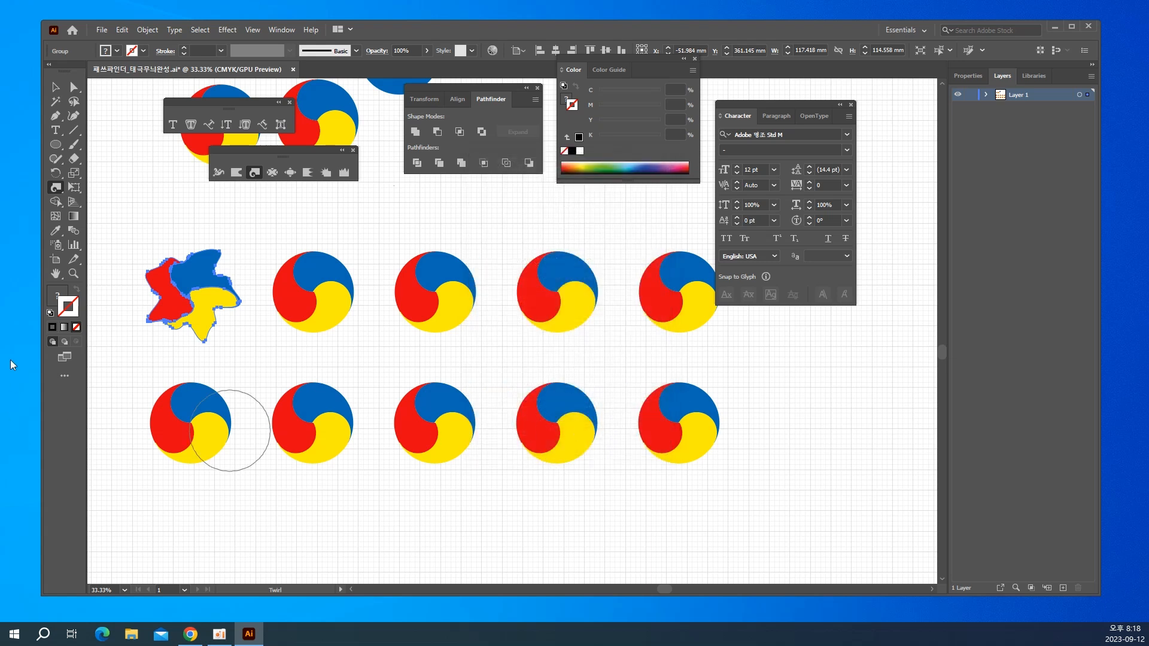
Twirl the second taegeuk of the upper row from its centre into a tight multi-turn spiral.
key(v)
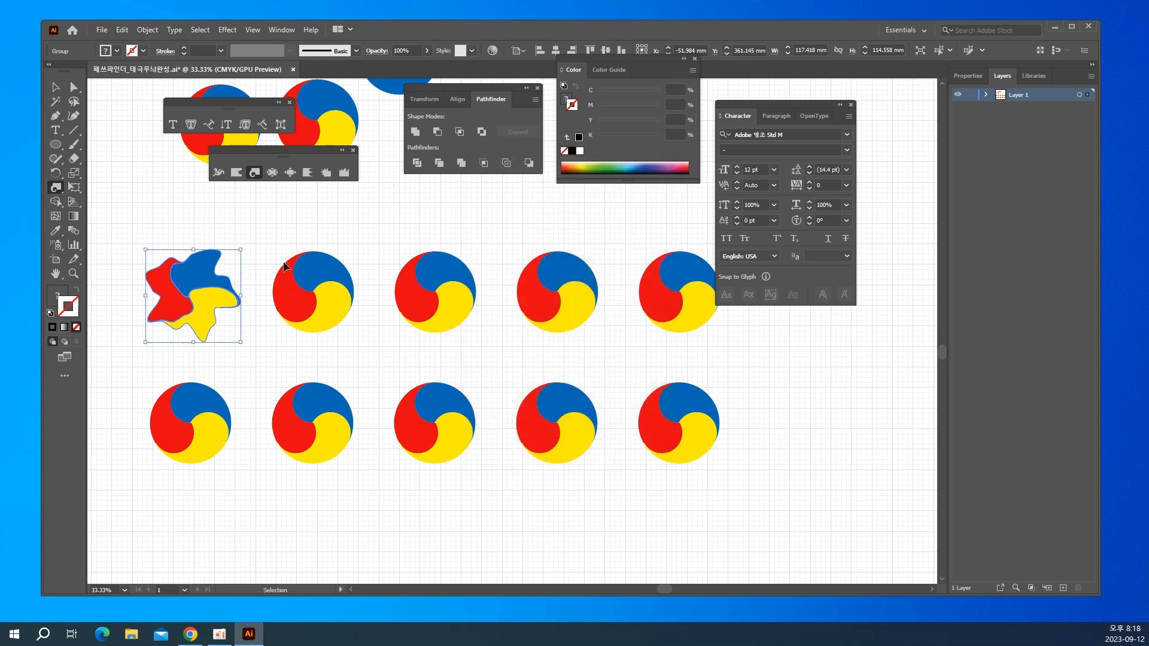
click(295, 299)
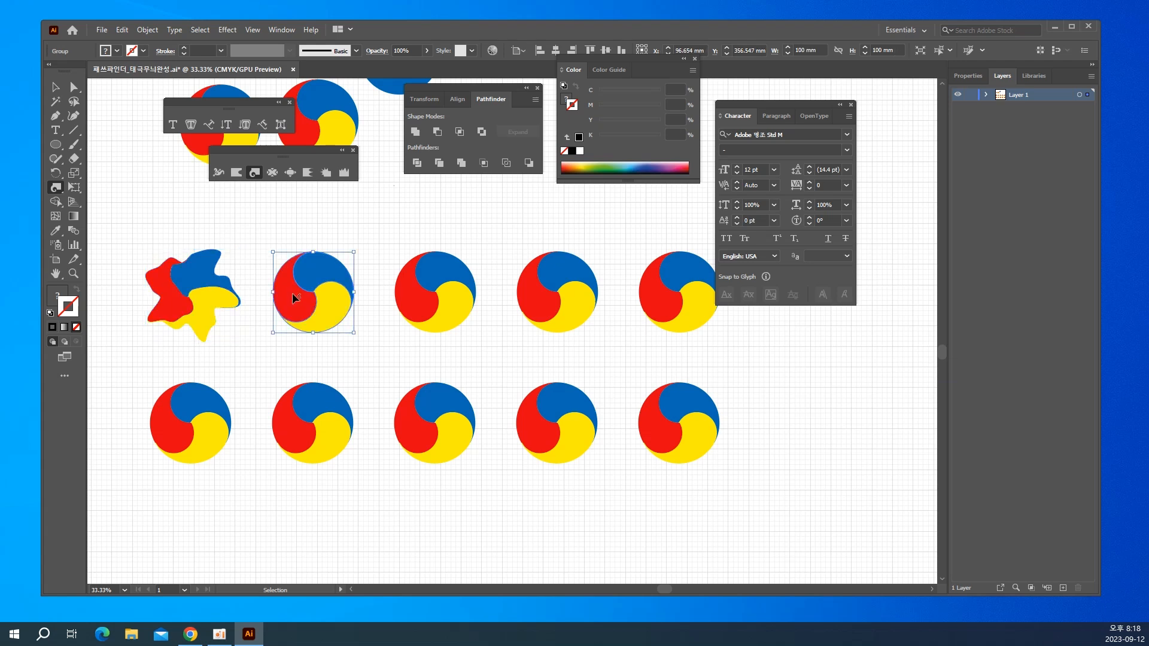
key(shift+r)
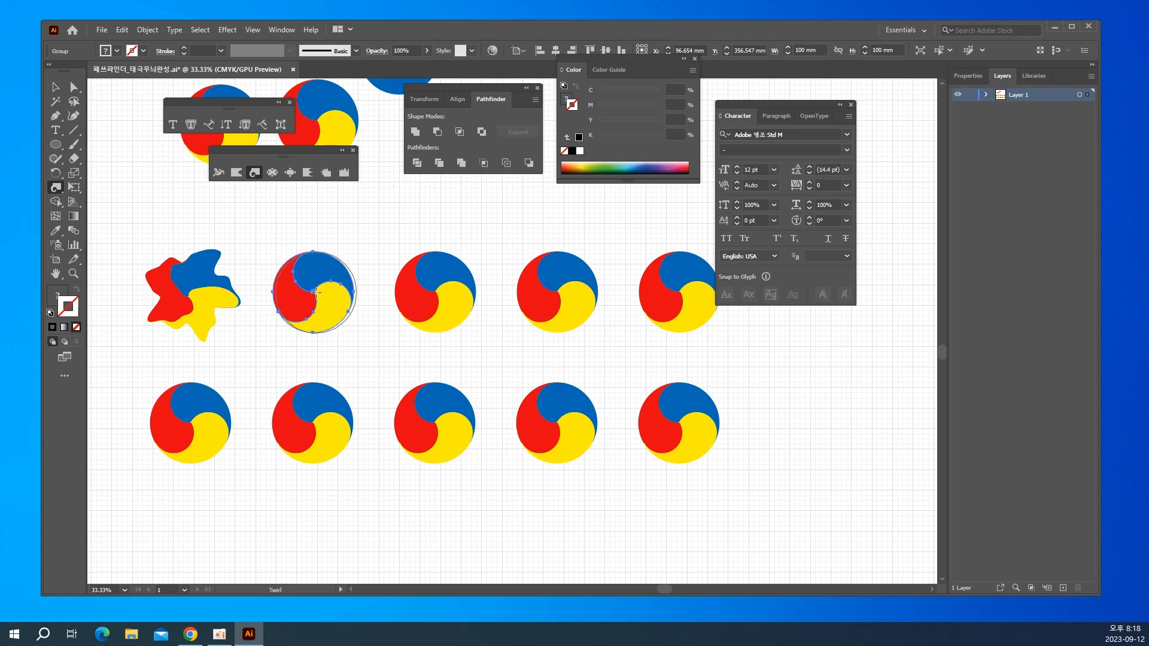
click(314, 292)
drag(314, 291, 311, 292)
drag(312, 292, 332, 304)
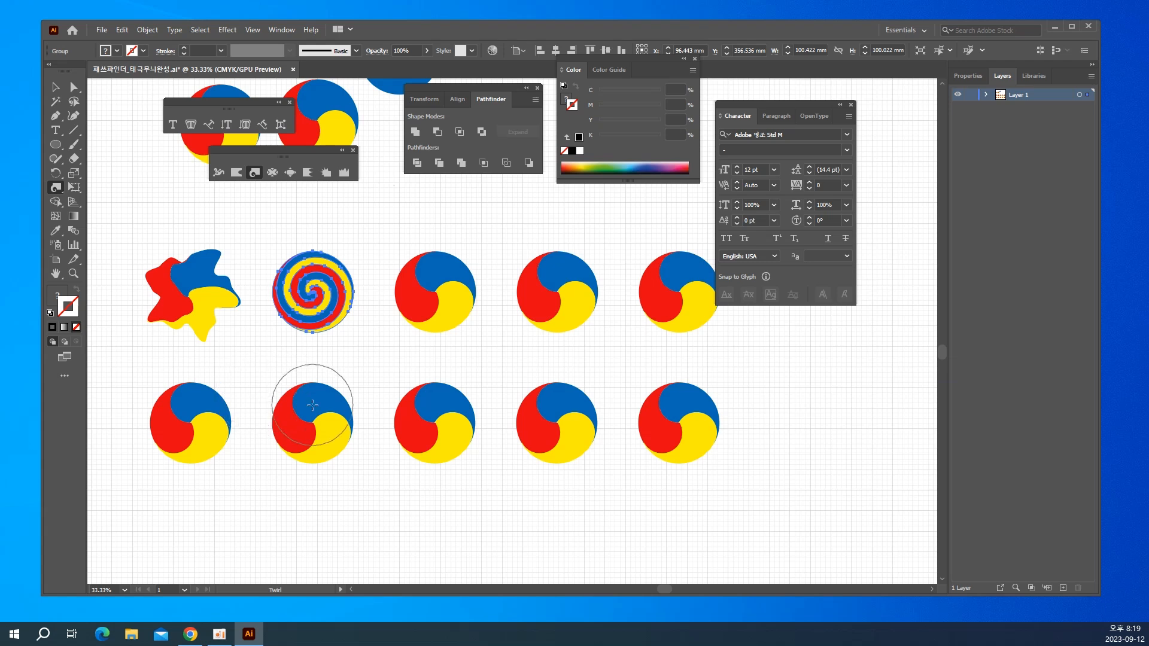
Reverse the Twirl tool's direction by setting its twirl rate to -40°.
double_click(253, 173)
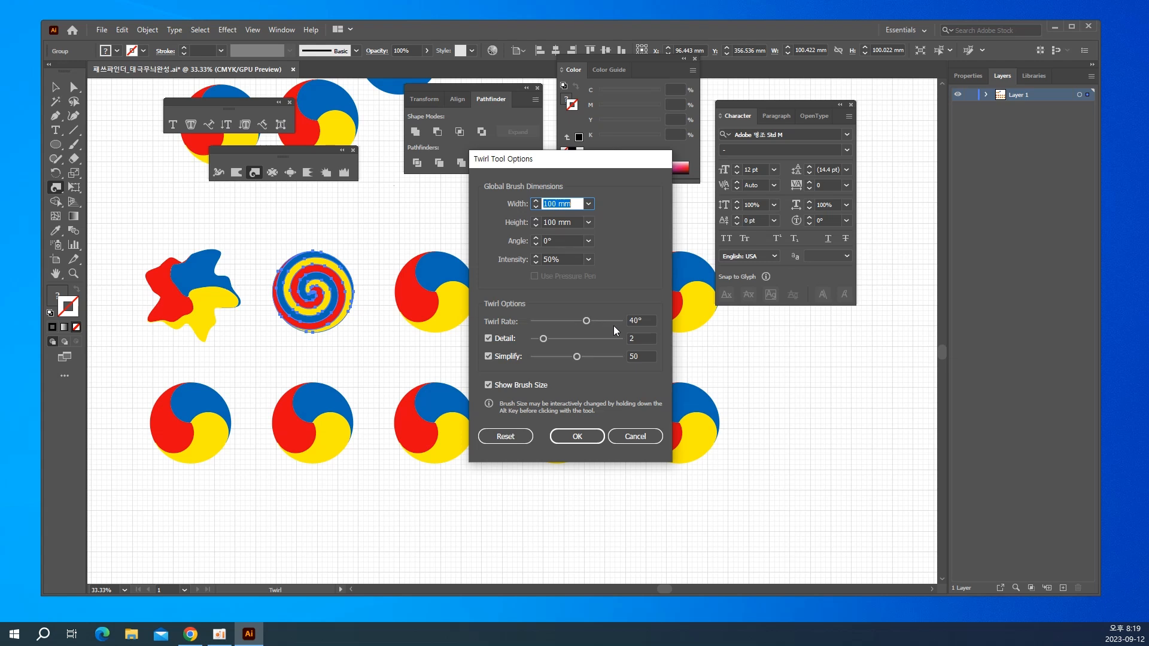
click(631, 321)
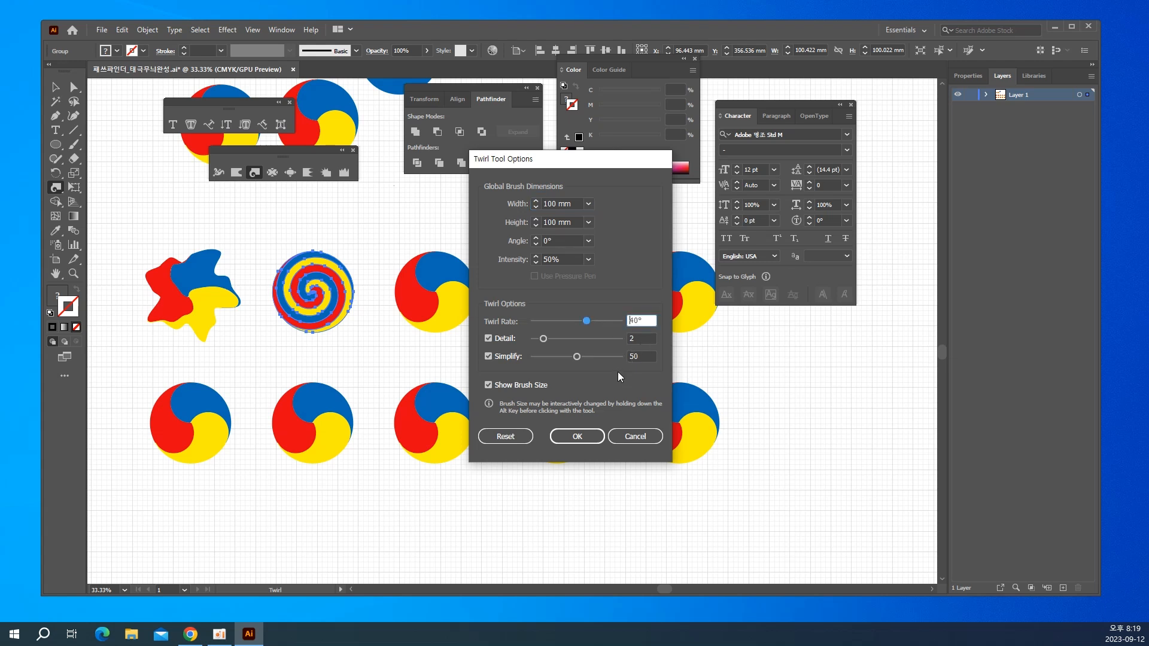
text(-)
click(577, 436)
Twirl the third taegeuk of the upper row from its centre into a looser spiral in the opposite direction, then deselect it.
key(v)
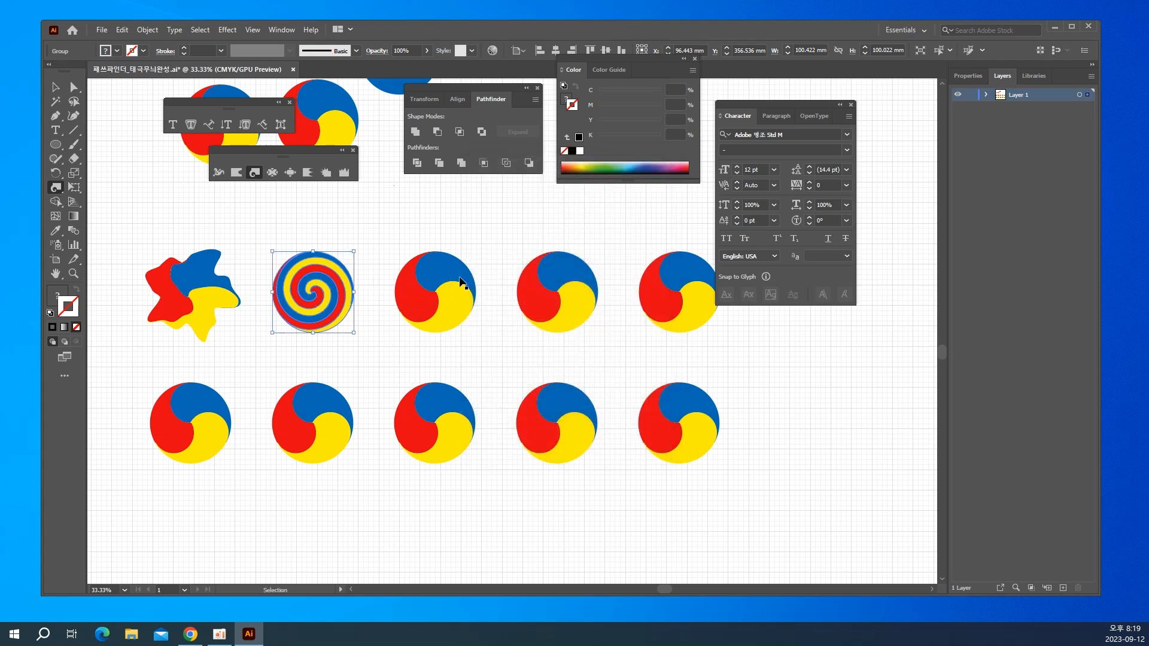
click(439, 311)
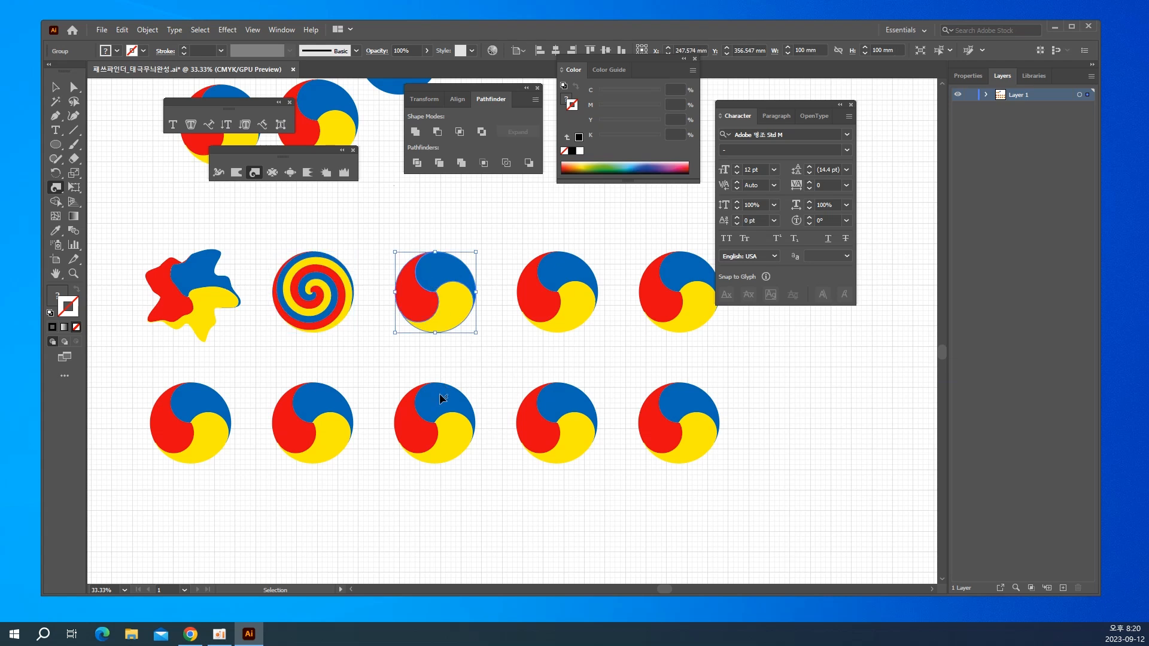
key(ctrl)
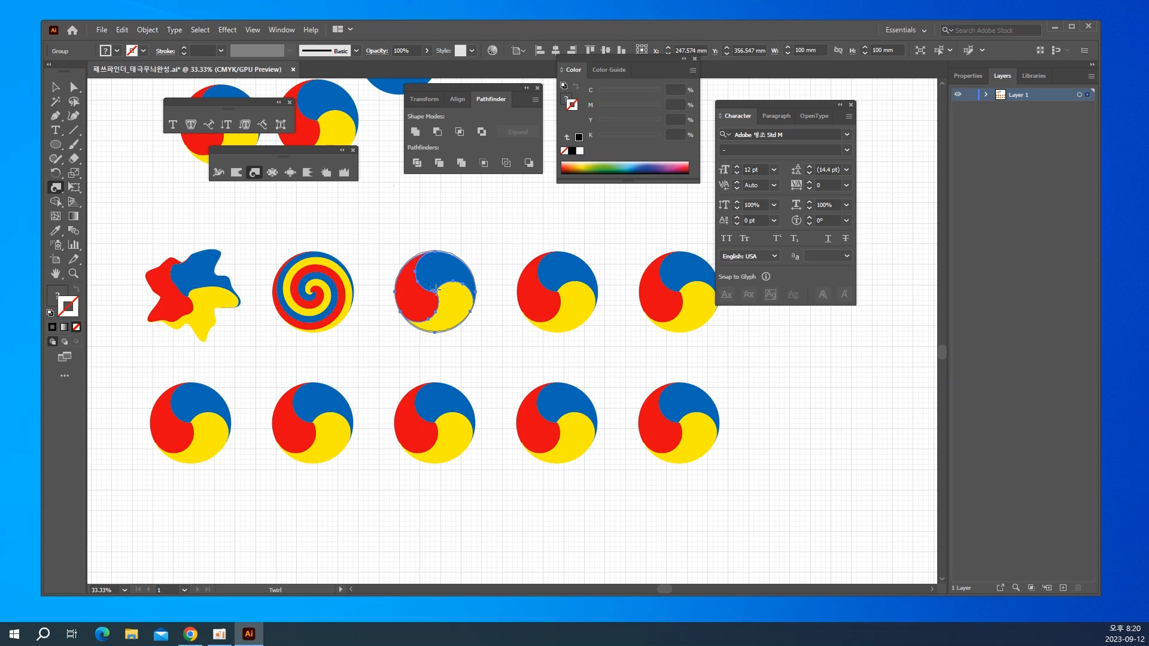
drag(435, 291, 437, 291)
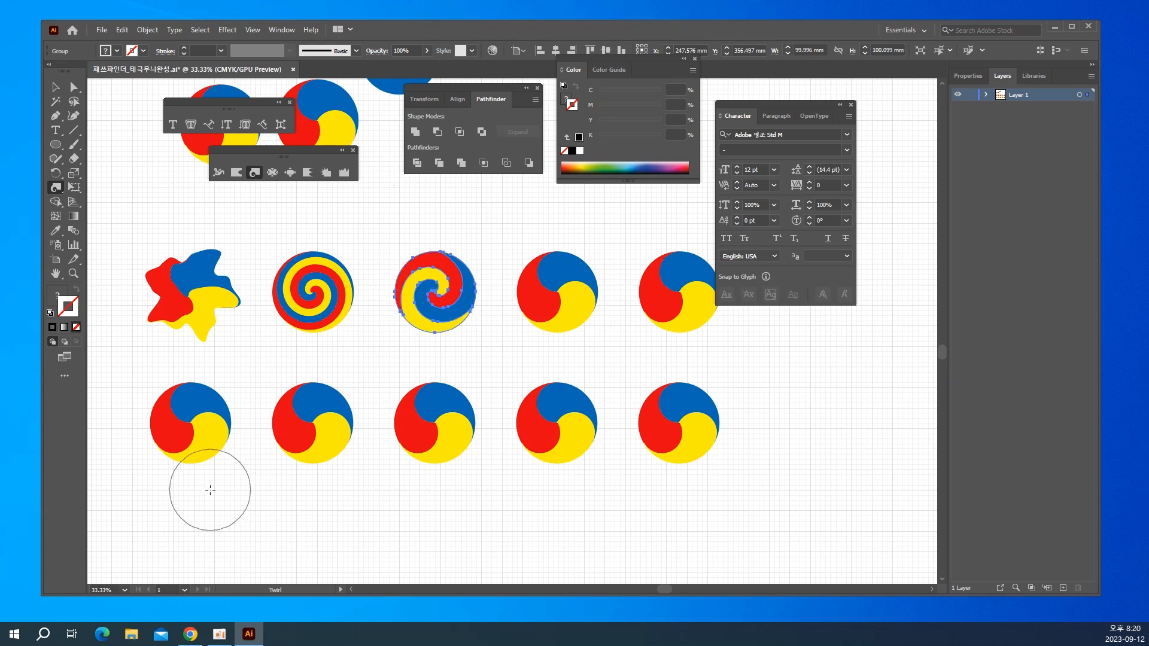
ctrl+click(365, 244)
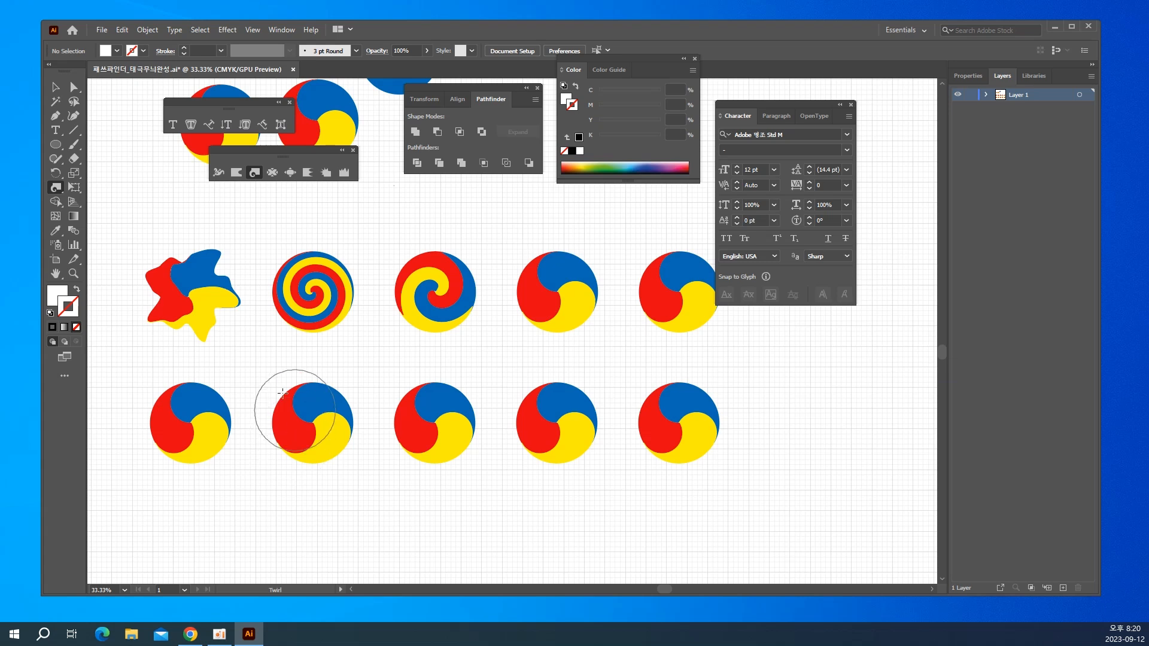
Distort the fourth taegeuk of the upper row with the Pucker tool, pulling two long thin strands upwards from its top and side.
click(272, 173)
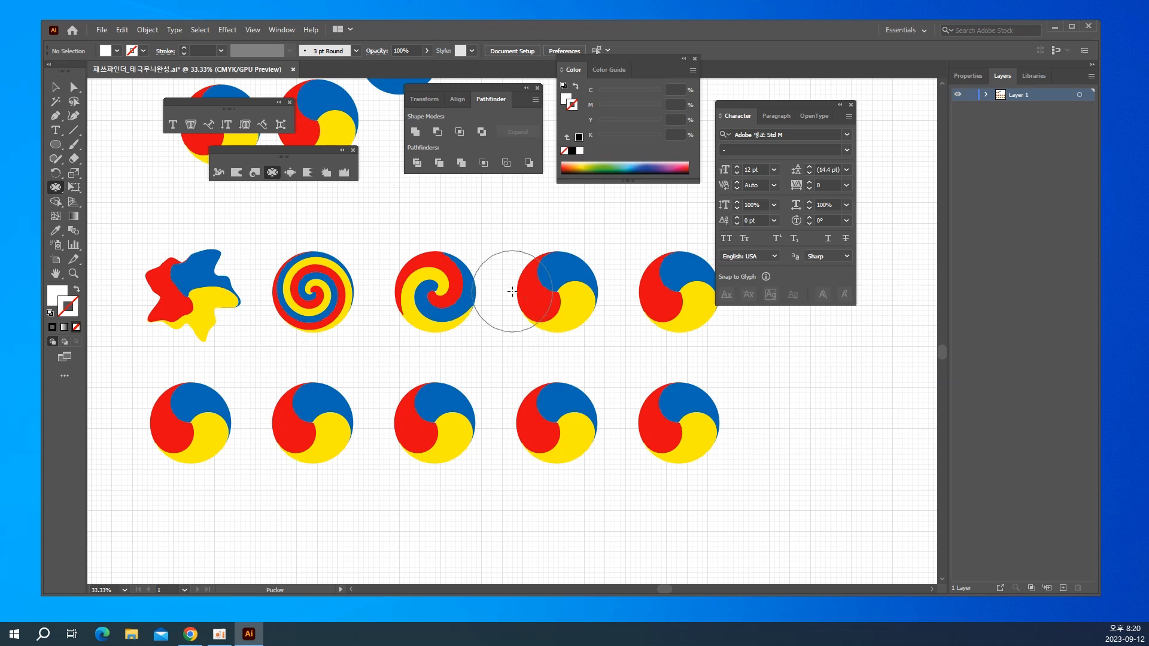
drag(513, 291, 375, 326)
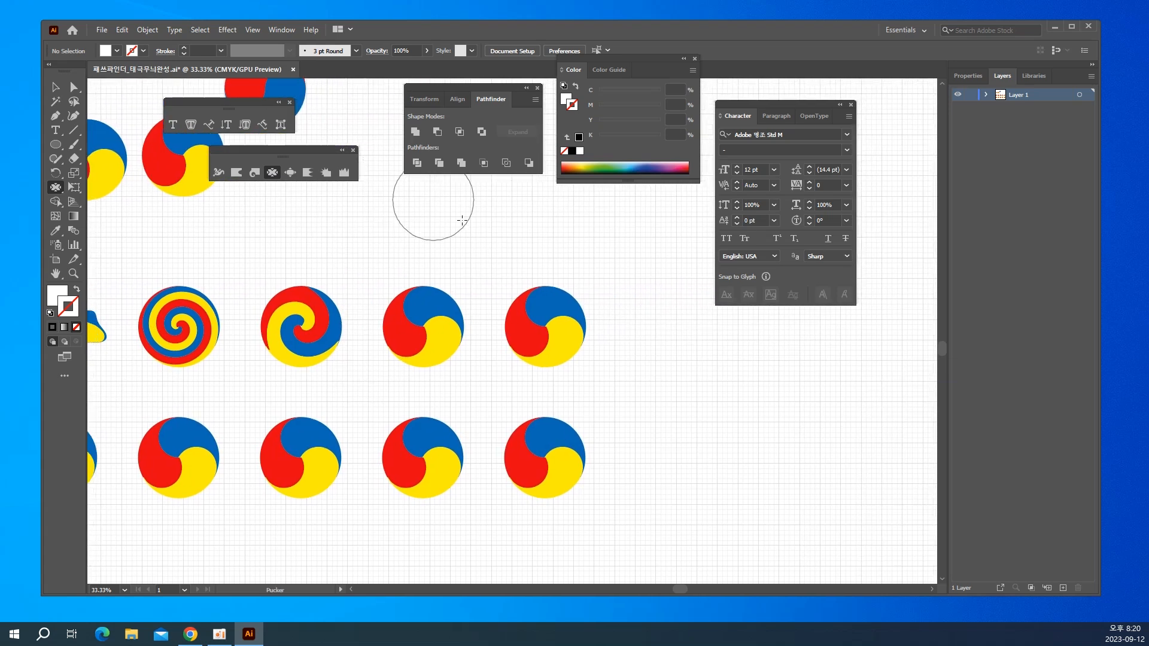
key(ctrl)
ctrl+click(444, 325)
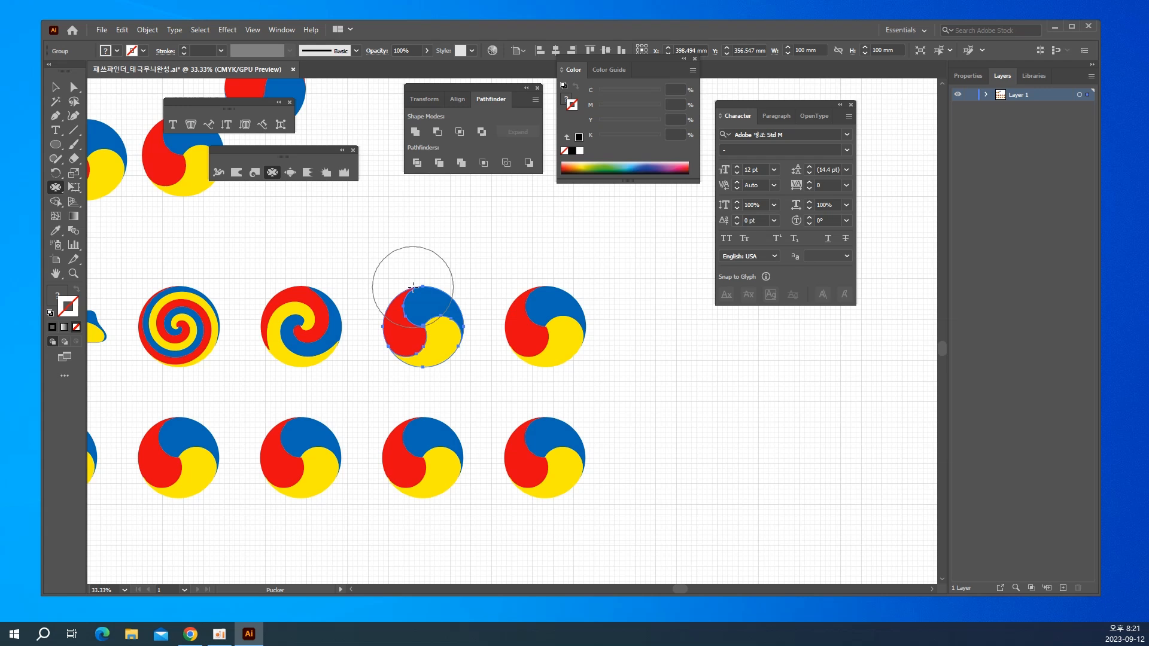
drag(412, 288, 353, 81)
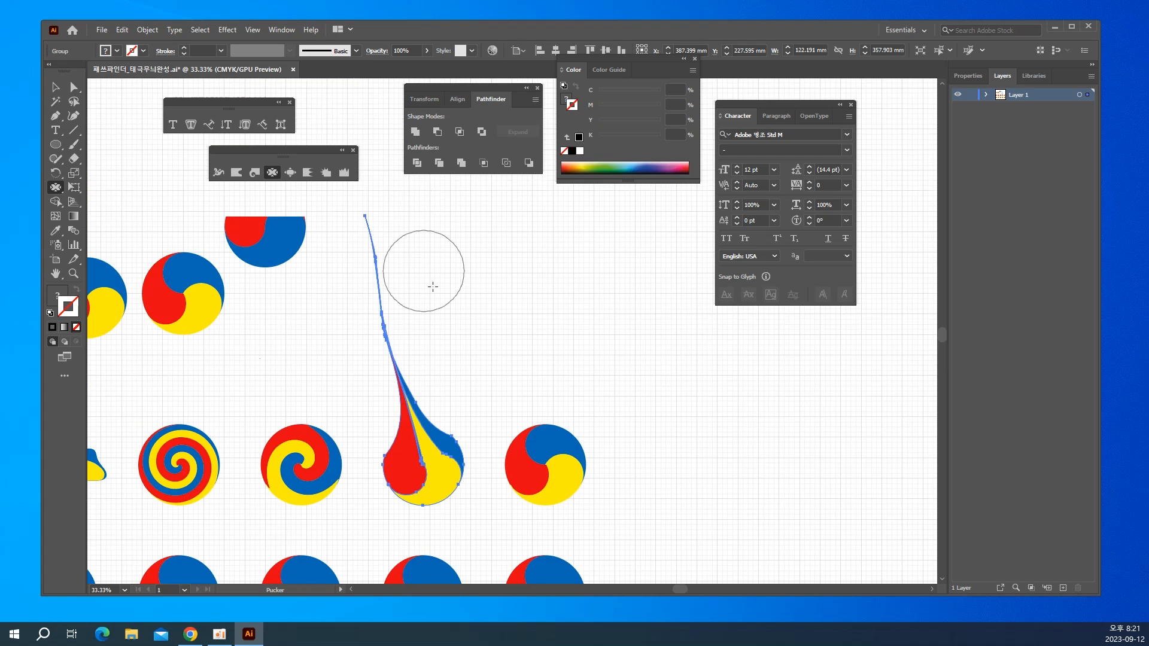
mouse_move(474, 450)
mouse_down()
mouse_move(462, 440)
mouse_move(505, 307)
mouse_move(487, 216)
mouse_move(509, 201)
mouse_up()
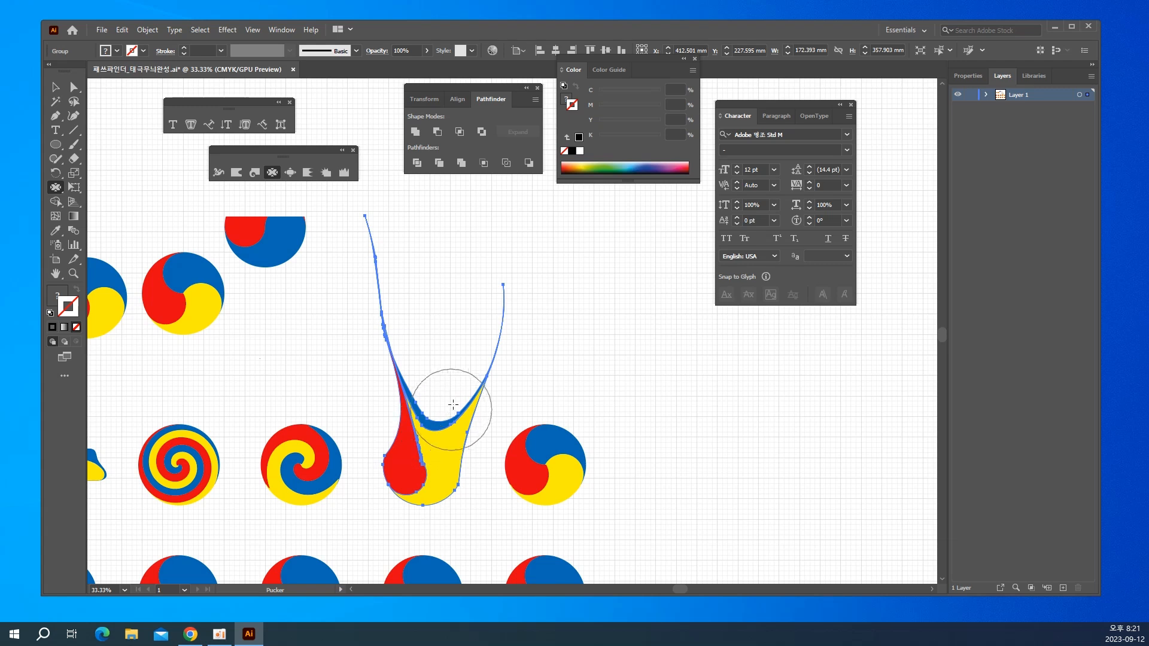
mouse_move(515, 262)
mouse_down()
mouse_move(520, 238)
mouse_move(553, 204)
mouse_up()
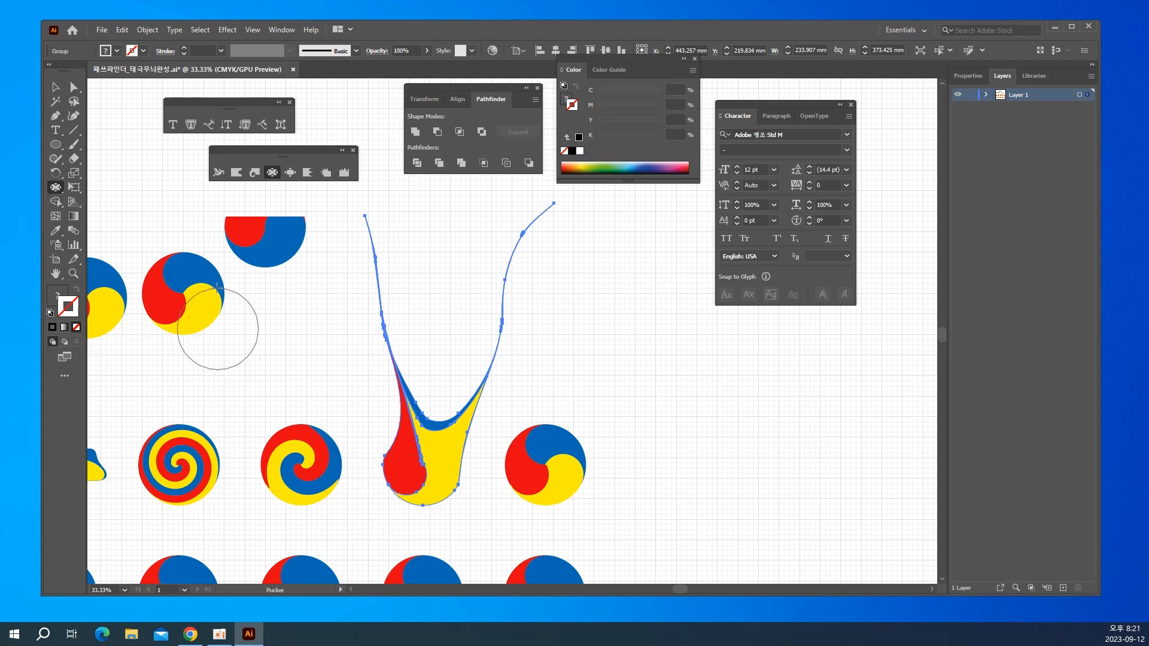
Distort the fifth taegeuk of the upper row with the Bloat tool, swelling its blue, red and yellow parts into overlapping round lobes.
click(290, 173)
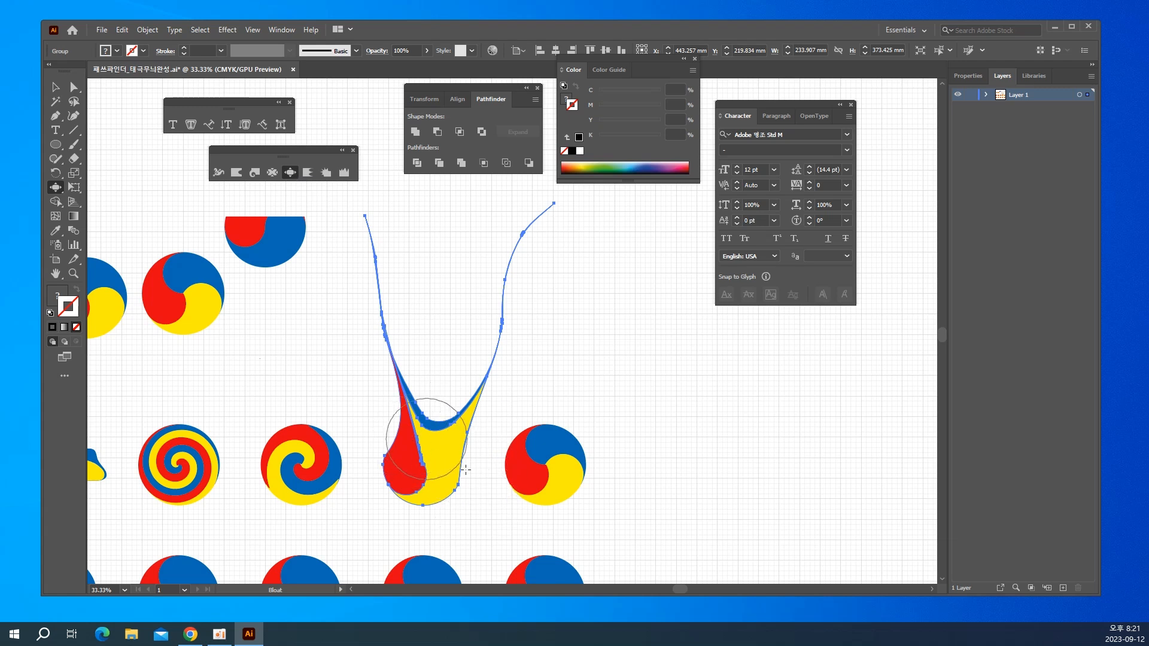
ctrl+click(534, 469)
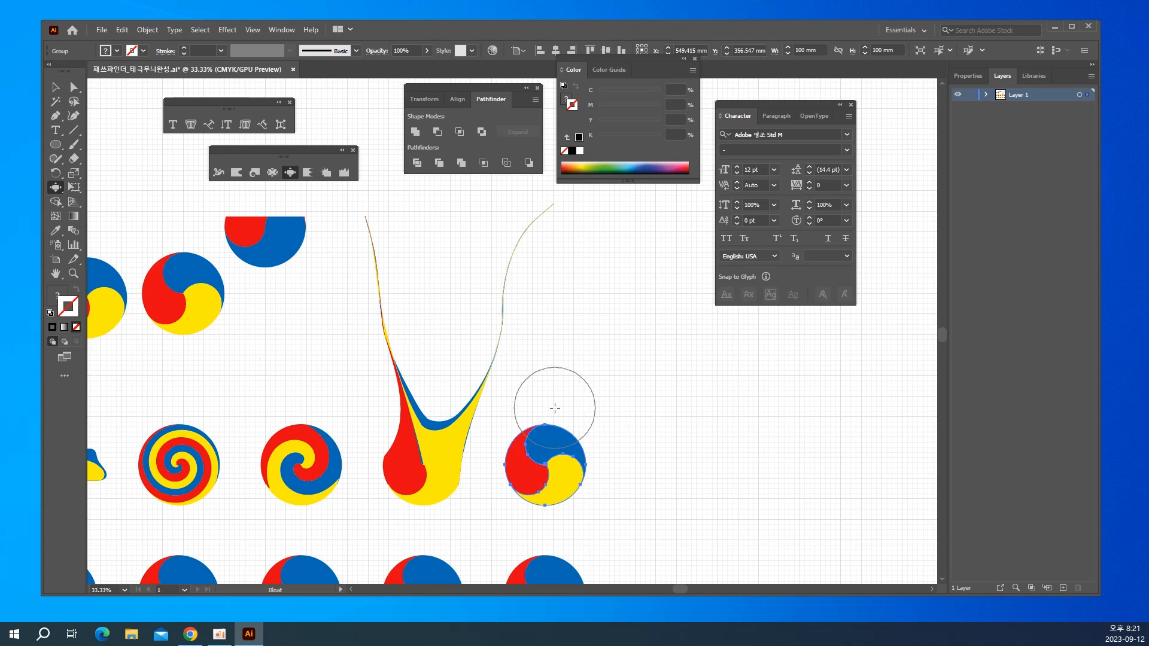
drag(554, 408, 555, 408)
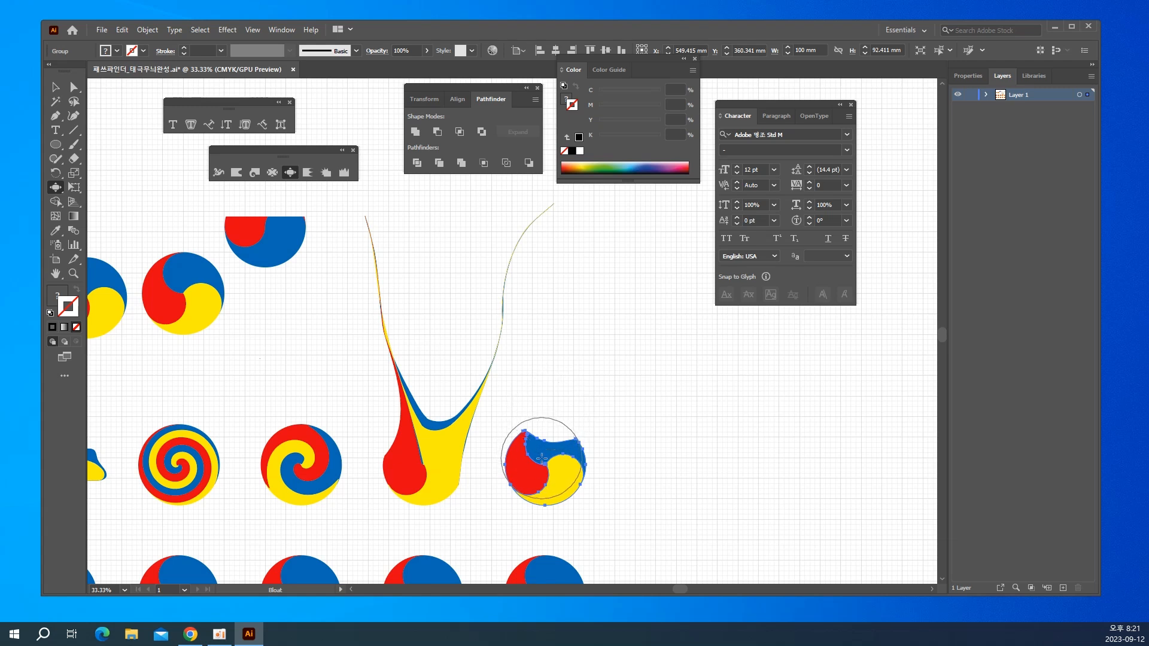
mouse_move(560, 459)
mouse_down()
mouse_move(562, 499)
mouse_move(515, 475)
mouse_move(545, 440)
mouse_up()
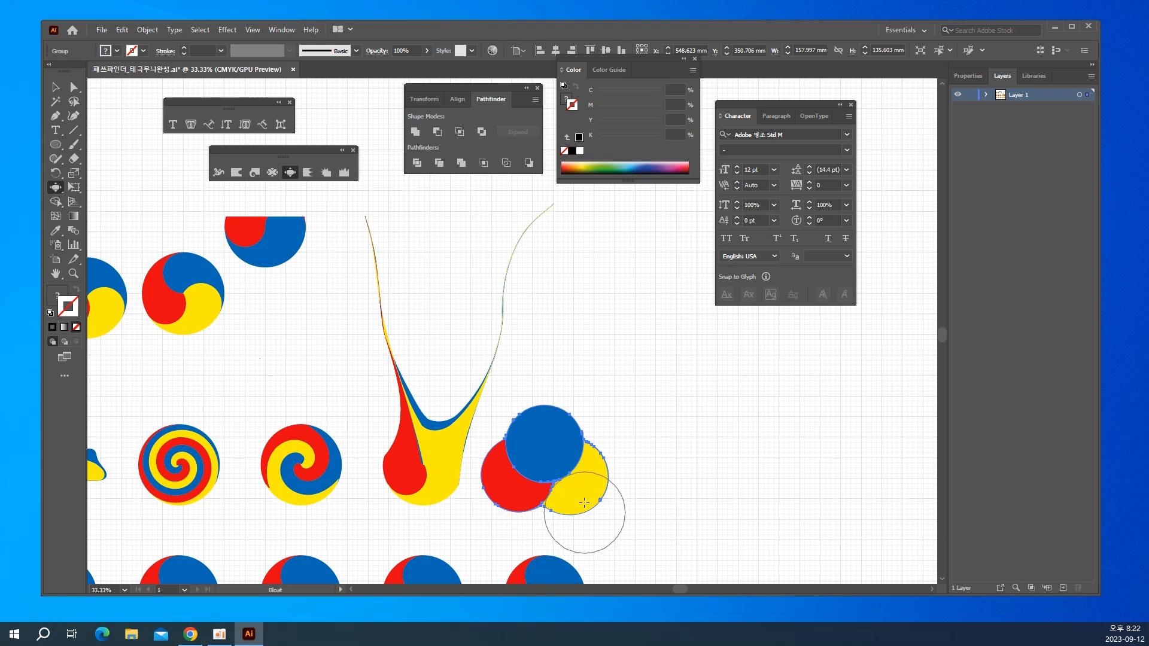
mouse_move(585, 513)
mouse_down()
mouse_move(583, 484)
mouse_move(556, 446)
mouse_move(583, 461)
mouse_up()
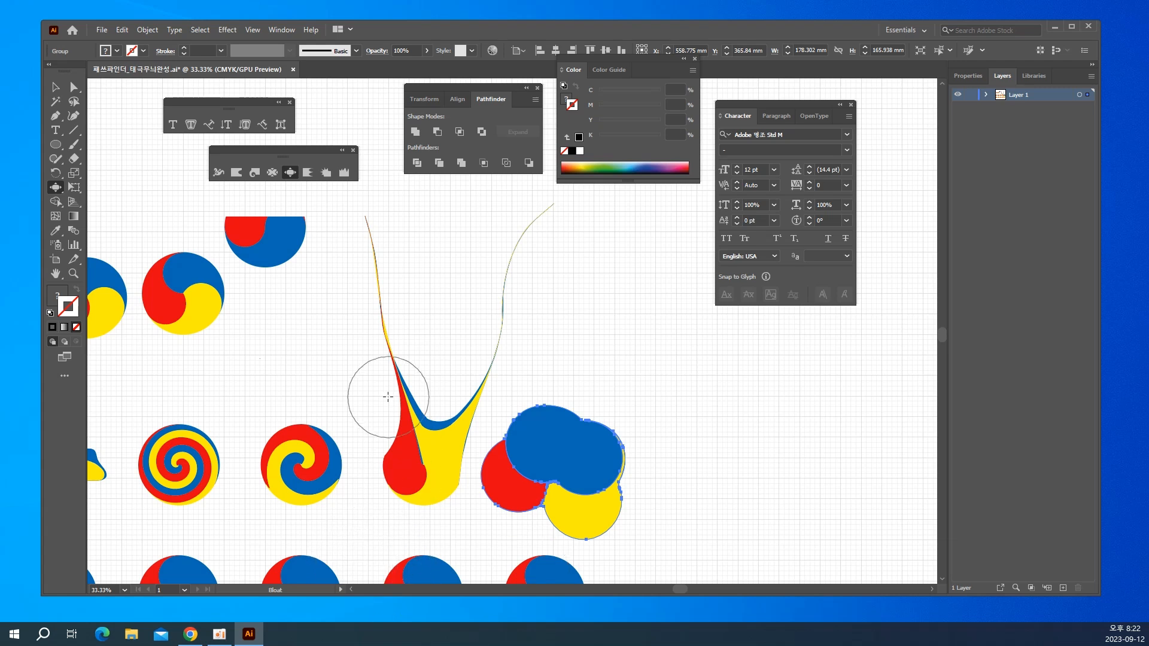
Distort the first taegeuk of the lower row with the Scallop tool, dragging around its edge to form a ragged, pointed outline.
key(space)
mouse_move(371, 462)
mouse_down()
mouse_move(415, 384)
mouse_move(495, 416)
mouse_move(517, 391)
mouse_up()
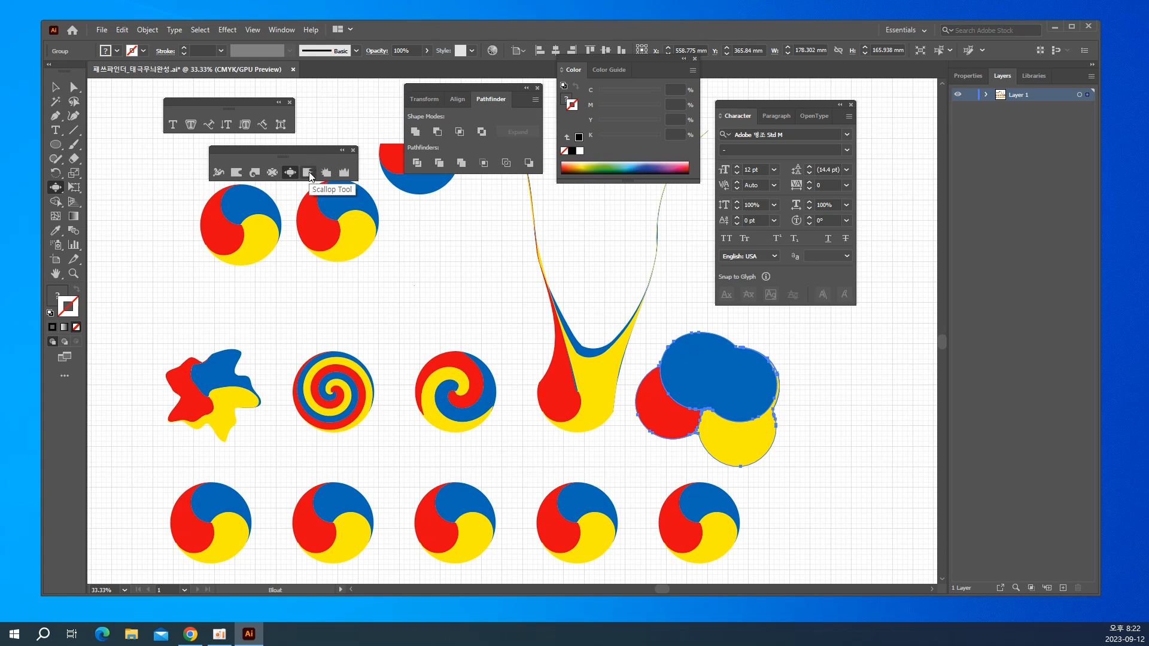
click(309, 173)
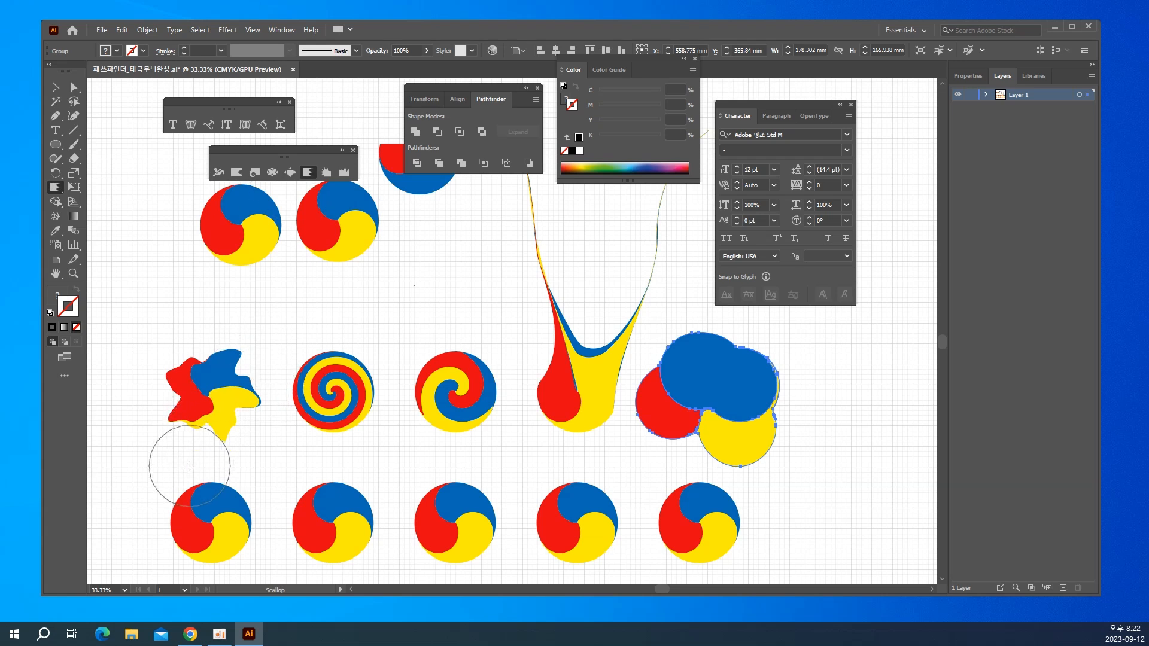
key(v)
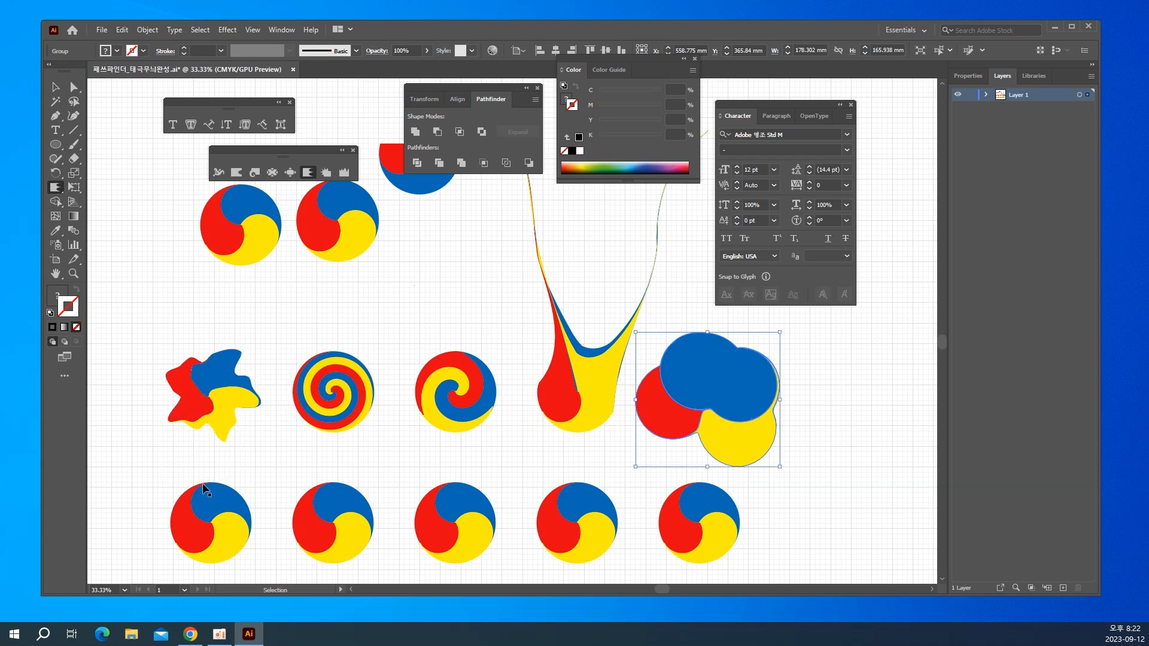
click(208, 519)
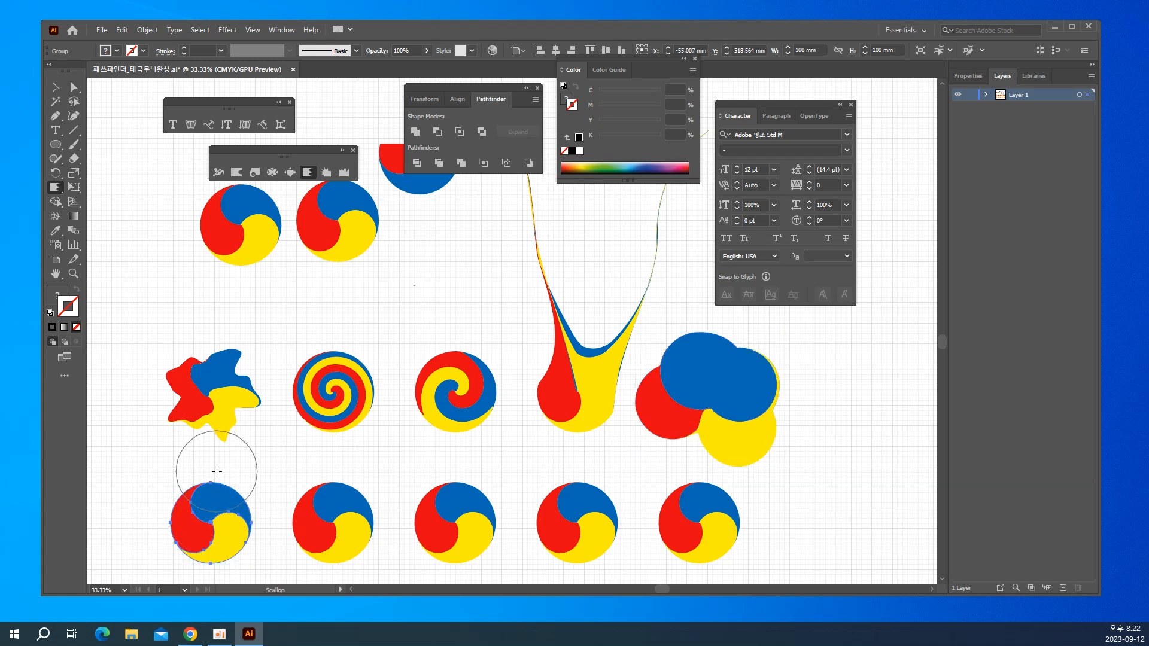
drag(208, 493, 197, 445)
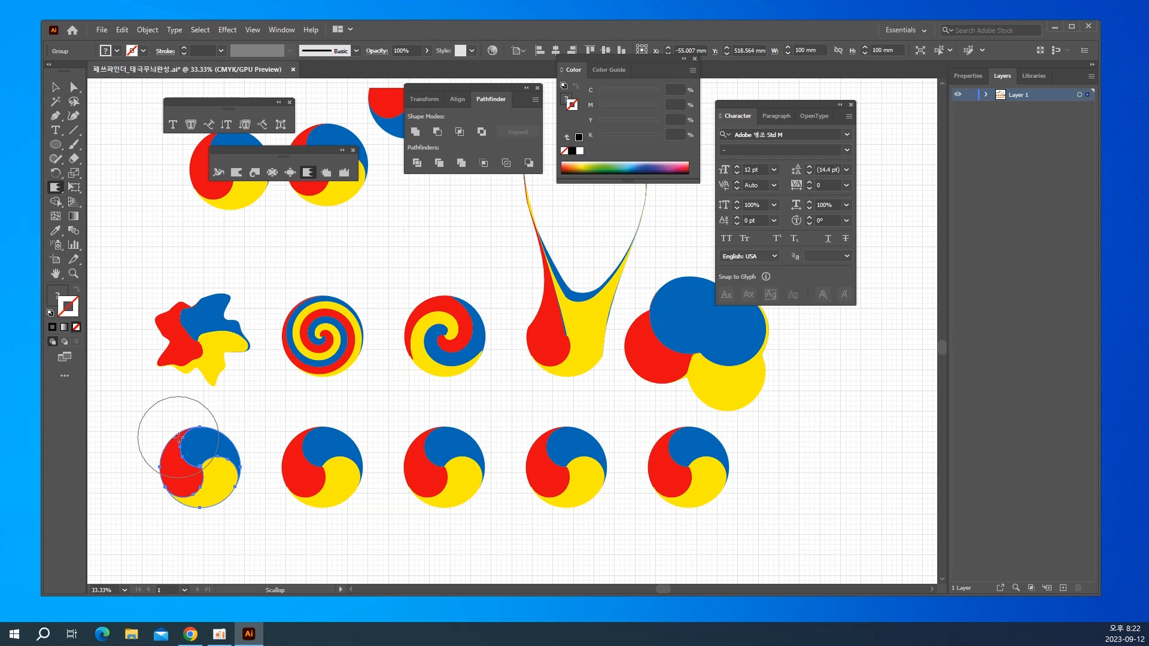
mouse_move(178, 435)
mouse_down()
mouse_move(134, 410)
mouse_move(153, 411)
mouse_move(174, 486)
mouse_move(159, 537)
mouse_move(215, 495)
mouse_move(251, 539)
mouse_move(255, 469)
mouse_move(228, 476)
mouse_move(257, 460)
mouse_move(230, 436)
mouse_move(243, 413)
mouse_move(219, 410)
mouse_up()
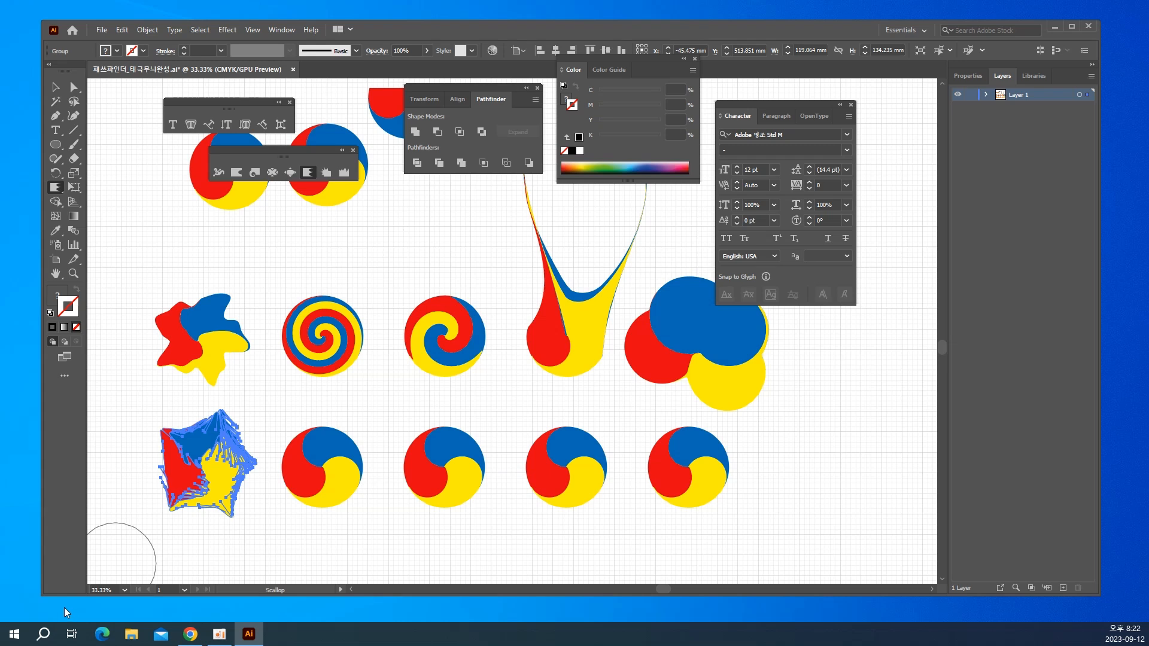
Distort the second taegeuk of the lower row with the Crystallize tool, bursting its three colours into outward spikes.
click(331, 174)
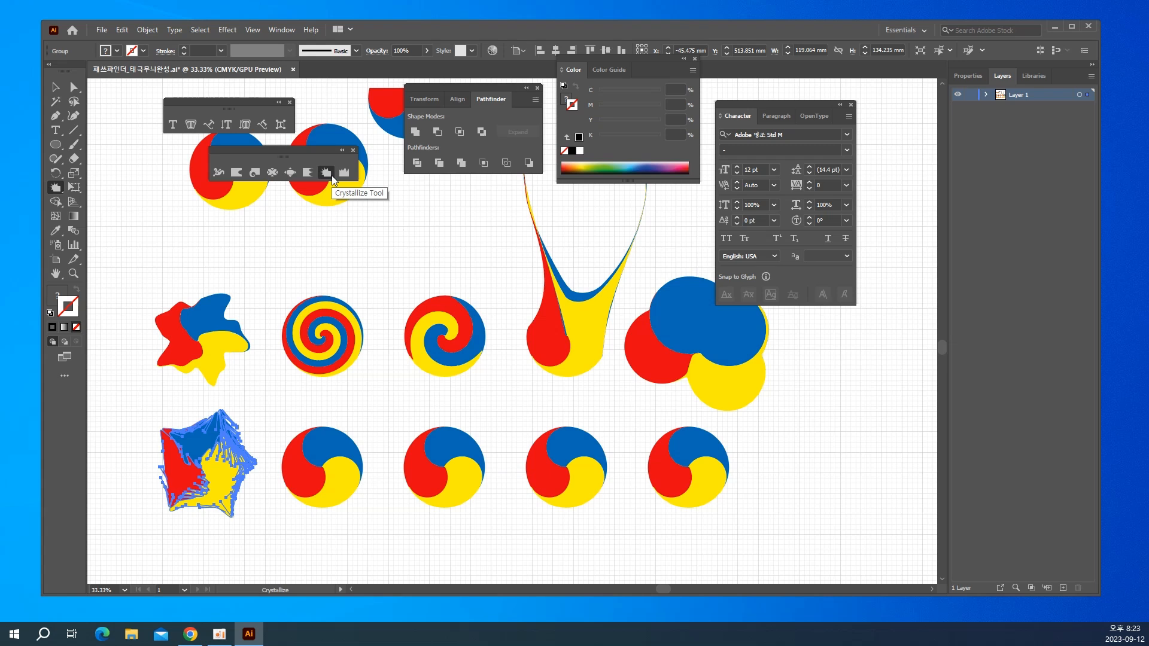
key(ctrl)
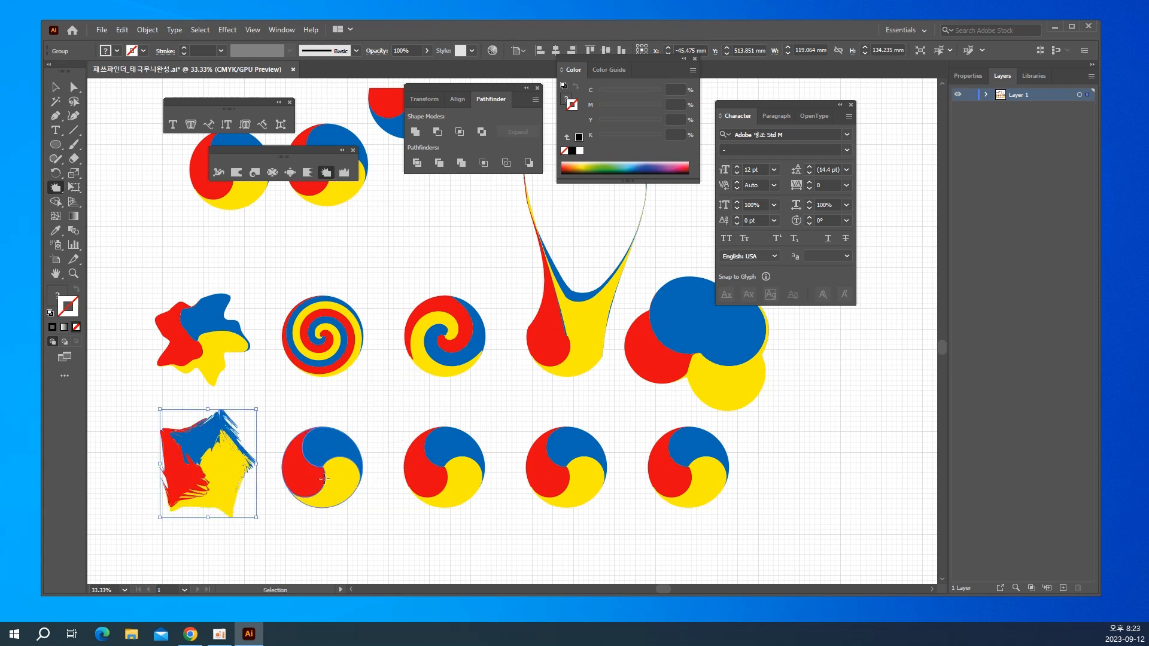
ctrl+click(324, 478)
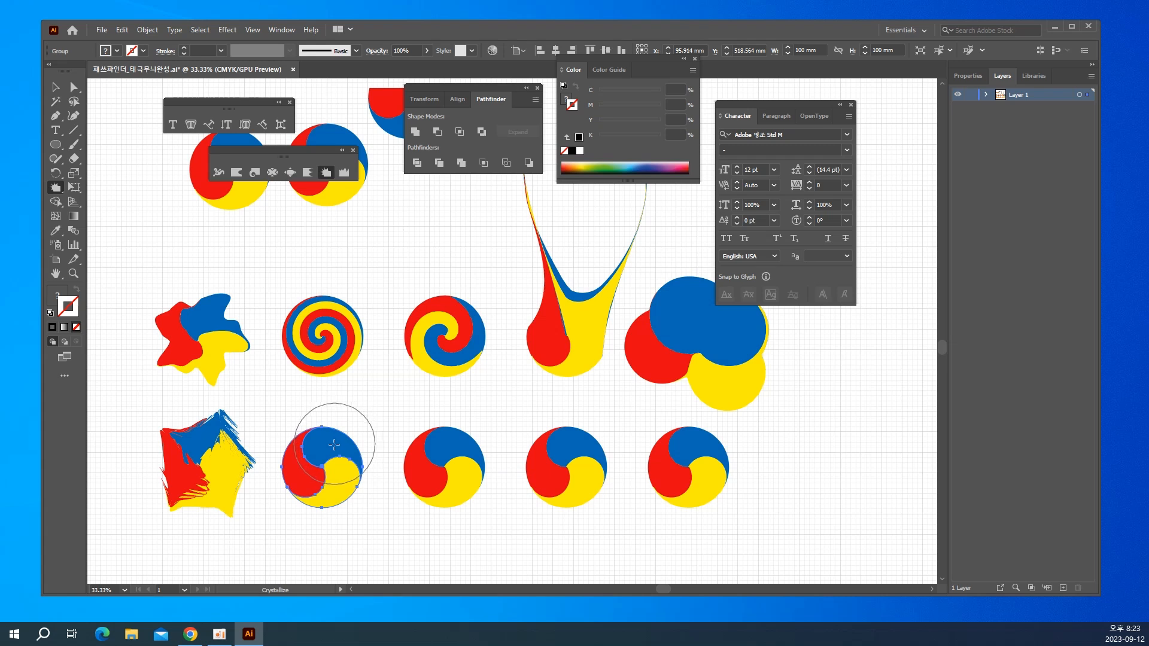
mouse_move(327, 447)
mouse_down()
mouse_move(328, 412)
mouse_move(326, 487)
mouse_move(346, 582)
mouse_move(356, 538)
mouse_move(311, 413)
mouse_move(297, 383)
mouse_move(268, 377)
mouse_move(353, 323)
mouse_move(359, 278)
mouse_move(374, 326)
mouse_move(340, 379)
mouse_move(370, 432)
mouse_move(281, 383)
mouse_move(292, 443)
mouse_up()
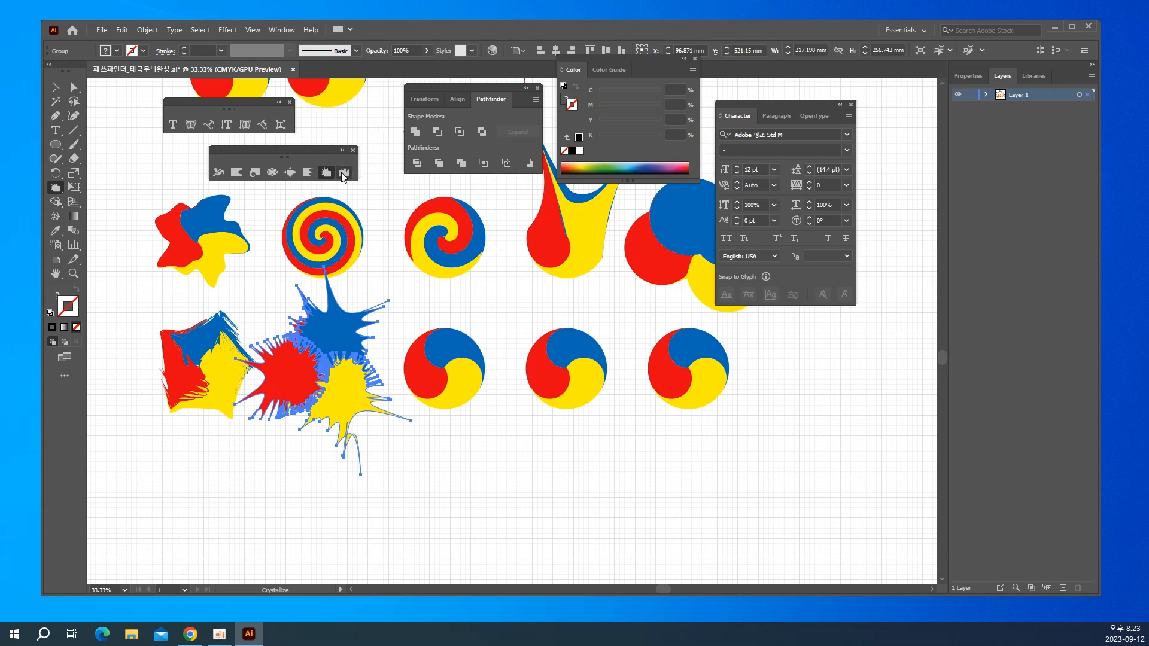
Distort the third taegeuk of the lower row with the Wrinkle tool, rippling its upper and lower edges into flame-like vertical points.
click(343, 173)
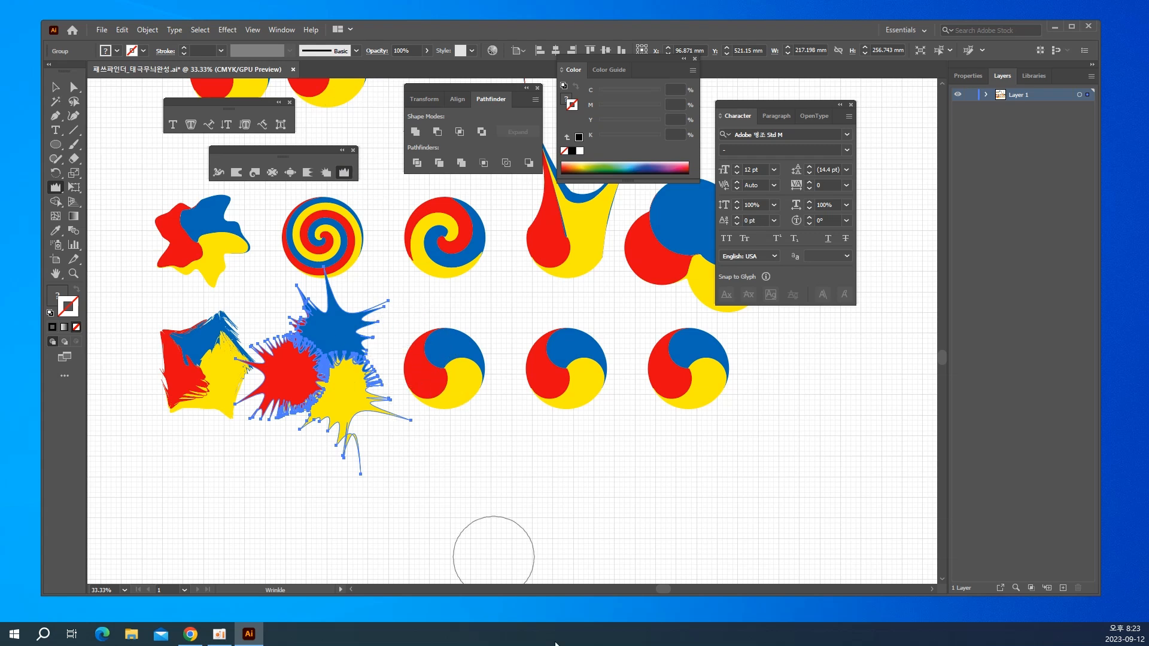
ctrl+click(451, 370)
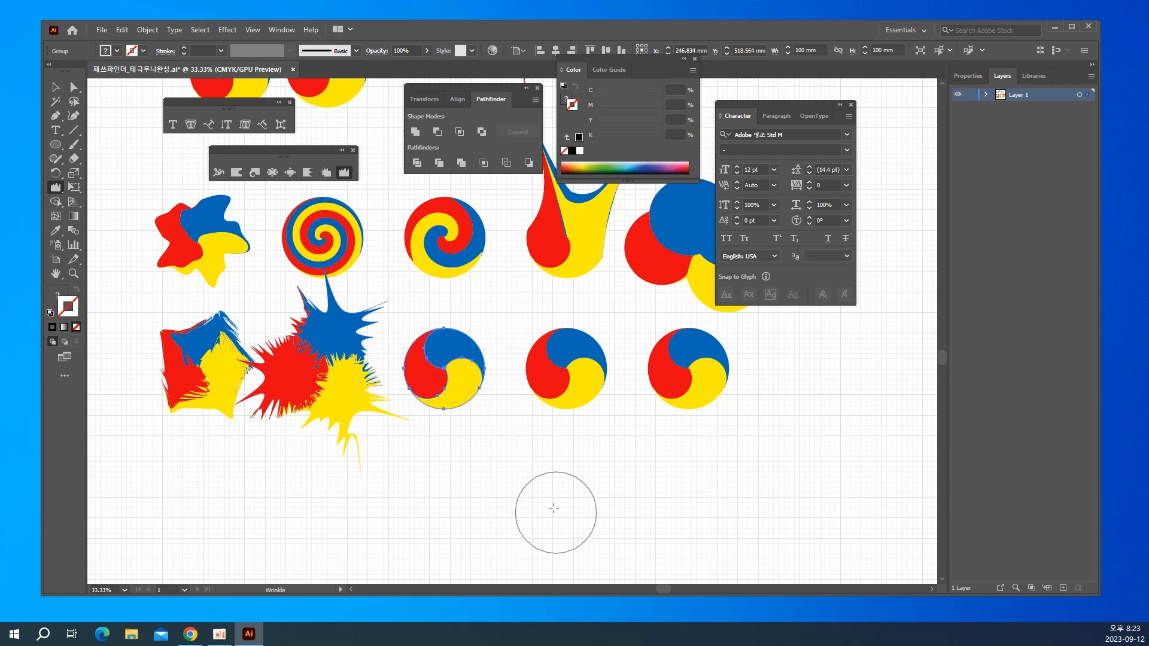
key(ctrl)
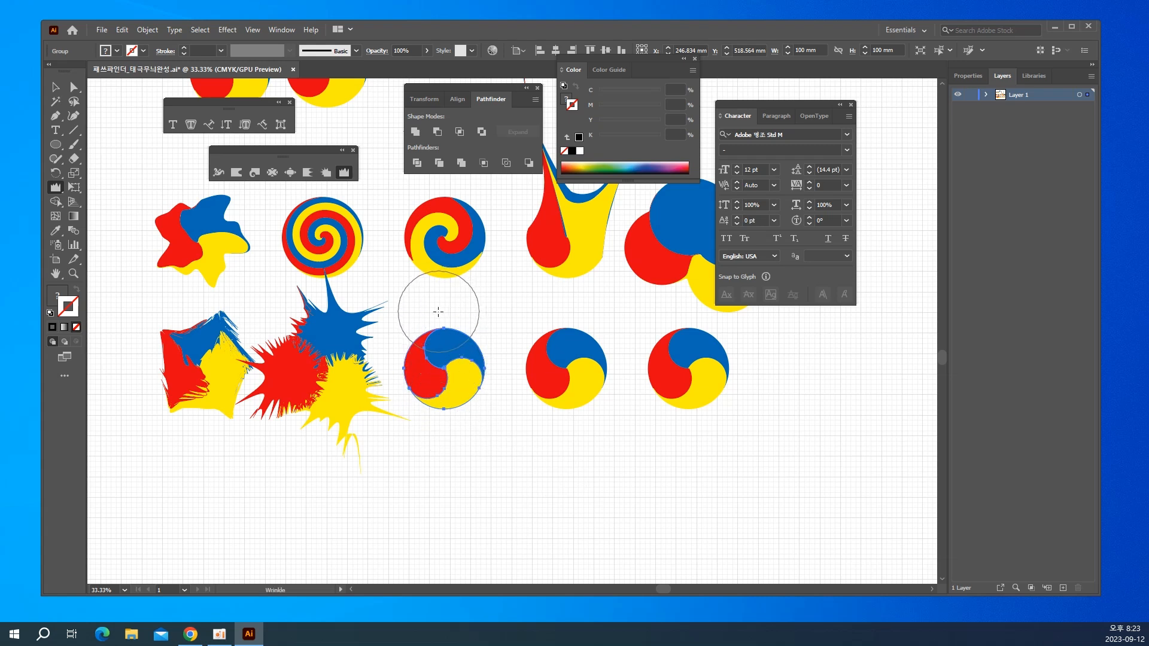
drag(441, 327, 441, 327)
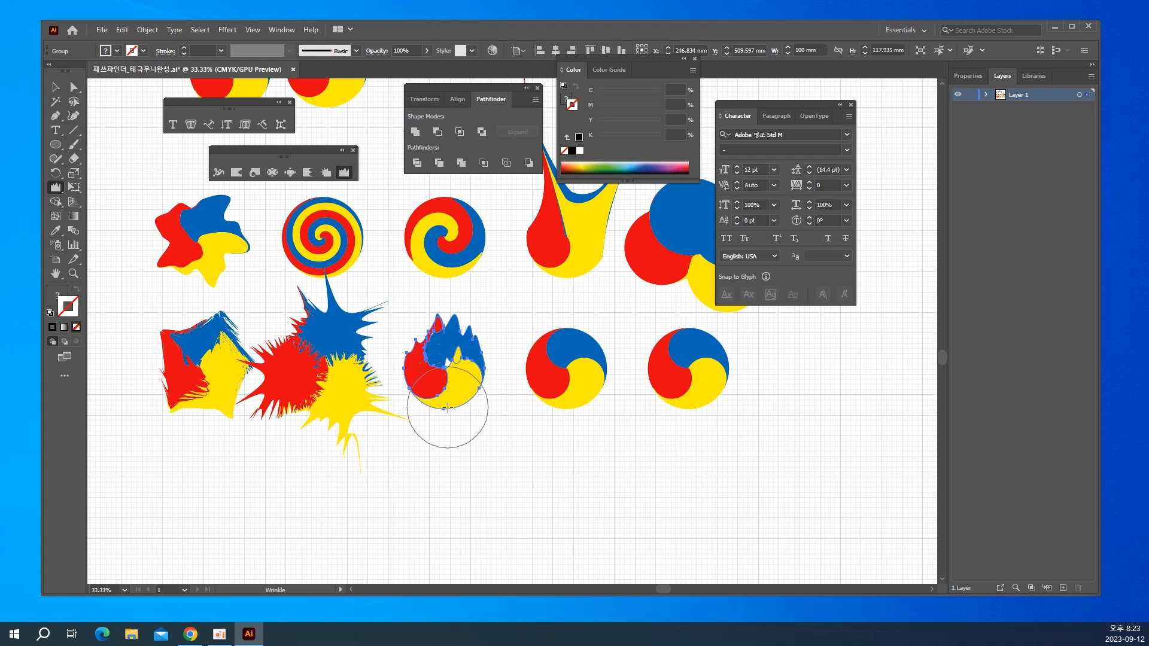
drag(447, 407, 448, 408)
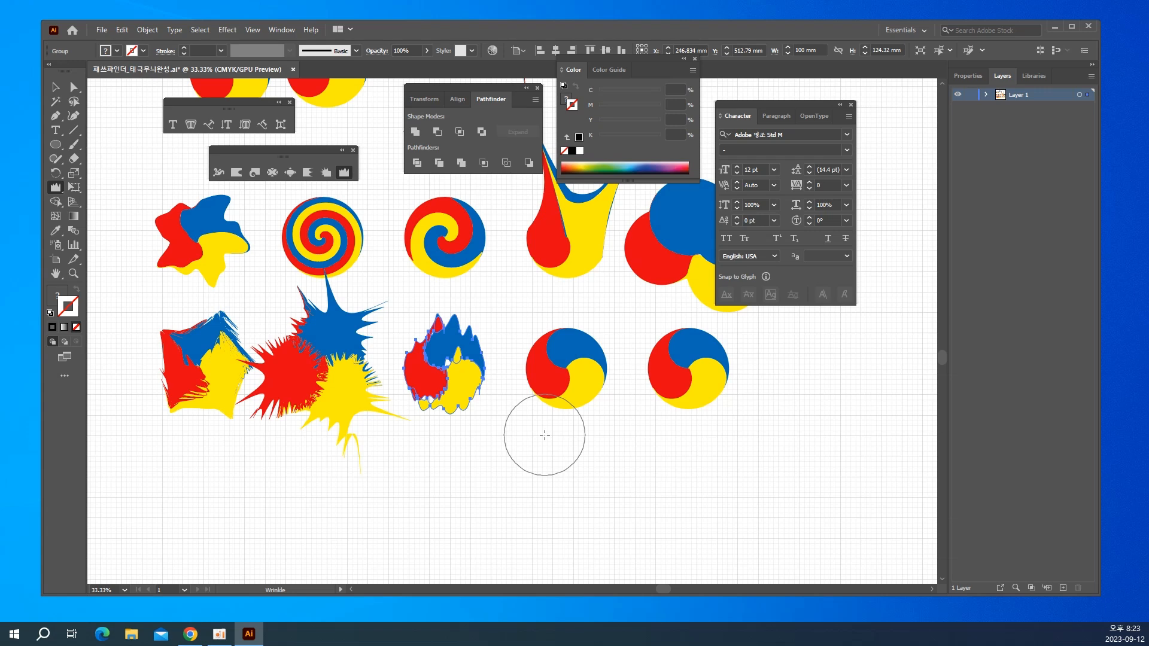
Twirl the centres of the fourth and fifth taegeuks of the lower row with a 50 mm by 50 mm brush, winding the fifth tighter.
key(space)
mouse_move(574, 426)
mouse_down()
mouse_move(546, 465)
mouse_move(488, 491)
mouse_move(495, 468)
mouse_move(521, 454)
mouse_move(508, 467)
mouse_move(479, 451)
mouse_up()
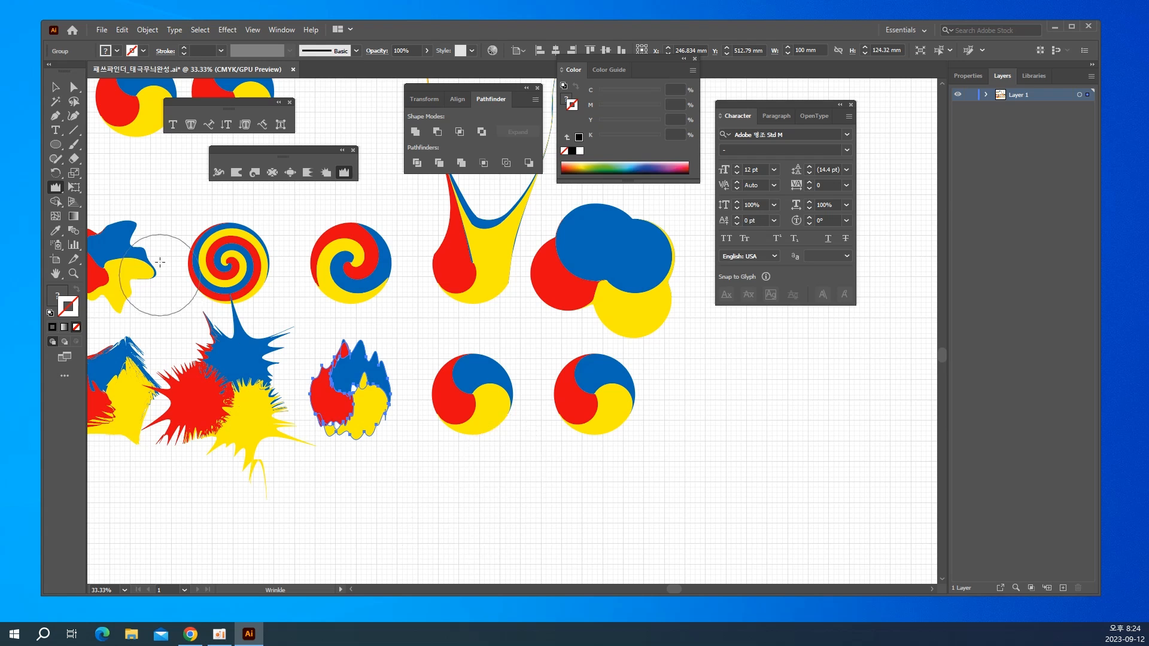
double_click(254, 172)
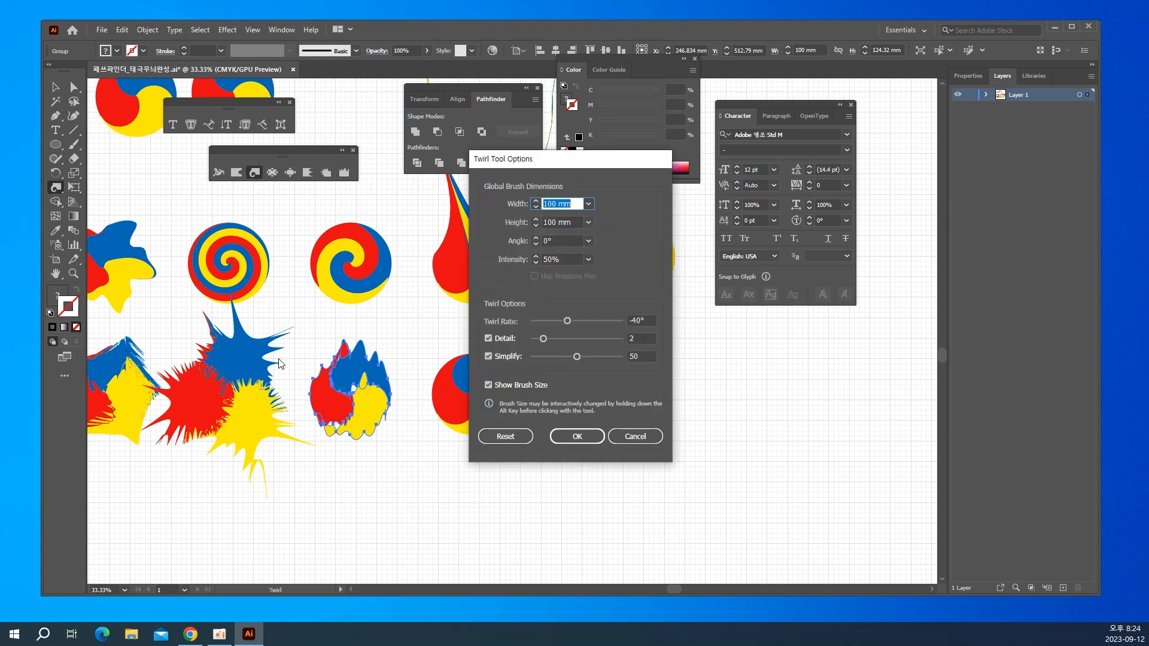
key(Return)
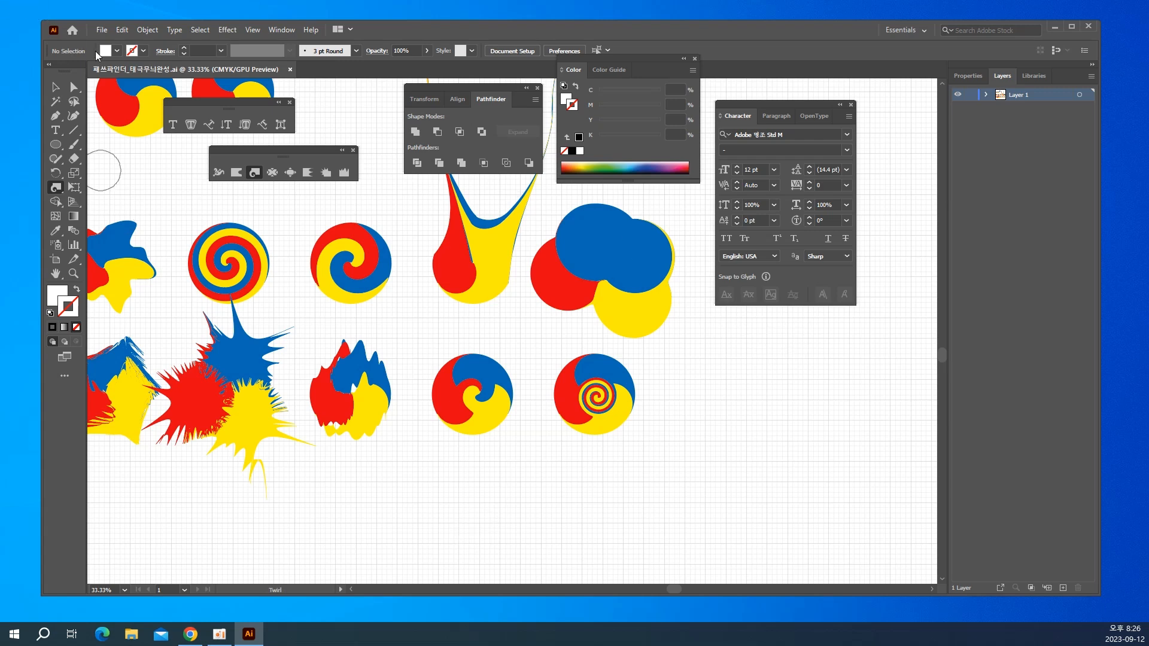
Create a new document from the A4 print preset, 210 x 297 mm in portrait orientation.
click(102, 30)
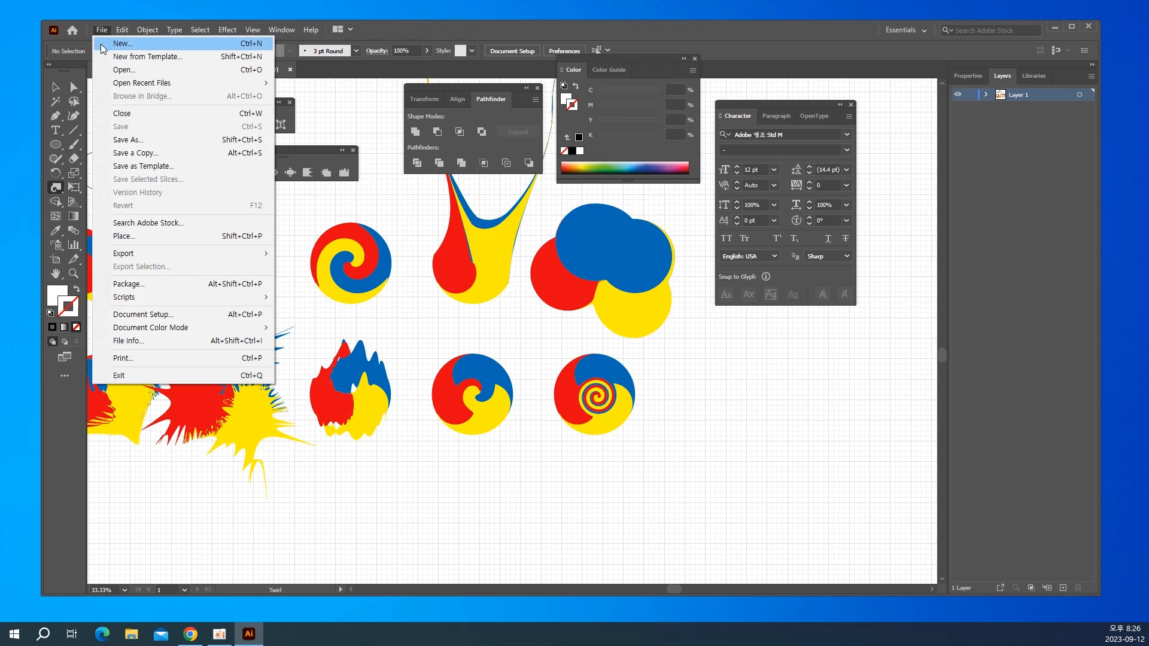
click(119, 44)
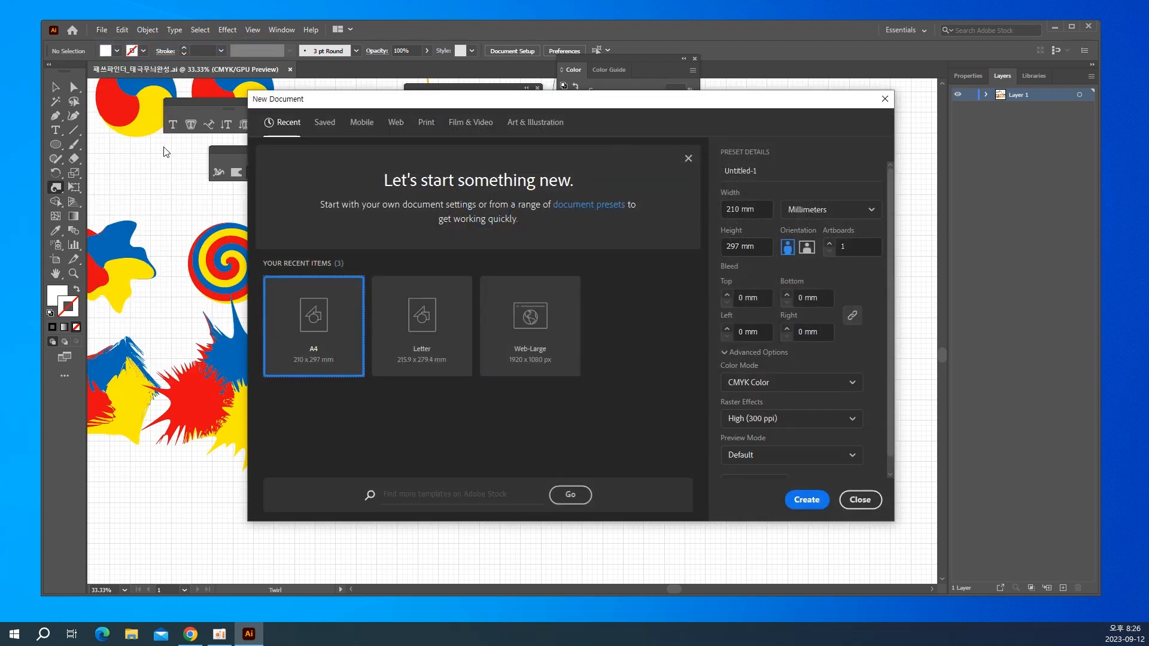
click(425, 123)
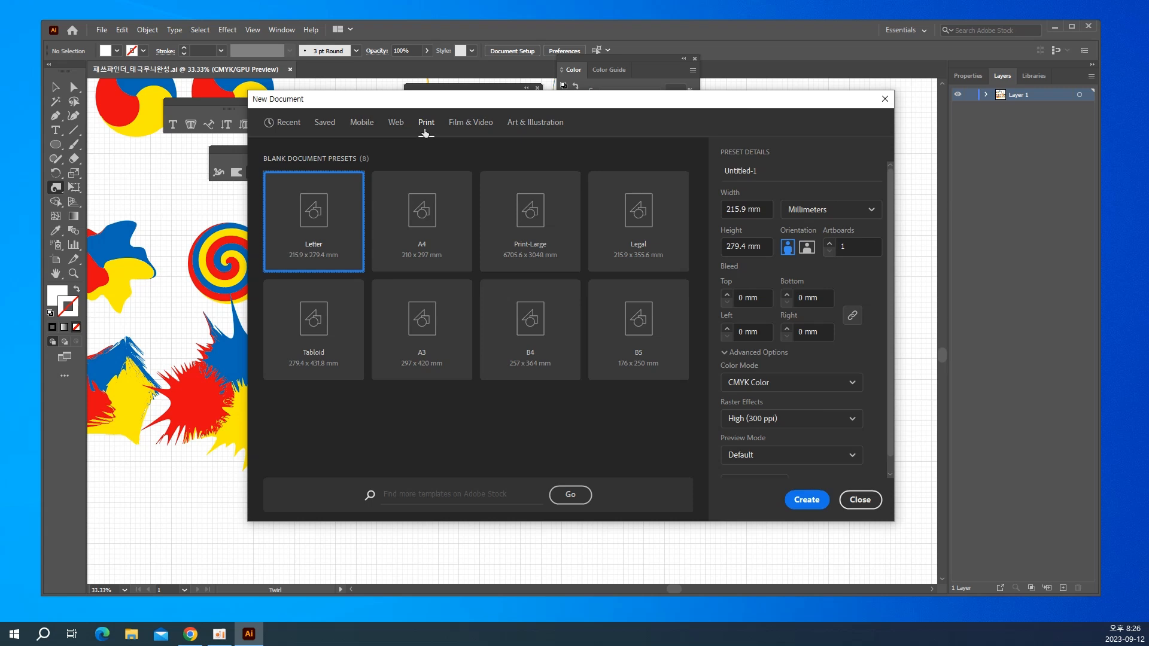
click(419, 225)
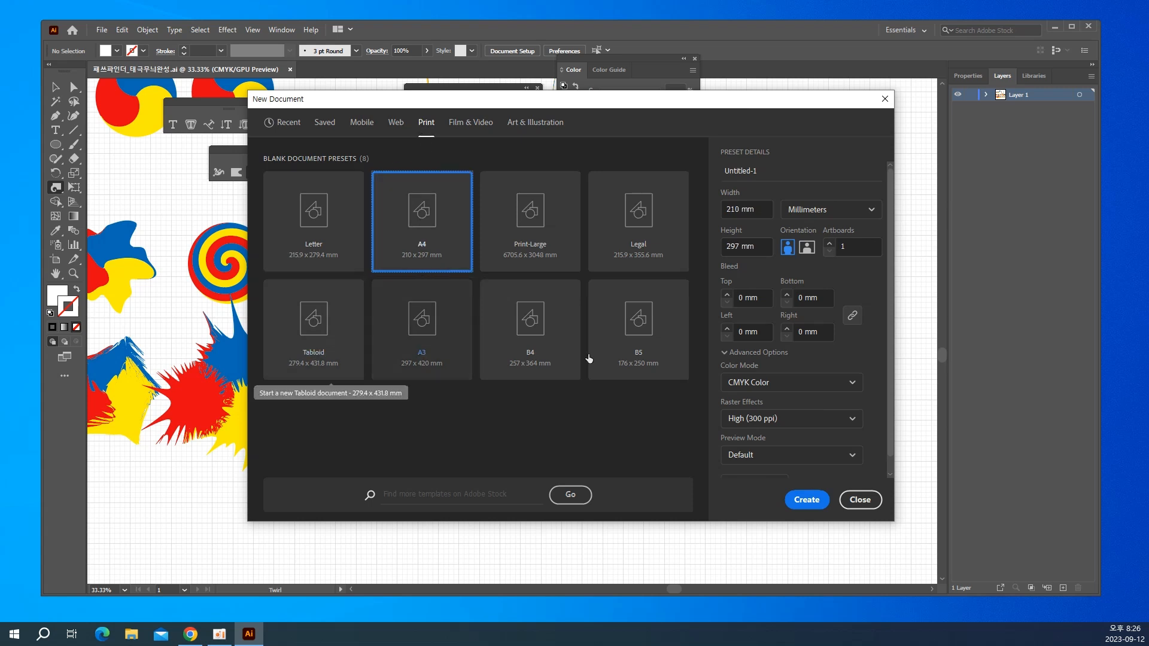
click(815, 501)
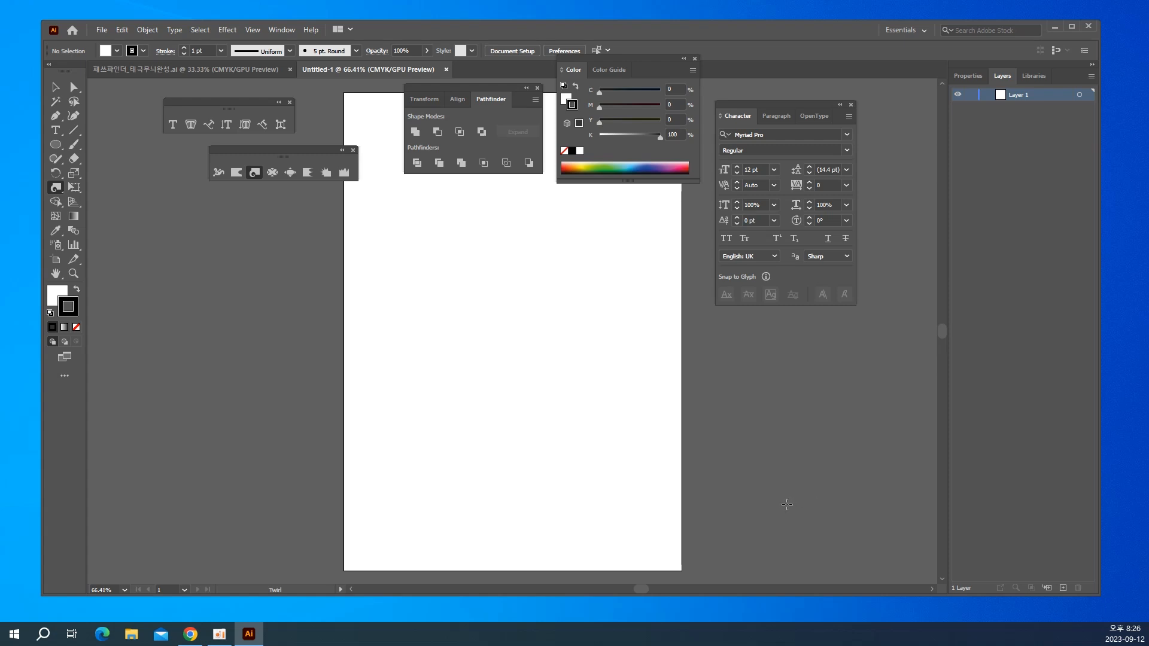
Switch to the Rectangle tool and set the fill colour to yellow-green, hex a4d62b.
key(ctrl+minus)
key(ctrl+minus)
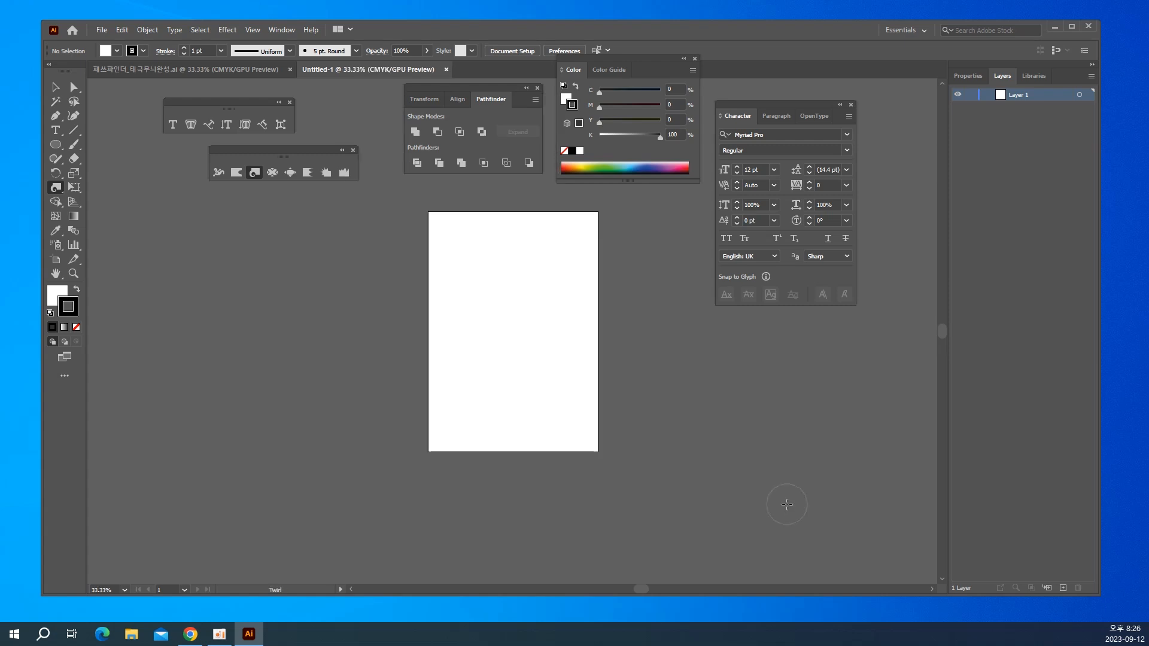
key(space)
drag(592, 321, 517, 335)
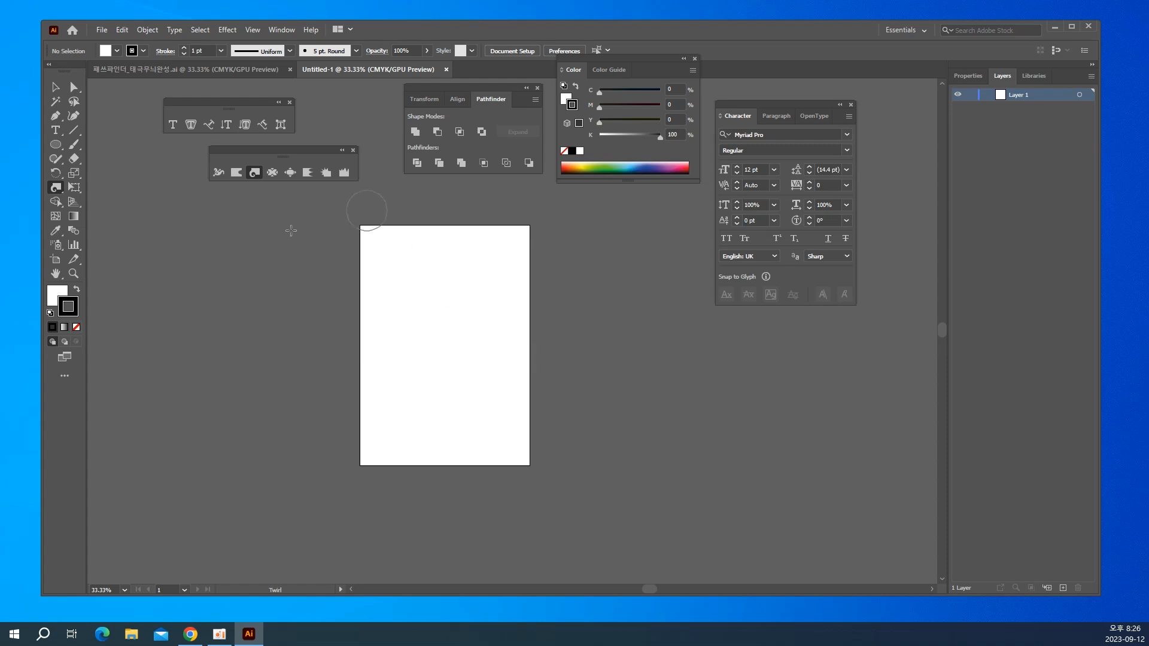
click(54, 146)
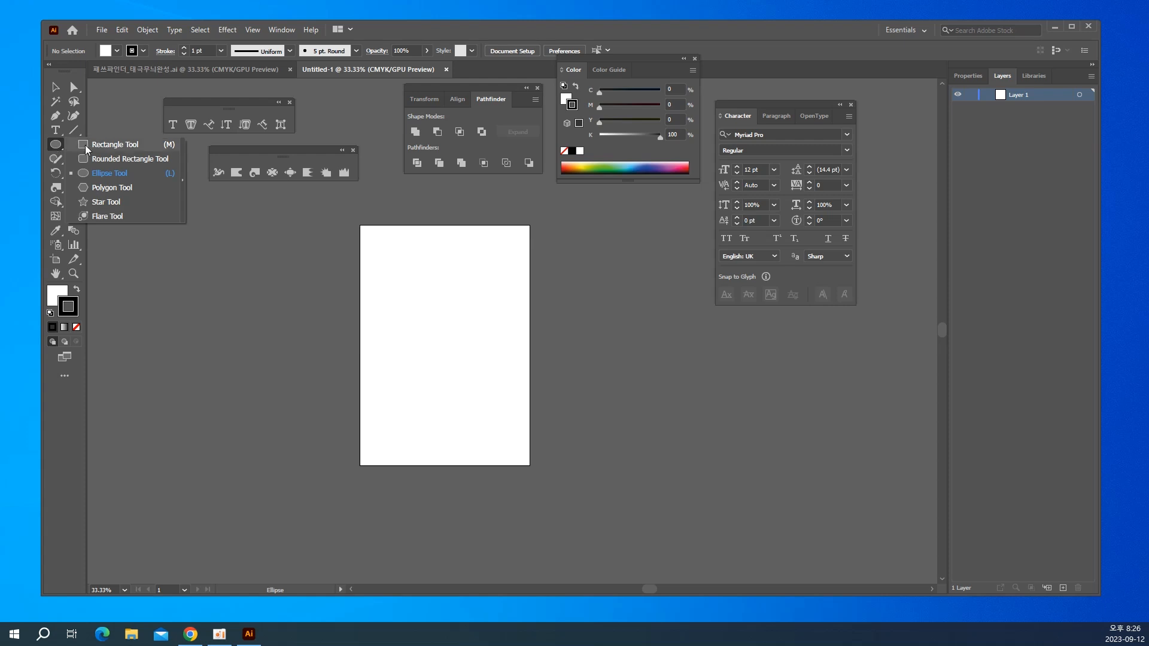
click(85, 145)
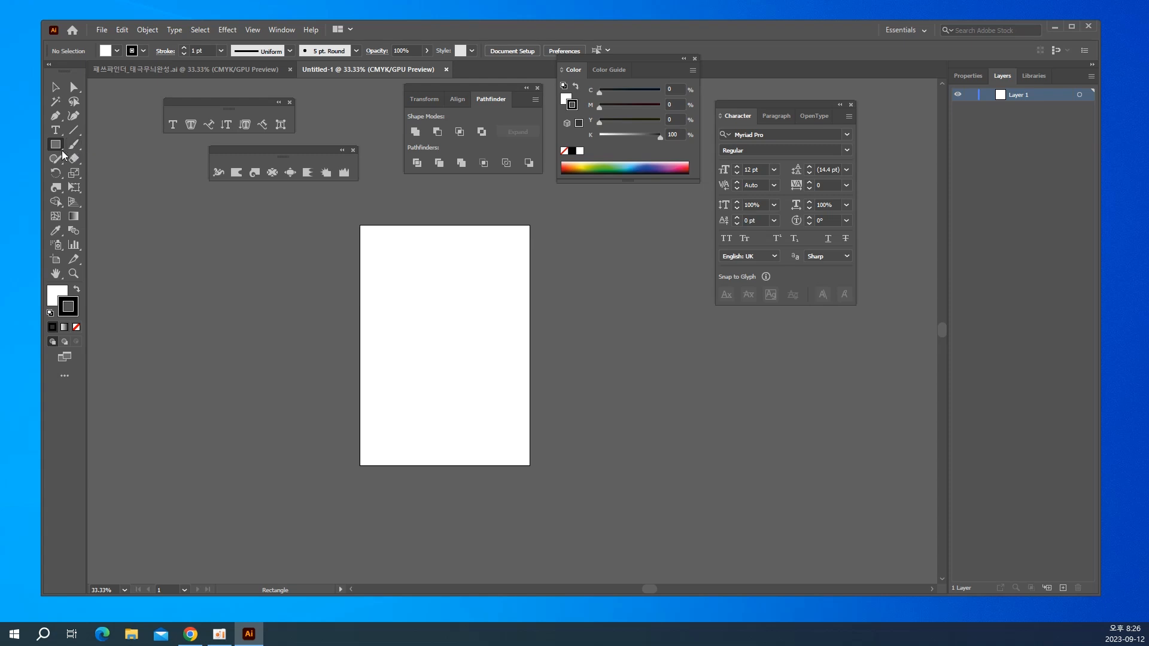
double_click(62, 297)
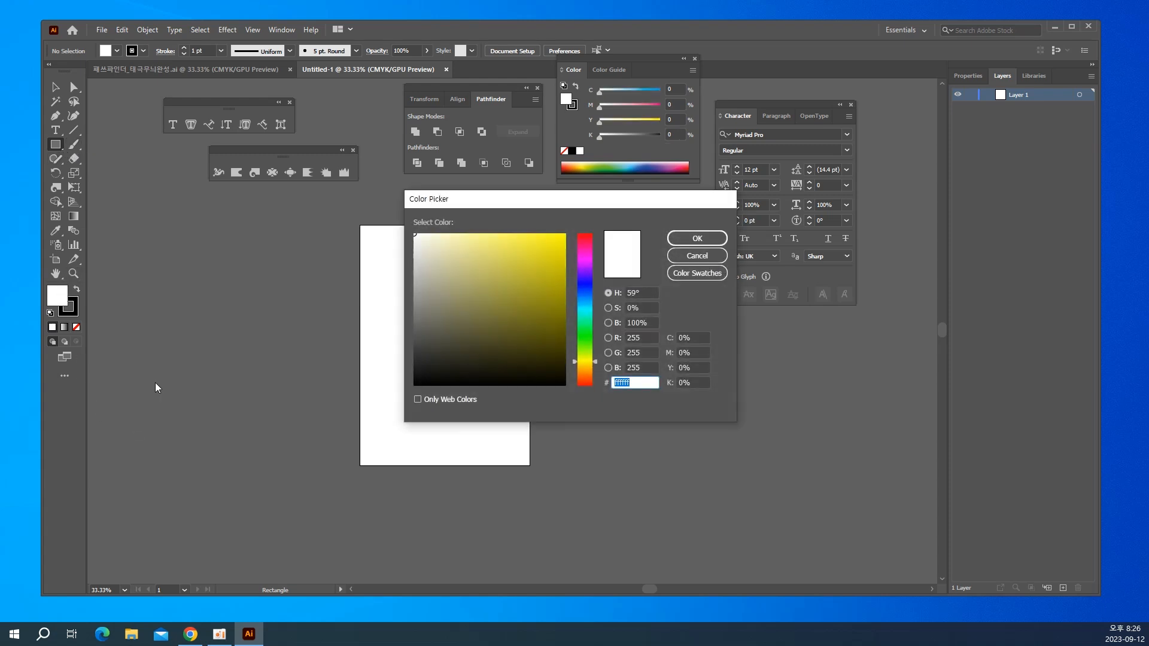
drag(576, 279, 582, 353)
drag(539, 302, 536, 257)
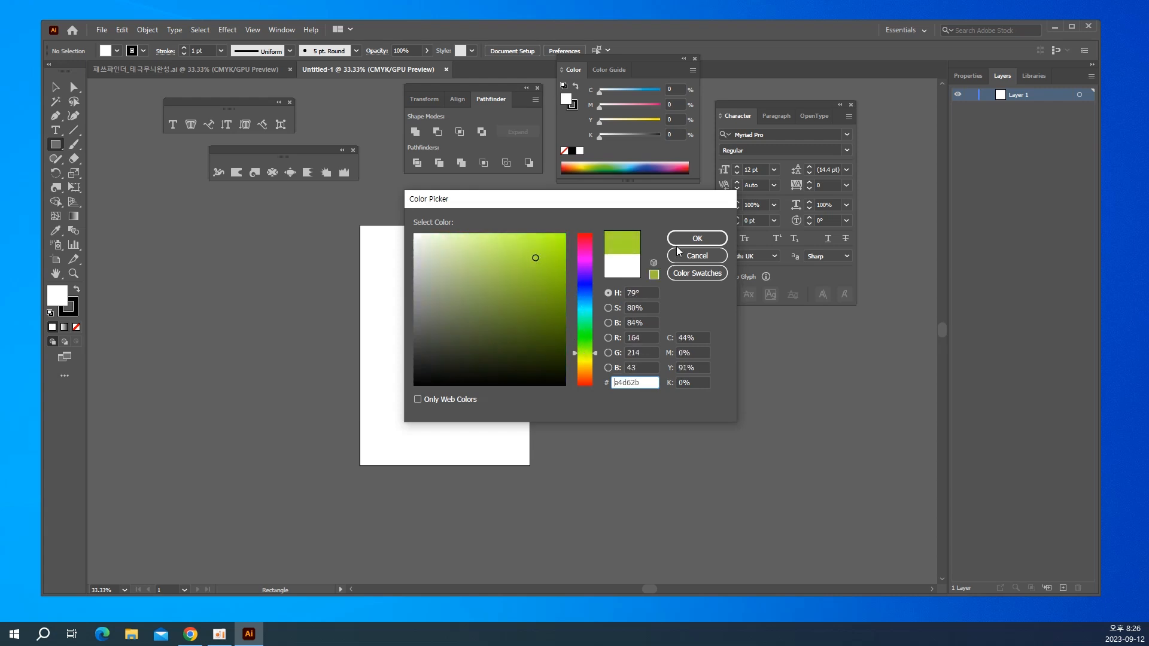
click(691, 241)
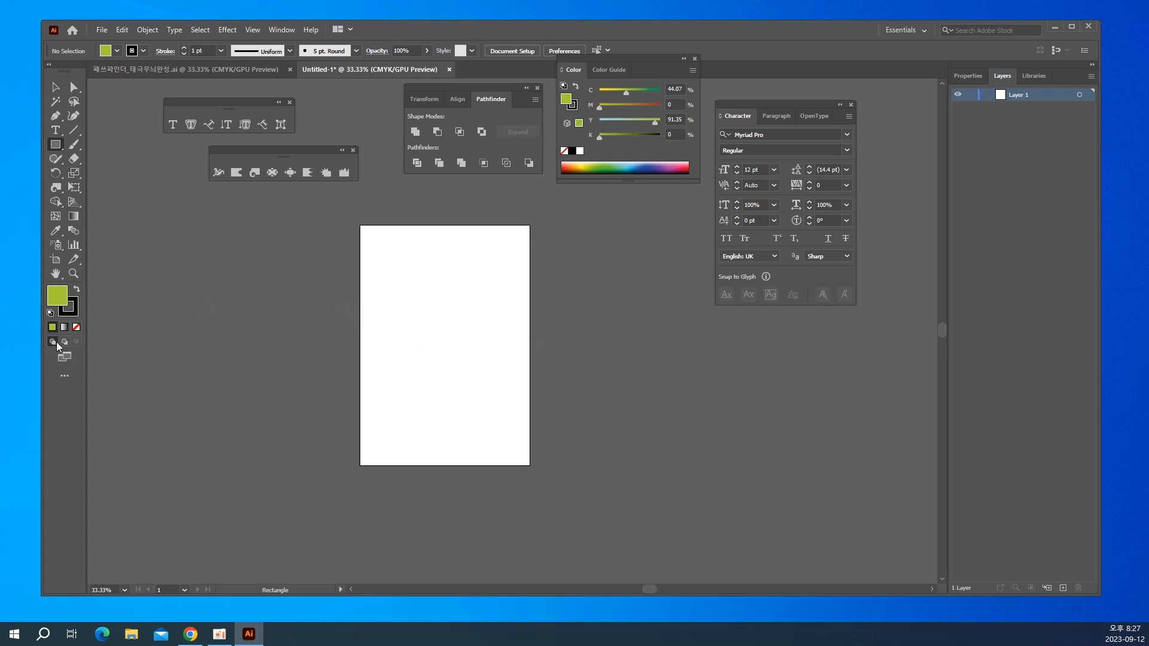
Set the stroke to none and draw a square about 114 mm wide in the upper part of the artboard.
click(70, 319)
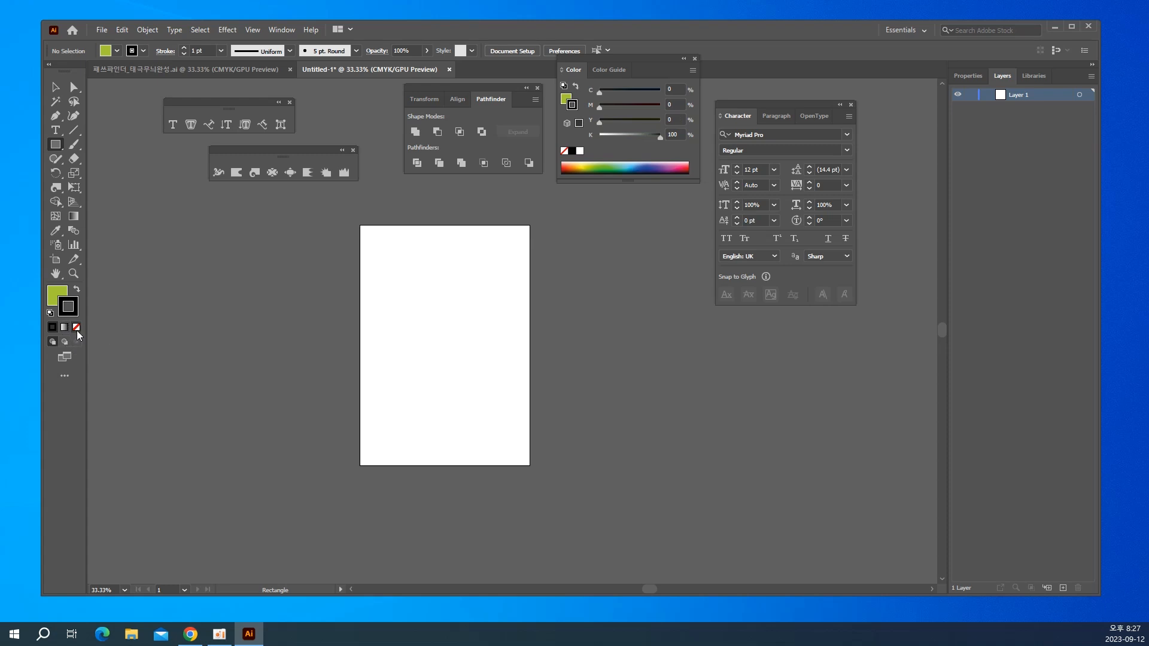
click(77, 327)
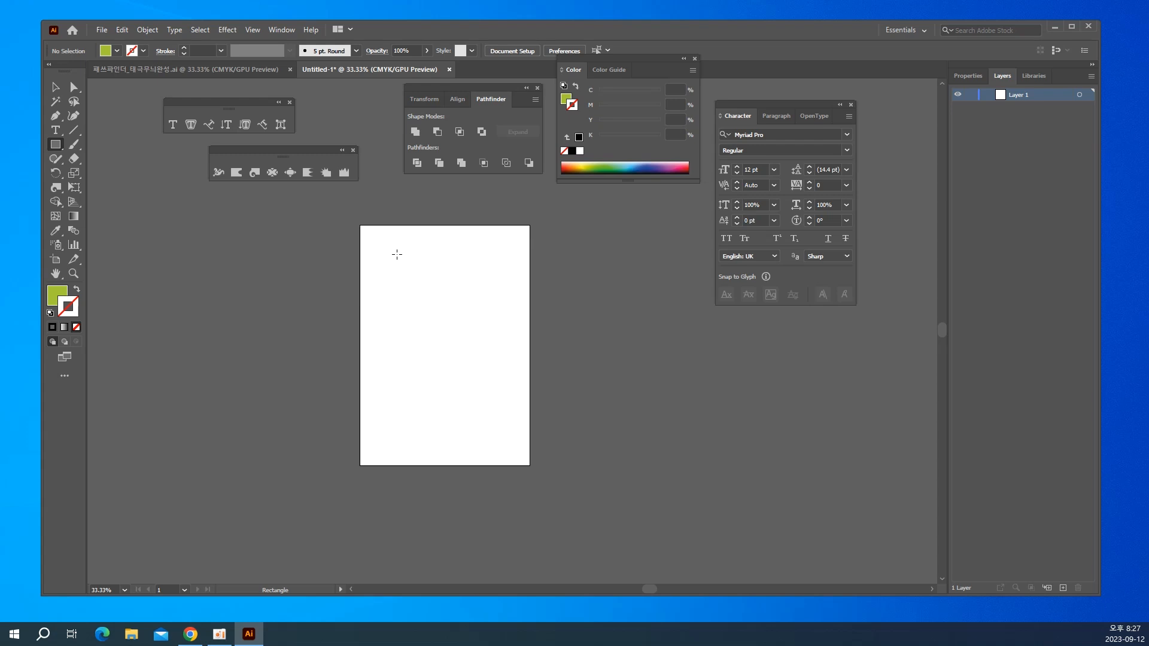
drag(383, 237, 459, 328)
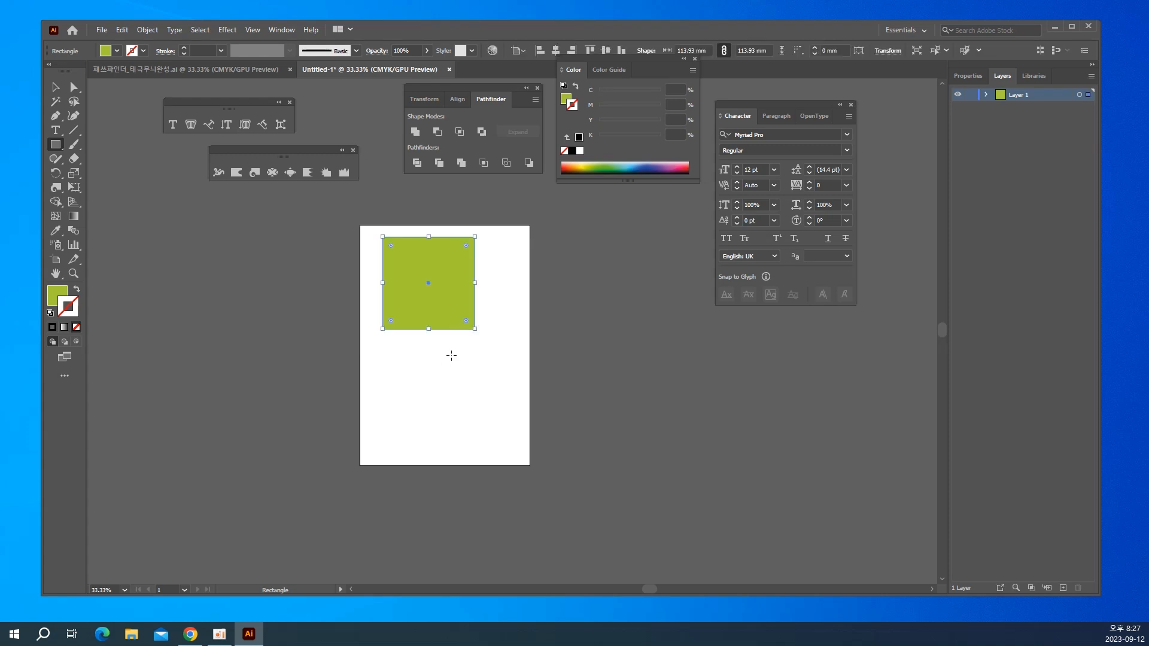
Rotate the square 45° into a diamond, centre it across the artboard's upper part and place a copy over the lower edge.
click(56, 89)
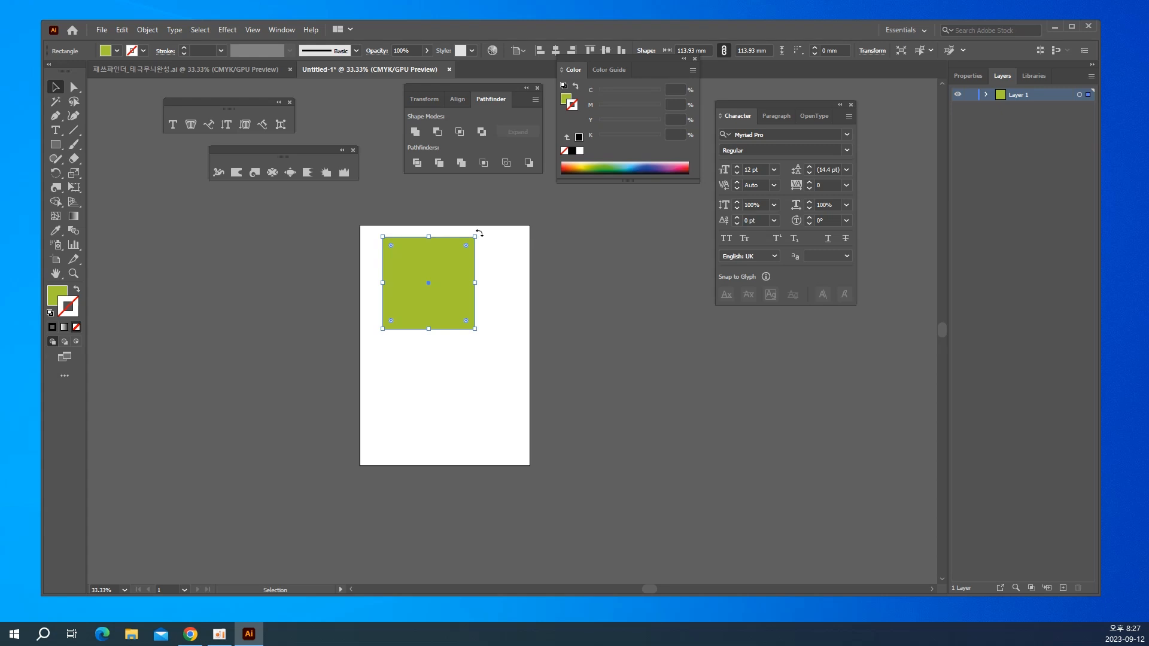
drag(478, 234, 451, 217)
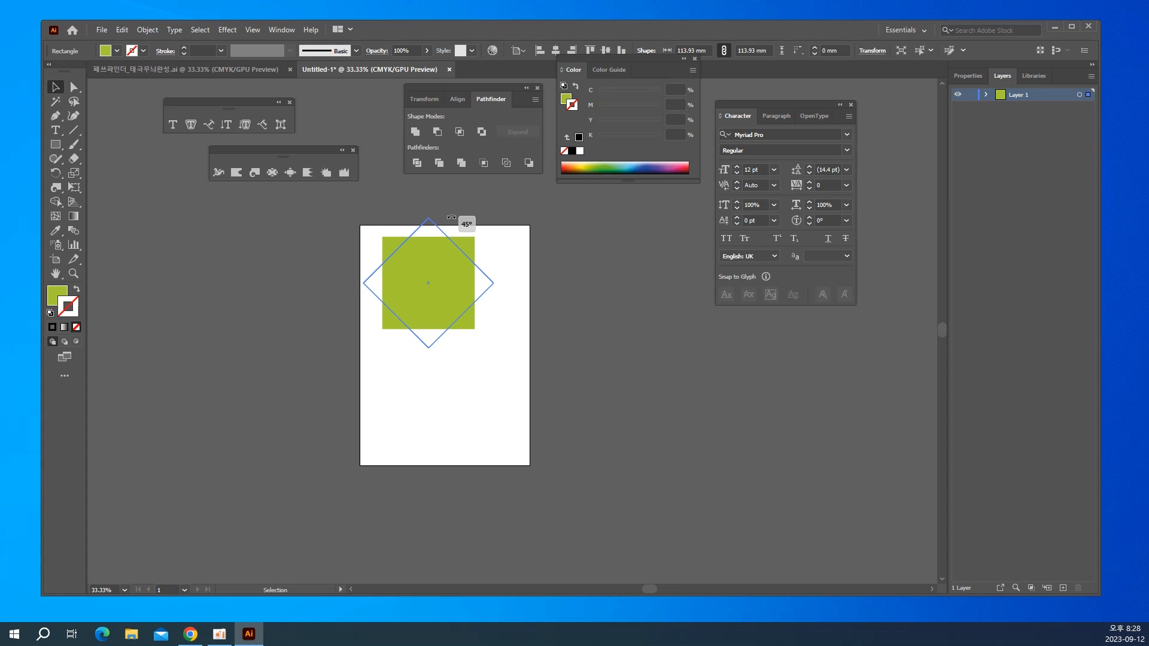
drag(451, 217, 451, 217)
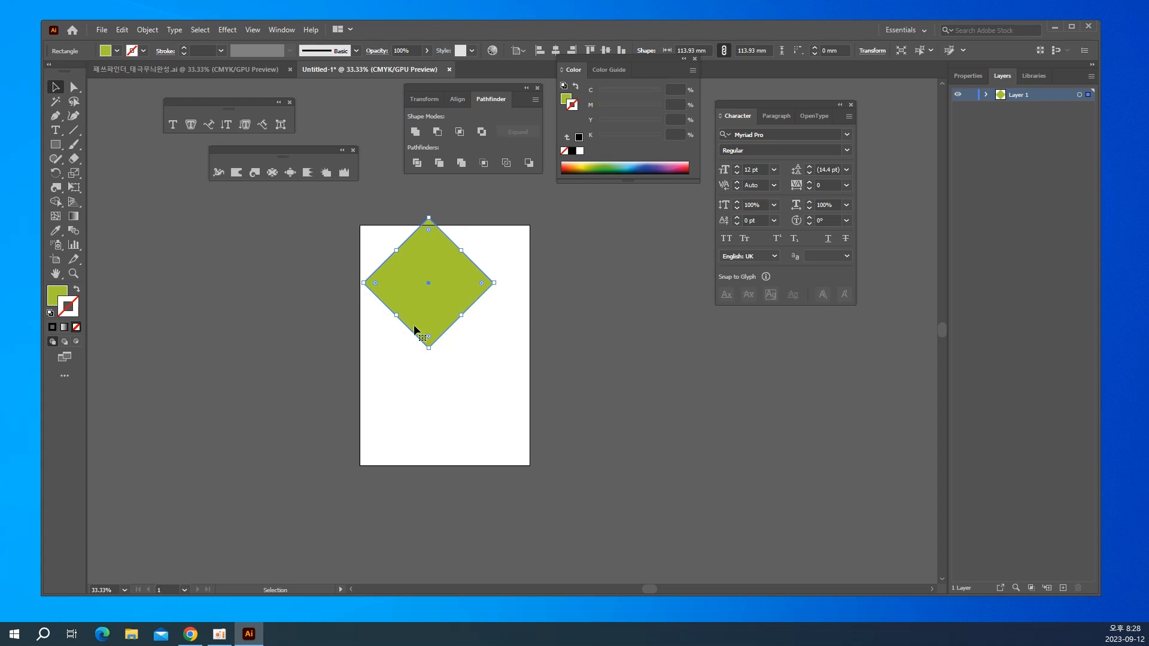
drag(419, 295, 437, 282)
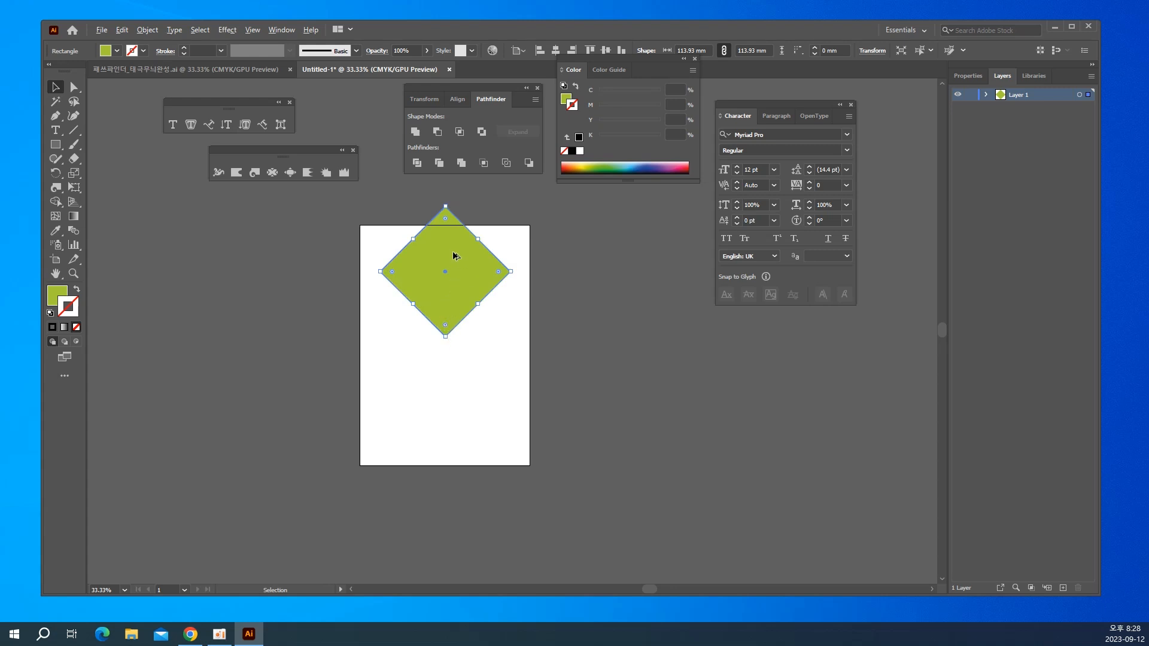
drag(446, 264, 440, 429)
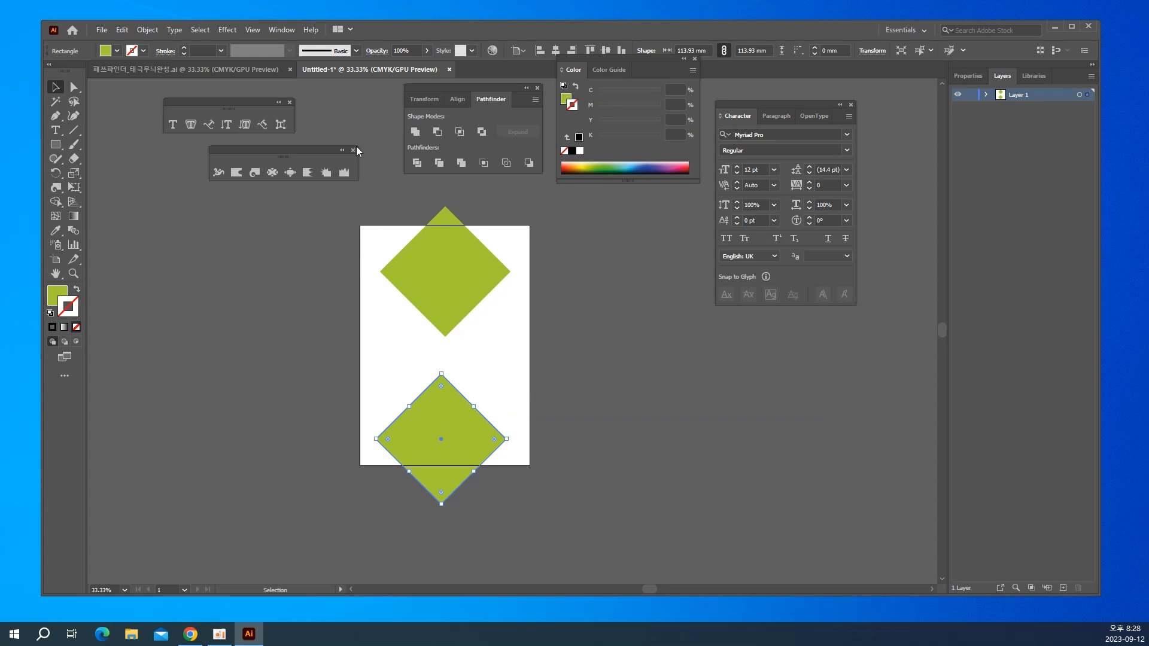
Set the Twirl tool's brush dimensions to 100 mm wide and 100 mm high.
double_click(255, 172)
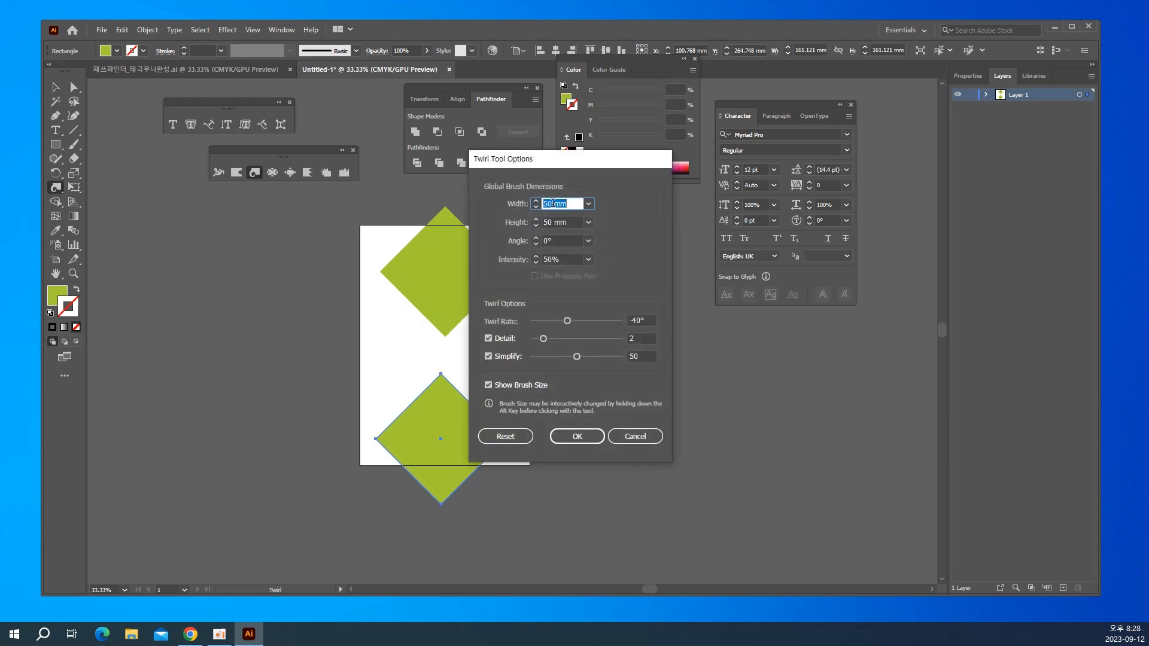
text(100)
key(Tab)
text(100)
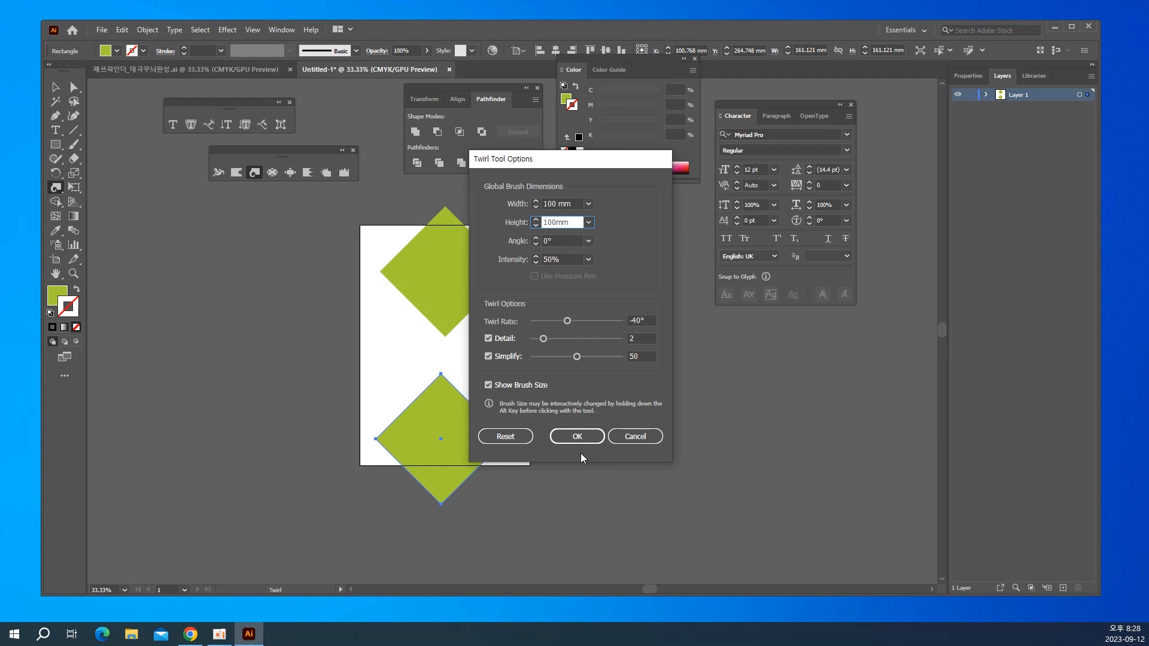
click(573, 439)
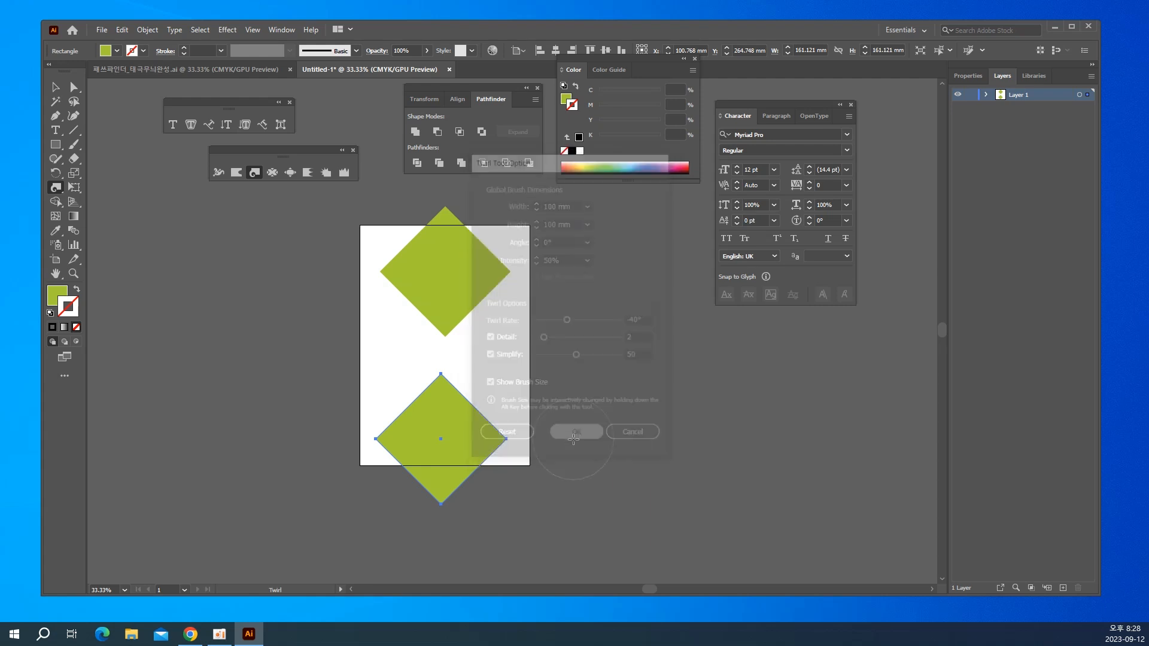
Twirl the top, bottom, right and left corners of the upper diamond into spirals.
key(ctrl)
ctrl+click(455, 280)
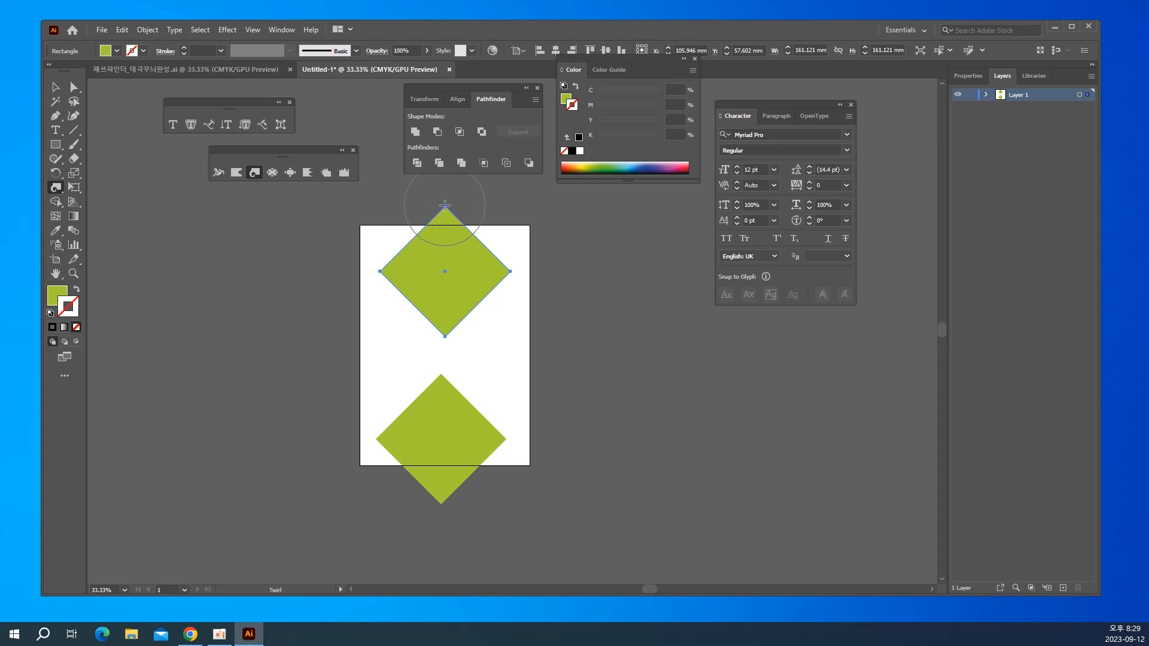
drag(444, 205, 444, 205)
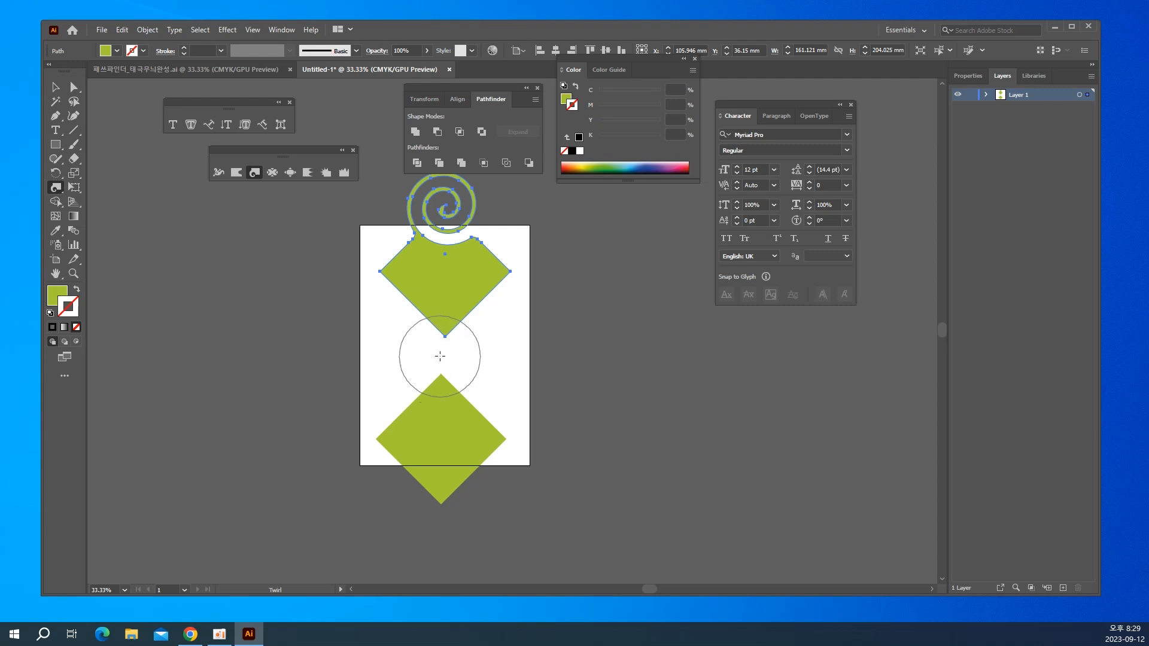
drag(444, 336, 445, 336)
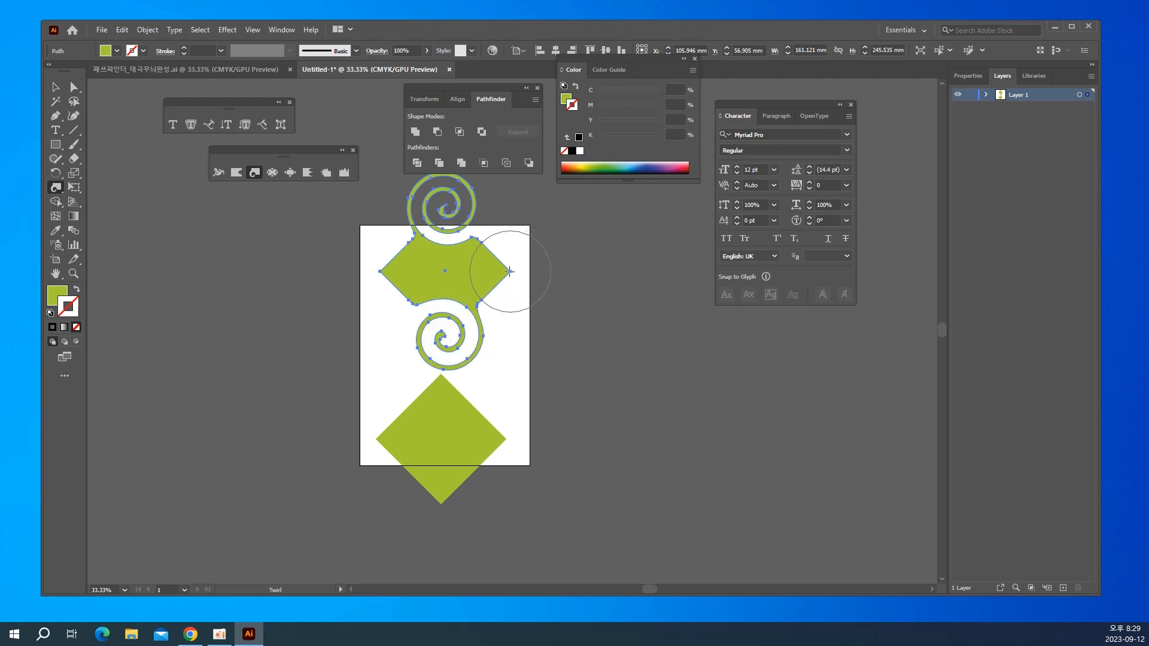
drag(509, 270, 510, 275)
drag(381, 272, 382, 271)
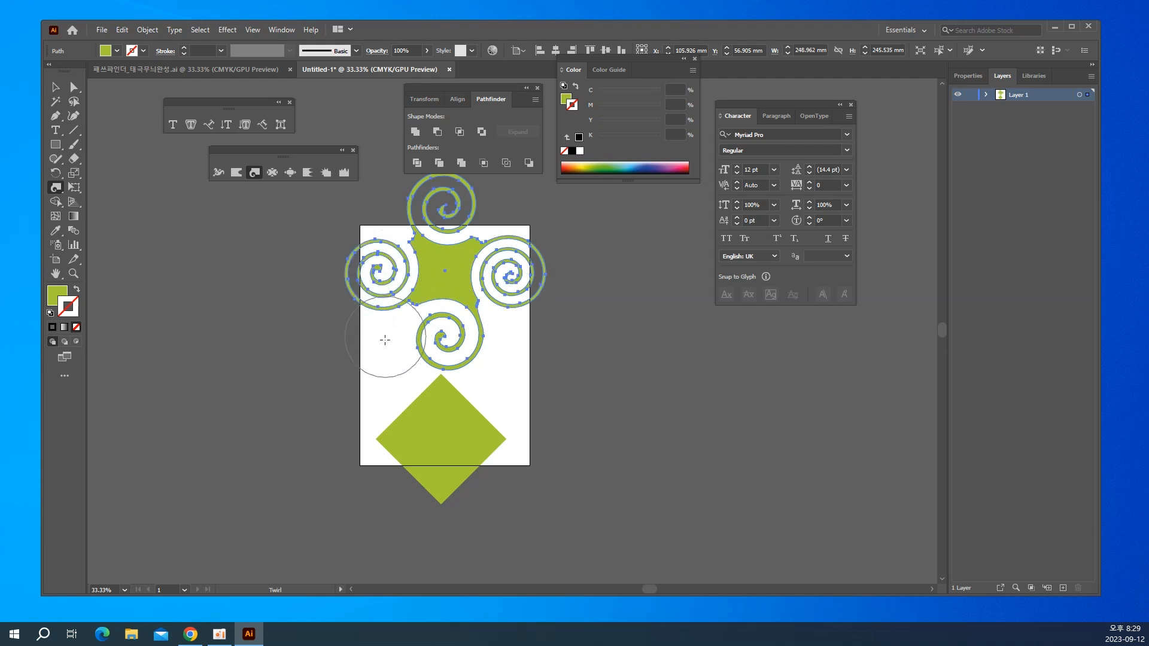
Twirl the right, left, top and bottom corners of the lower green diamond into spirals.
key(ctrl+shift+a)
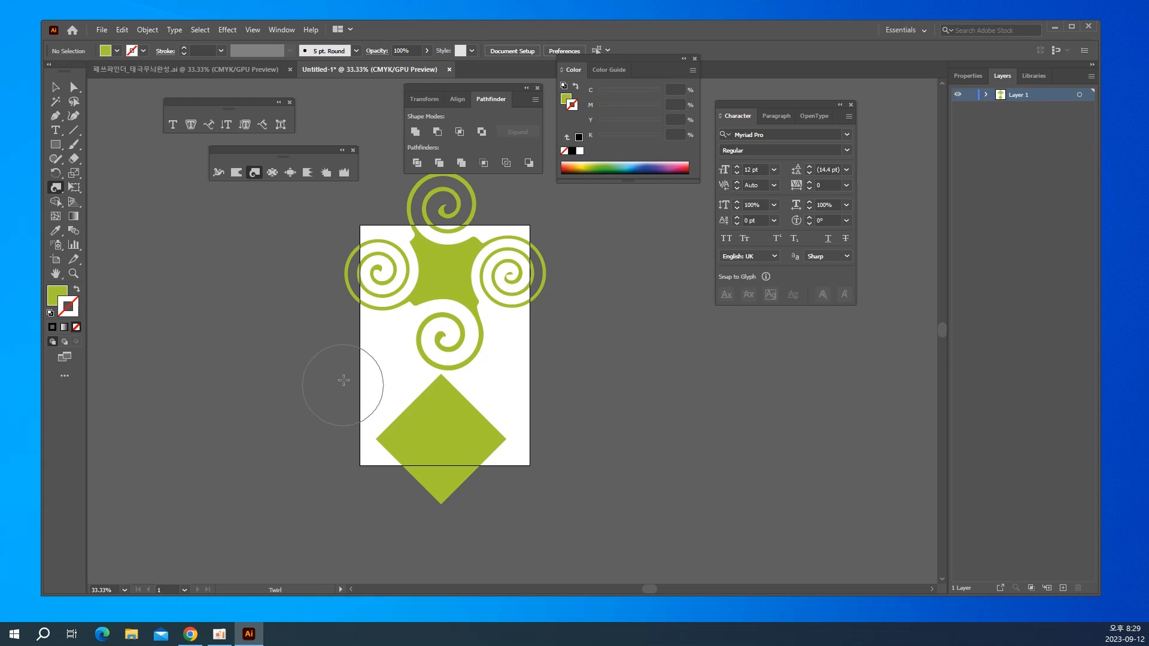
ctrl+click(423, 436)
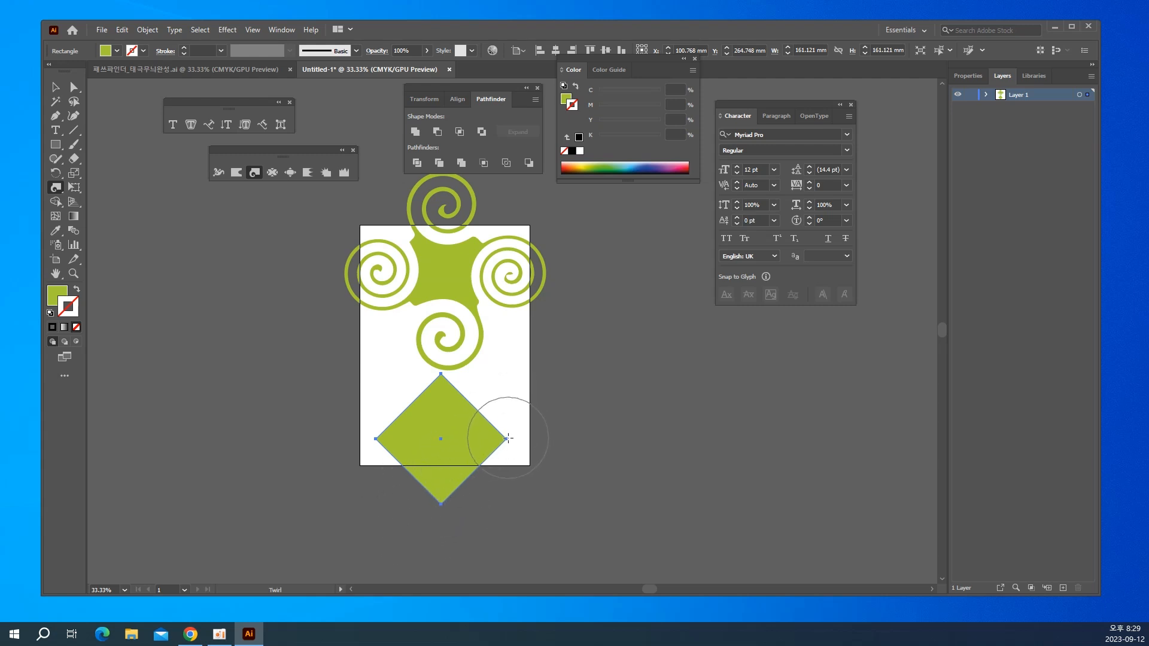
drag(507, 438, 508, 437)
drag(396, 444, 389, 440)
drag(441, 375, 441, 376)
drag(441, 509, 440, 509)
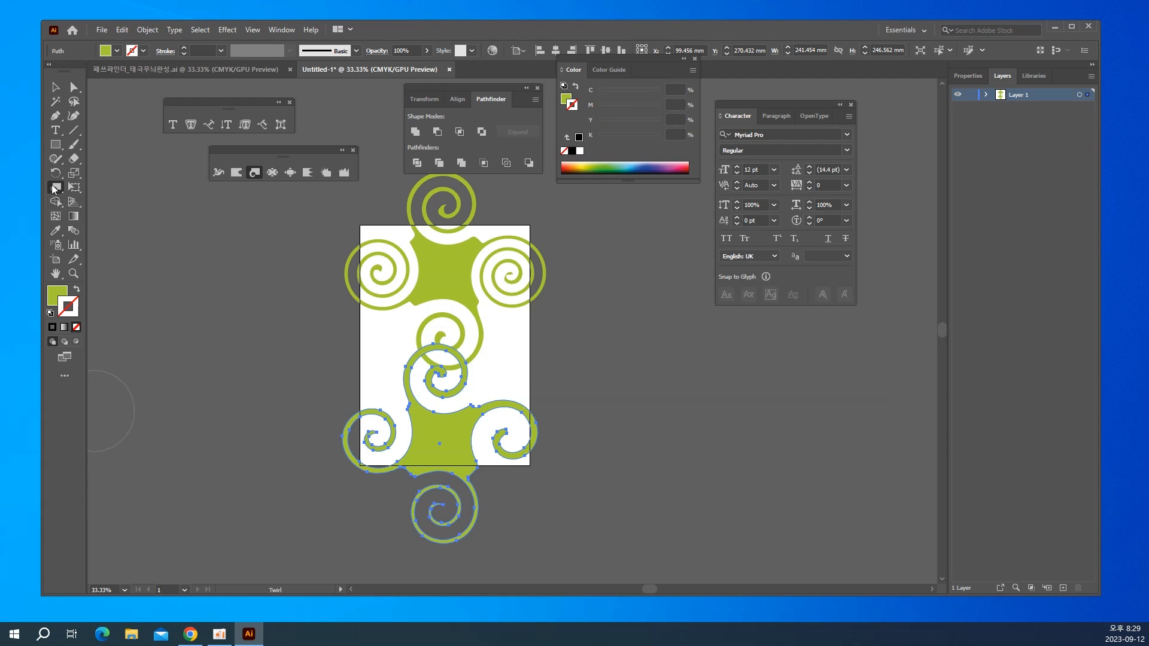
Draw an ellipse about 54 mm wide and 70 mm high between the left spirals and fill it with blue #385ac6.
drag(54, 145, 107, 175)
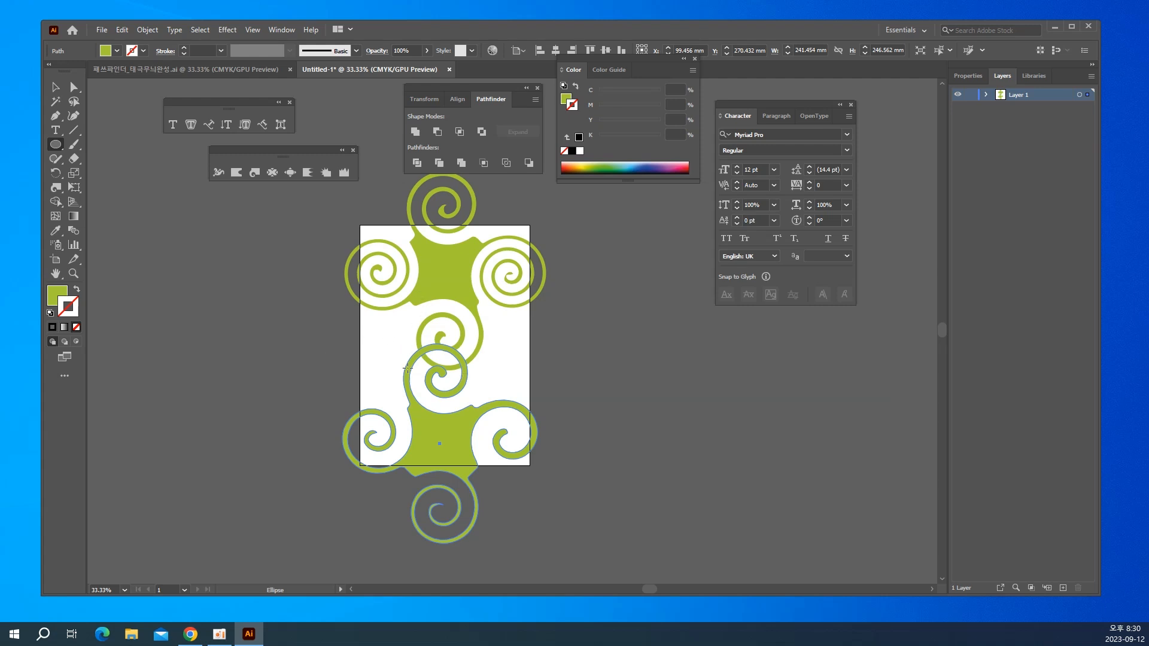
drag(369, 331, 411, 384)
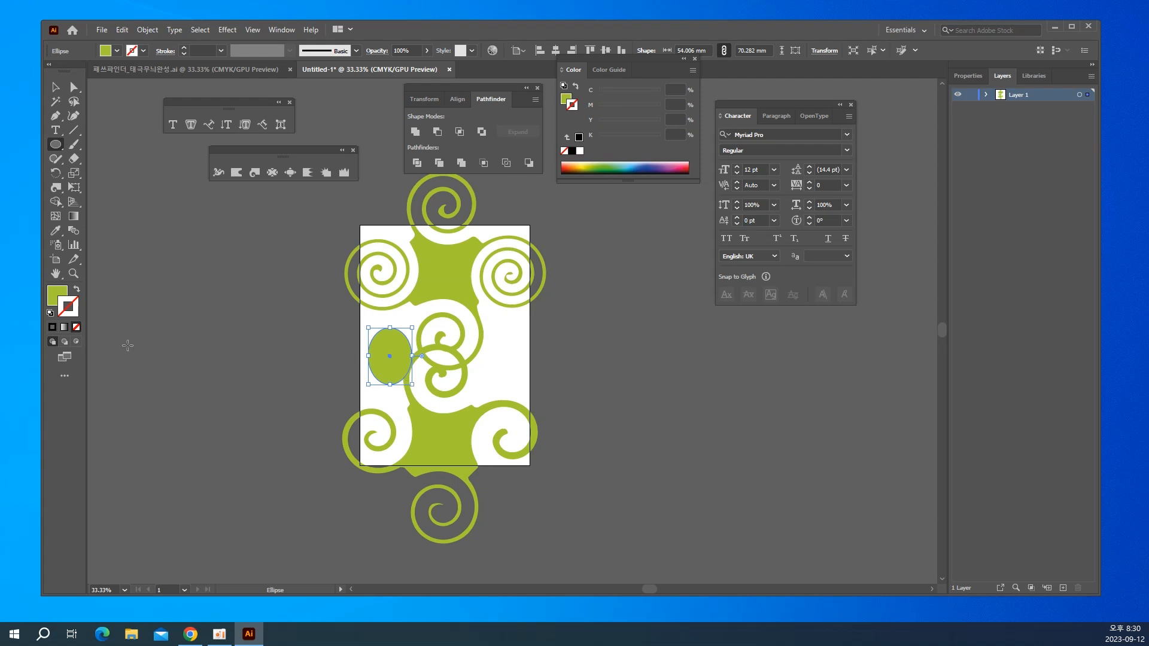
double_click(52, 295)
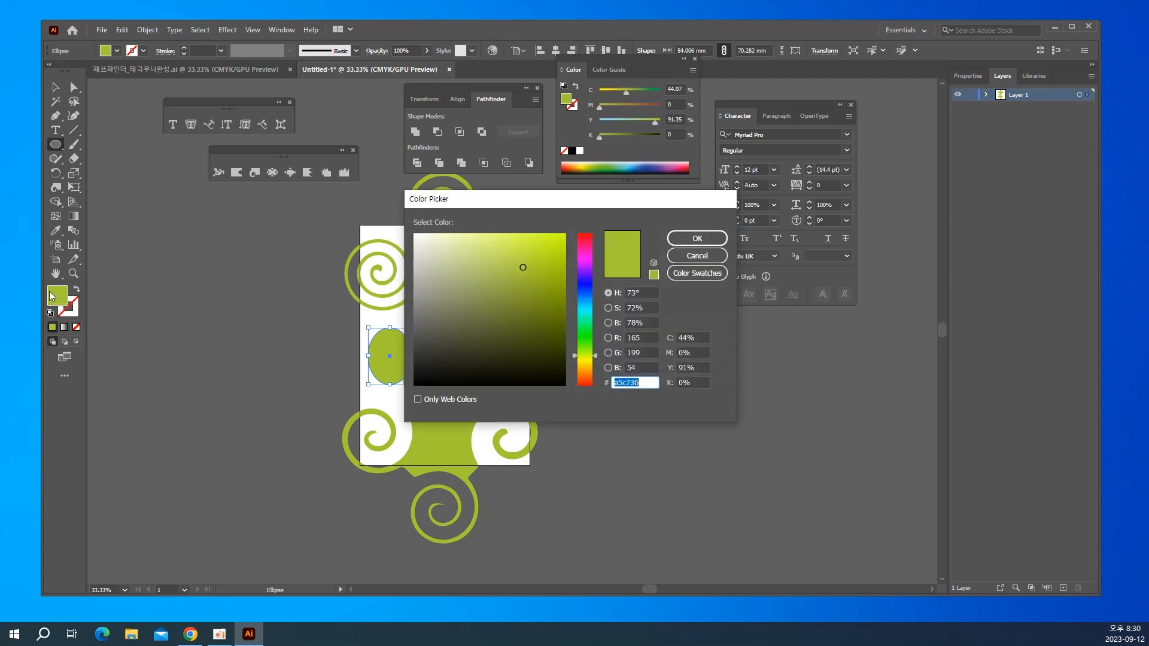
click(584, 281)
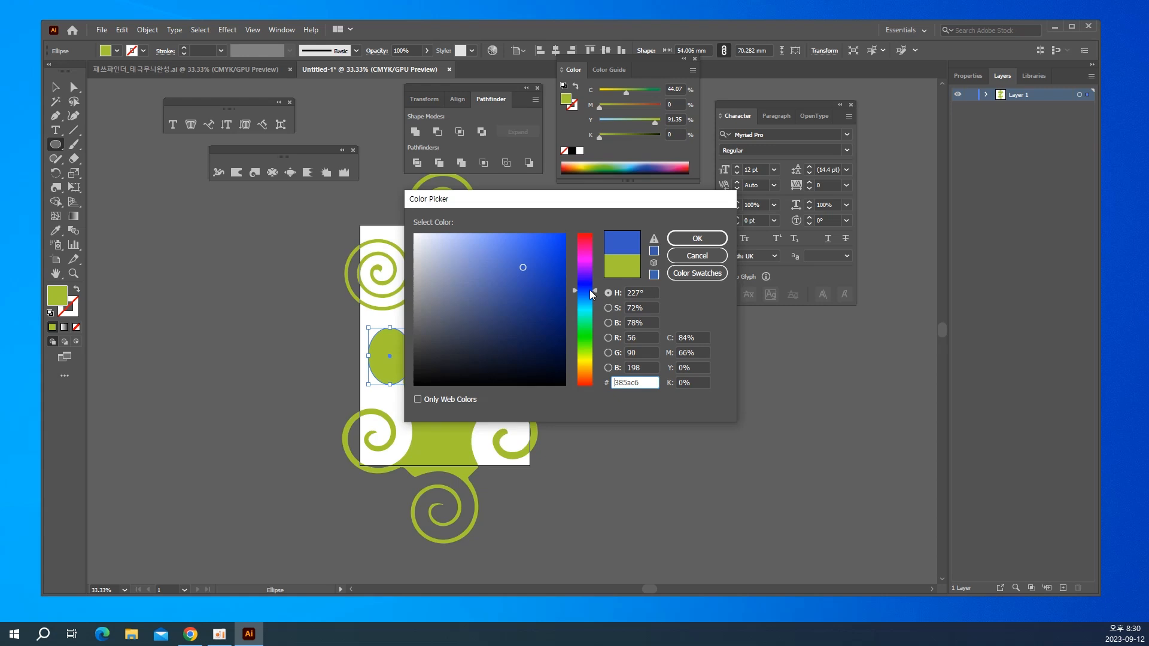
click(693, 233)
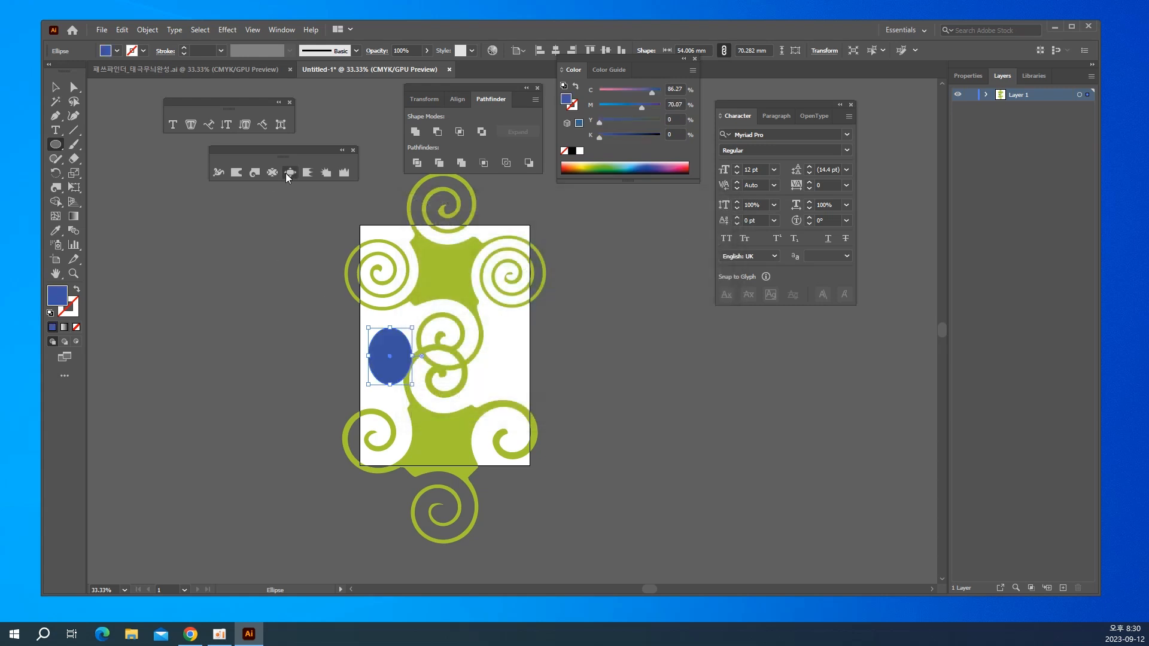
Crystallize the blue ellipse into spikes, and do the same to a second ellipse about 98 by 91 mm drawn over the artboard's right edge.
click(323, 172)
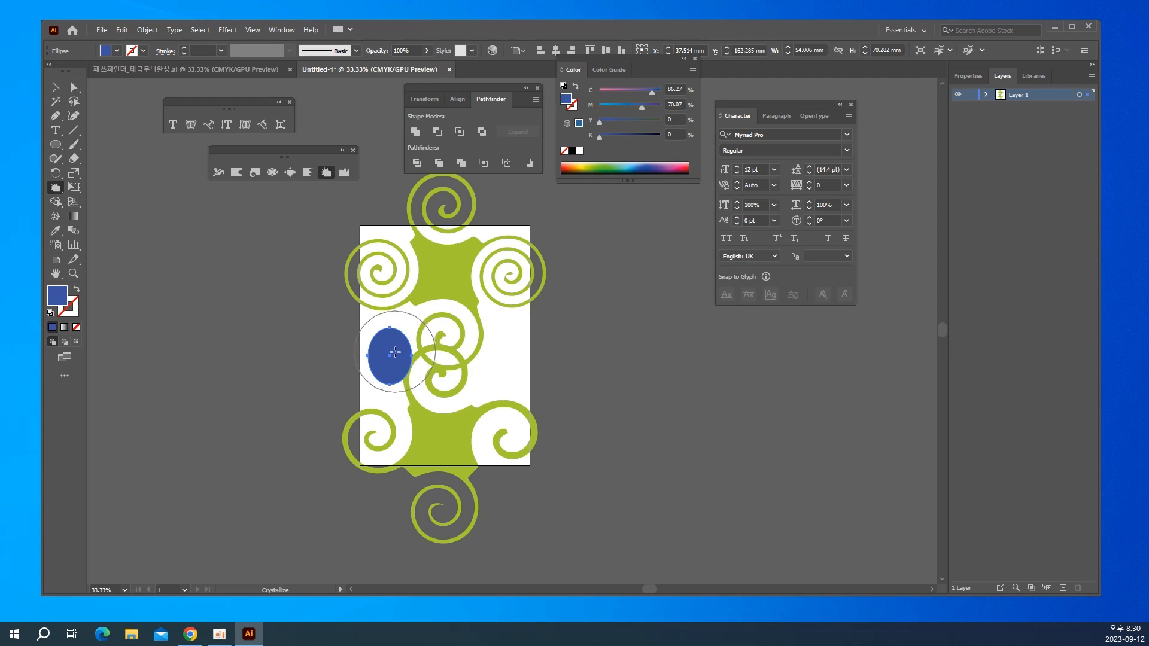
mouse_move(397, 348)
mouse_down()
mouse_move(395, 326)
mouse_move(434, 279)
mouse_move(380, 353)
mouse_move(389, 368)
mouse_move(414, 352)
mouse_up()
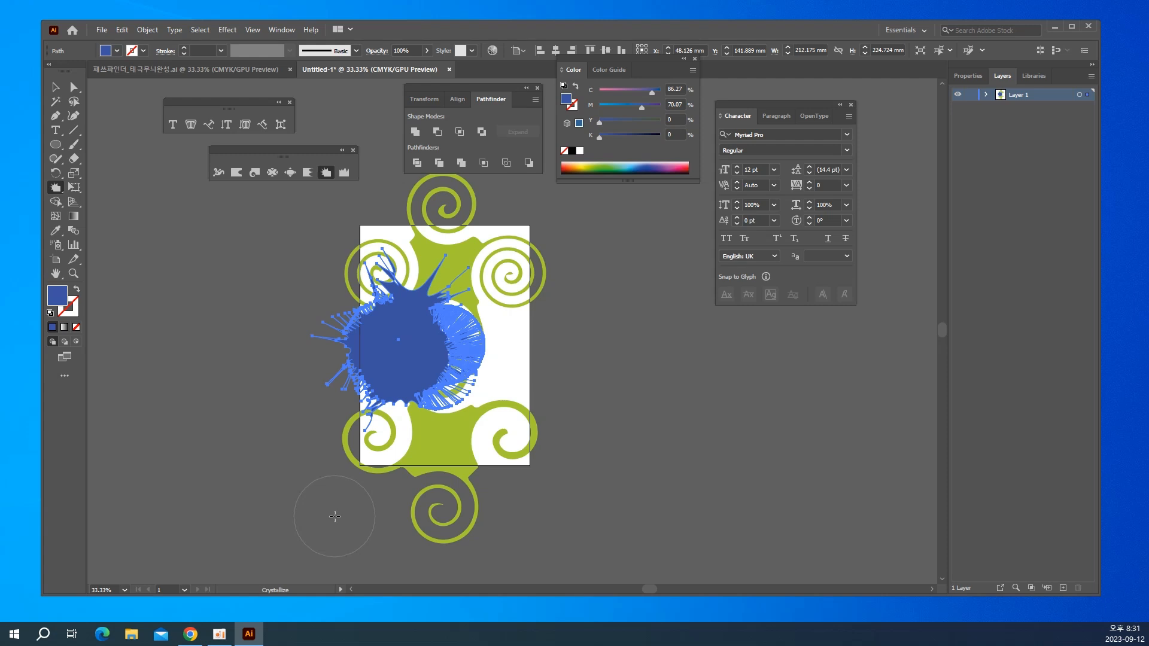
click(55, 144)
mouse_move(506, 316)
mouse_down()
mouse_move(526, 356)
mouse_move(585, 389)
mouse_up()
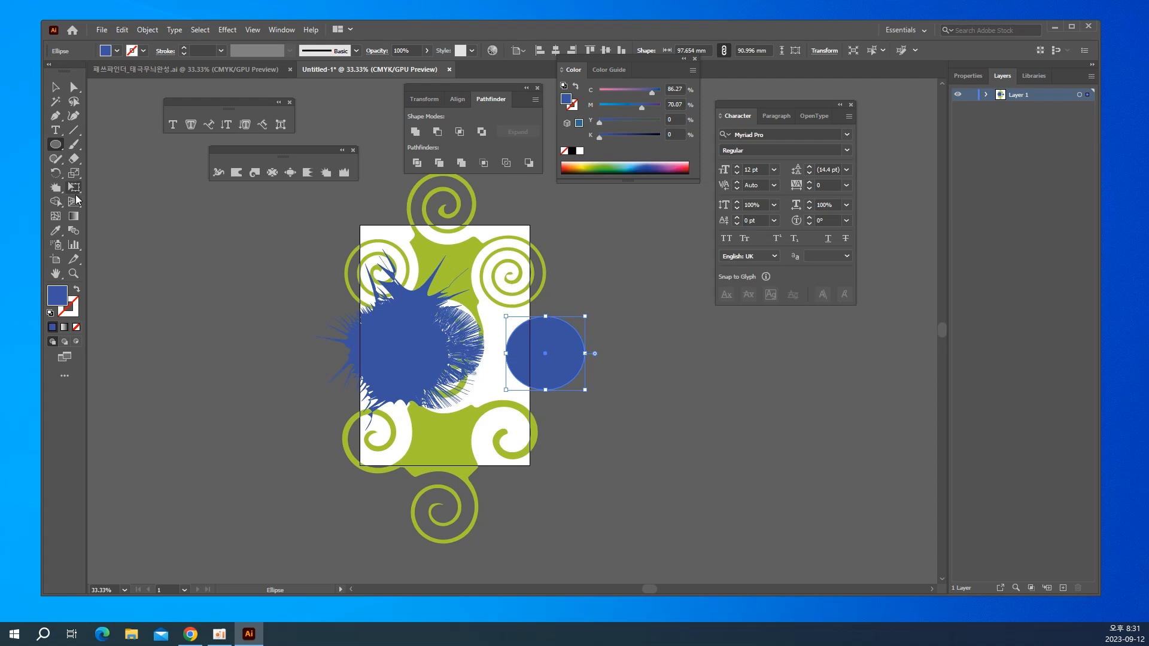
click(327, 172)
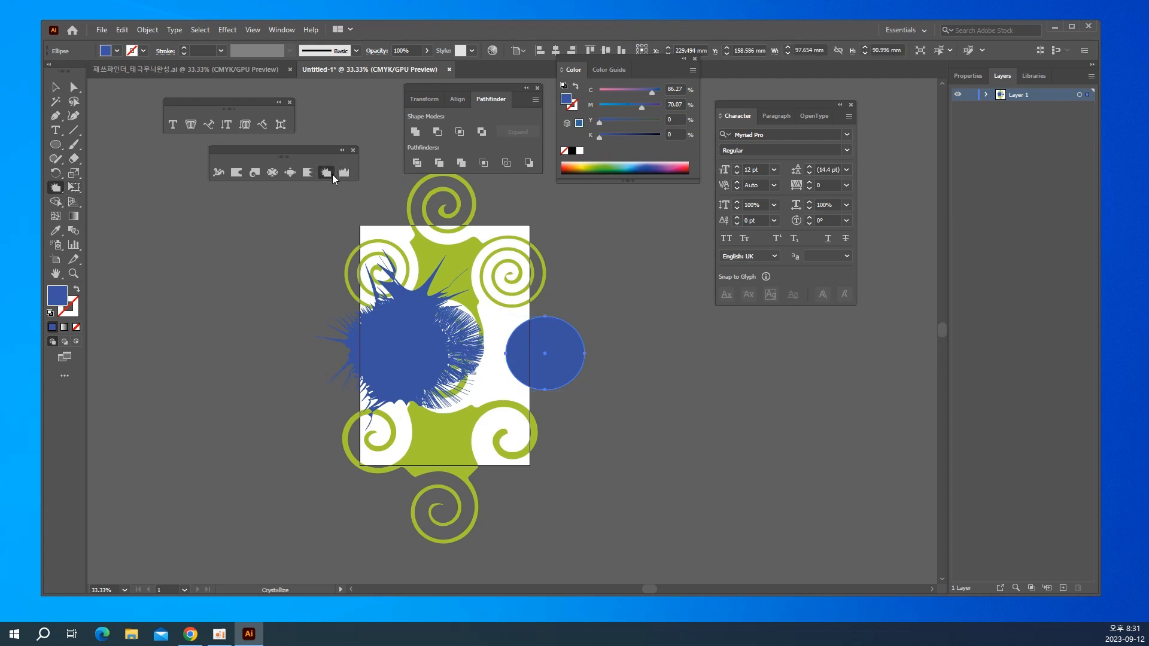
mouse_move(496, 308)
mouse_down()
mouse_move(470, 293)
mouse_move(488, 285)
mouse_move(505, 321)
mouse_move(496, 299)
mouse_move(515, 288)
mouse_move(548, 356)
mouse_move(494, 421)
mouse_move(523, 375)
mouse_move(499, 404)
mouse_move(521, 392)
mouse_move(513, 416)
mouse_move(547, 371)
mouse_move(479, 353)
mouse_move(614, 358)
mouse_up()
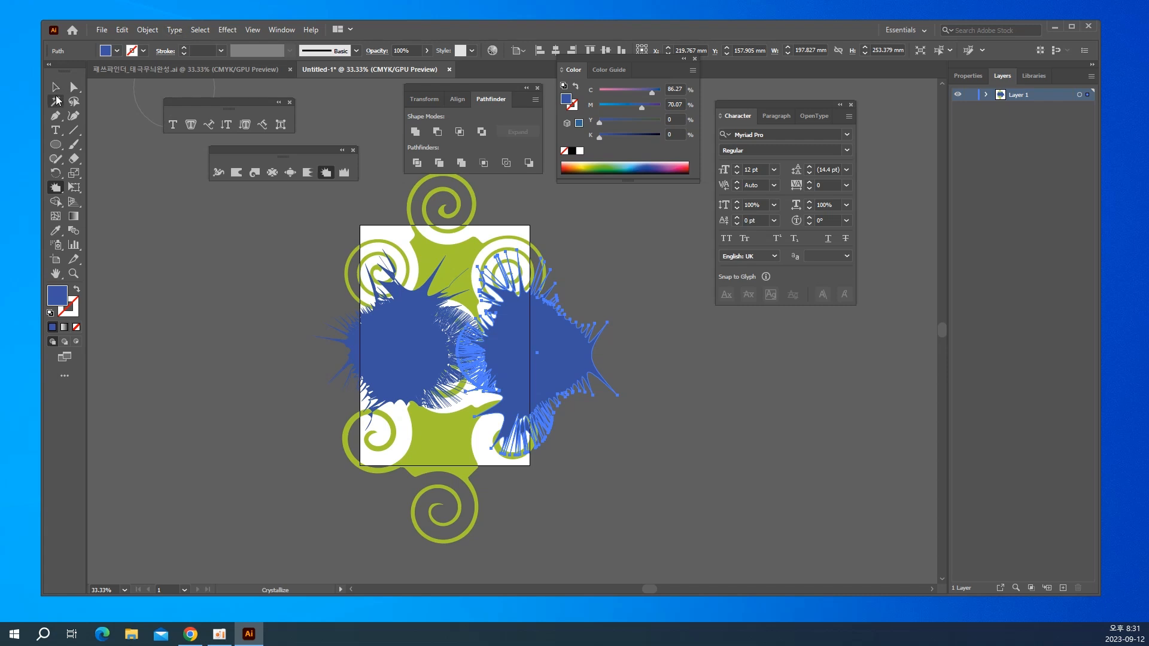
Draw a blue rectangle about 254 by 343 mm that covers the whole artboard and extends past its edges.
click(52, 146)
drag(52, 150, 83, 155)
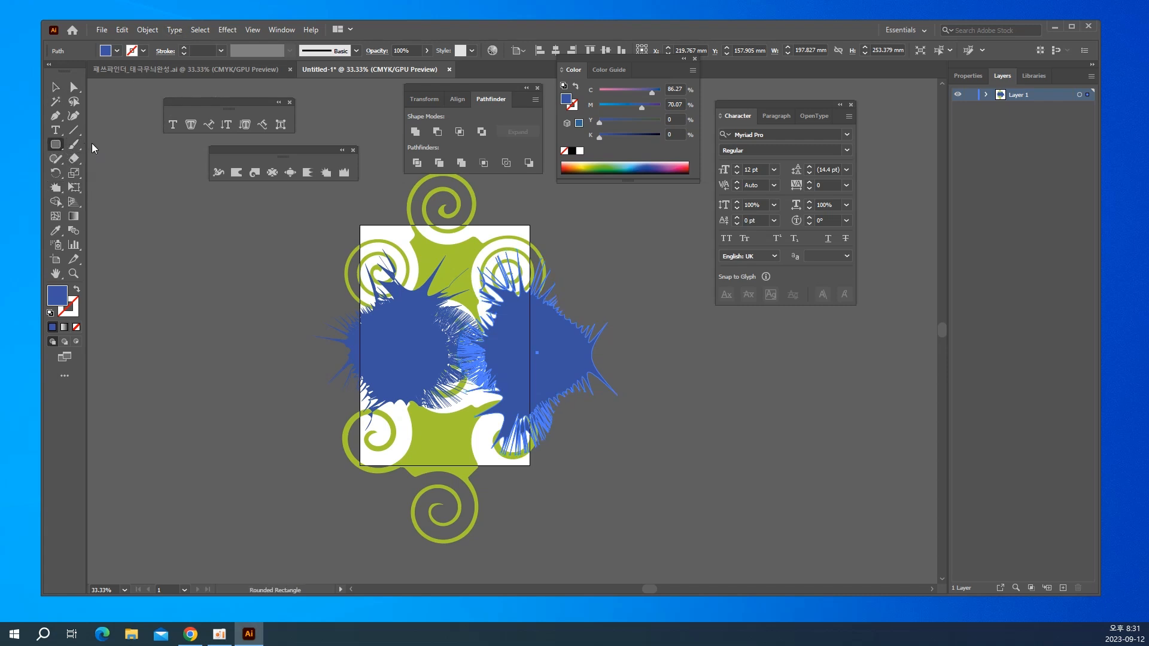
drag(52, 146, 84, 146)
drag(341, 207, 547, 485)
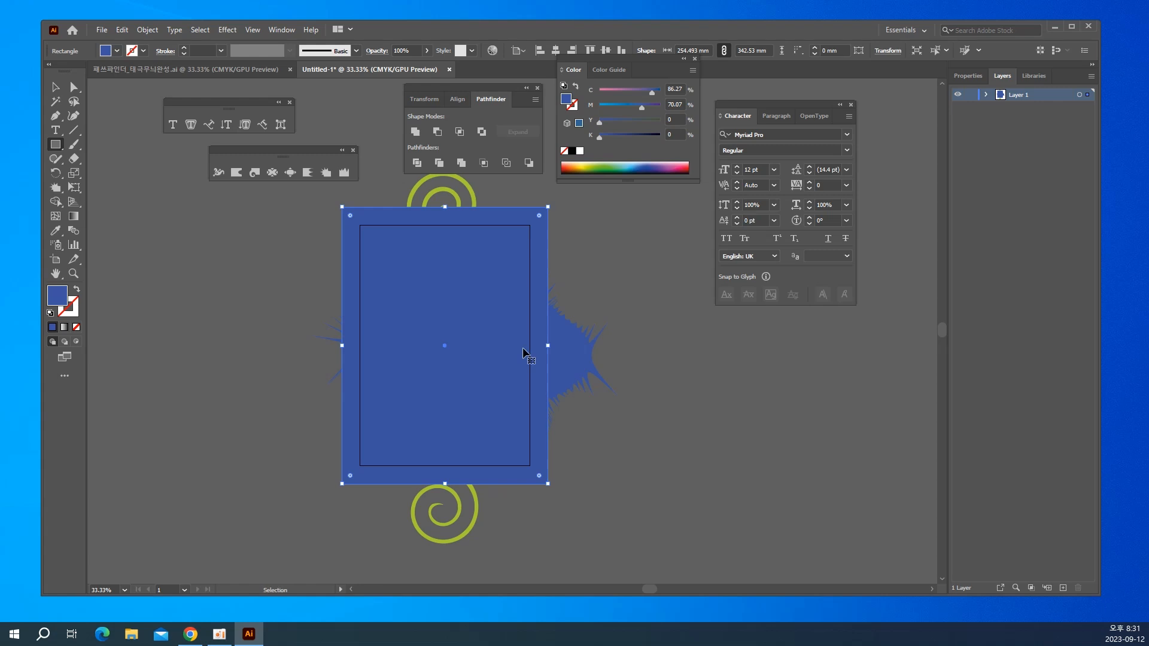
Divide all the artwork into separate pieces with Pathfinder and ungroup the result.
key(ctrl+a)
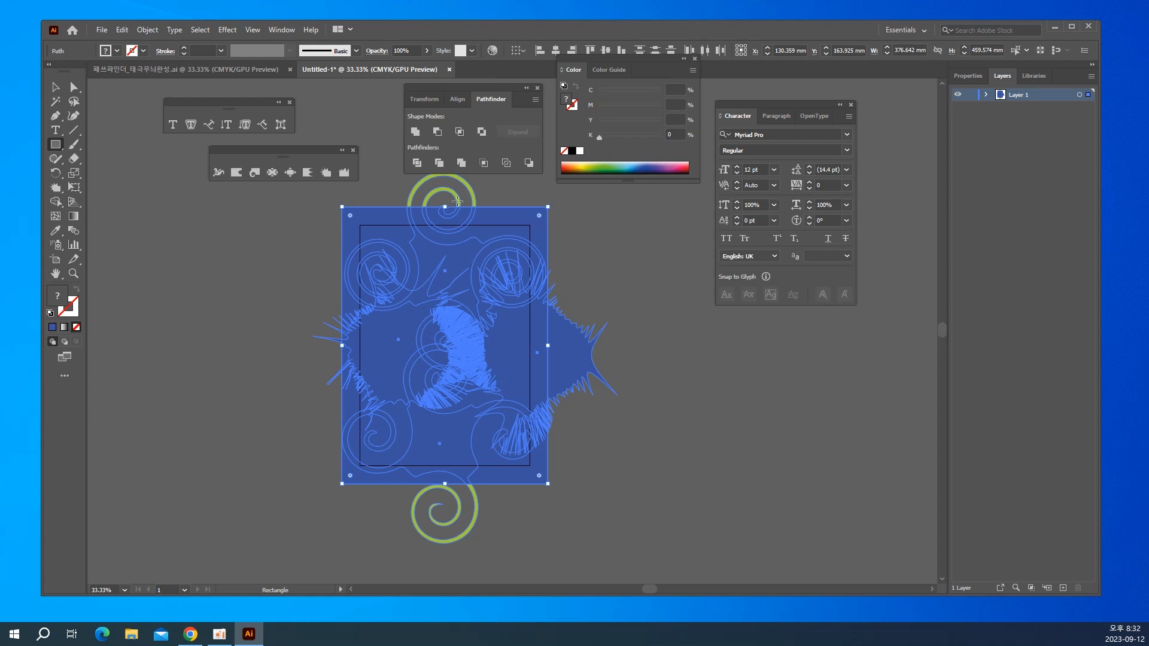
click(416, 168)
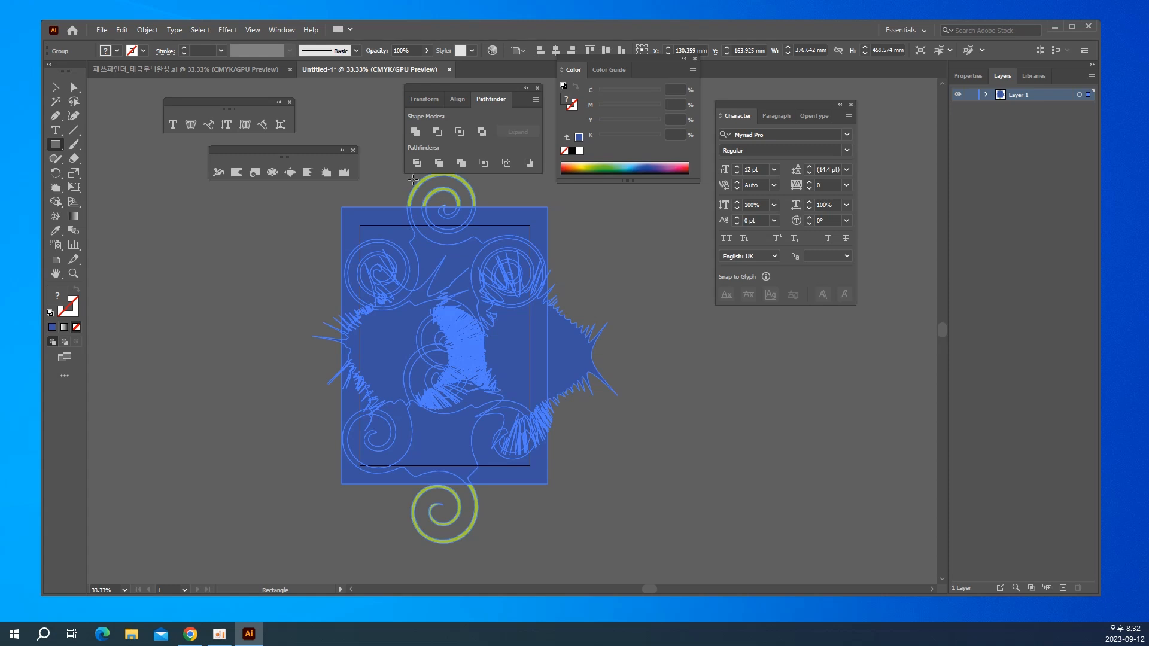
click(148, 30)
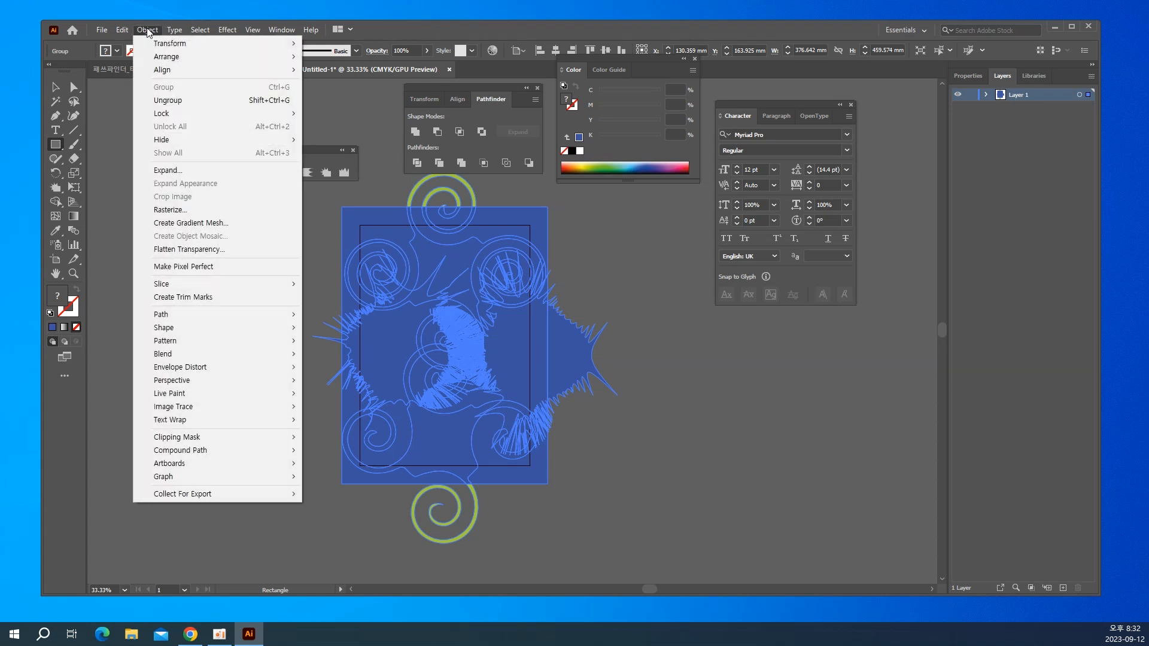
click(174, 100)
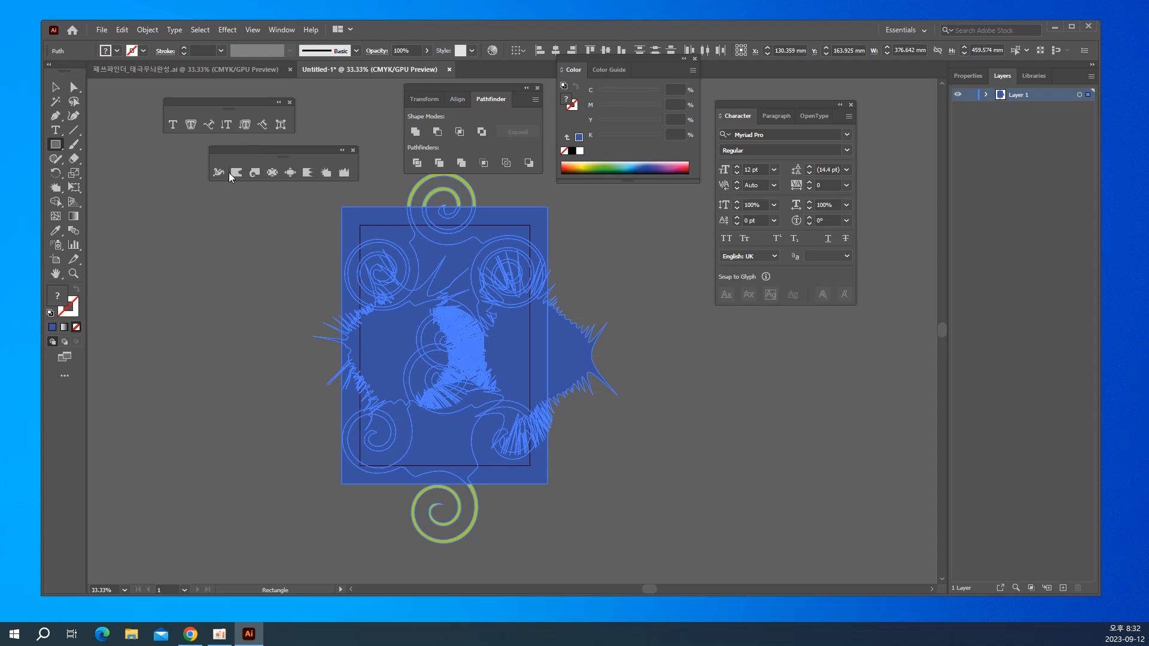
click(55, 87)
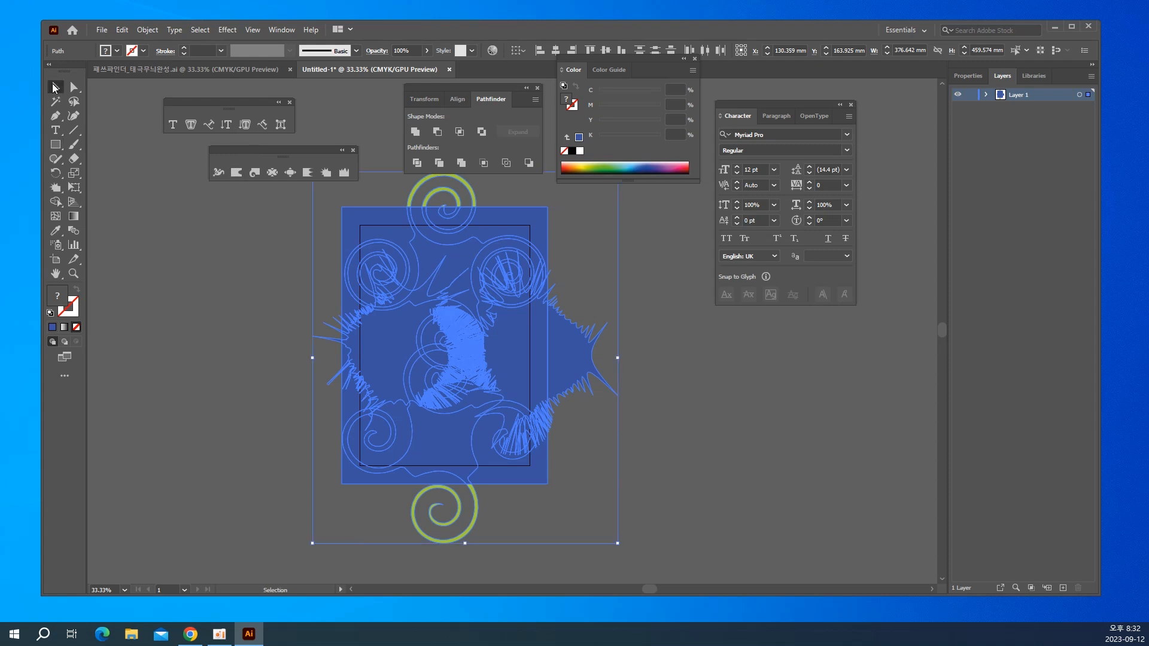
click(213, 367)
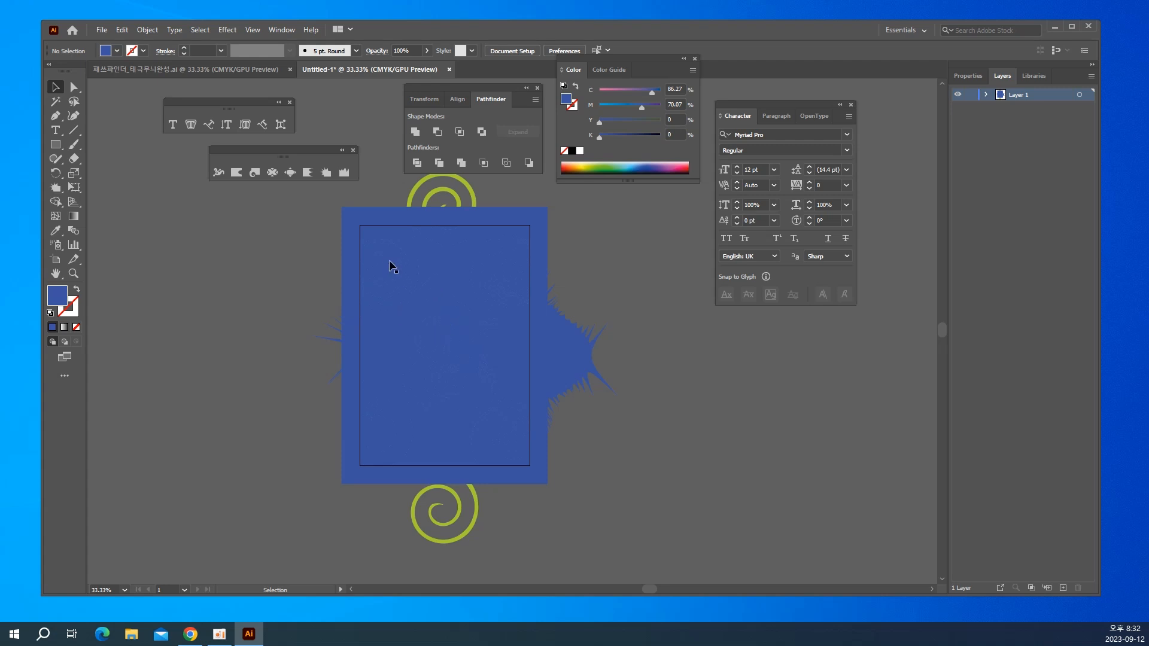
Fill all the divided pieces with one green, about C 64, M 0, Y 100, K 0.
key(a)
key(ctrl+a)
key(v)
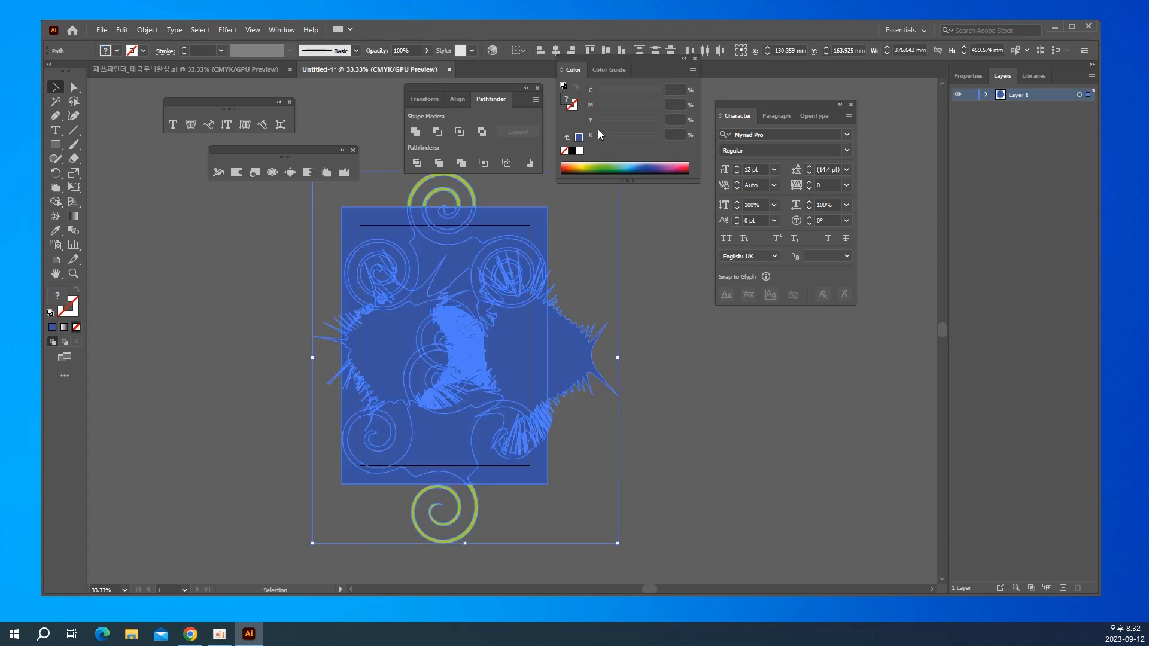
click(604, 164)
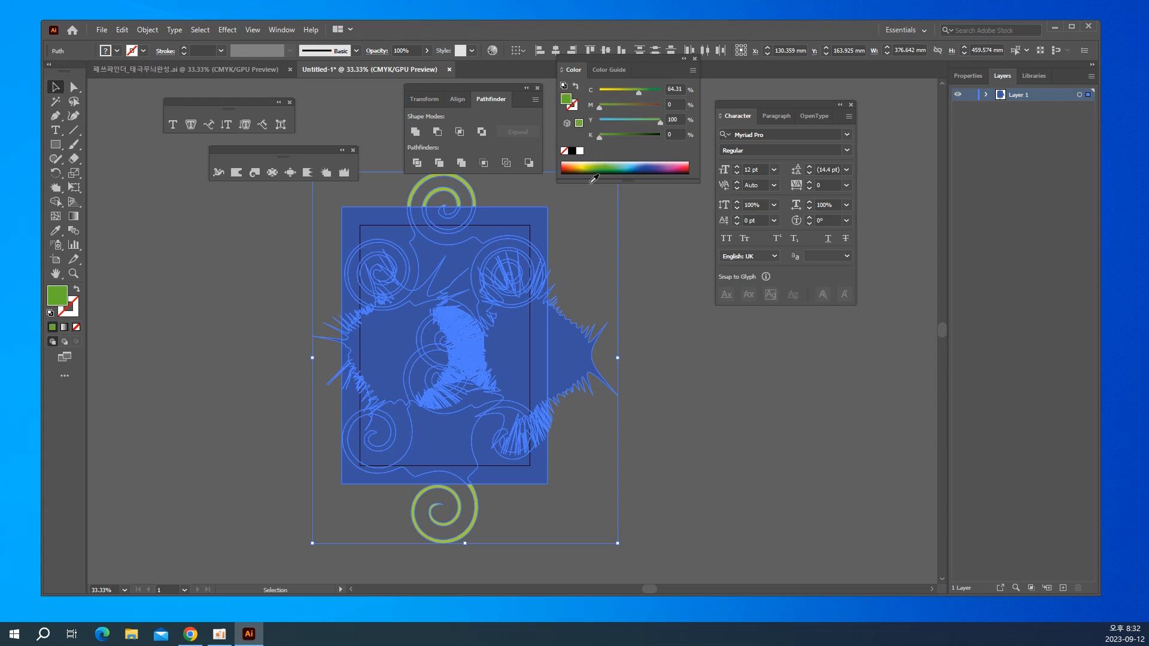
click(252, 338)
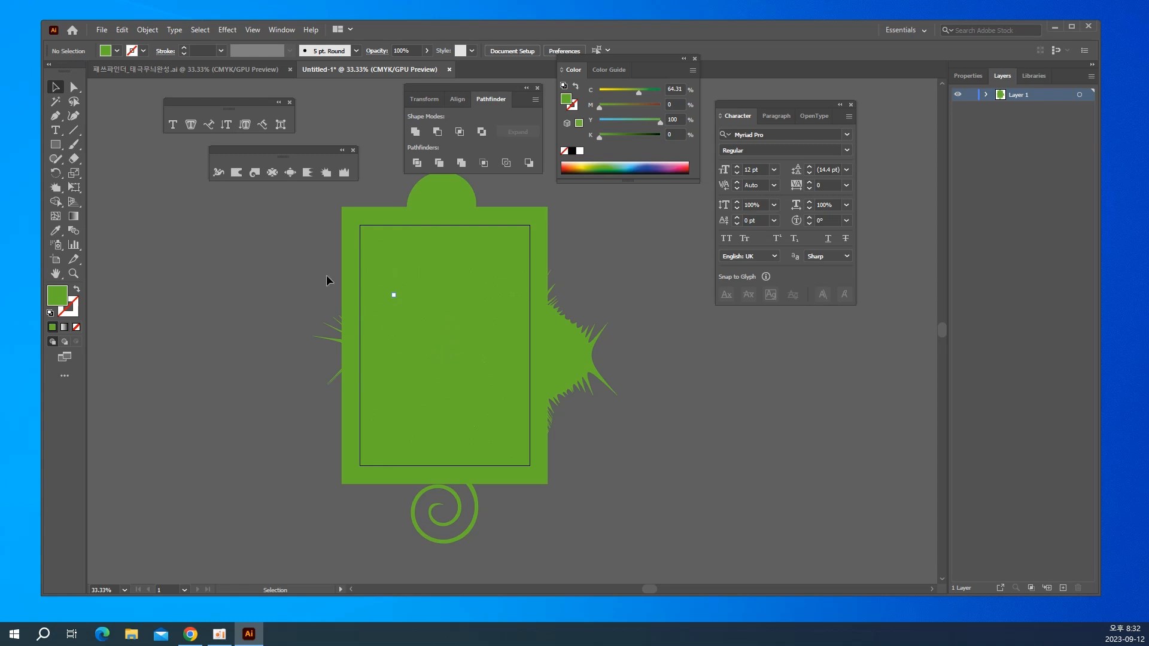
Turn on Smart Guides and fill the C-shaped spiral piece in the artboard's upper left with orange.
click(253, 30)
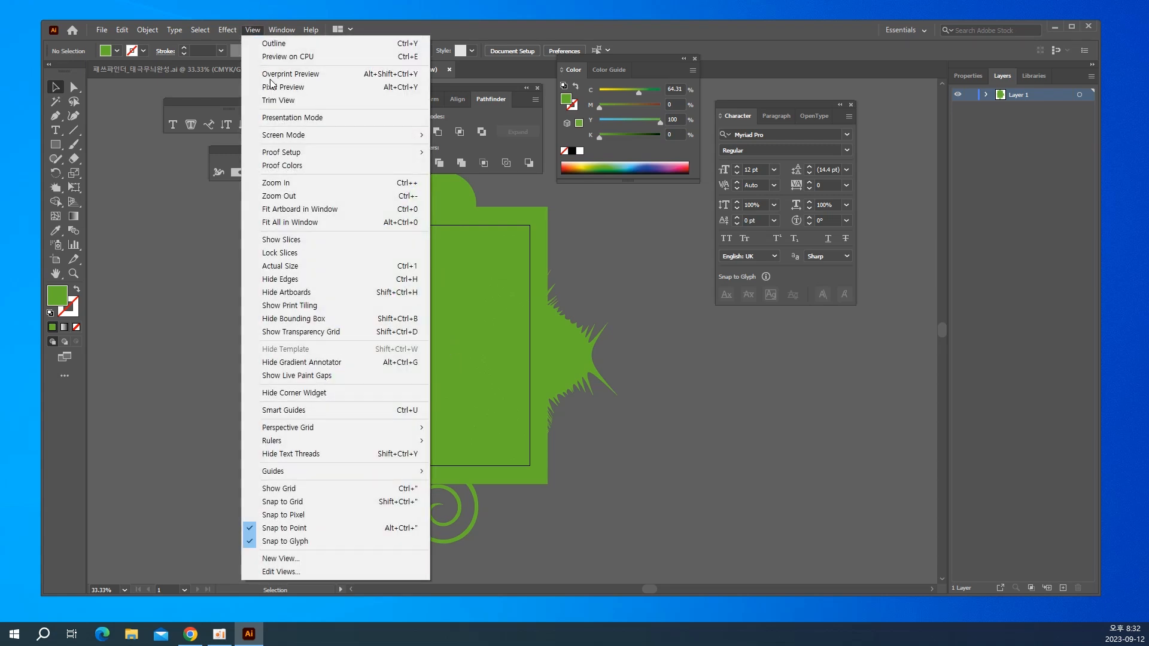
click(293, 416)
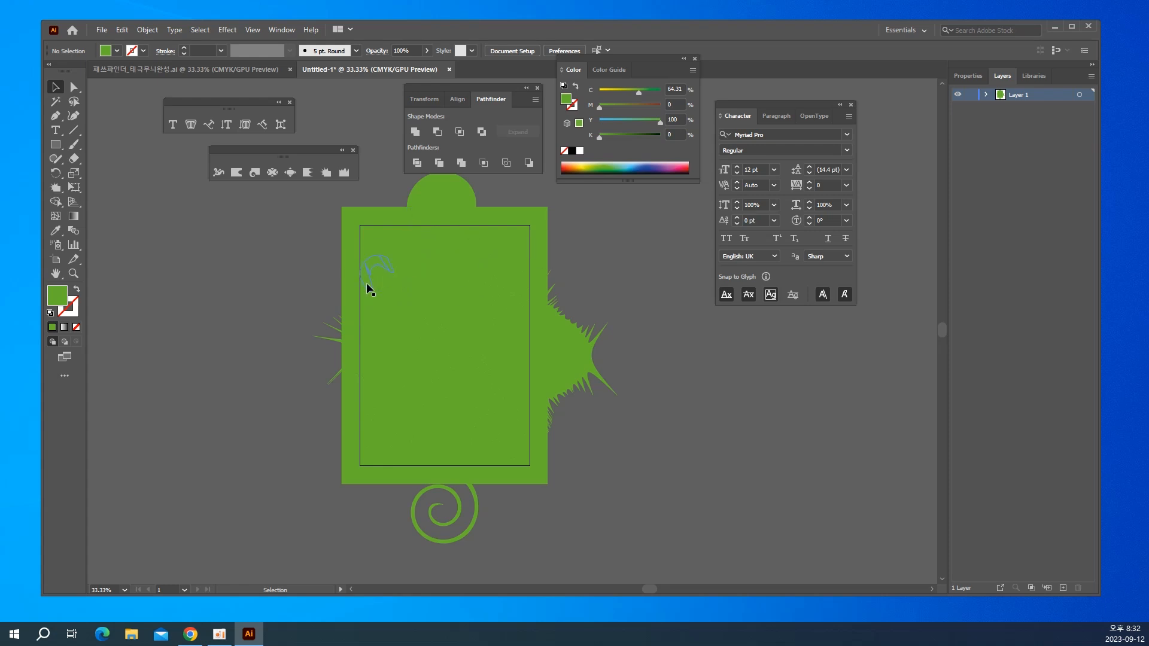
click(397, 256)
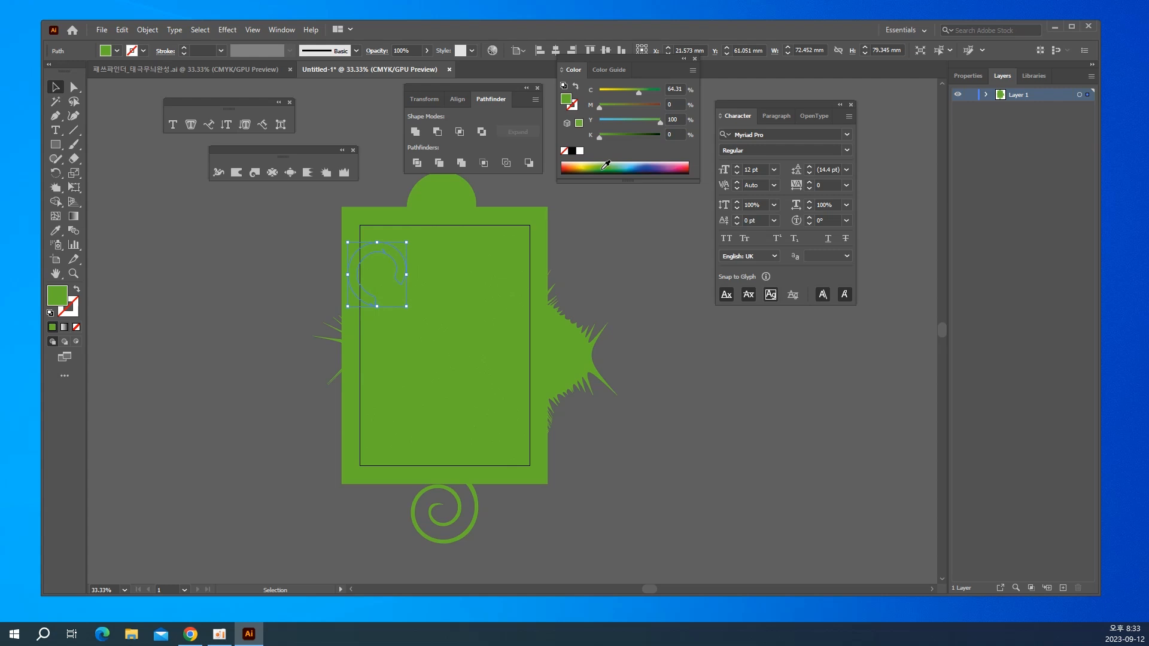
click(578, 164)
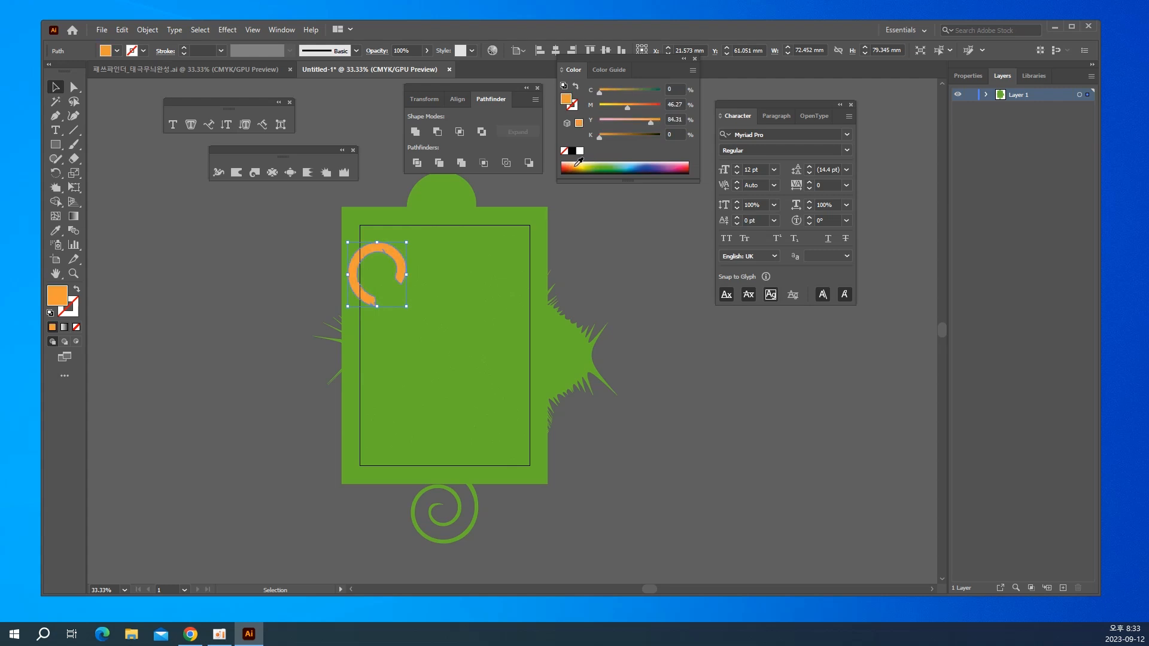
Fill the large star-like piece at upper centre with blue and the arc inside the topmost circle with purple, about C 61, M 80.
click(419, 246)
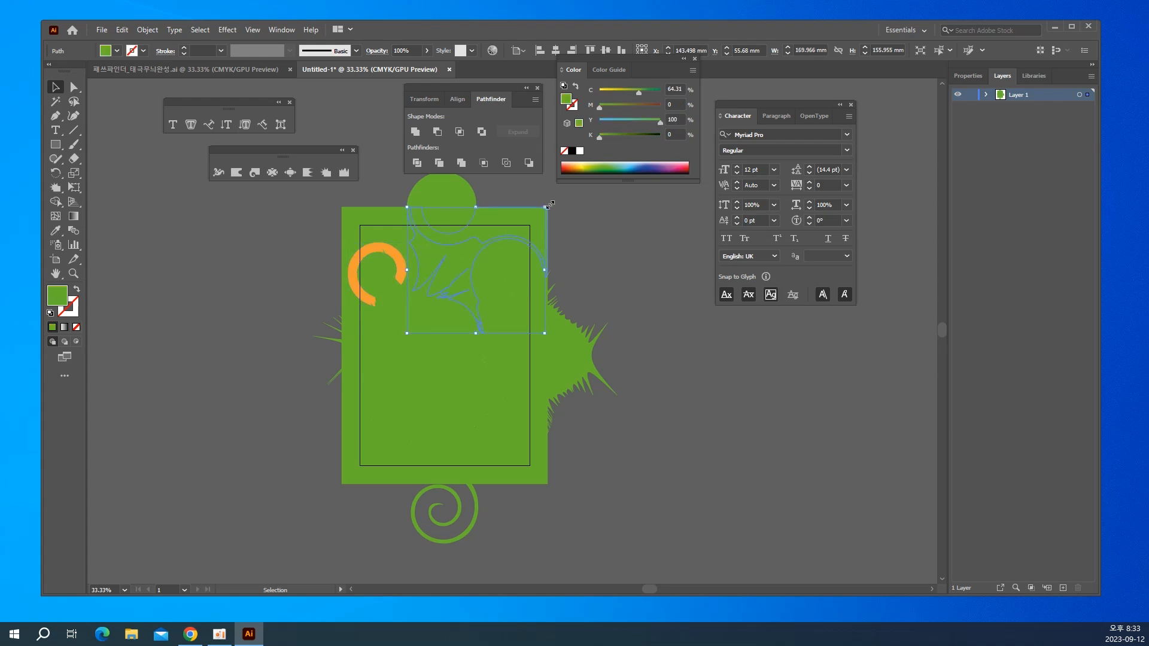
click(648, 163)
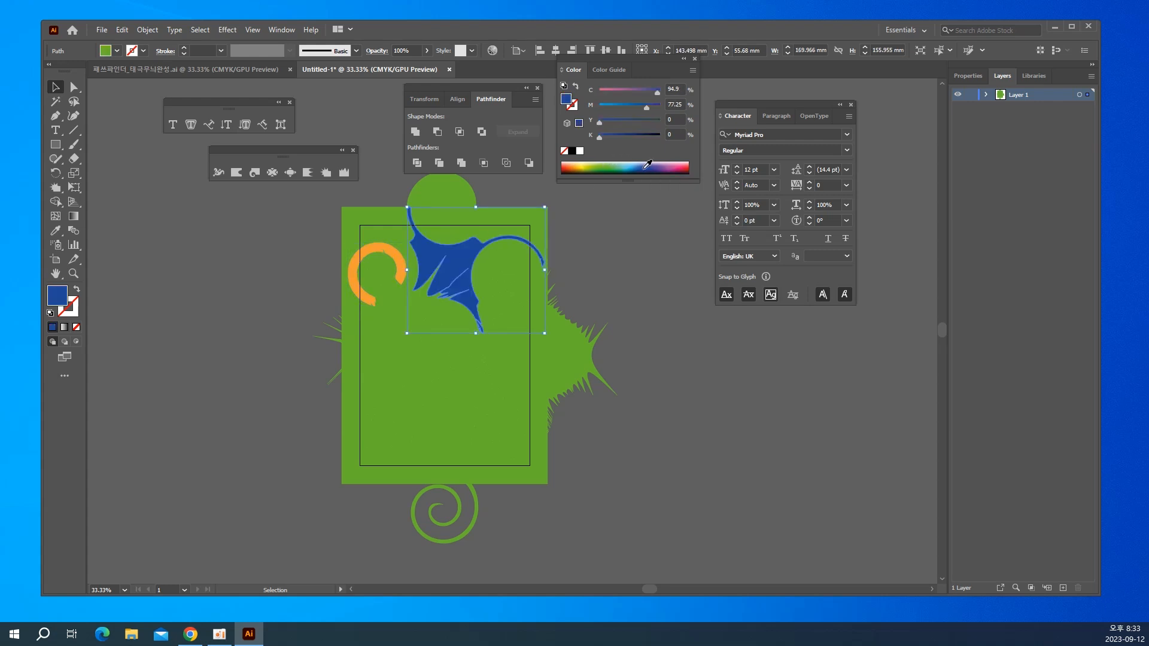
click(458, 215)
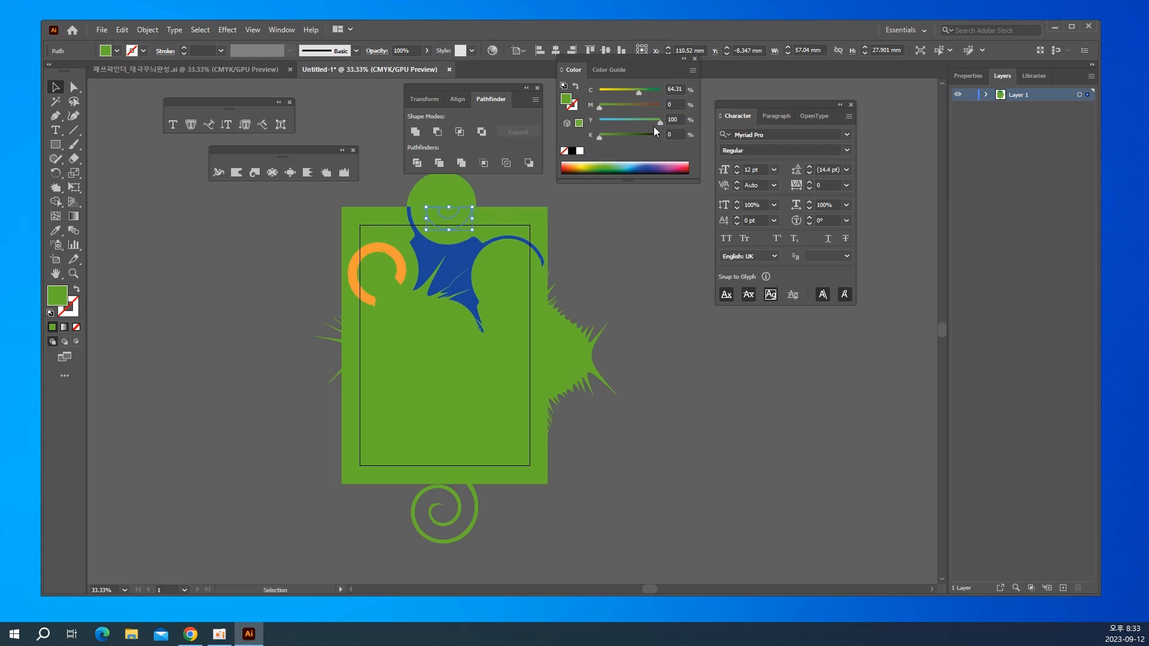
click(664, 162)
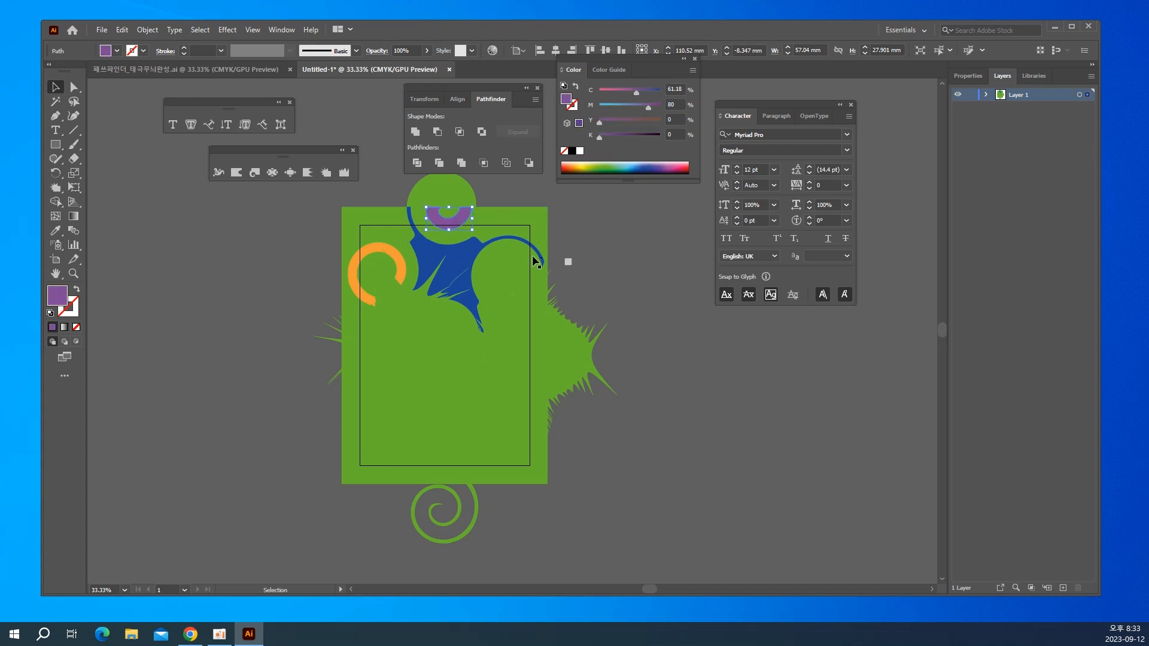
Fill the upper-right background piece with light blue and set the sliver inside the right-hand circle to yellow-green with C 35.
click(467, 243)
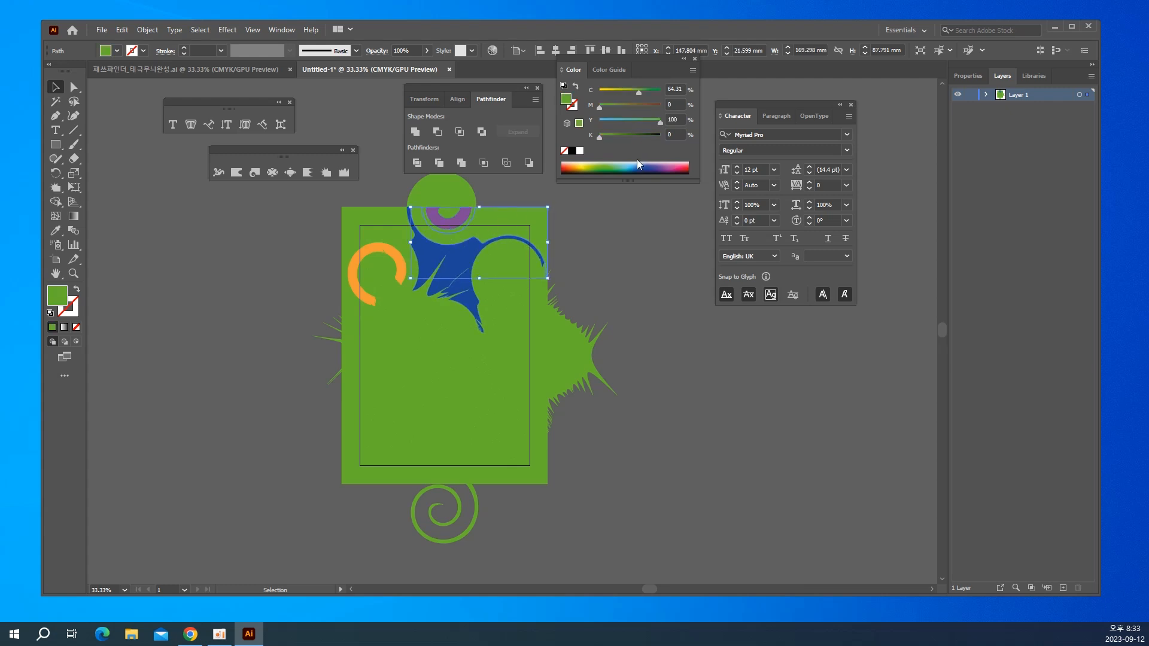
click(620, 170)
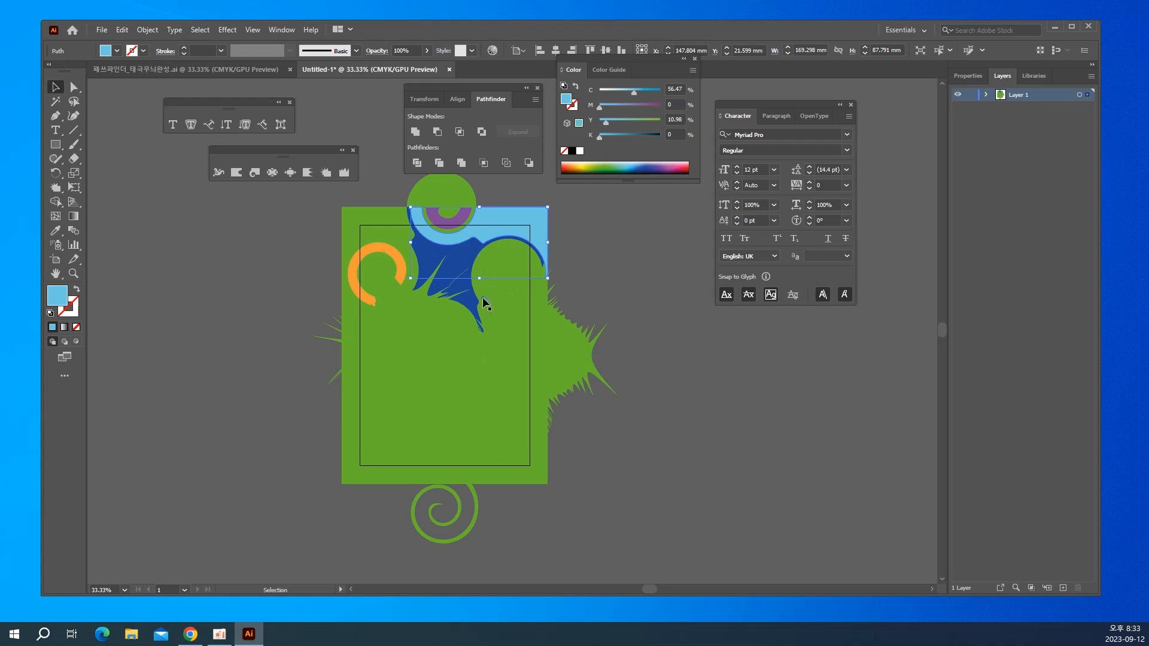
click(491, 280)
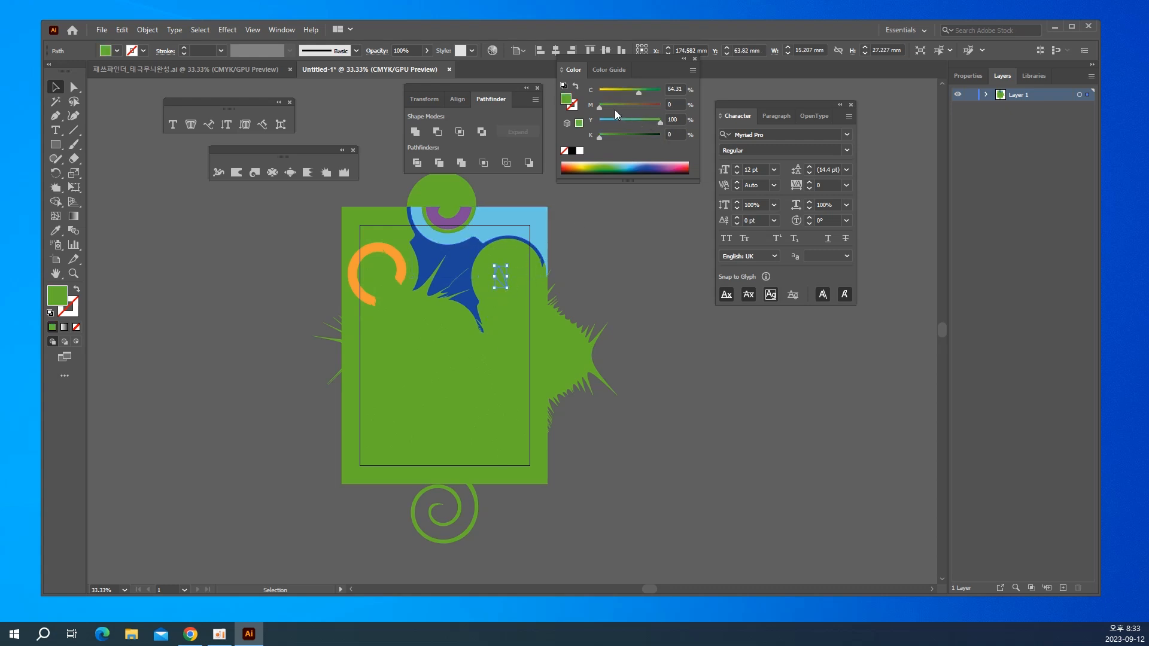
click(619, 88)
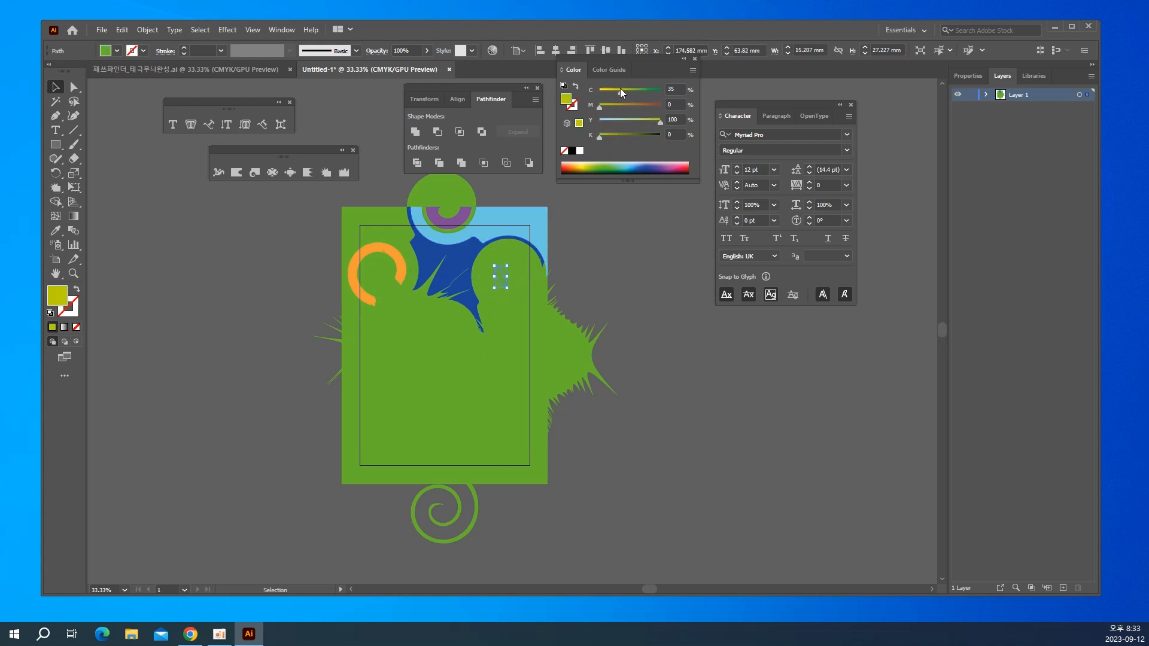
Fill the thin arc inside the upper-right circle with mustard, about C 21, M 22, Y 98, K 4.
click(516, 260)
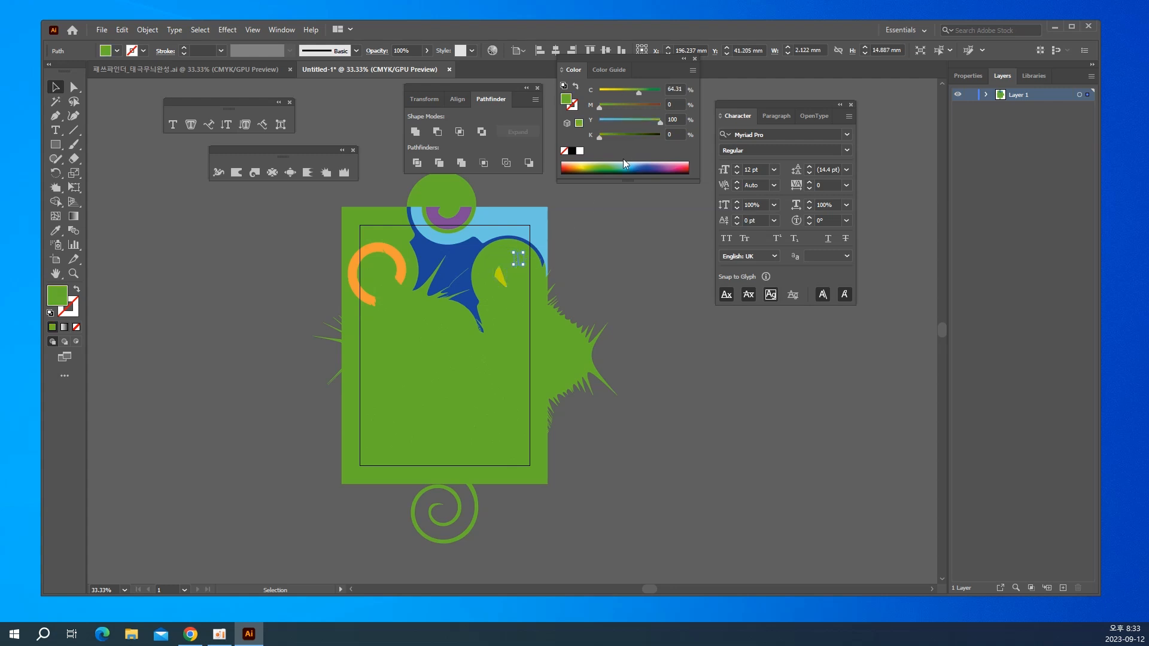
click(493, 259)
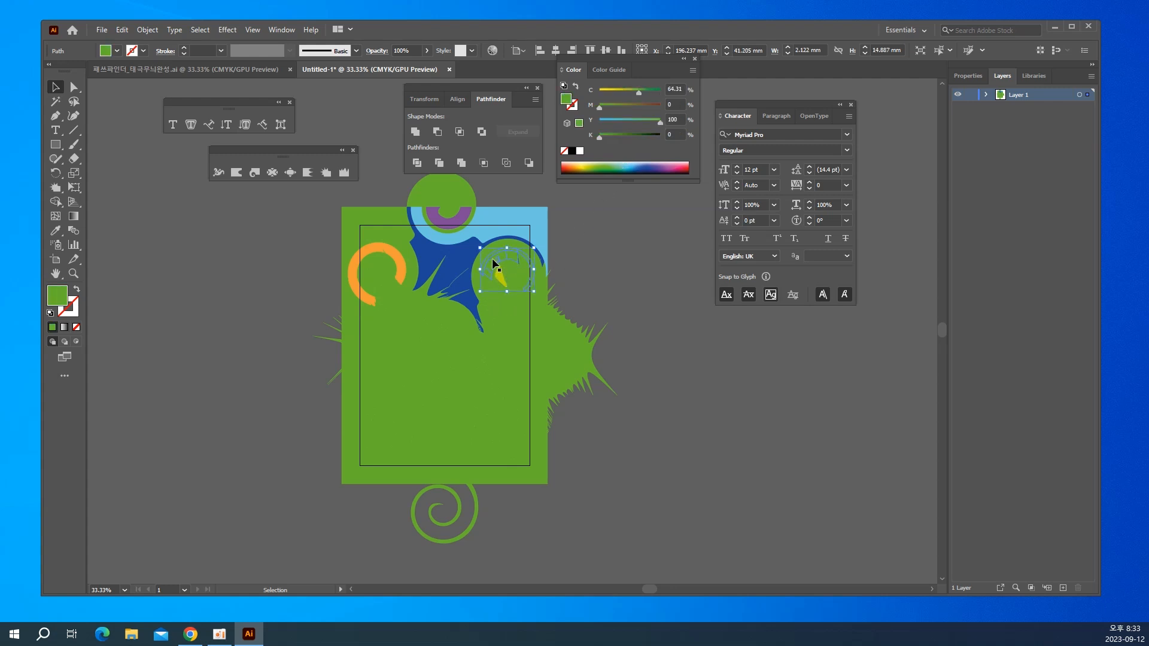
click(584, 166)
Fill the right spiky piece with pink, about C 26, M 73, and the left spiky piece with dark purple, about C 82, M 100.
click(524, 334)
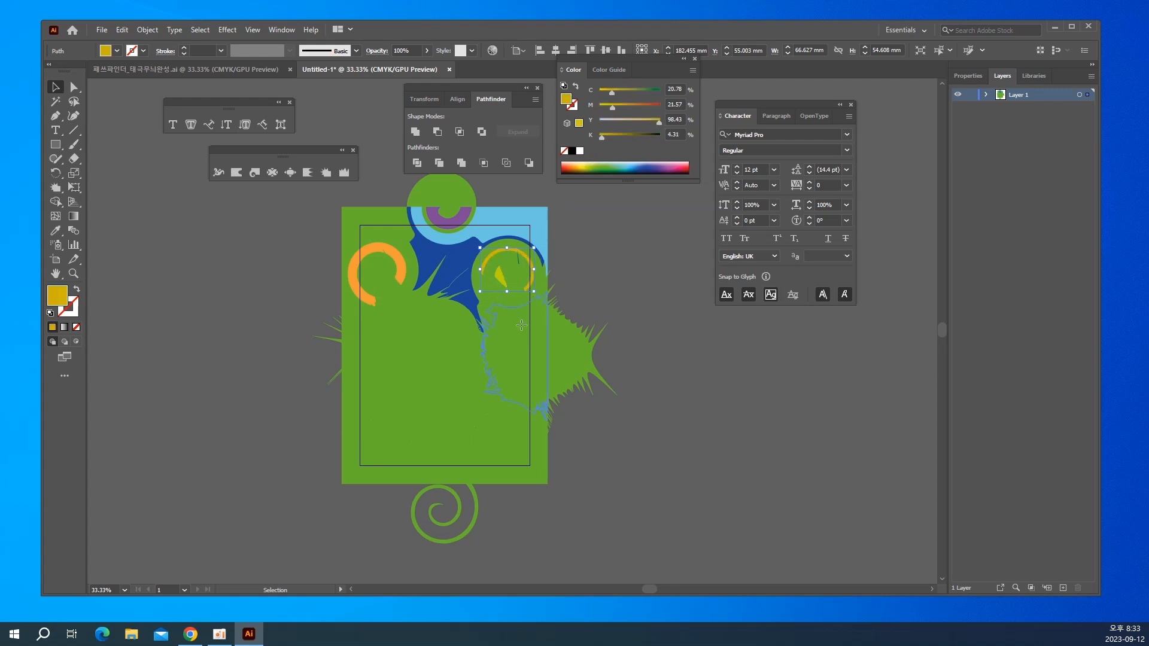
click(595, 166)
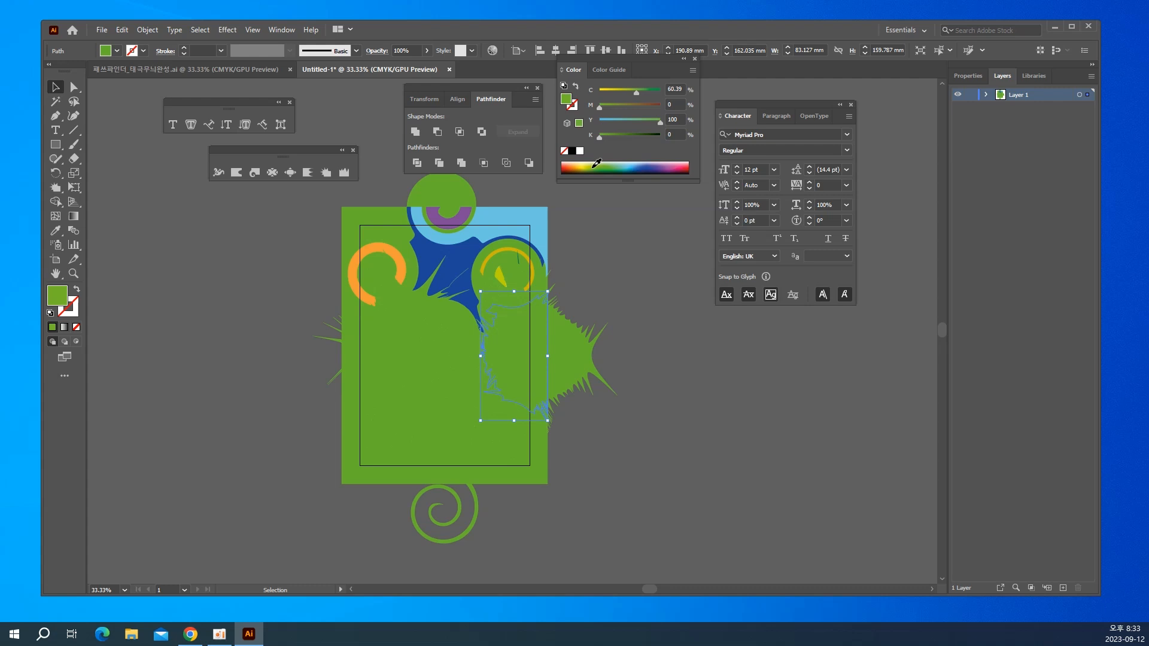
click(673, 165)
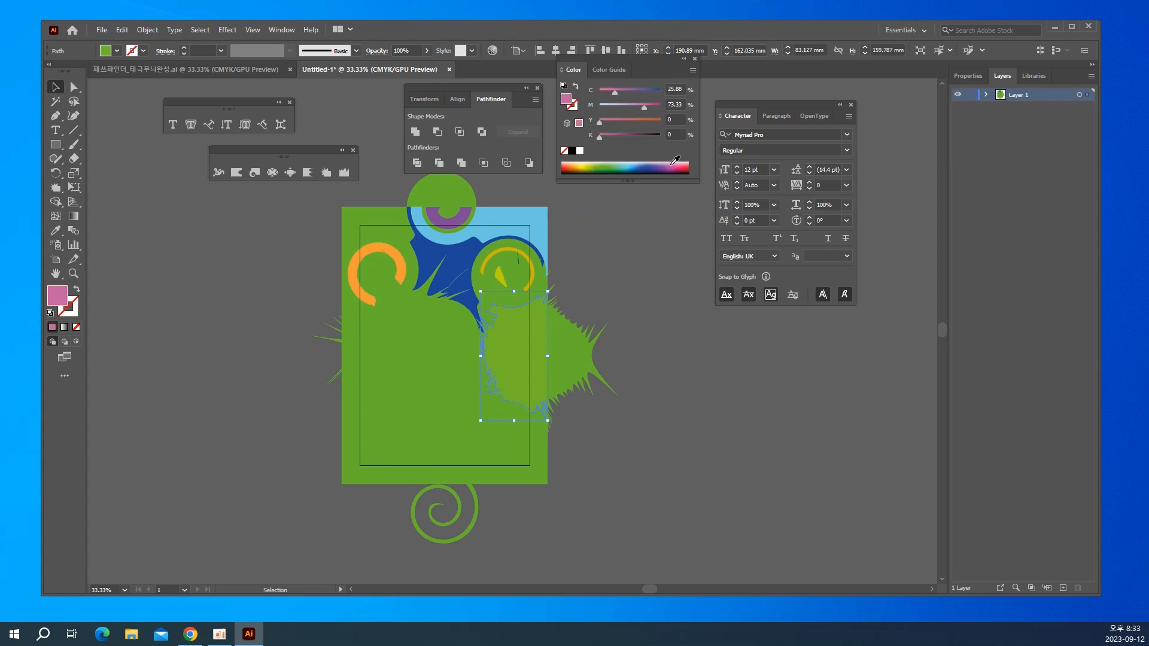
click(414, 341)
click(665, 164)
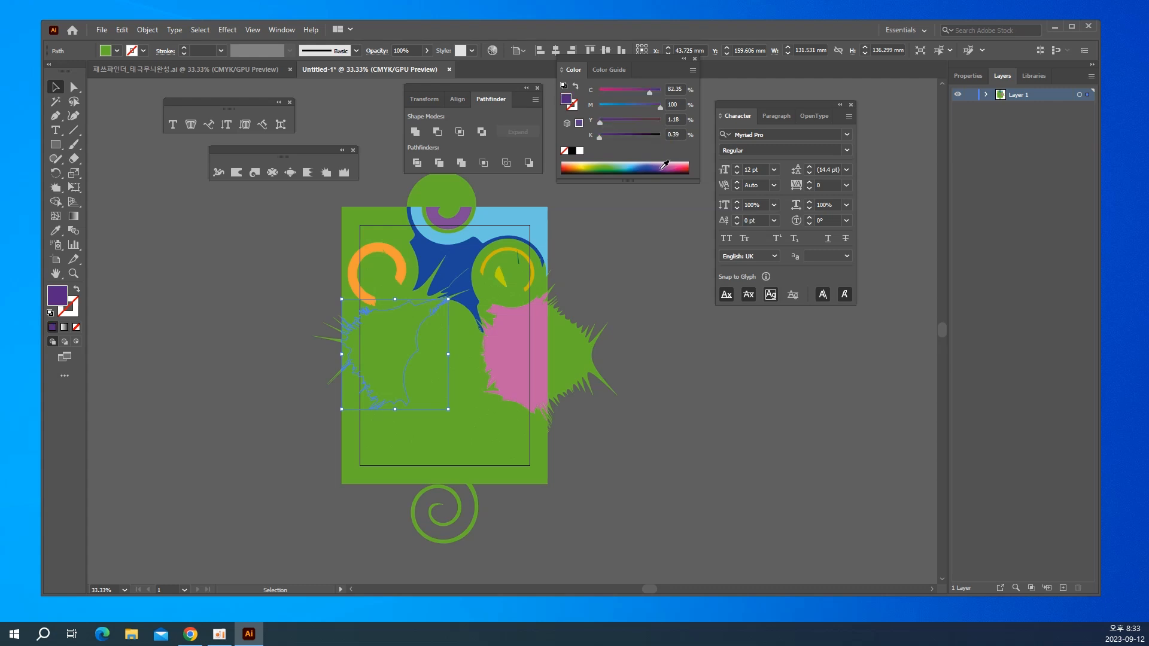
Fill the crescent piece beside the dark purple shape with crimson, about C 11, M 100, Y 47, K 3.
click(466, 367)
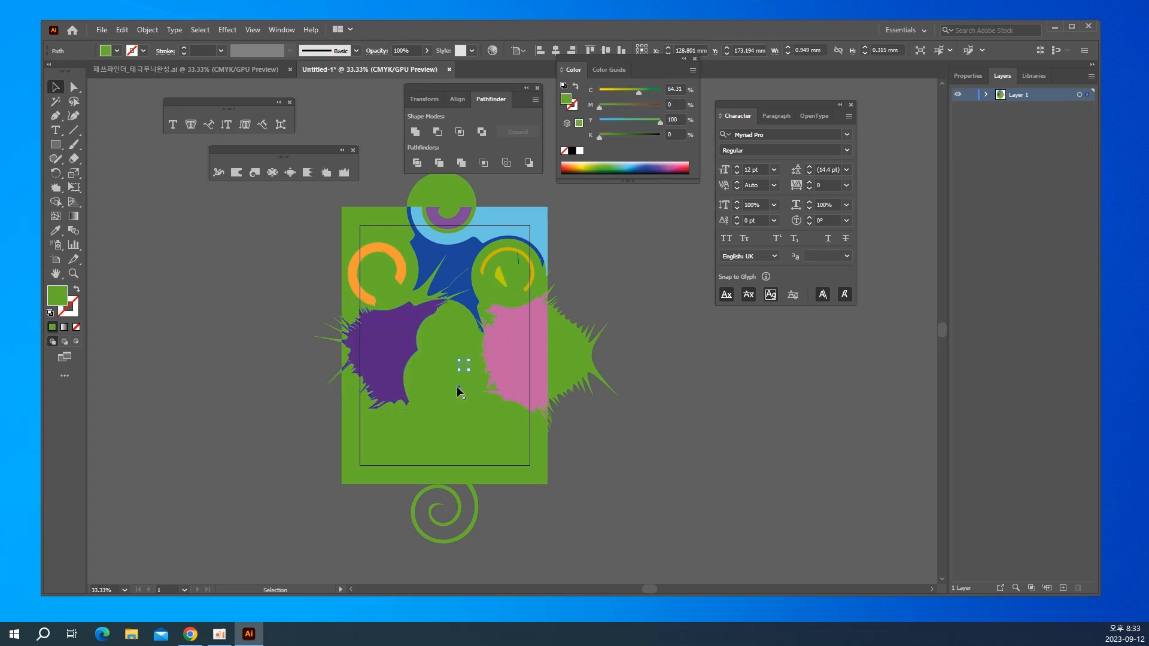
click(439, 368)
click(416, 390)
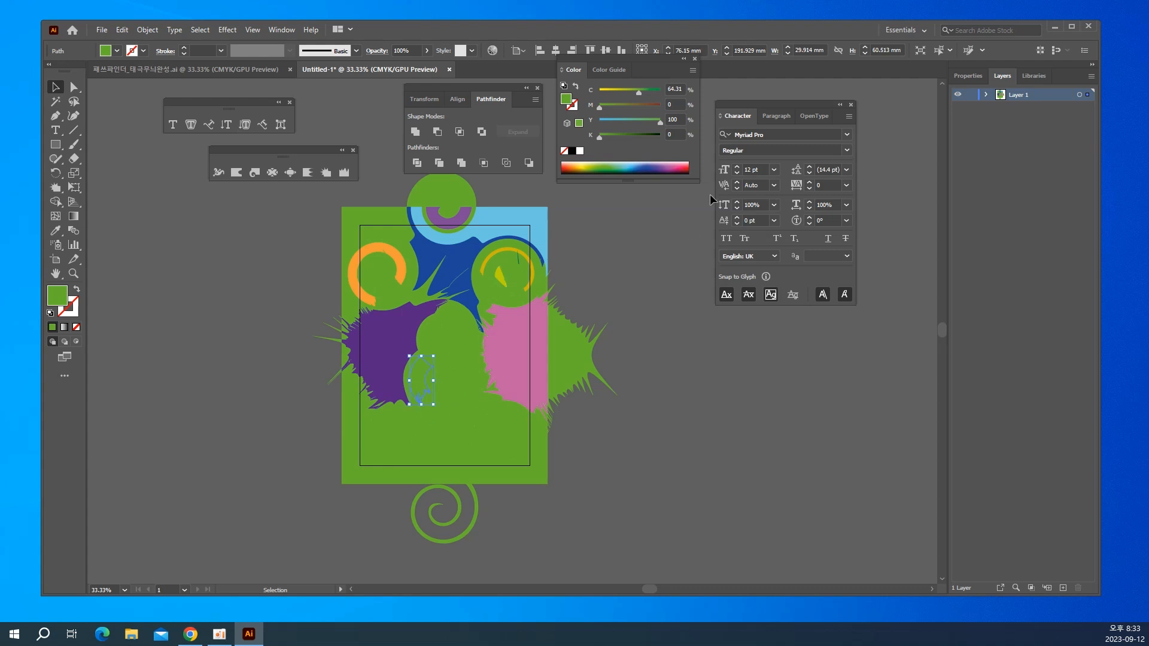
click(681, 166)
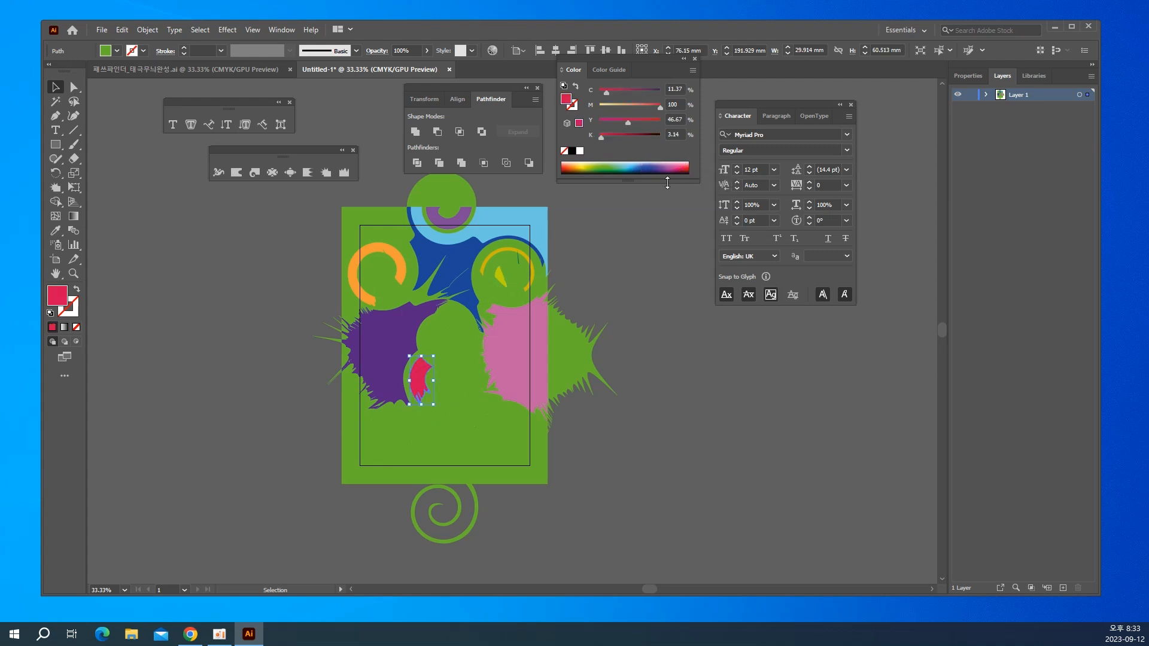
Recolour two tiny specks near the artboard's centre and fill the curled piece beside them with yellow, about C 2, M 11, Y 91.
click(447, 335)
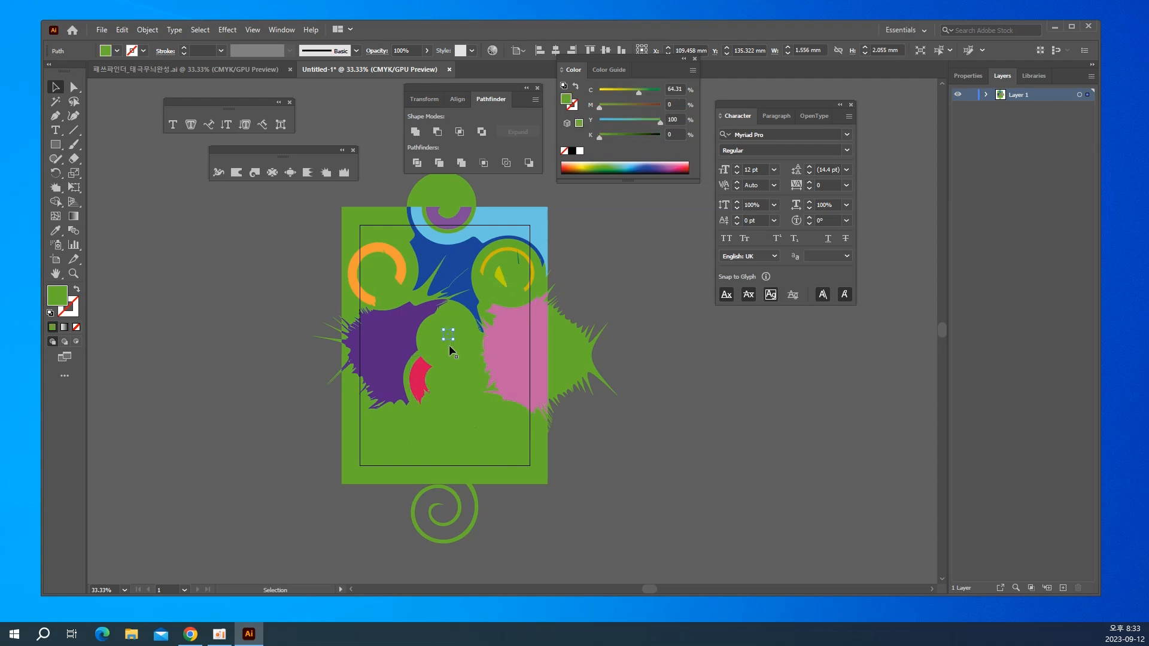
click(626, 173)
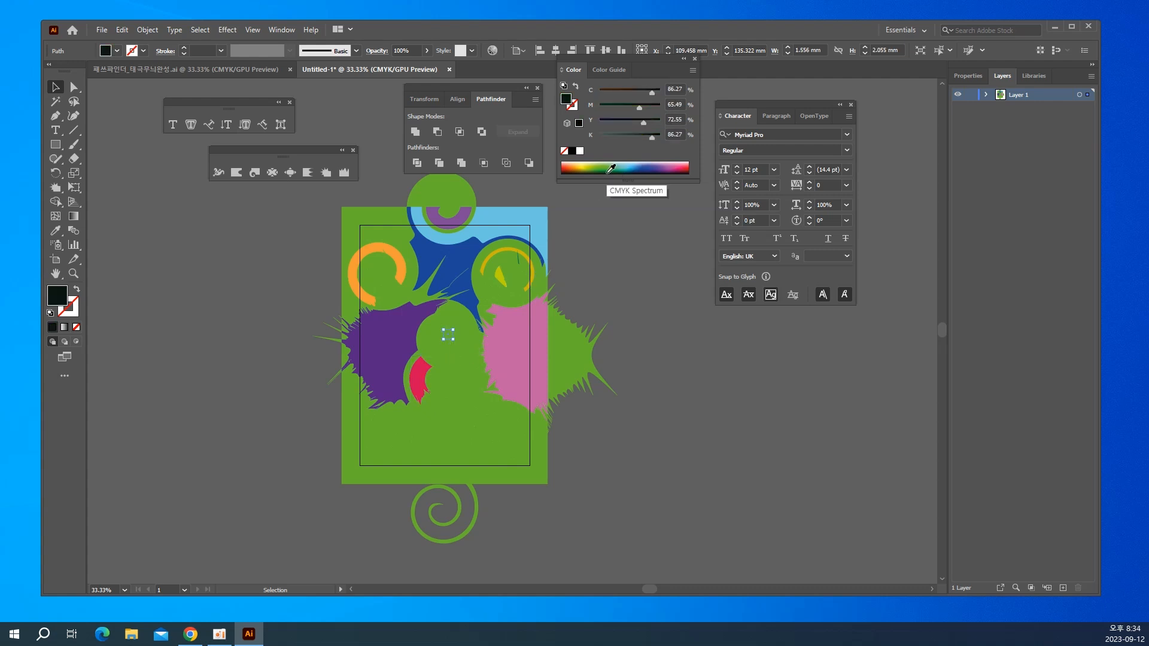
click(620, 164)
click(456, 361)
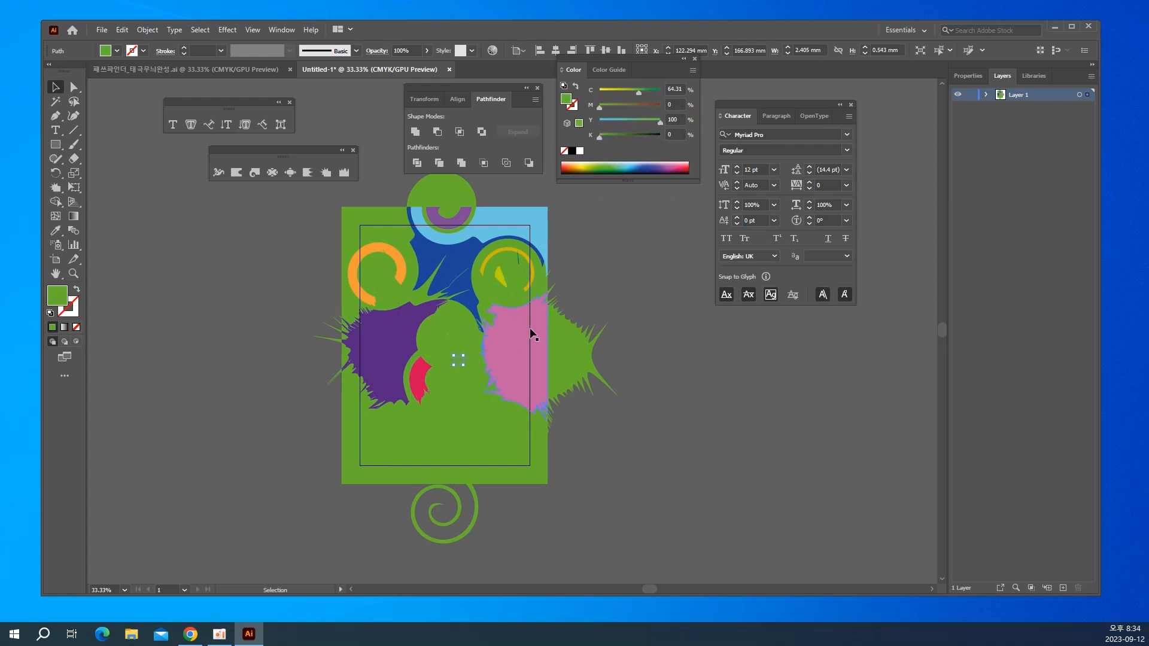
click(579, 163)
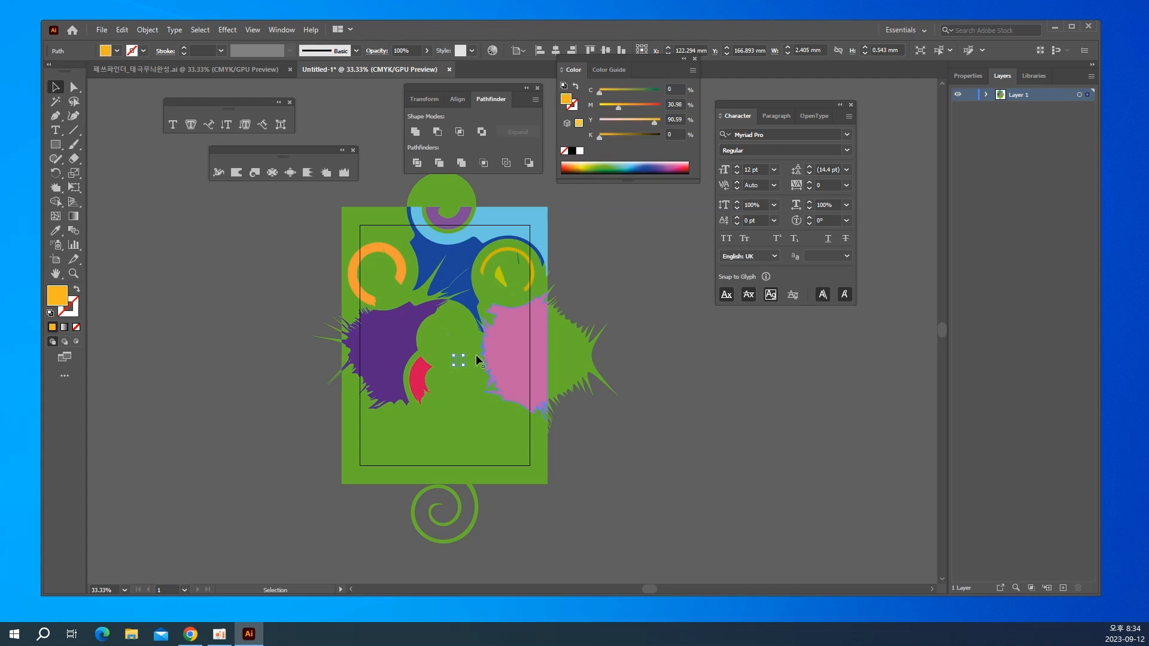
click(445, 343)
click(584, 162)
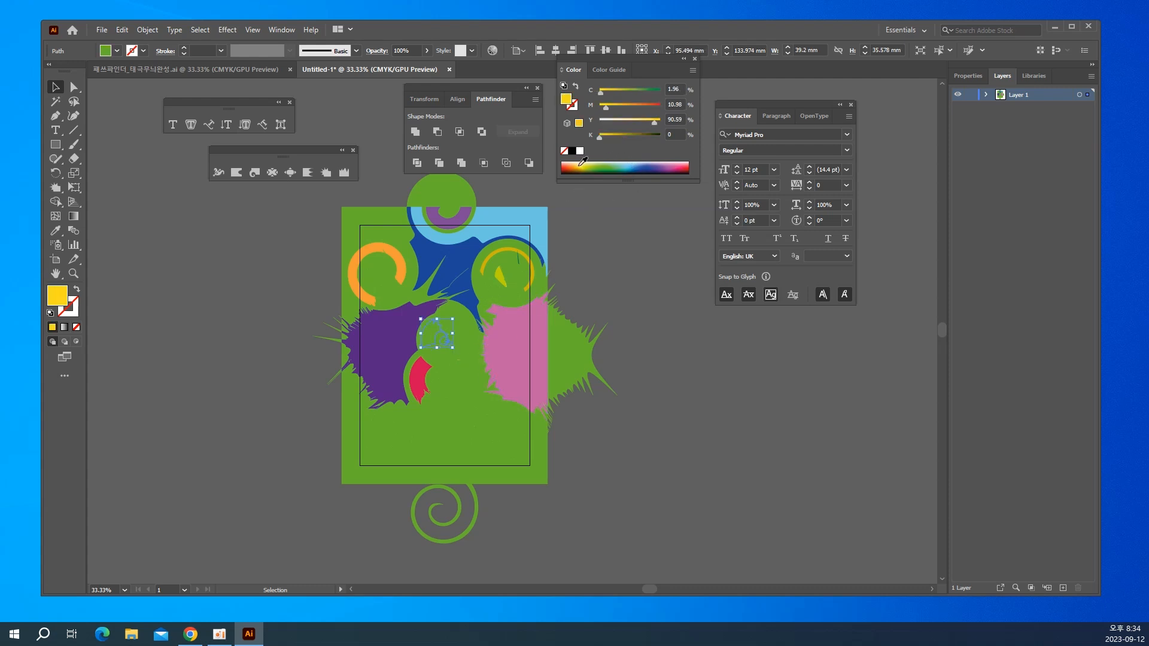
Fill the large lower piece with lavender, about C 45, M 58, and the feathered sliver above it with pale yellow, about C 17, Y 78.
click(461, 381)
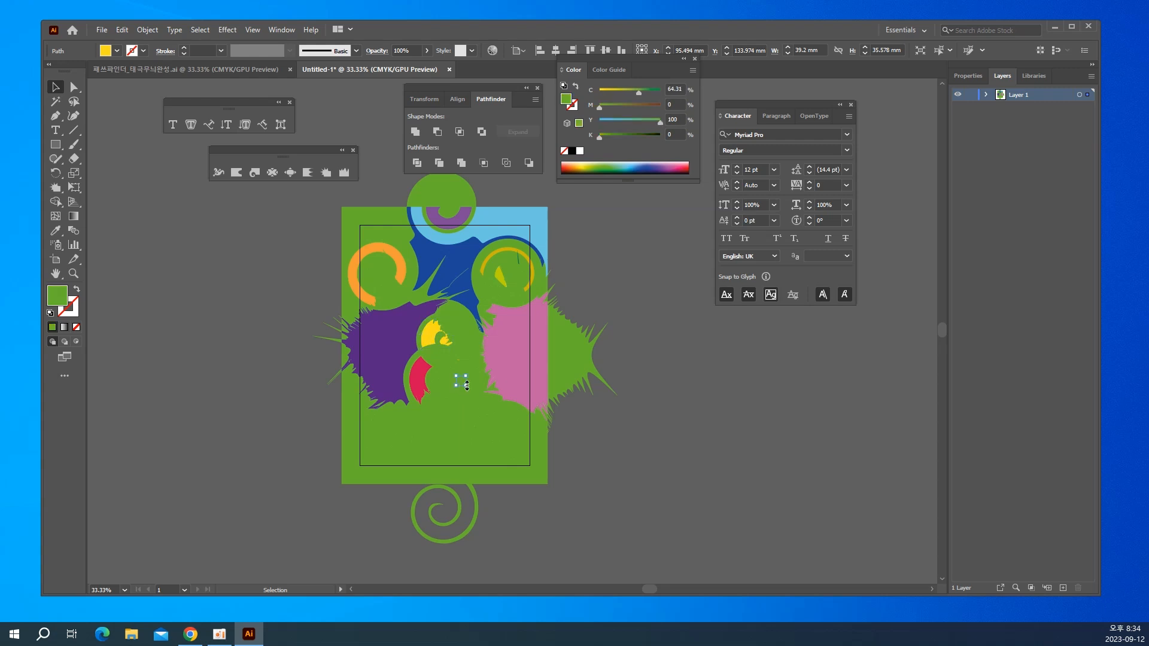
click(462, 436)
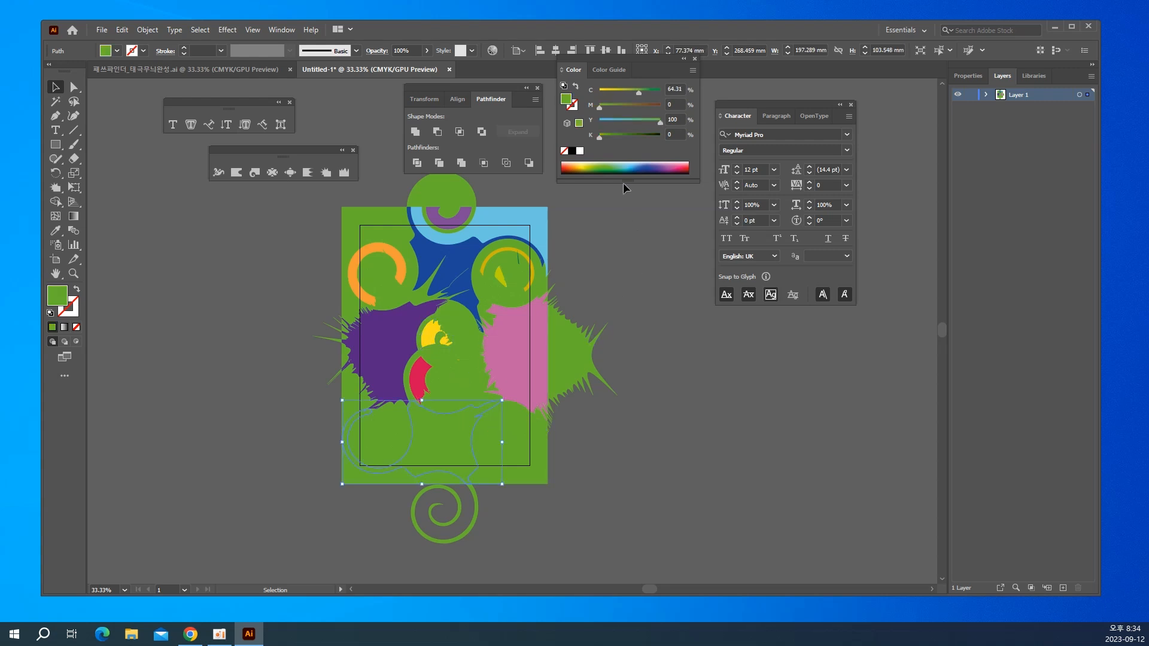
click(661, 163)
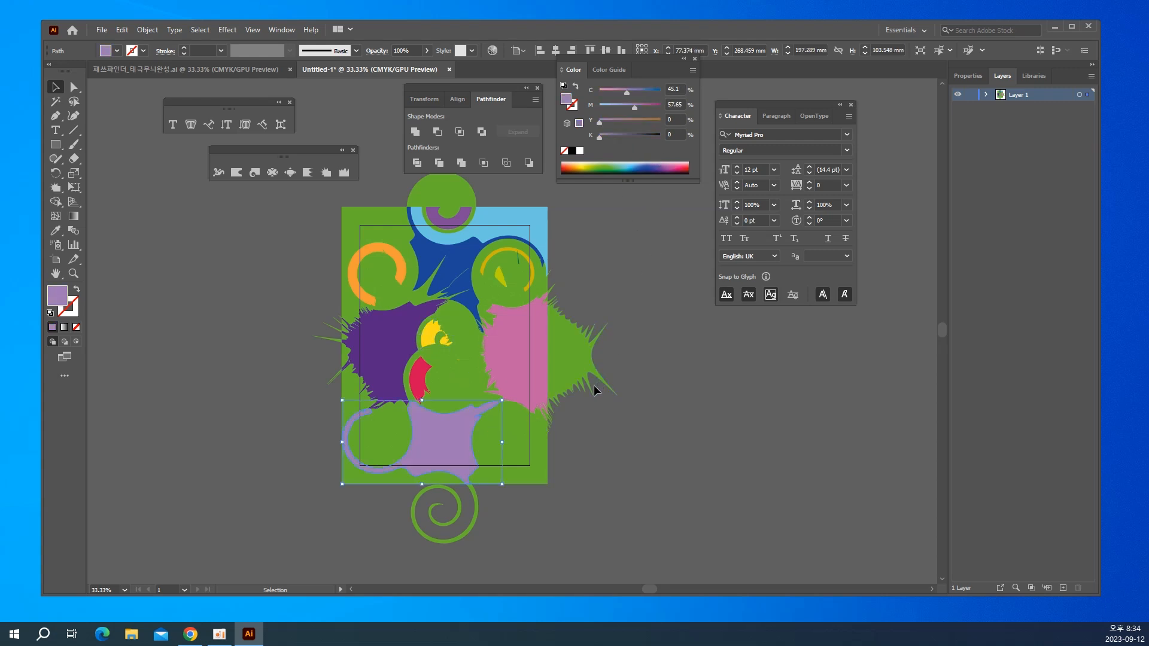
click(480, 391)
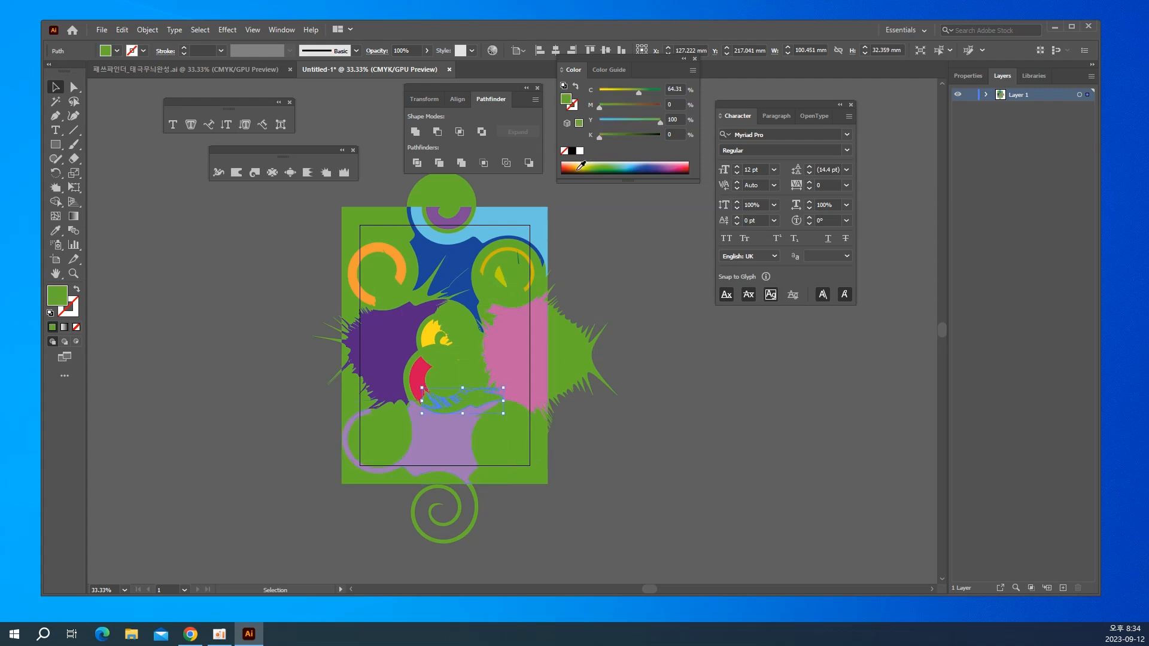
click(582, 166)
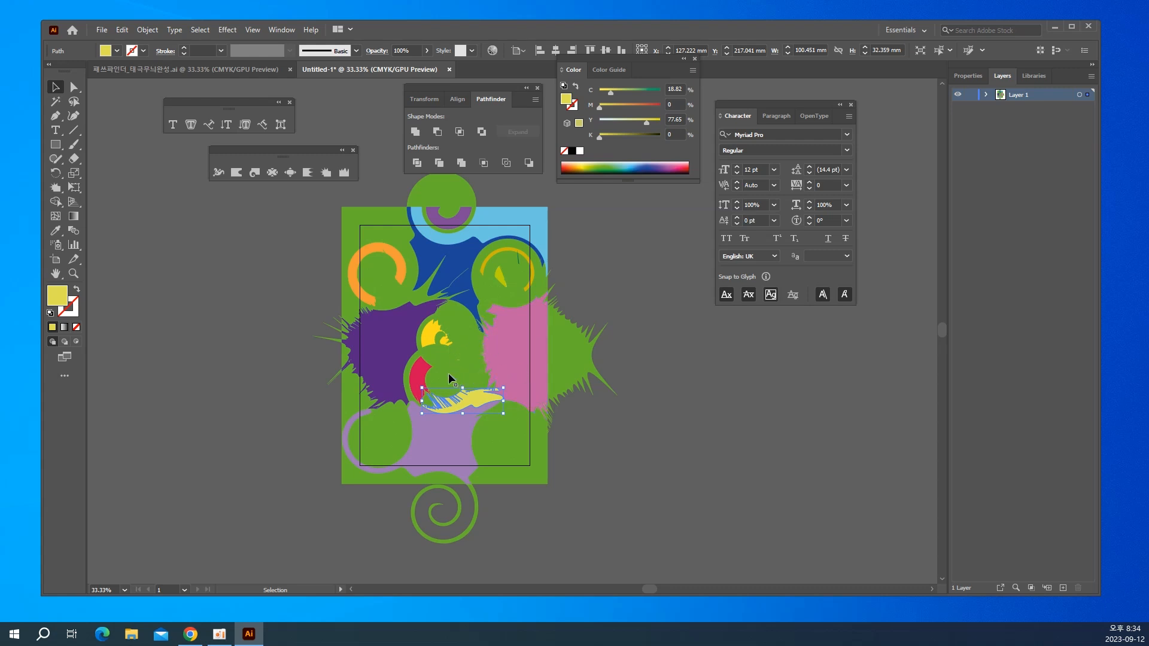
Select several tiny pieces in the central circle together and fill them with blue, about C 90, M 71.
click(464, 327)
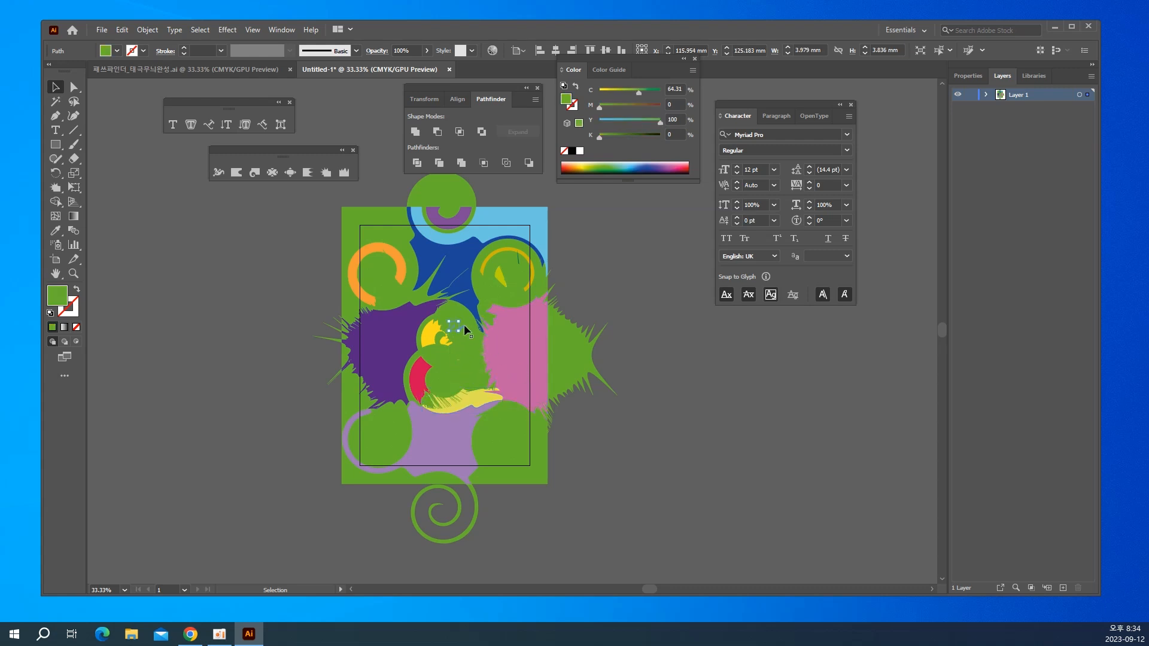
shift+click(464, 349)
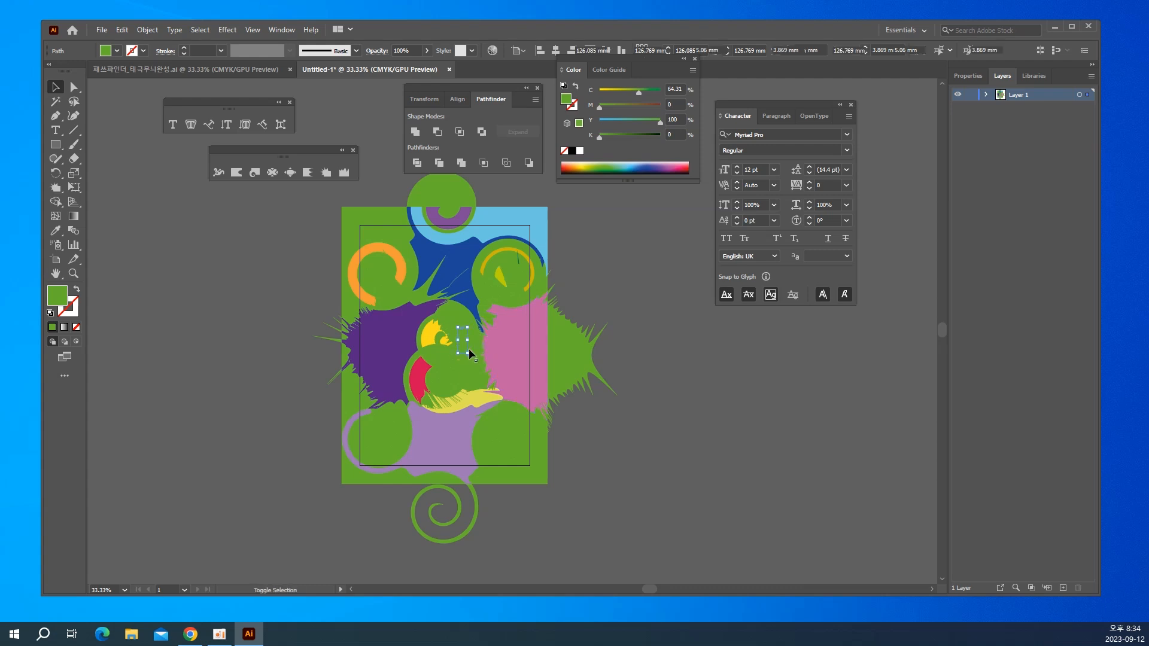
shift+click(454, 318)
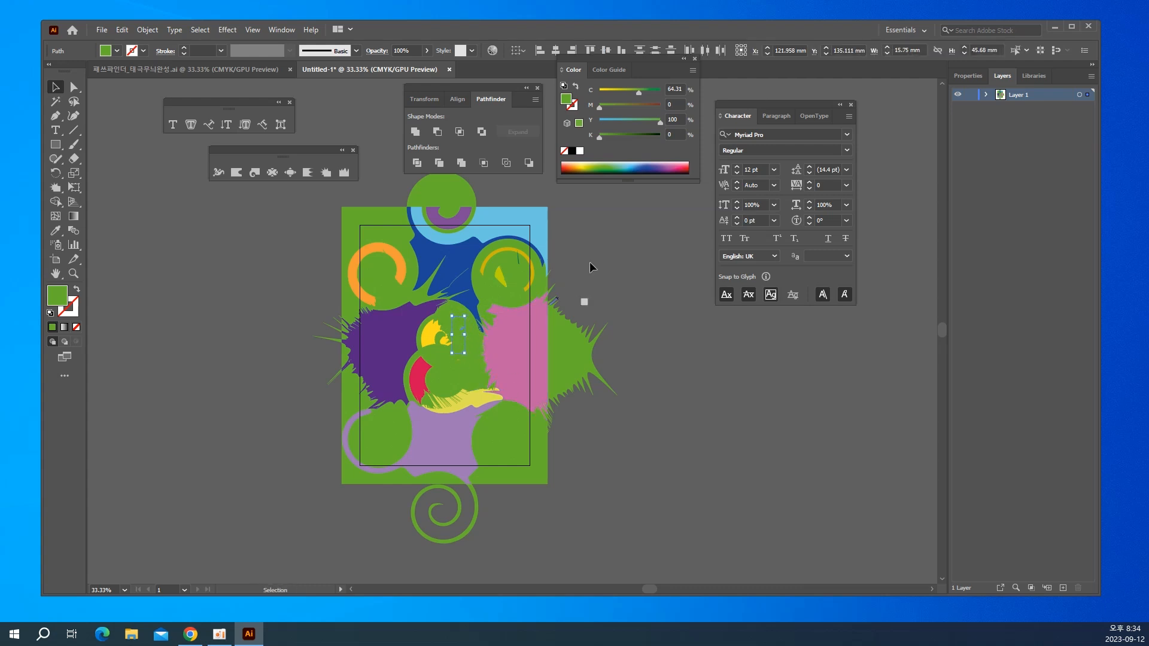
click(637, 169)
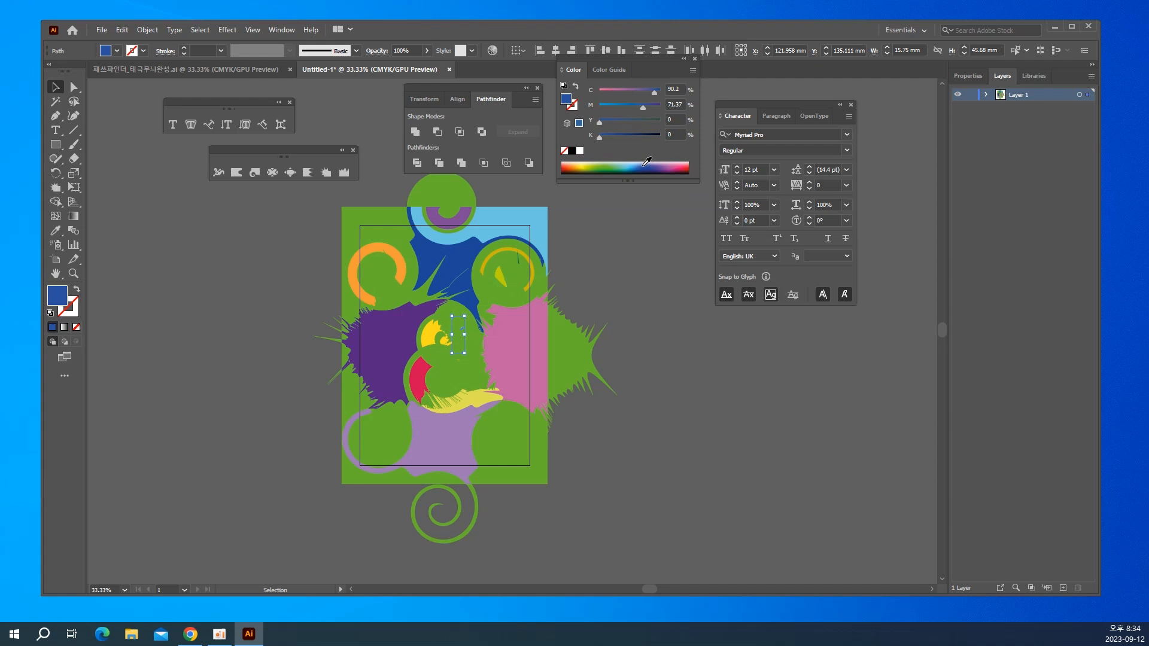
click(689, 354)
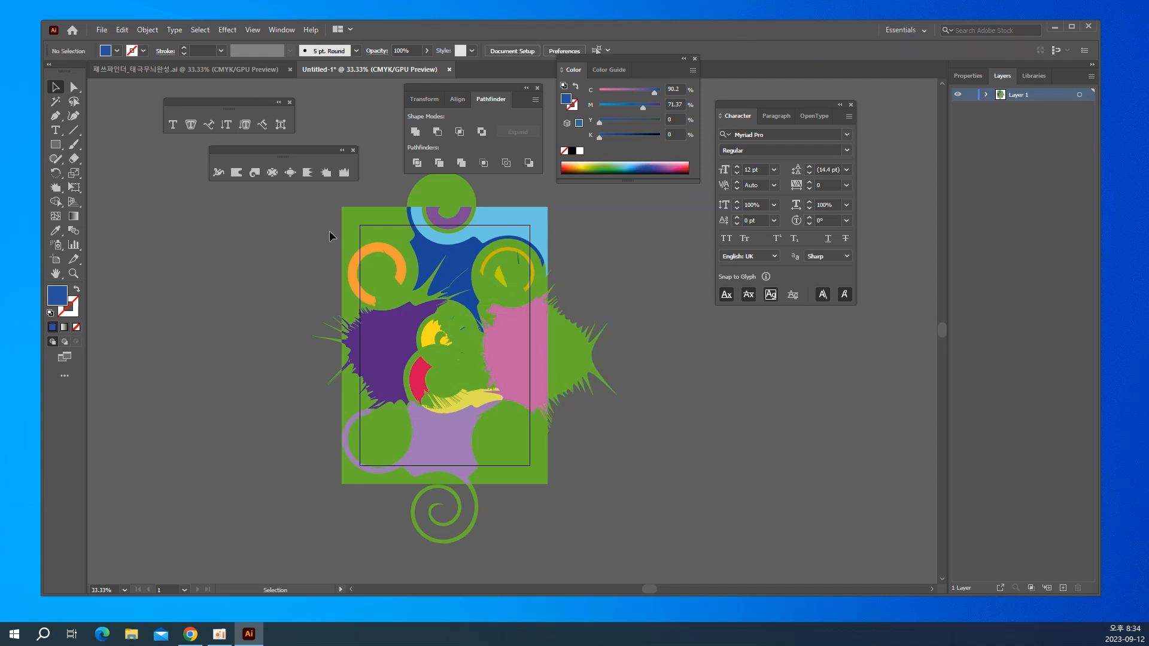
Set the upper-left background piece's fill to yellow with C 24, M 0, Y 100, K 0, and deselect it.
click(382, 224)
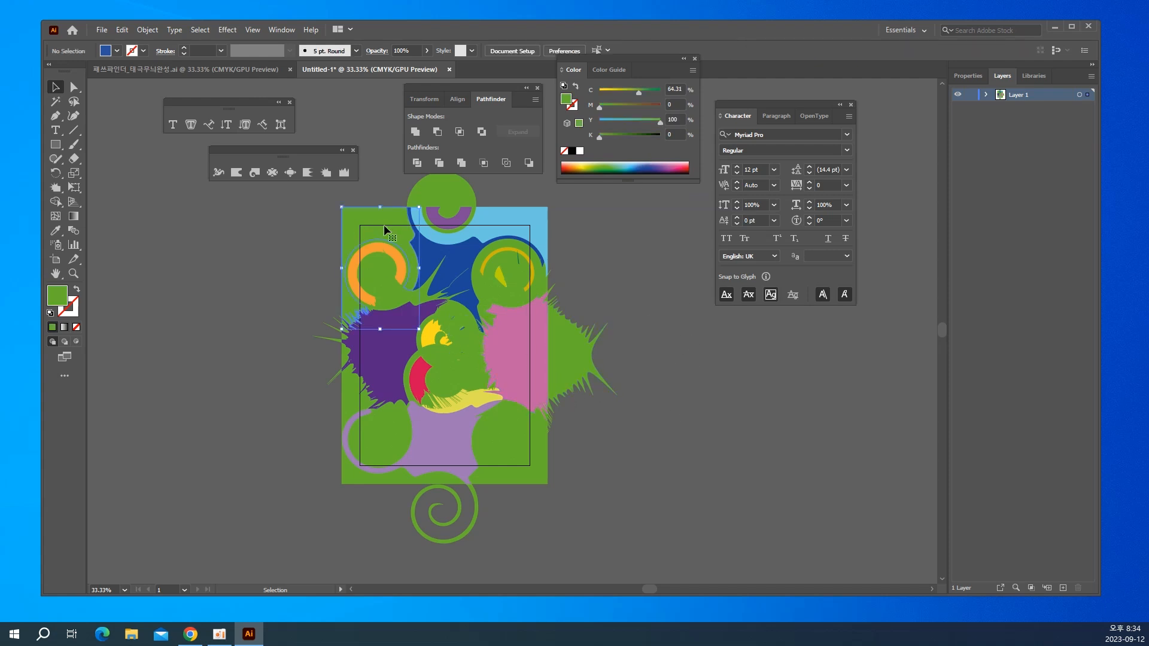
click(614, 91)
click(673, 323)
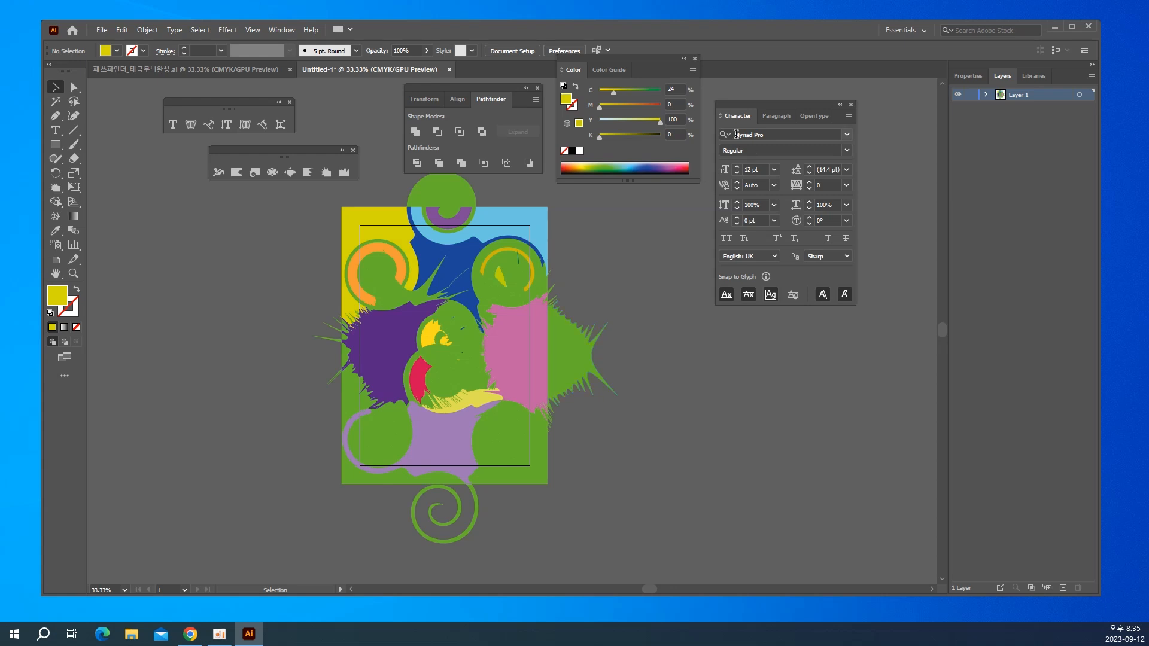
Create a rectangle 210 mm wide and 297 mm high over the coloured artwork.
click(54, 146)
click(59, 148)
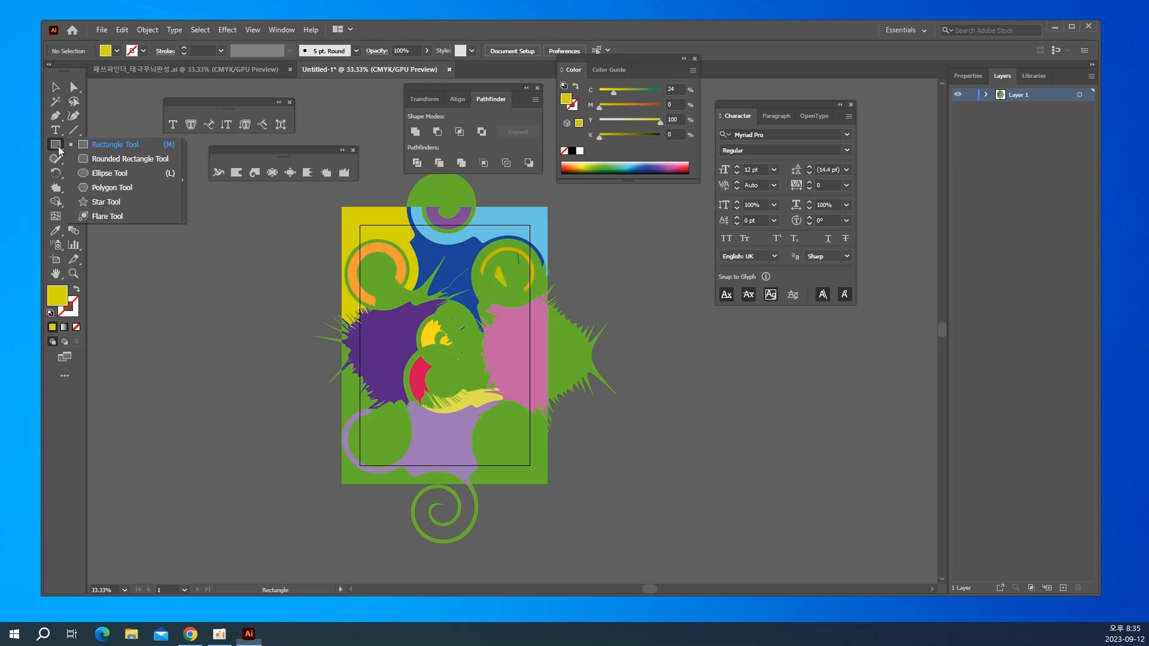
click(103, 144)
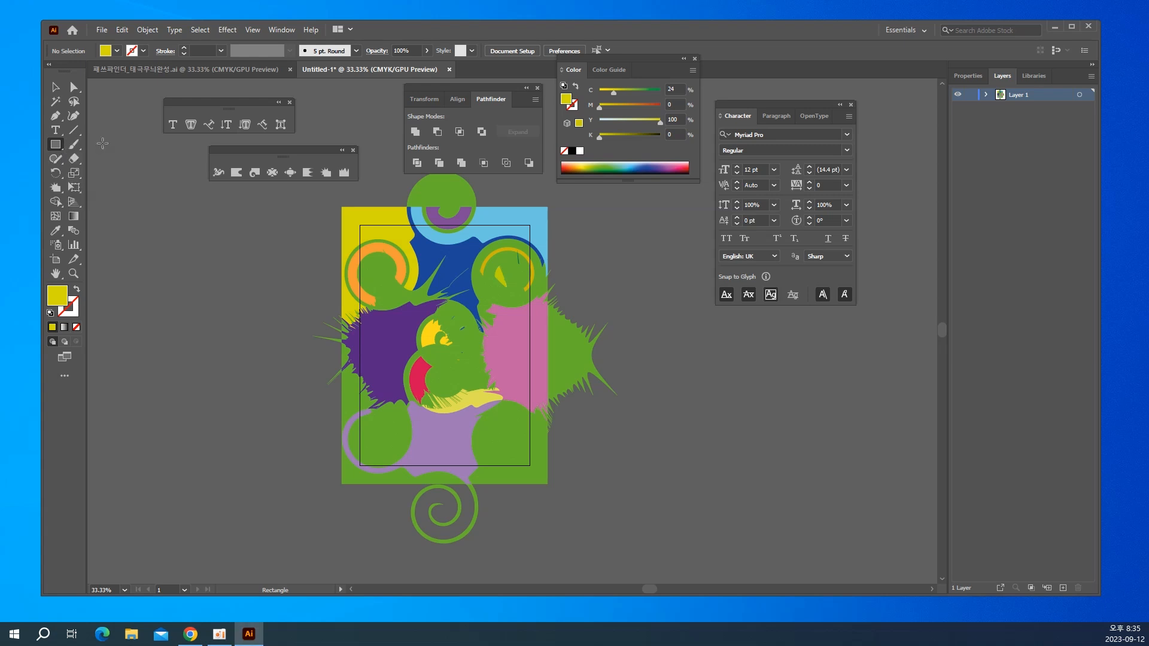
click(296, 242)
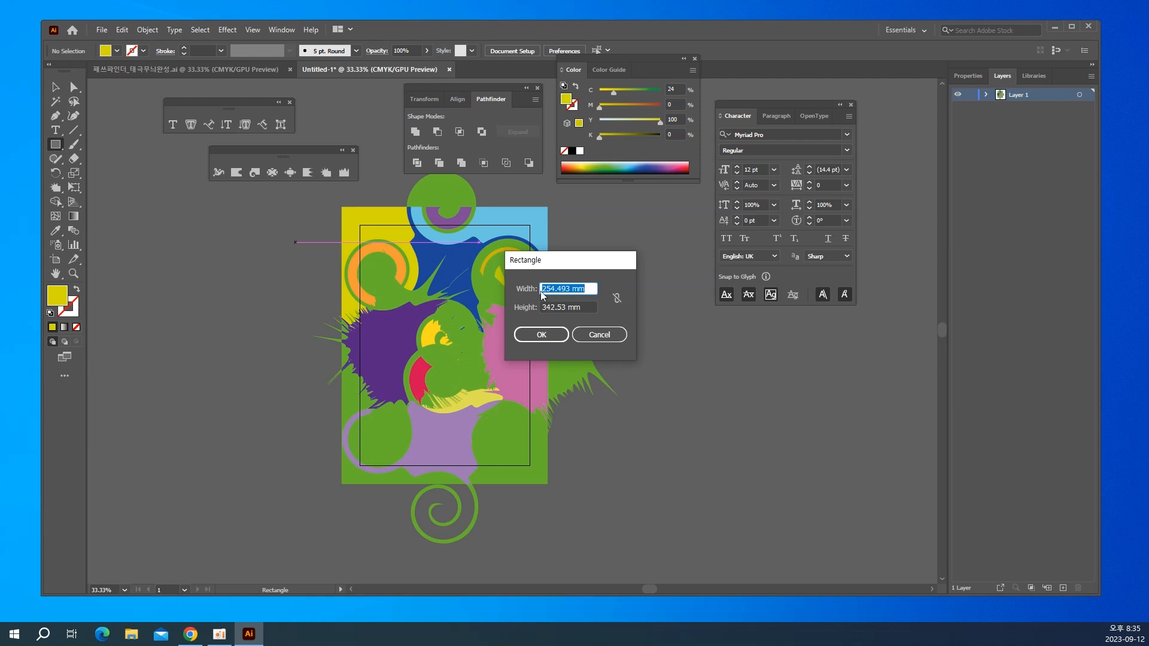
text(210)
key(Tab)
text(297)
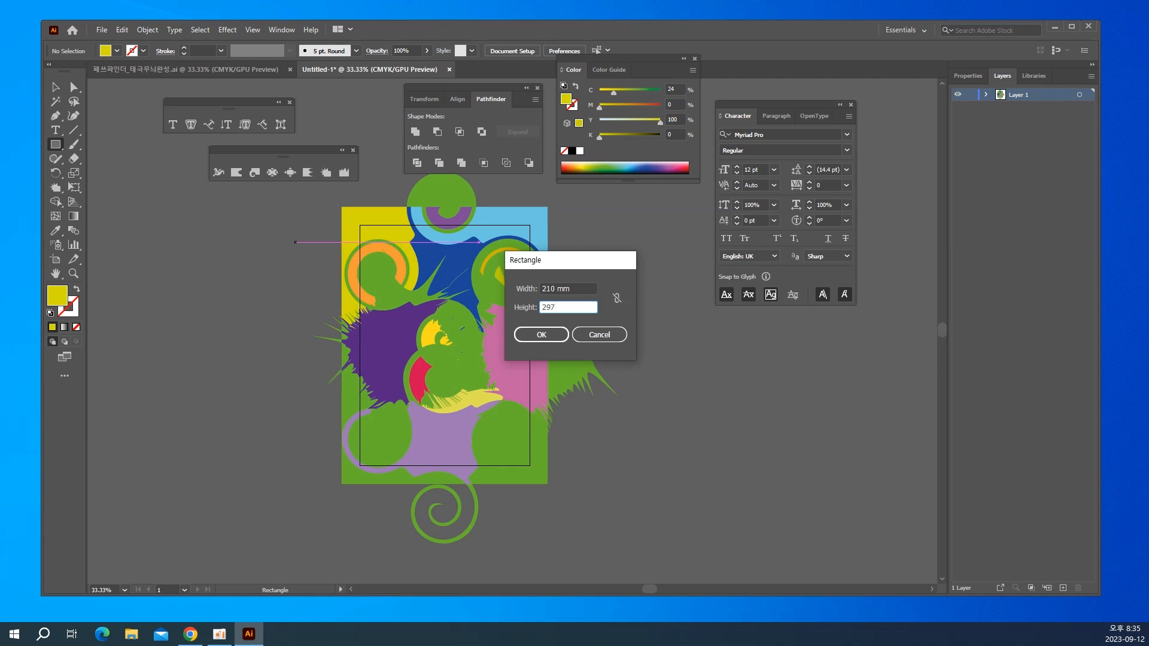
key(Return)
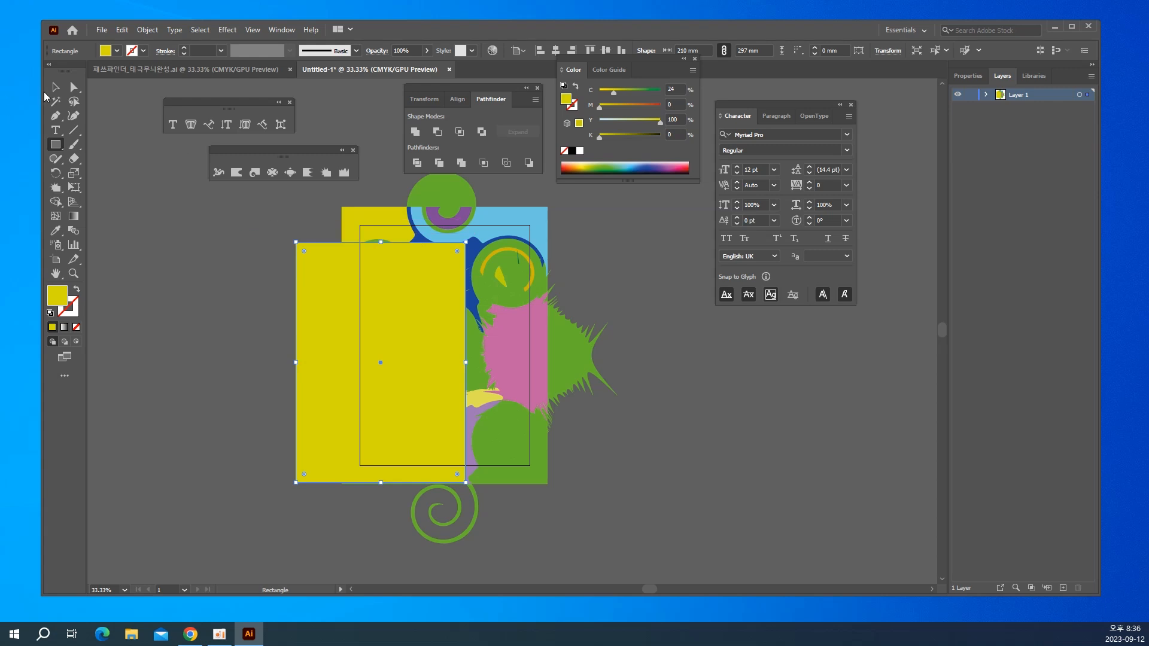
Align the new rectangle to the artboard, centring it both horizontally and vertically.
click(55, 87)
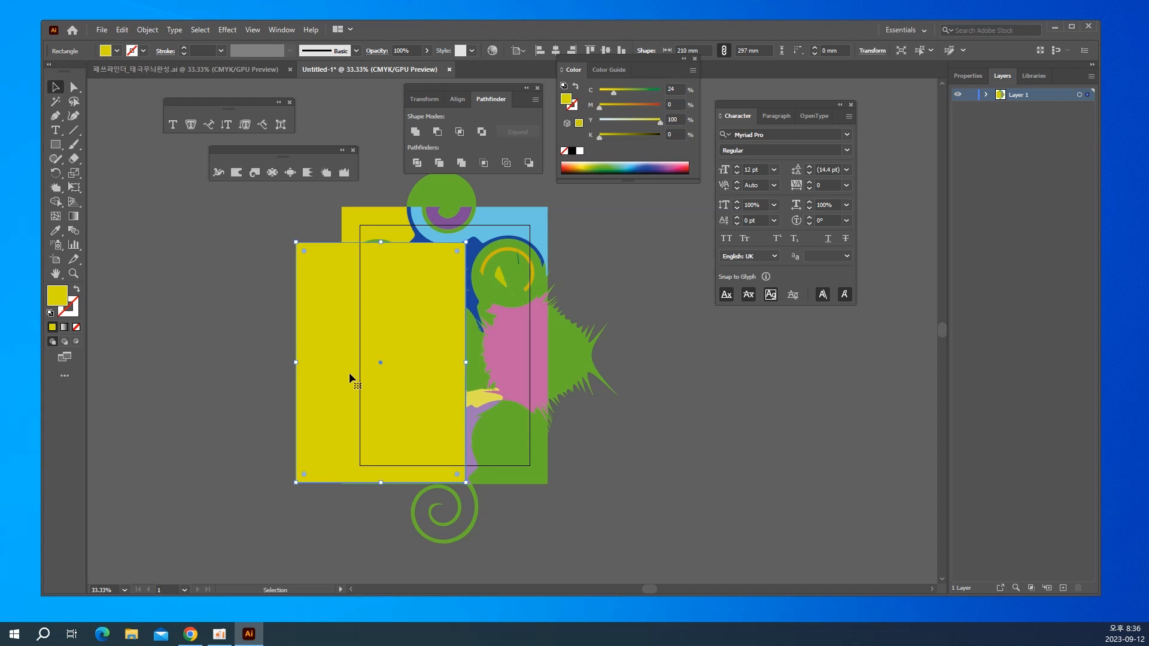
click(458, 99)
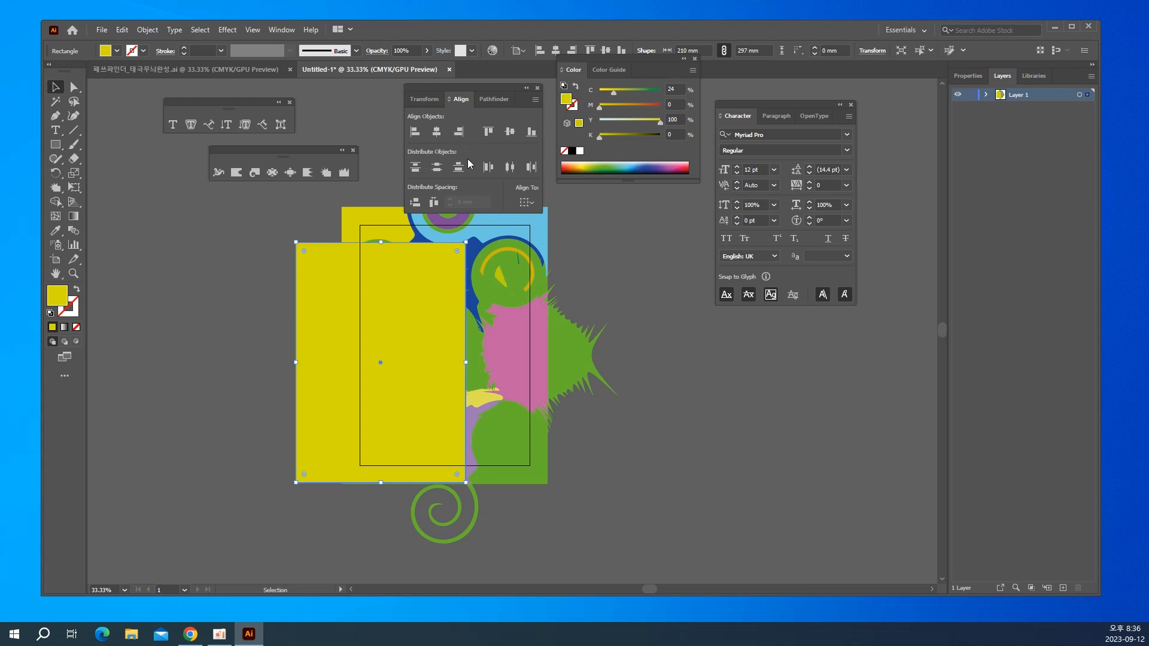
click(523, 202)
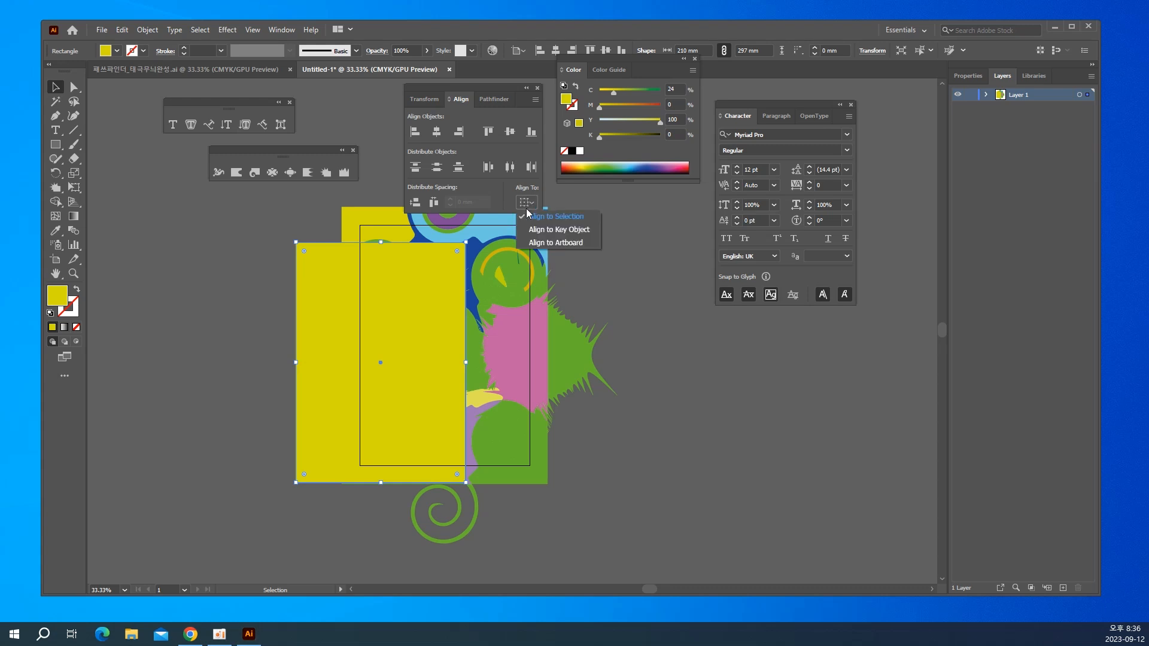
click(539, 242)
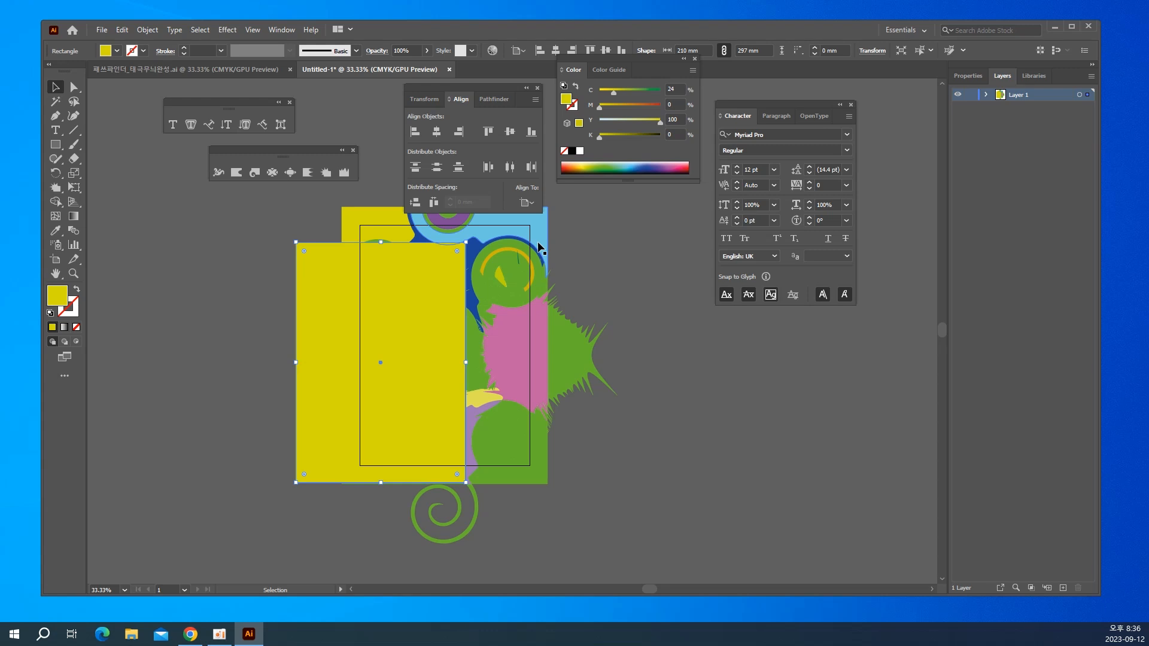
click(437, 132)
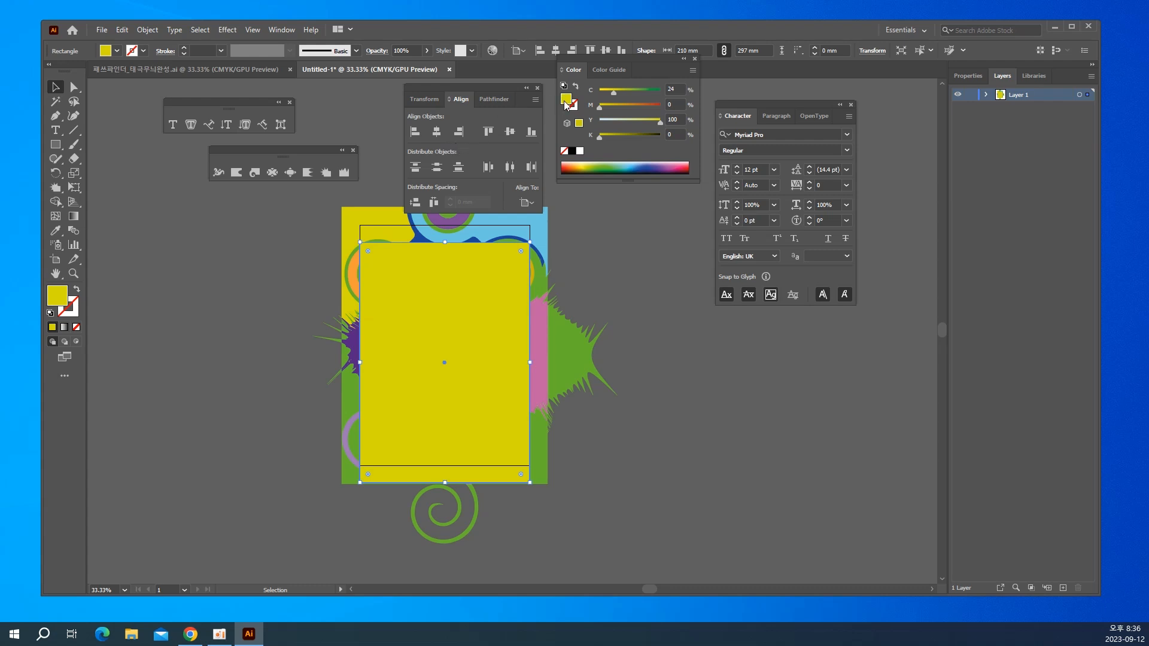
click(510, 132)
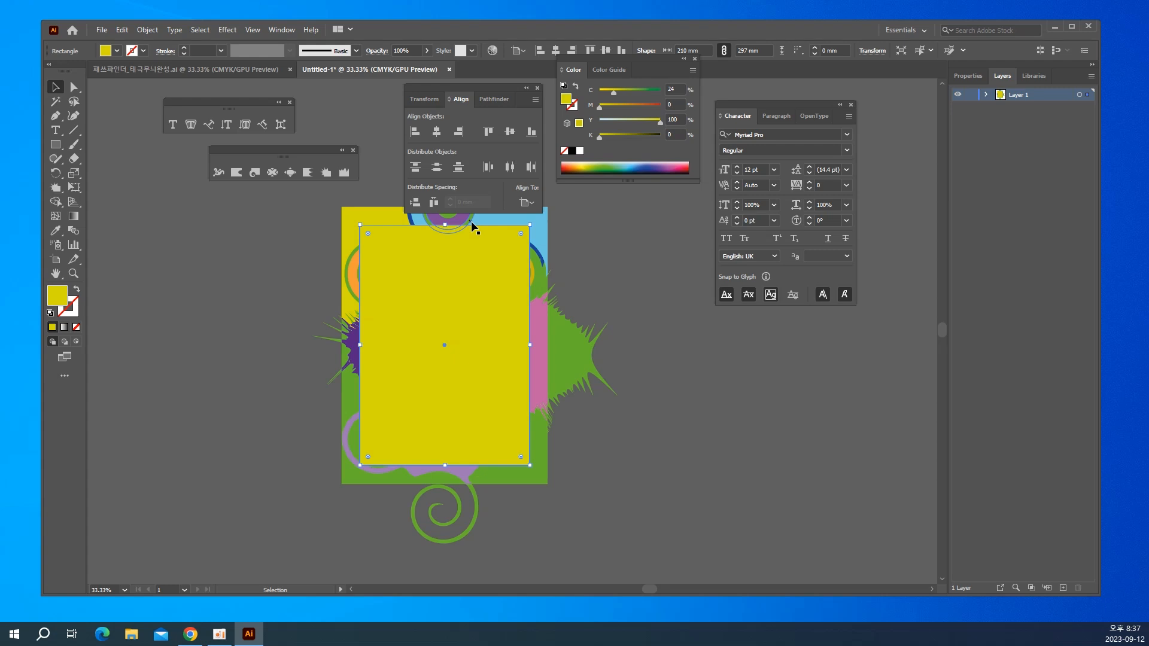
Select all the artwork with the rectangle, make a clipping mask from it, and deselect the result.
key(a)
key(ctrl+a)
key(v)
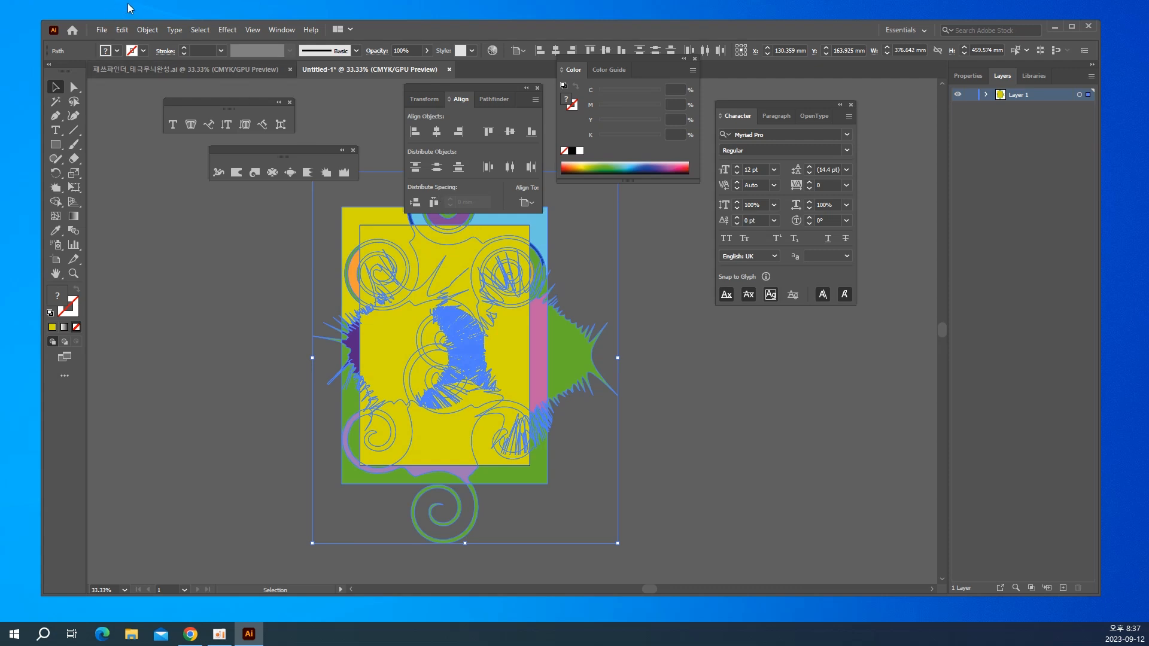
click(146, 30)
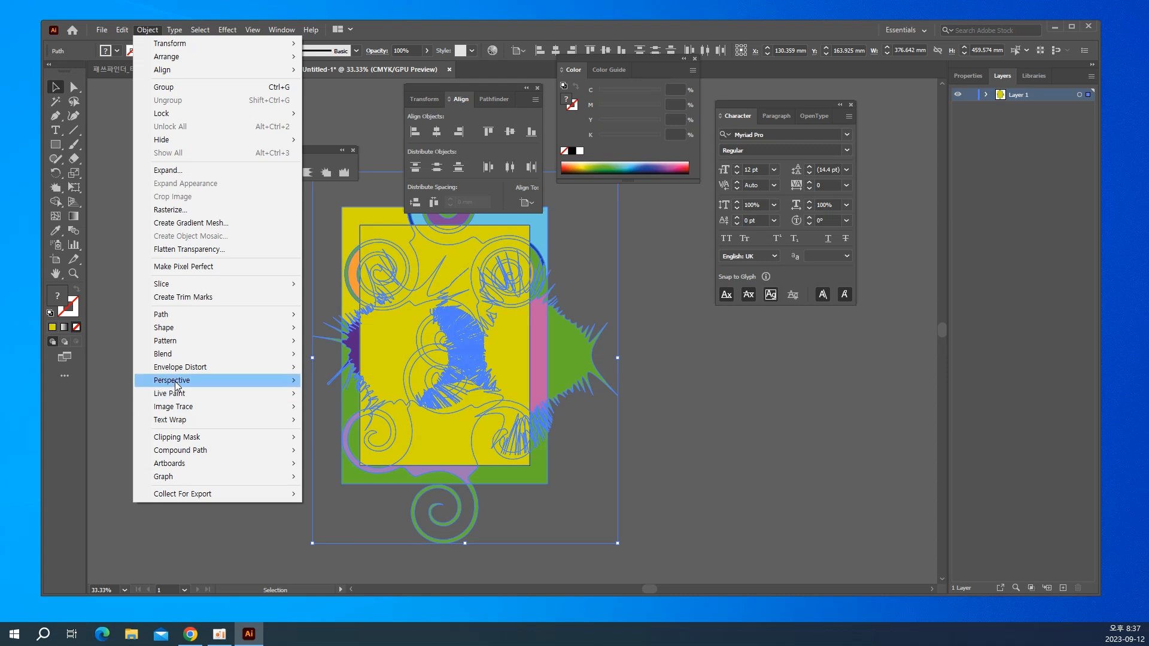
mouse_move(184, 441)
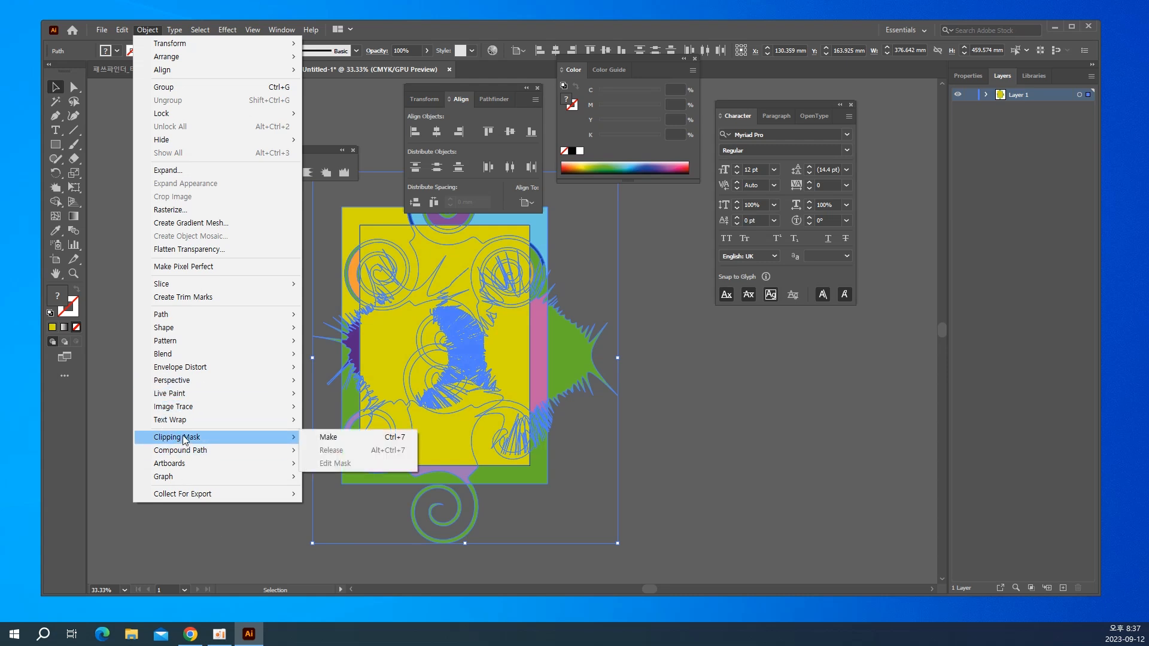
click(377, 436)
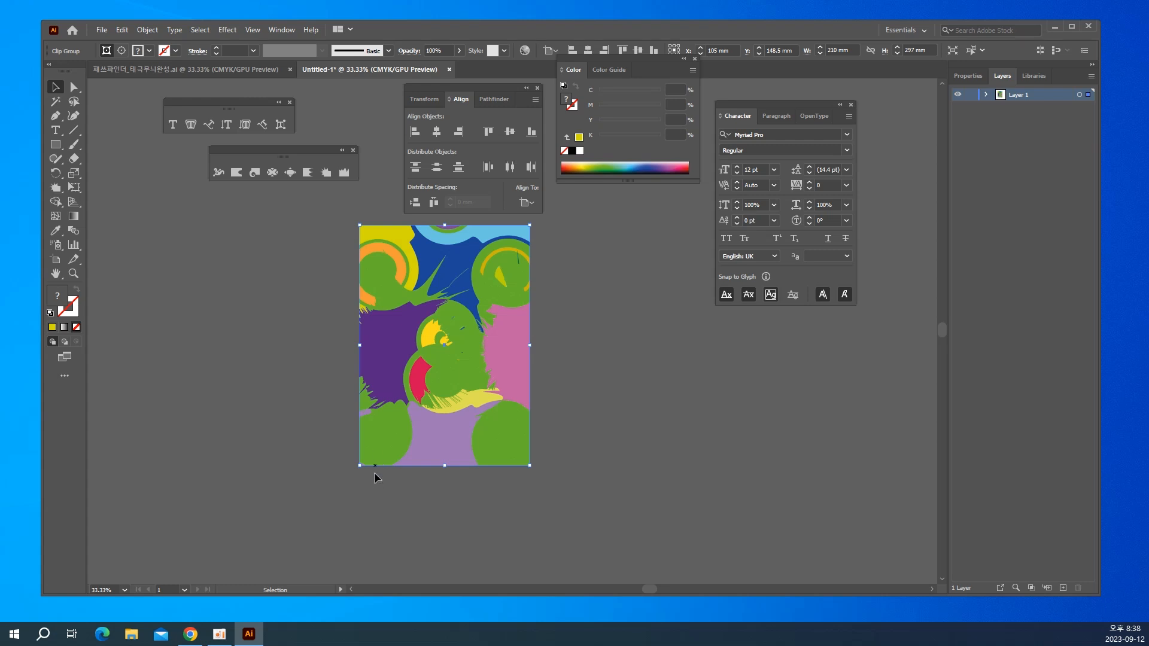
click(675, 361)
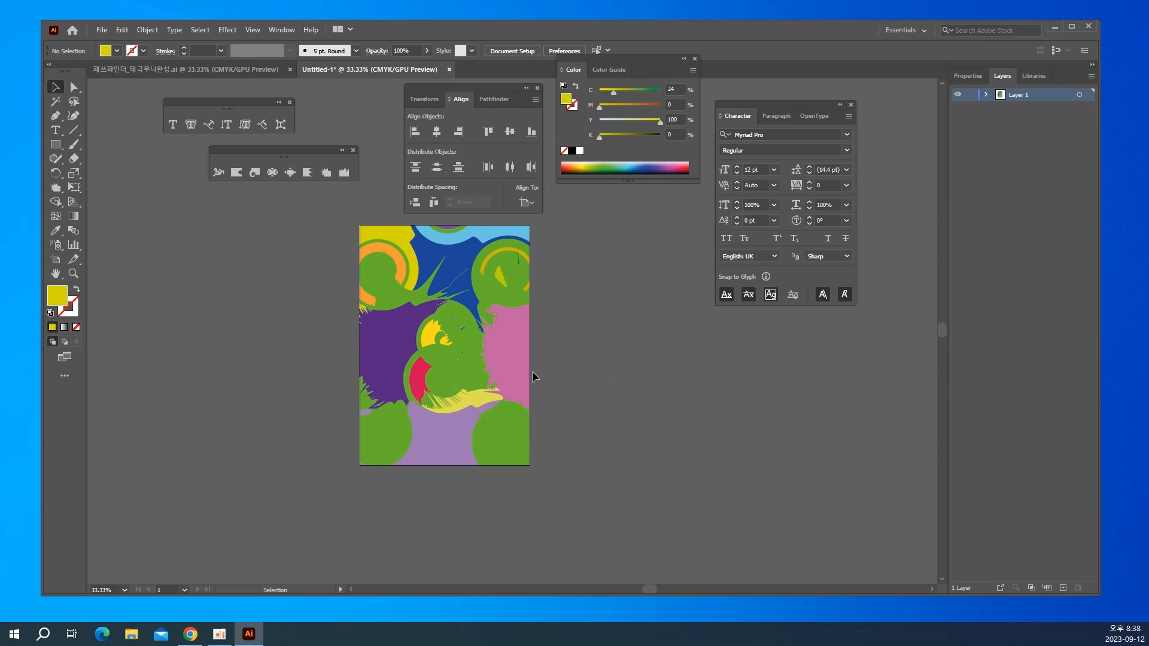
Save the document as an Adobe Illustrator file named 특수배경, keeping the default Illustrator 2020 options.
click(441, 371)
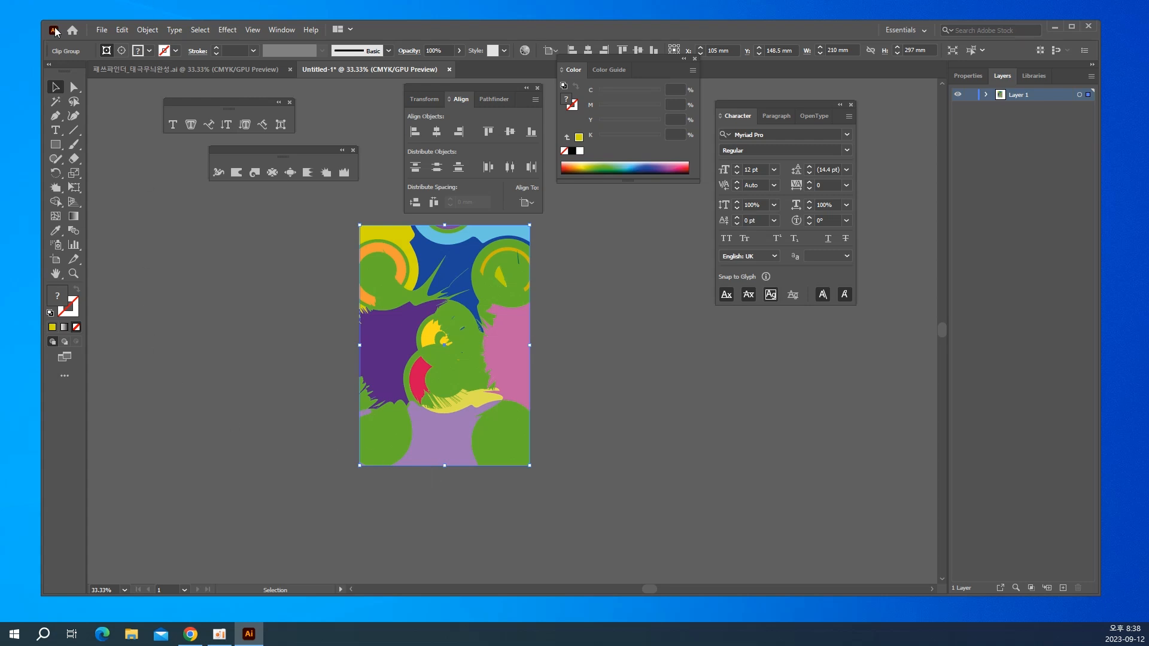
click(101, 30)
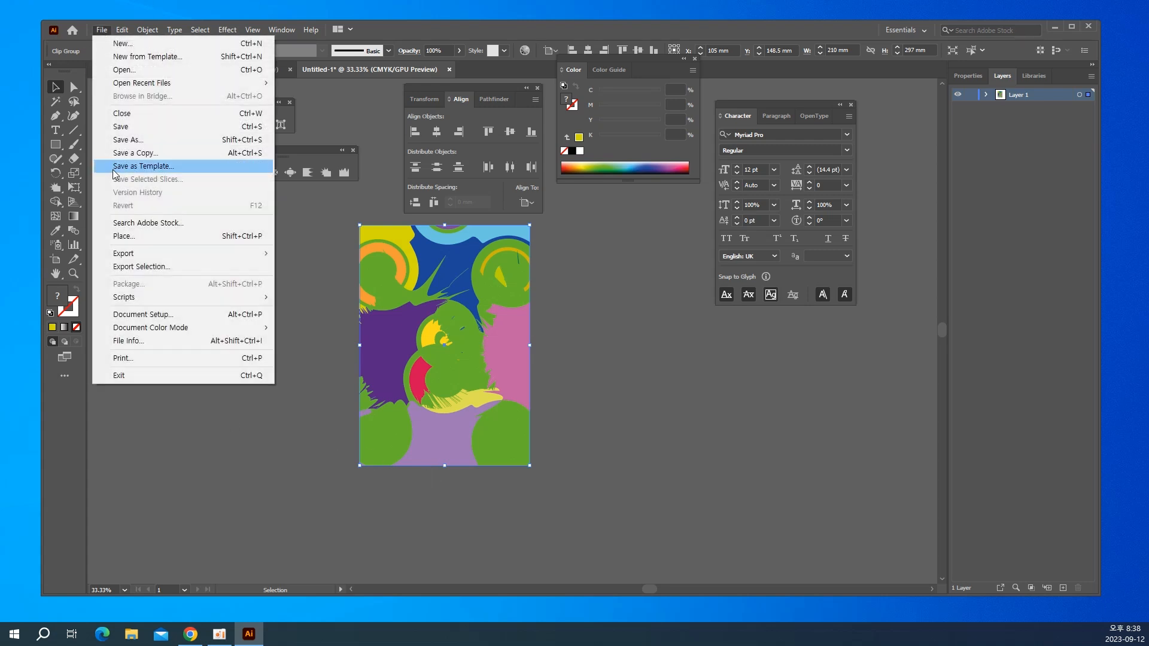
click(128, 140)
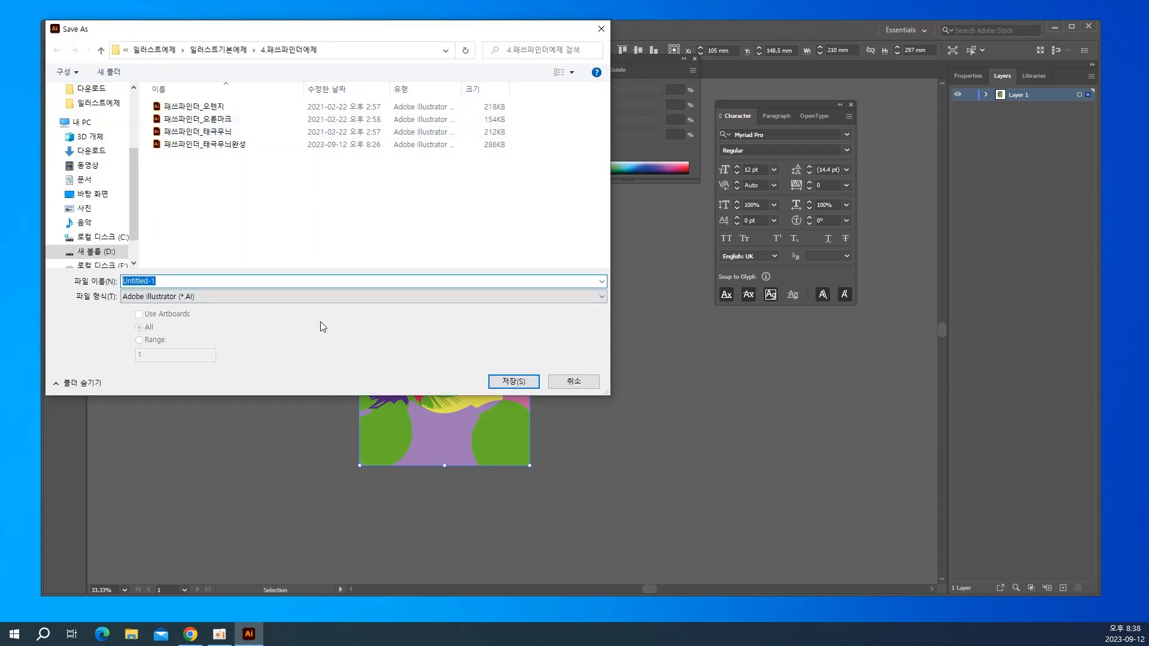
text(ㅍ)
text(수배경)
key(Return)
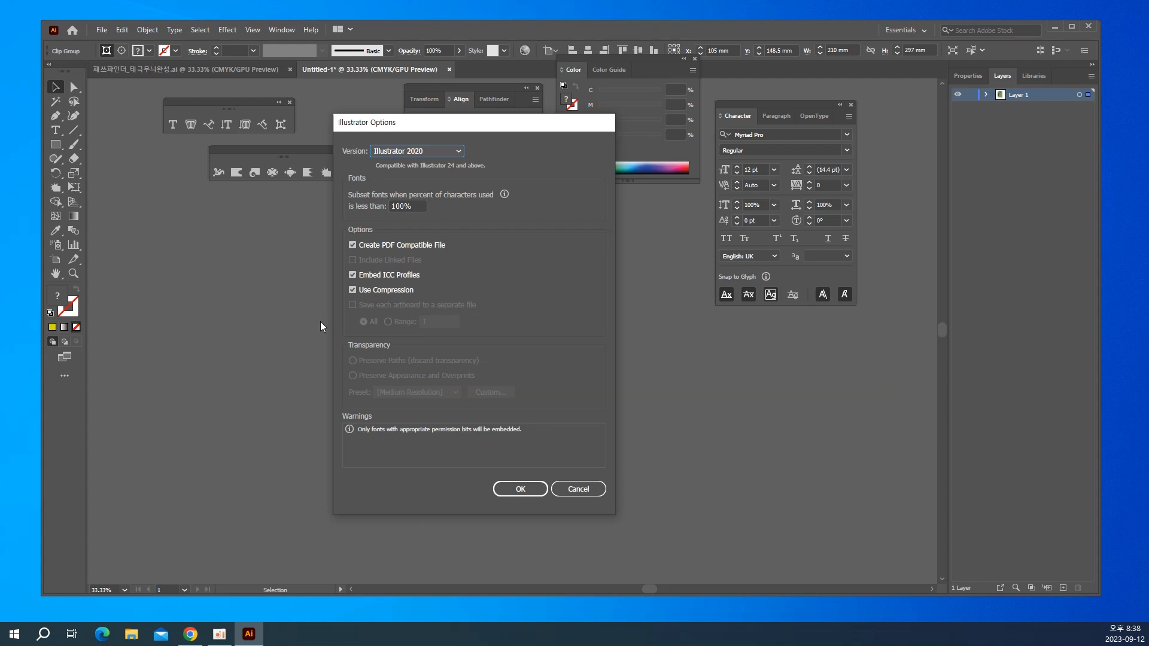
key(Return)
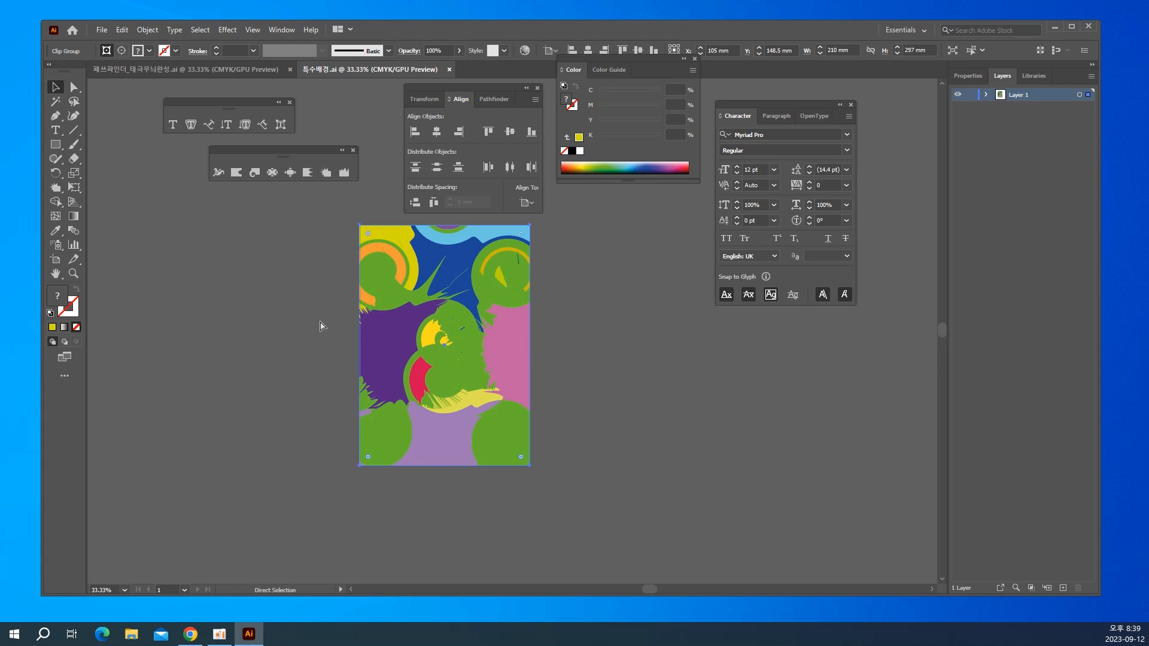
Close both the saved pattern document and the remaining taegeuk pattern document.
key(ctrl+w)
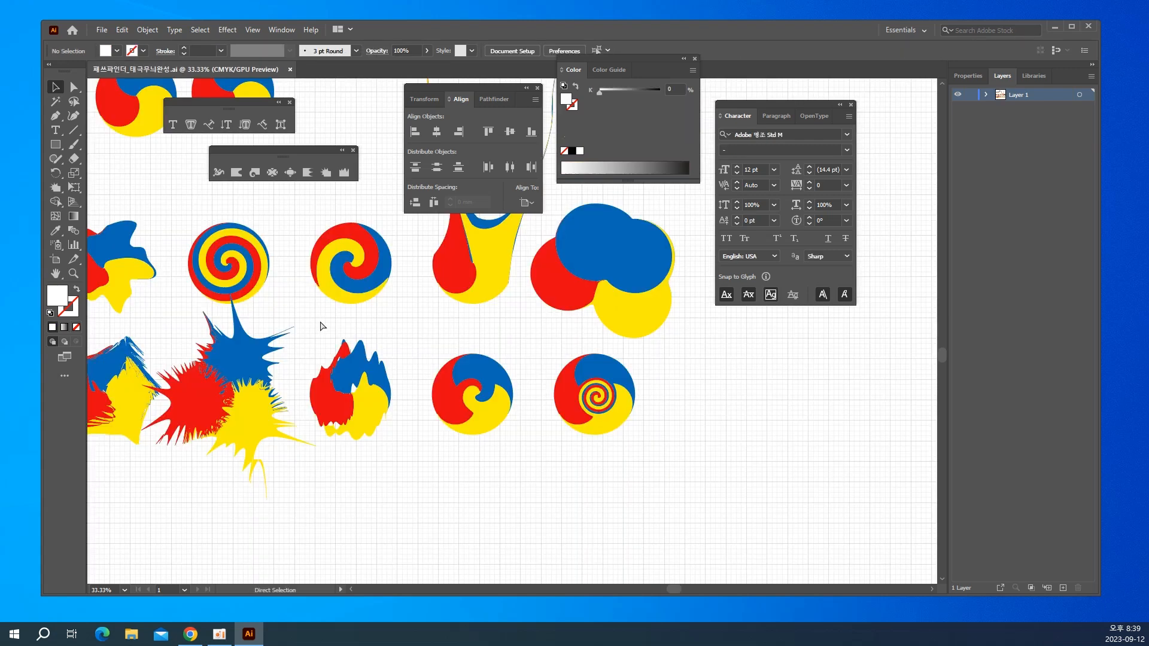
key(ctrl+w)
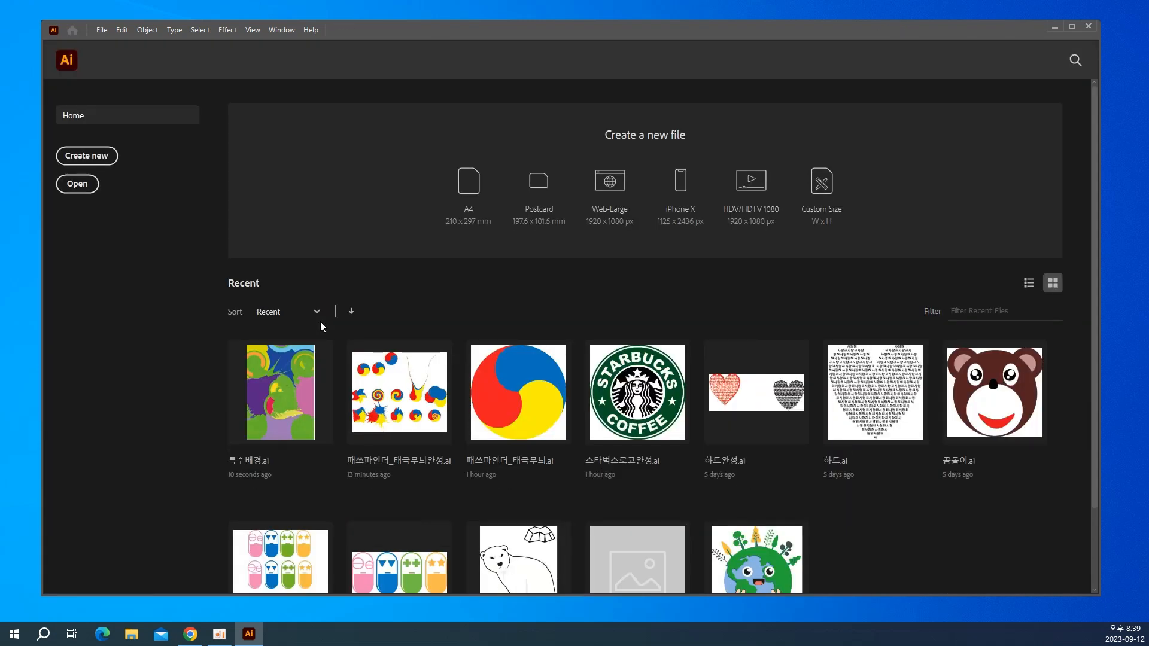